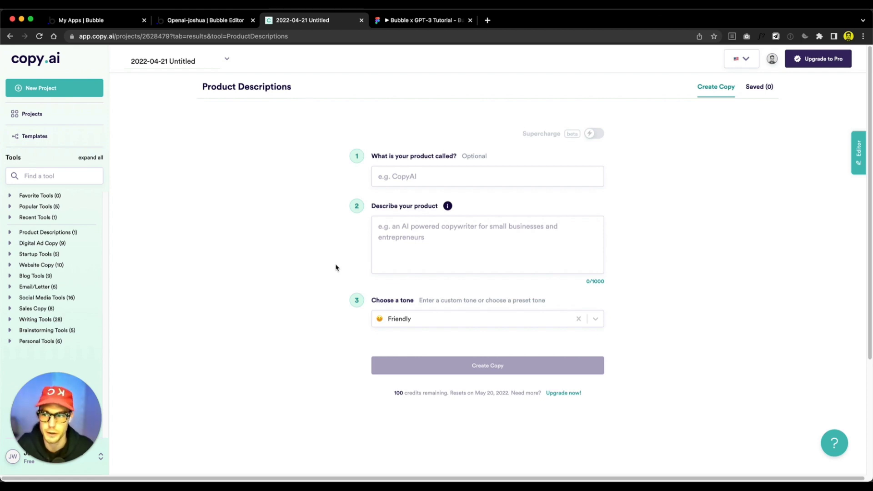
Expand the Product Descriptions category in the tools list
click(67, 408)
drag(67, 408, 160, 345)
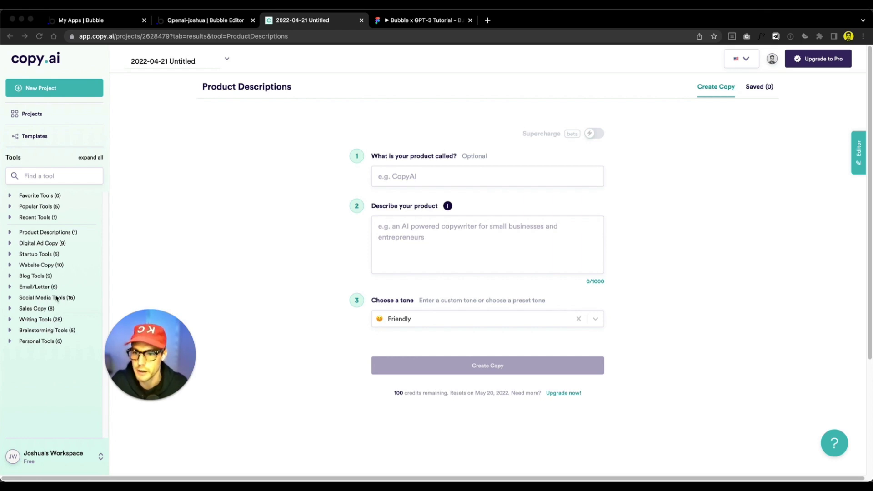
click(59, 233)
drag(133, 314, 84, 374)
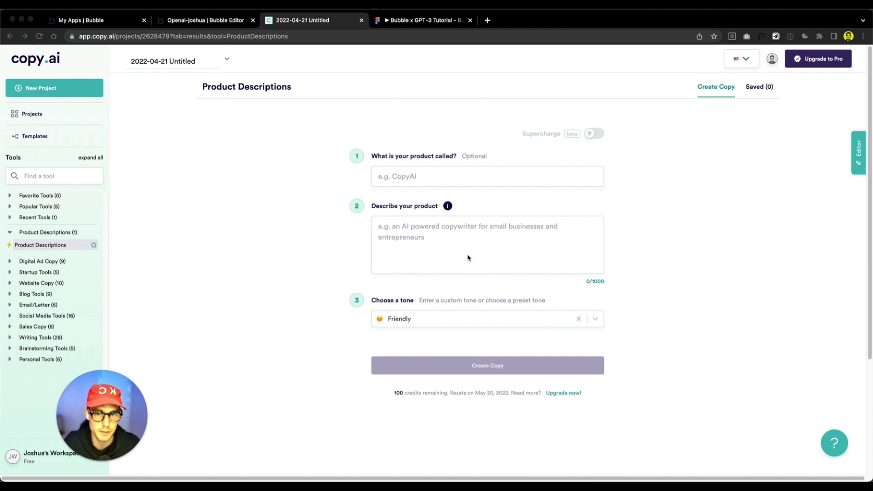
Enter "Pop Prints" as the product name in the Product Descriptions form
click(475, 178)
click(473, 176)
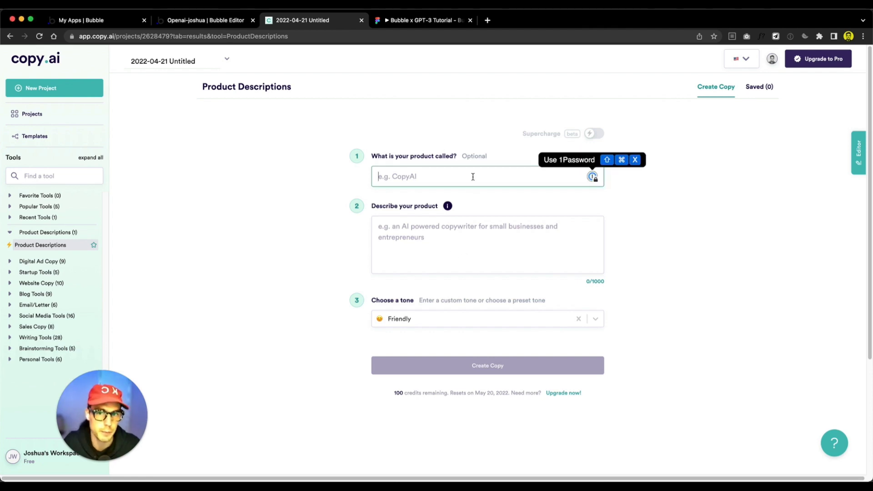
click(468, 233)
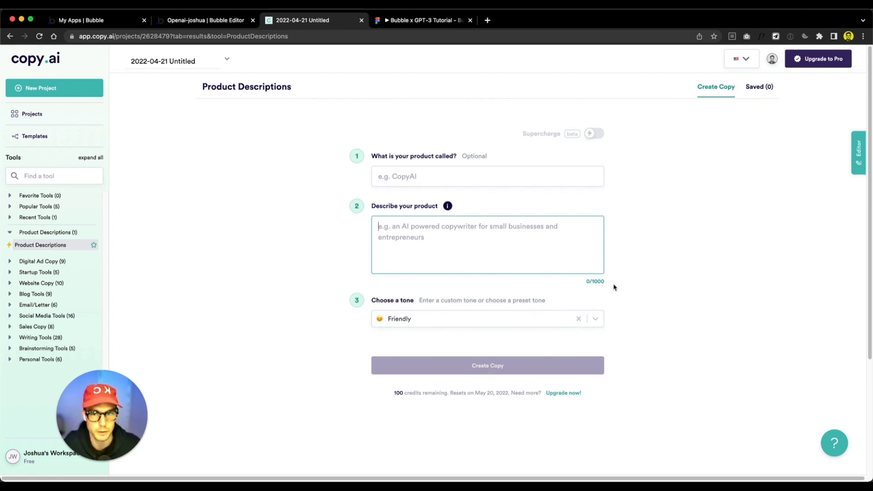
click(547, 178)
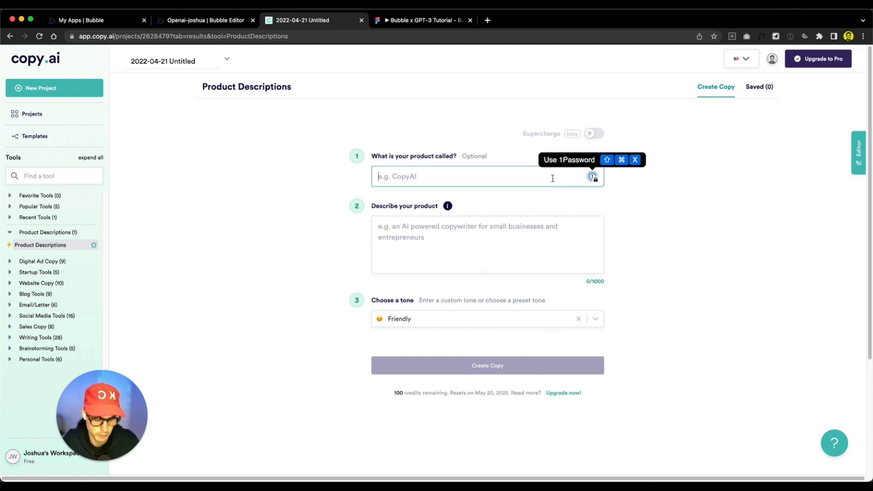
text(Pop Prints)
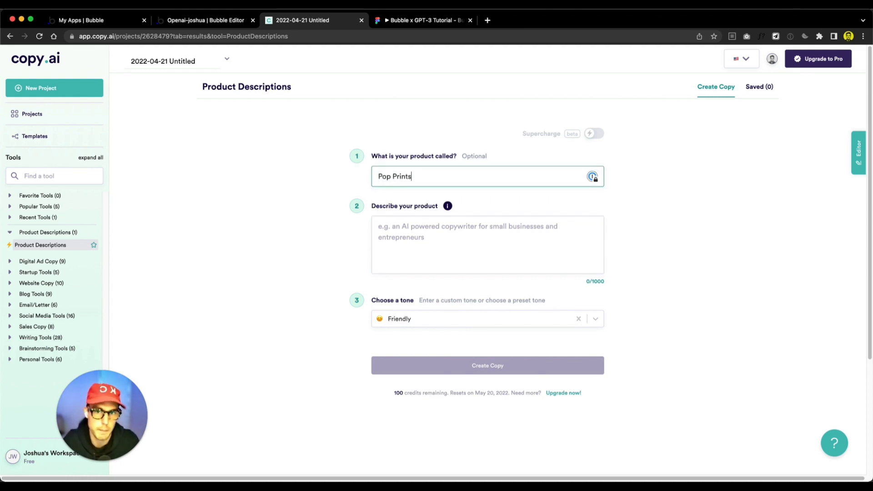
Describe the product as an app for easily sending printed photos to friends and family, with printing and mailing handled, and generate the copy
click(378, 227)
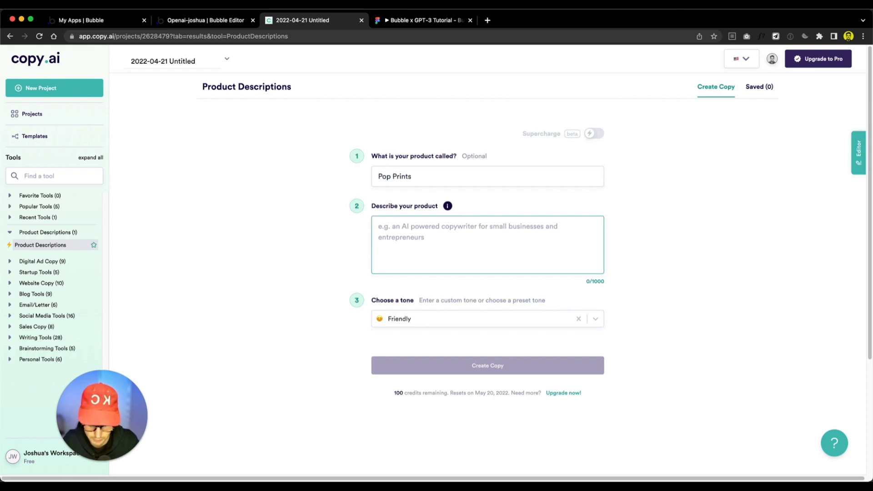
text(an app that makes sending printed photos to friends and family super easy, simply pick a photo, choose a recipient, and press send. we take care of printing and mailing.)
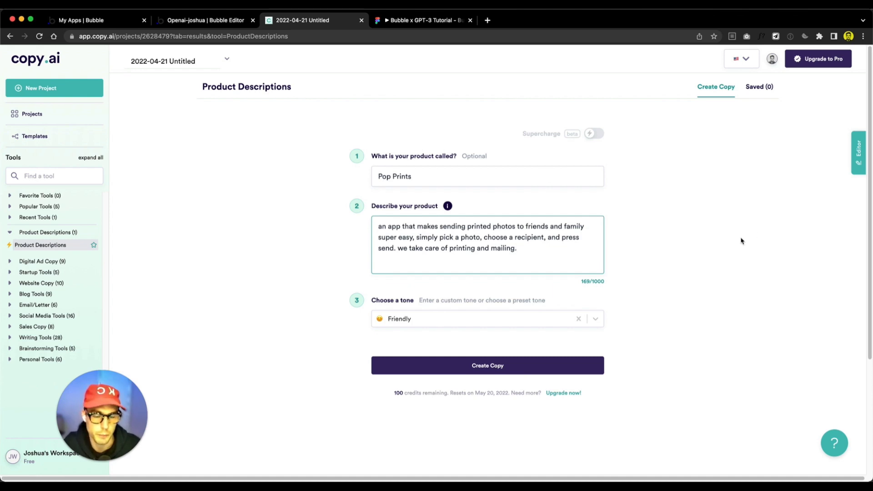
key(super+Tab)
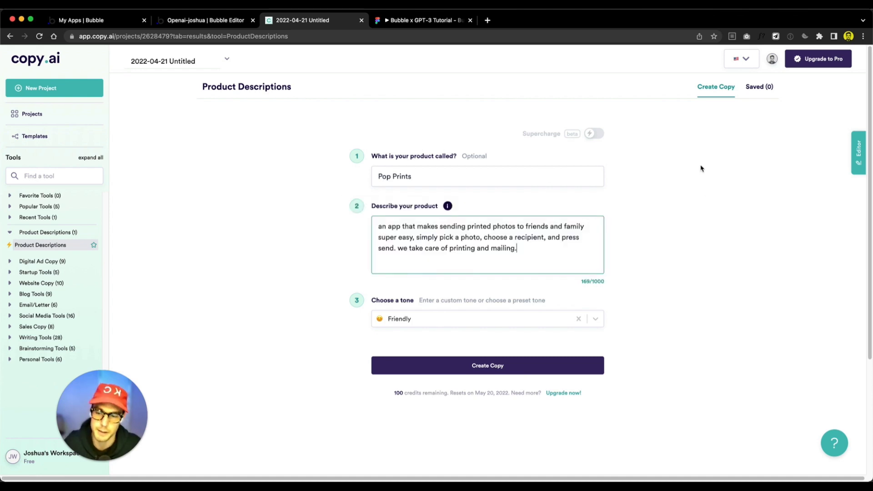
click(487, 368)
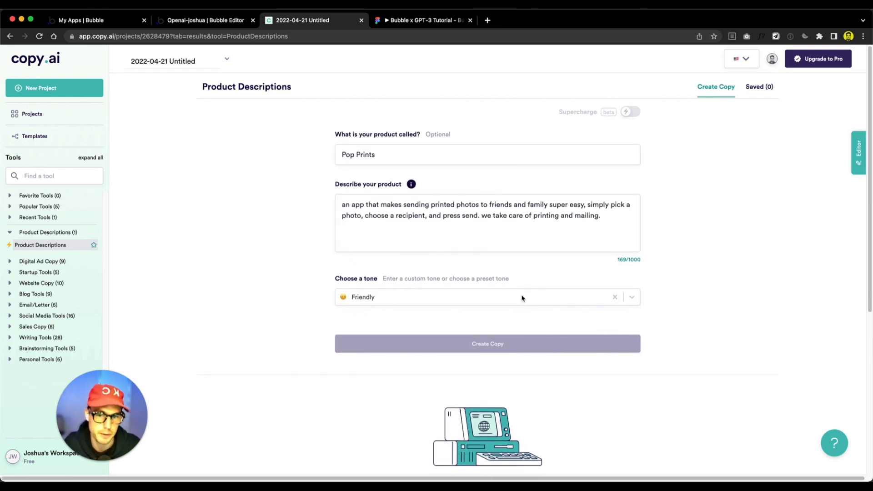
Review the generated Pop Prints descriptions, save the first one and display the saved results
scroll(632, 359, down, 4)
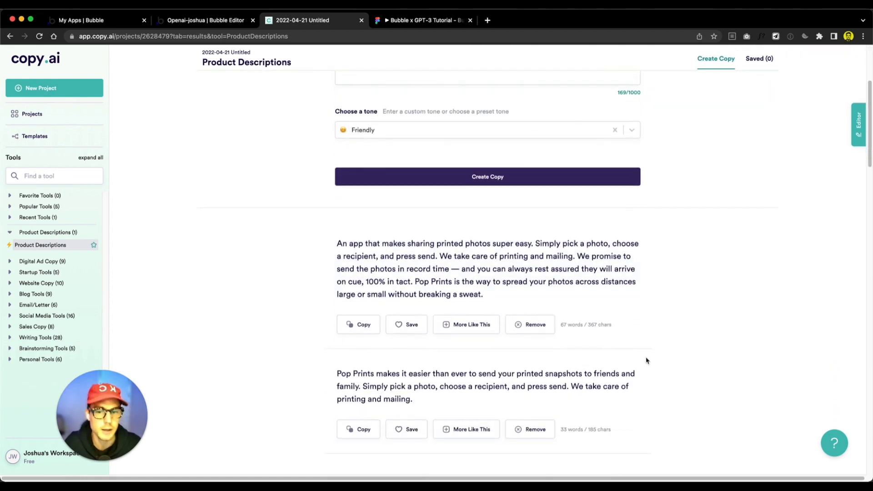
scroll(646, 360, down, 1)
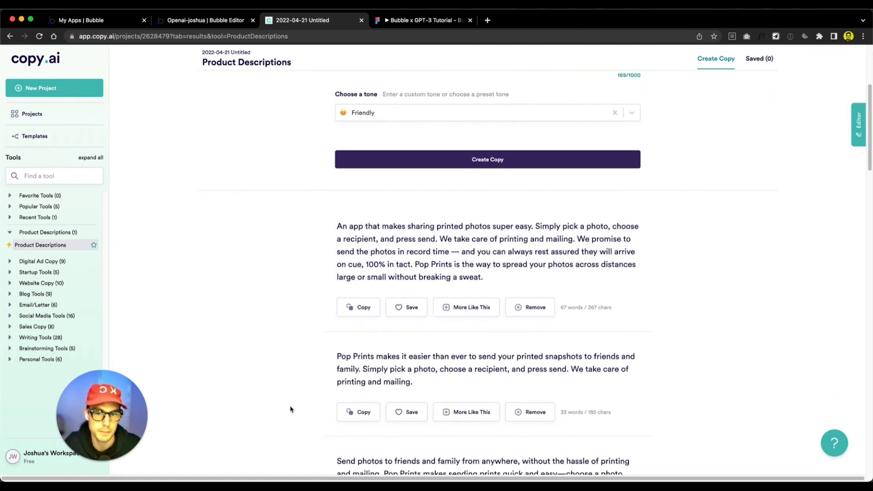
scroll(290, 409, down, 2)
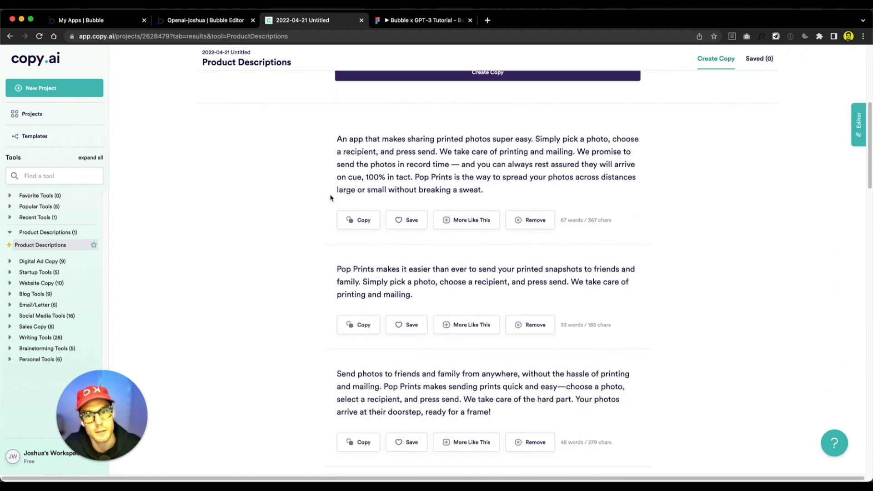
scroll(420, 241, up, 1)
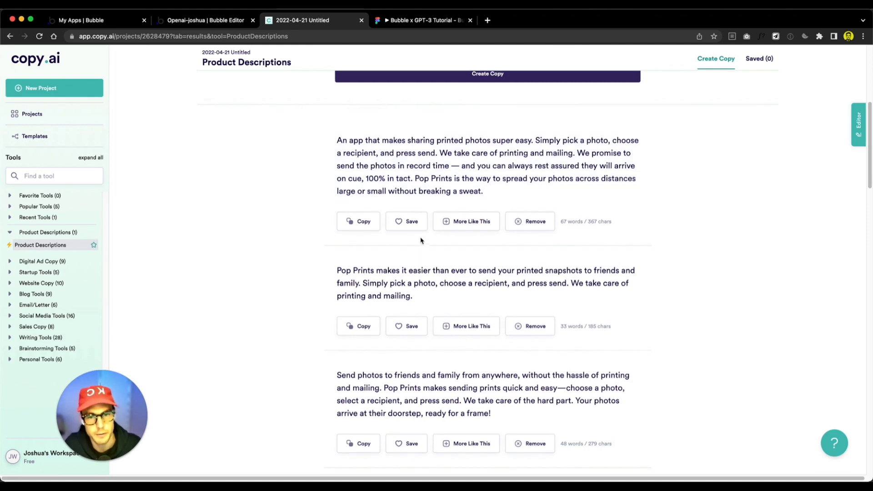
click(411, 238)
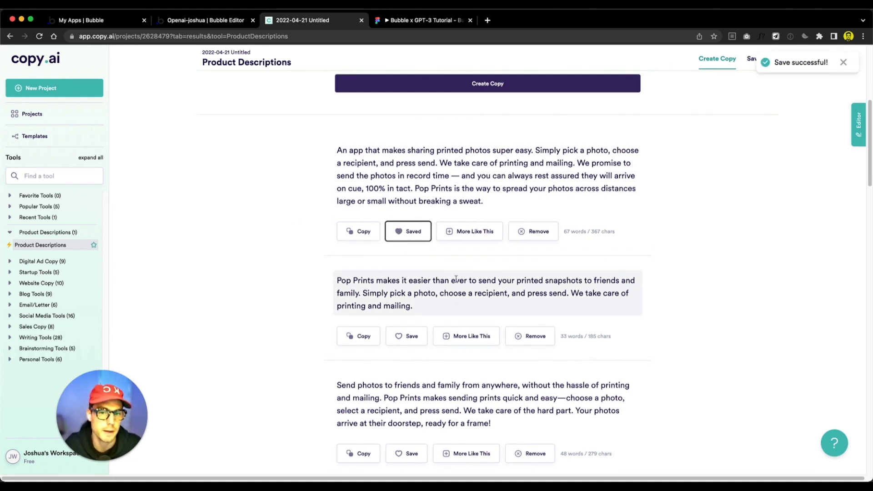
click(761, 62)
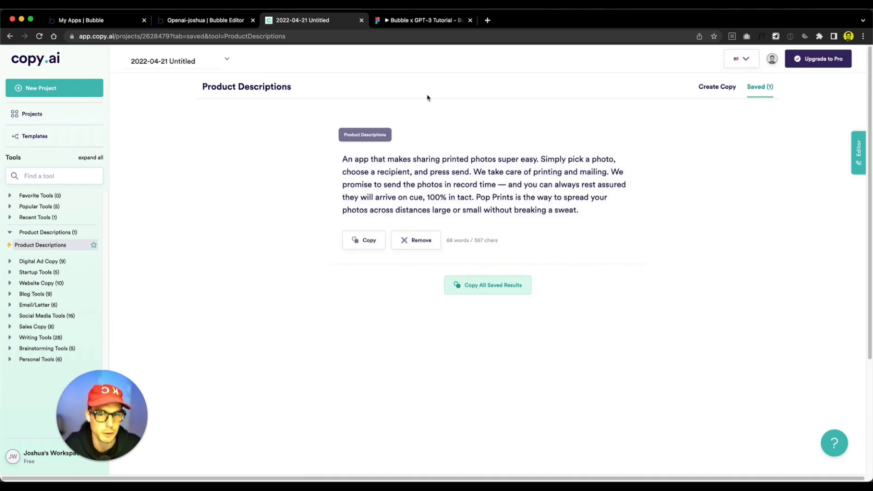
Switch to the Figma prototype "Bubble x GPT-3" and advance through its slides to "Bubble concepts covered"
click(221, 21)
click(423, 20)
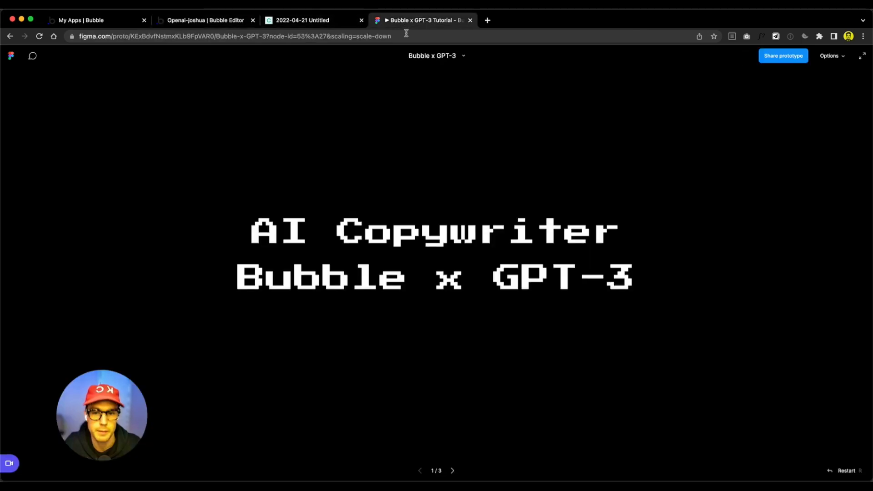
key(Right)
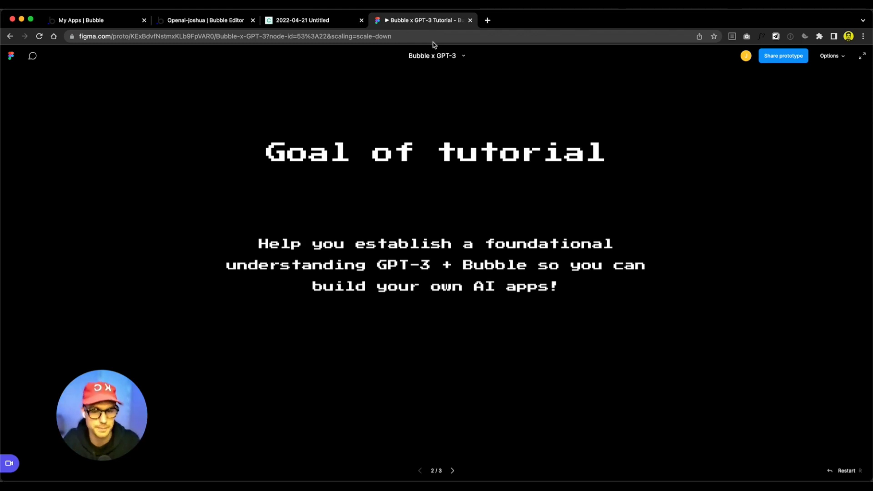
key(Right)
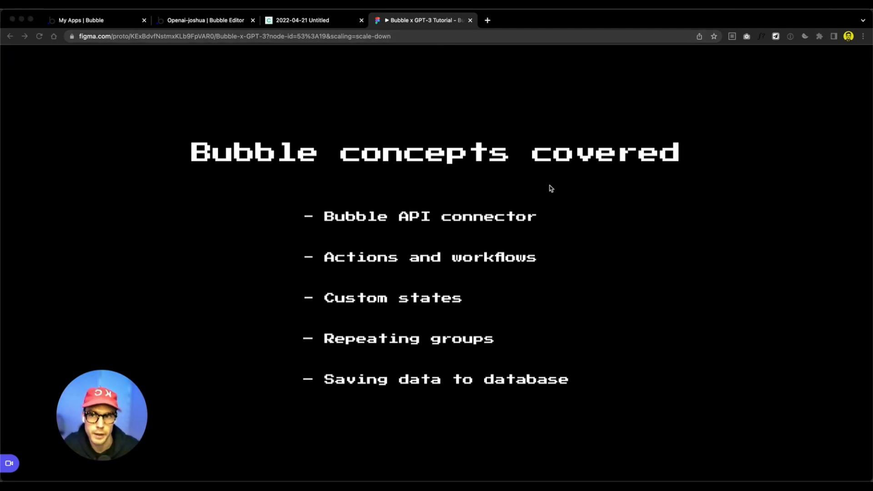
Return to copy.ai's product description tool and examine its input form and generated results
click(316, 22)
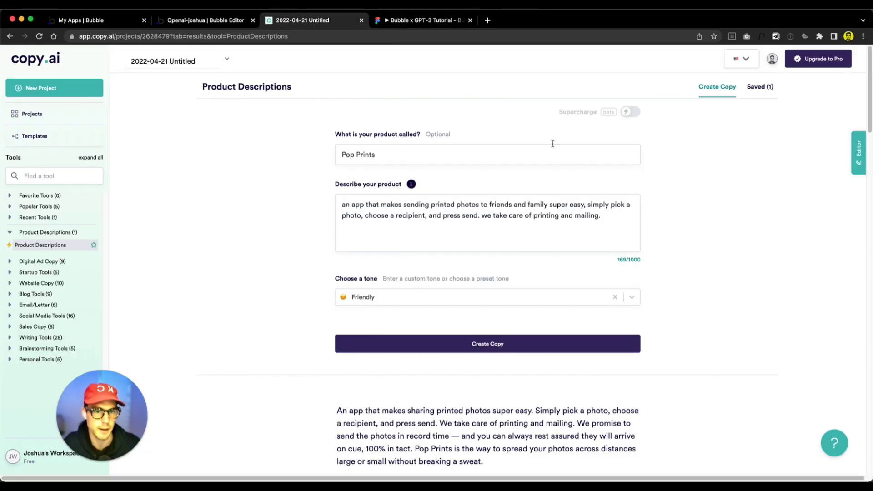
scroll(536, 354, down, 5)
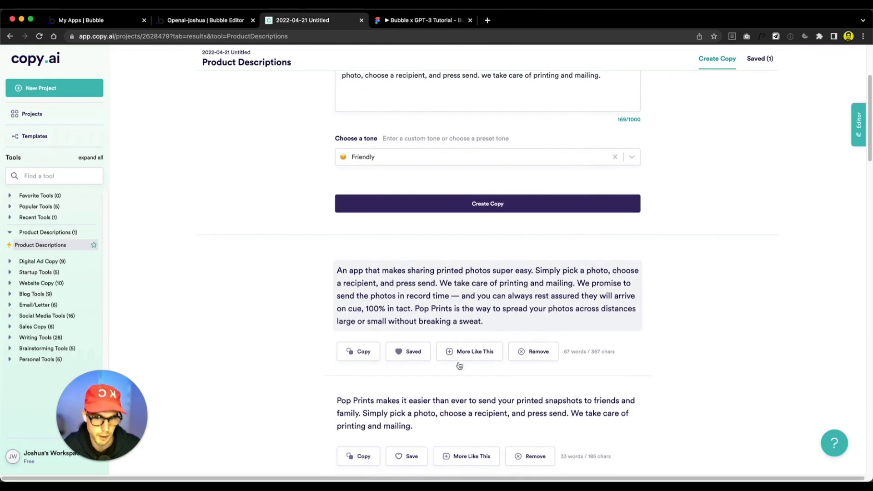
scroll(495, 310, up, 2)
scroll(495, 310, up, 2)
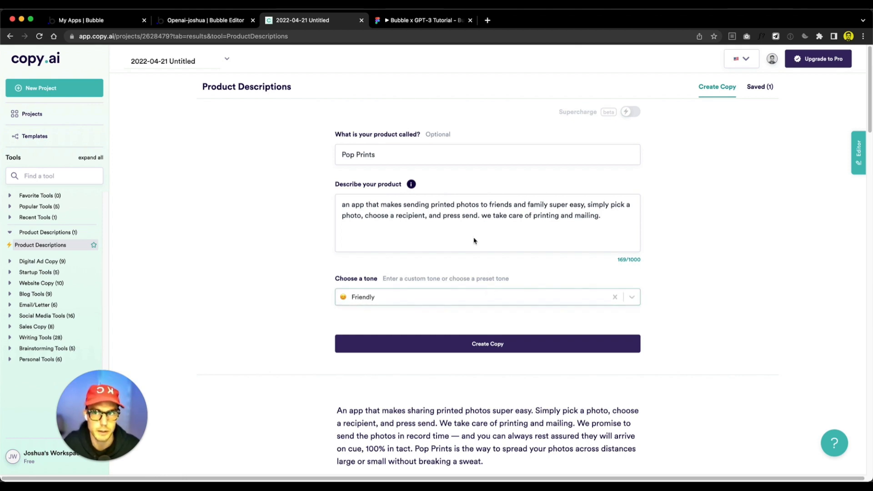
Switch to the Bubble editor and create a new page named gpt3-description-writer
click(223, 20)
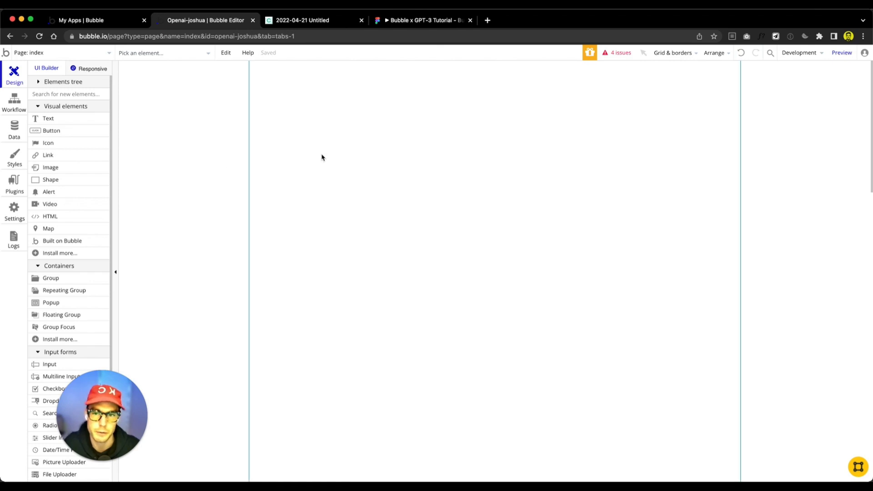
click(89, 58)
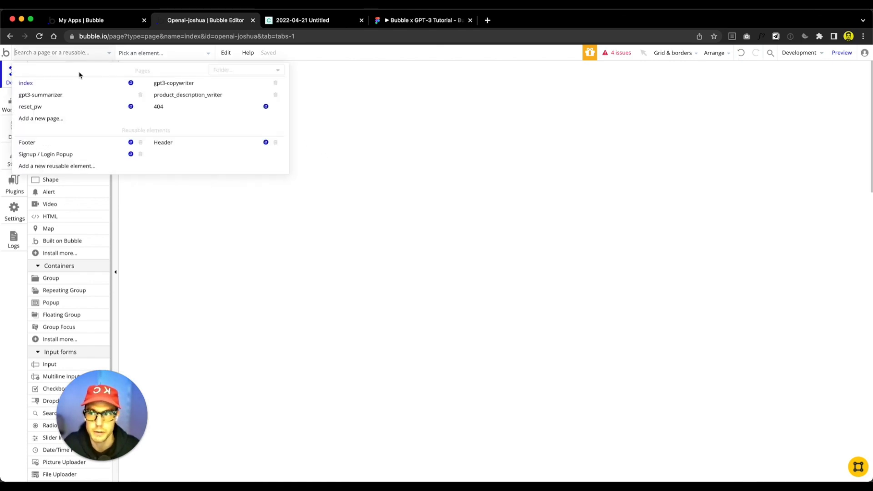
click(55, 120)
text(gpt)
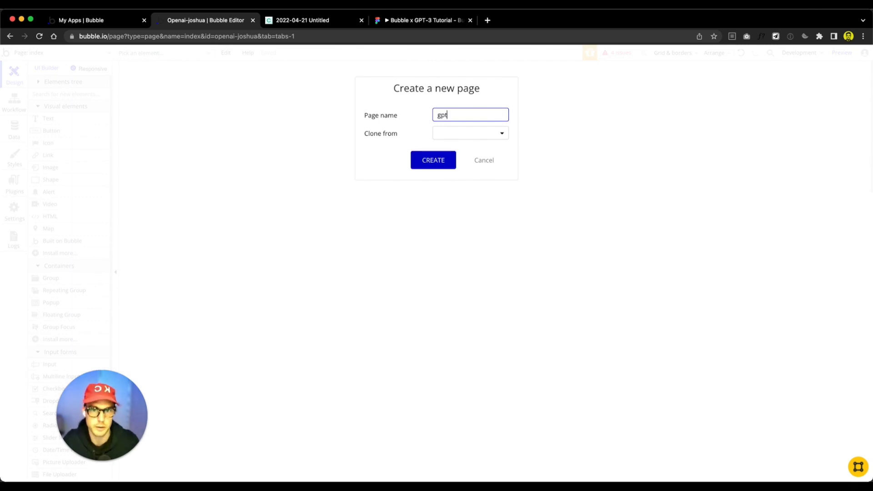
text(3-descrip)
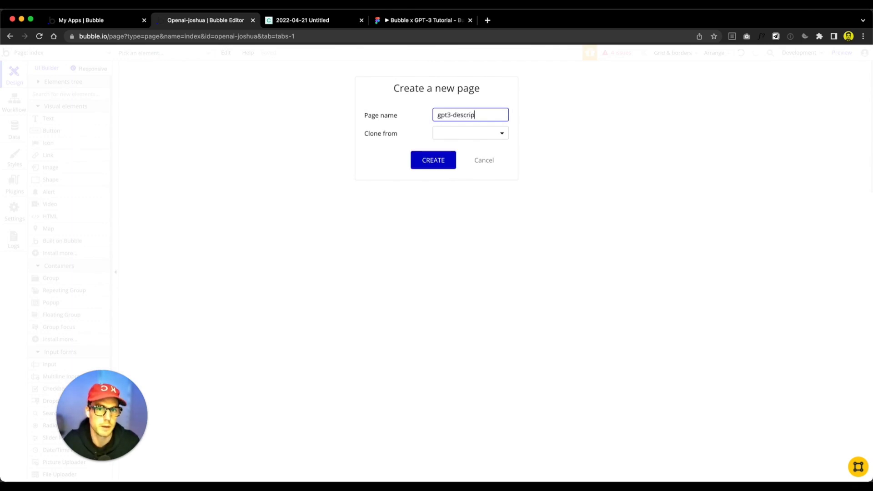
text(tion-writer)
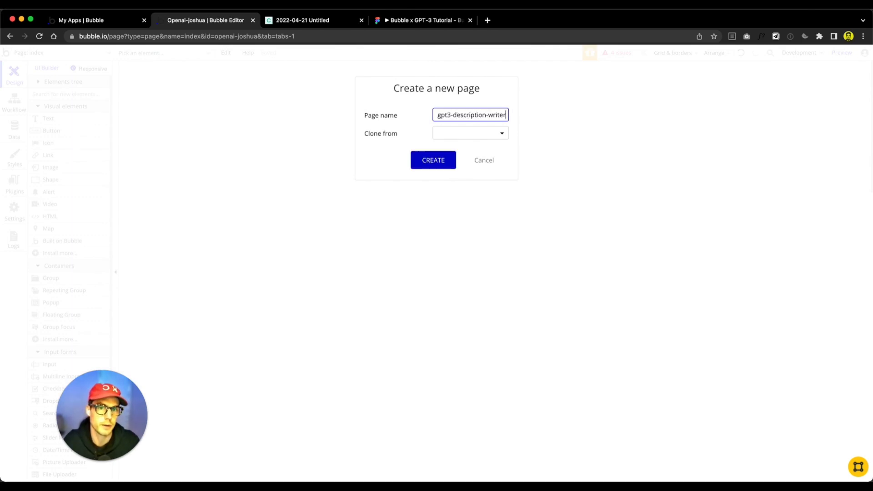
click(446, 161)
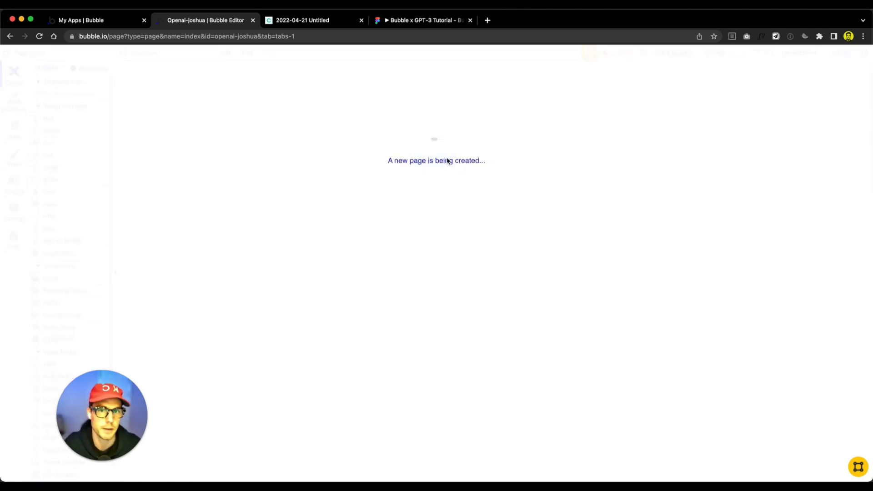
double_click(523, 229)
click(661, 251)
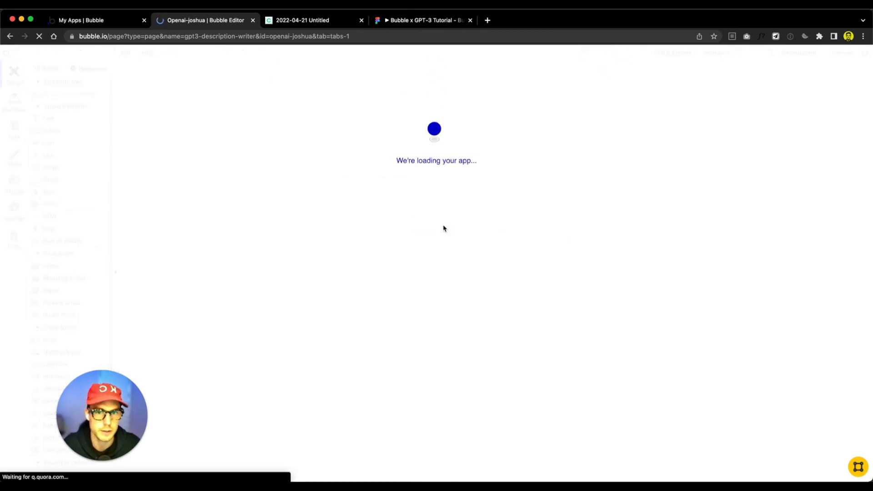
Set the container layout of the gpt3-description-writer page to Column
click(483, 226)
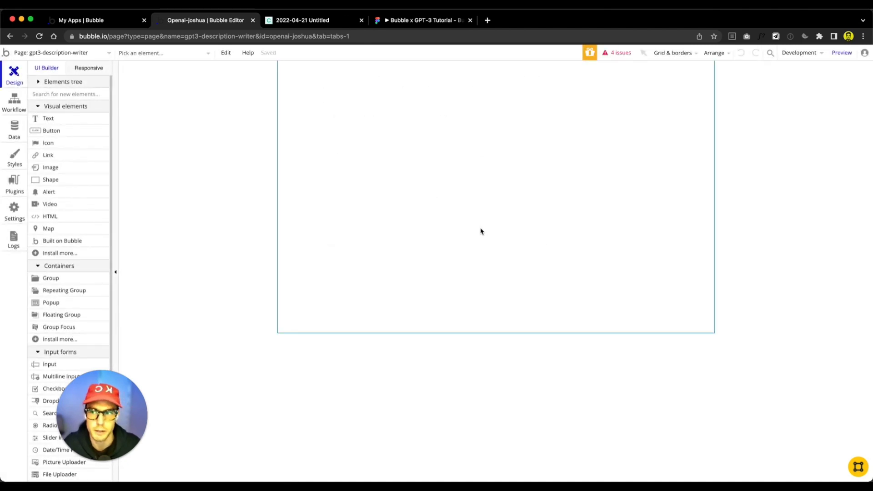
double_click(480, 232)
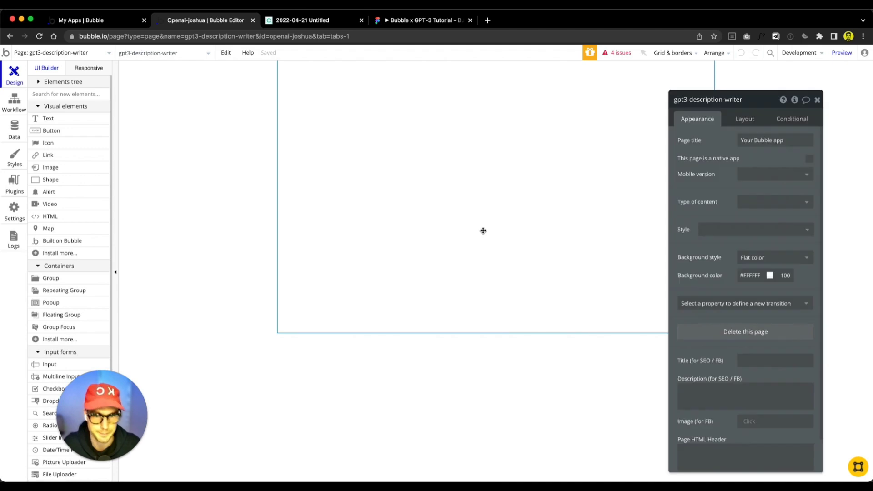
click(745, 118)
click(769, 140)
click(750, 196)
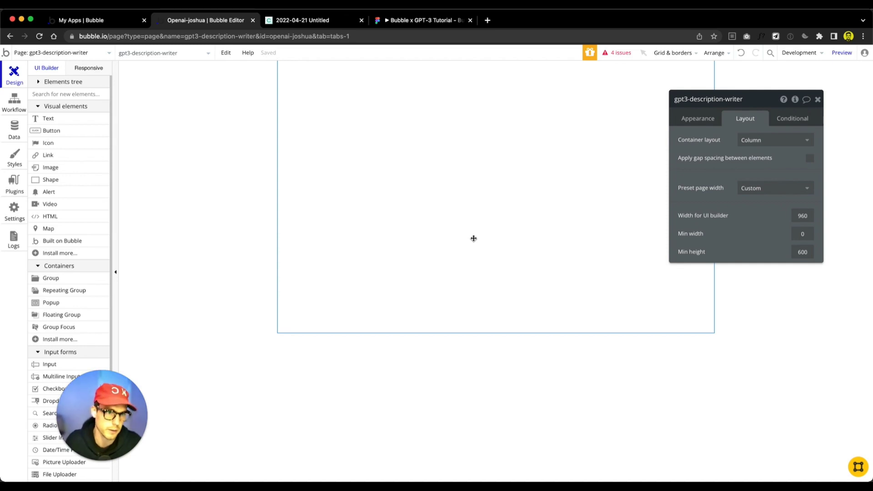
Find the Group container element and draw a group about 653 by 97 px at the top of the page
click(81, 95)
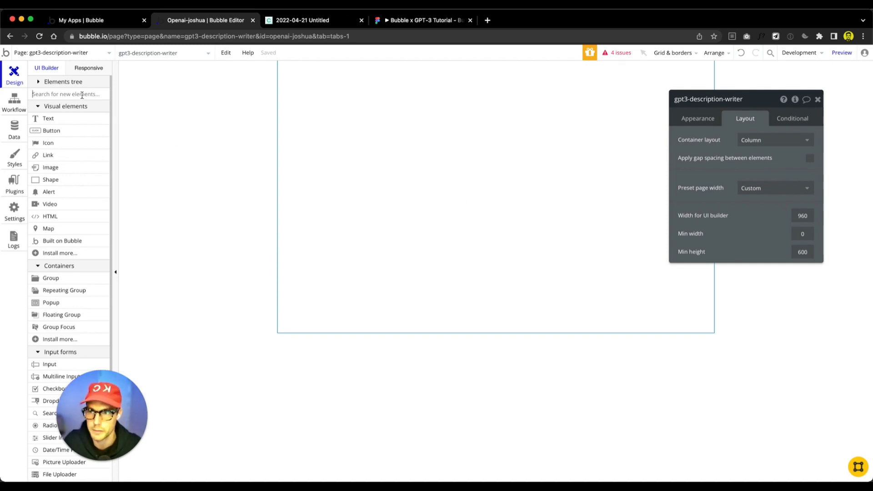
text(group)
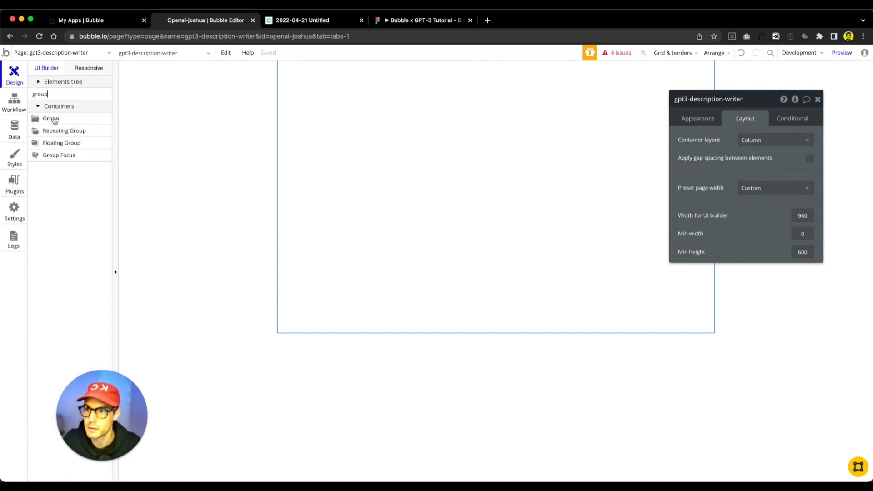
click(50, 118)
mouse_move(331, 90)
mouse_down()
mouse_move(609, 144)
mouse_move(606, 132)
mouse_up()
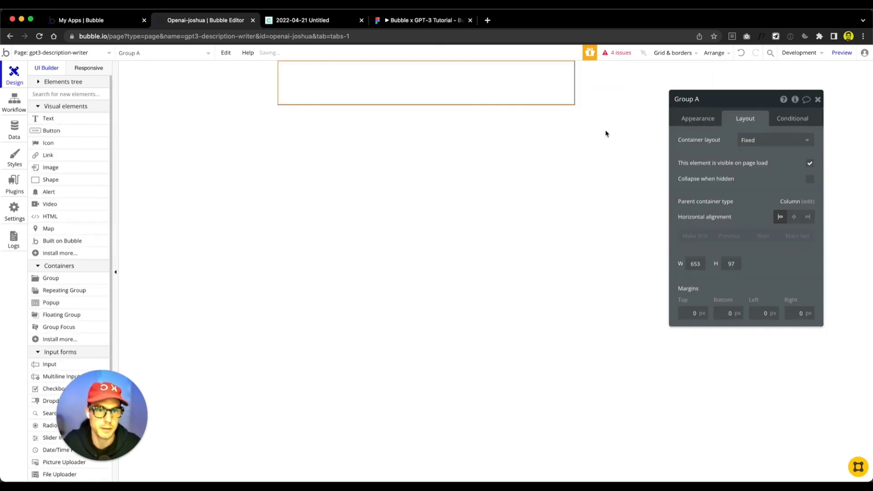
Set the new group's container layout to Row, turn off its fixed width and set its minimum width to 0 px
click(775, 140)
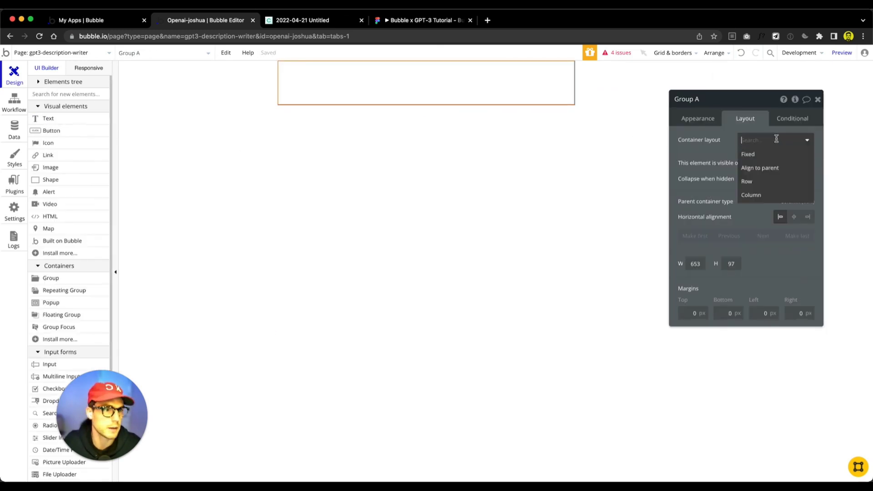
click(759, 184)
click(809, 289)
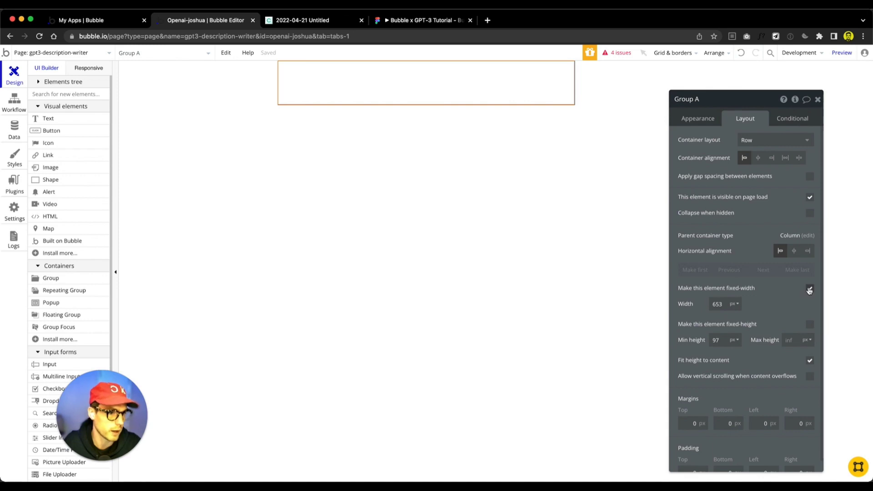
click(809, 289)
click(717, 303)
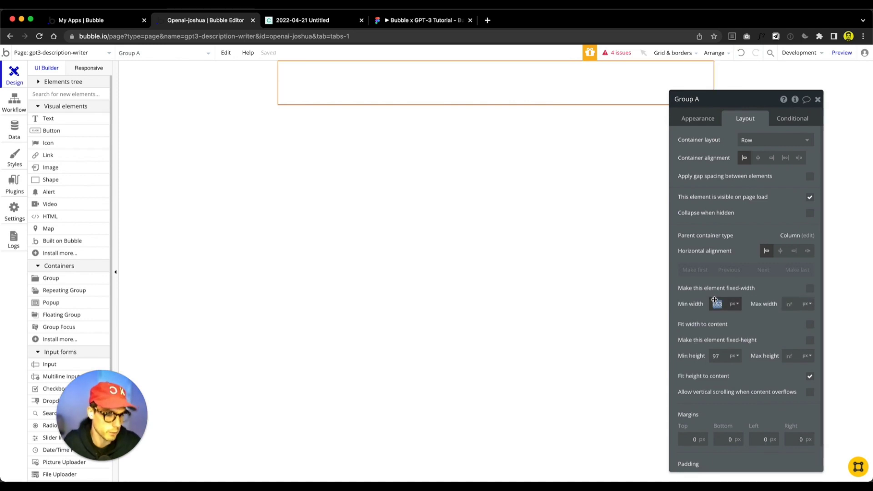
text(0)
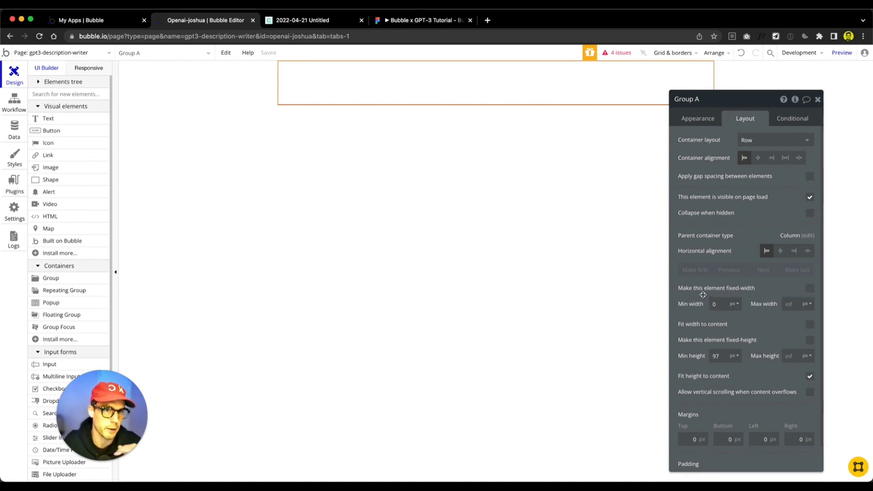
click(510, 156)
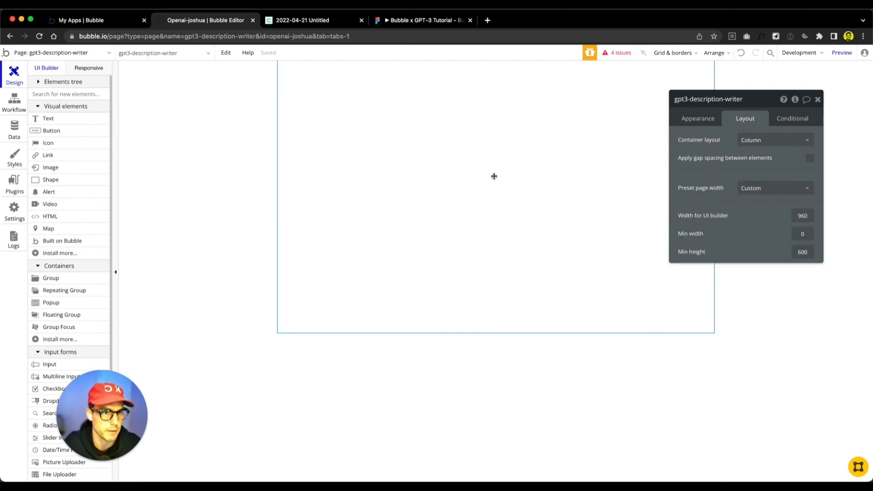
Add a text element inside the group reading "Product Description Writer"
click(526, 95)
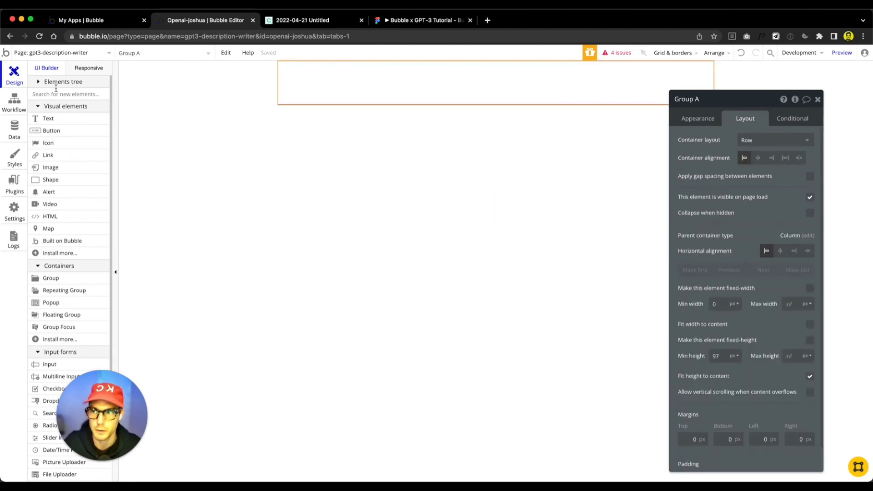
click(45, 119)
click(453, 79)
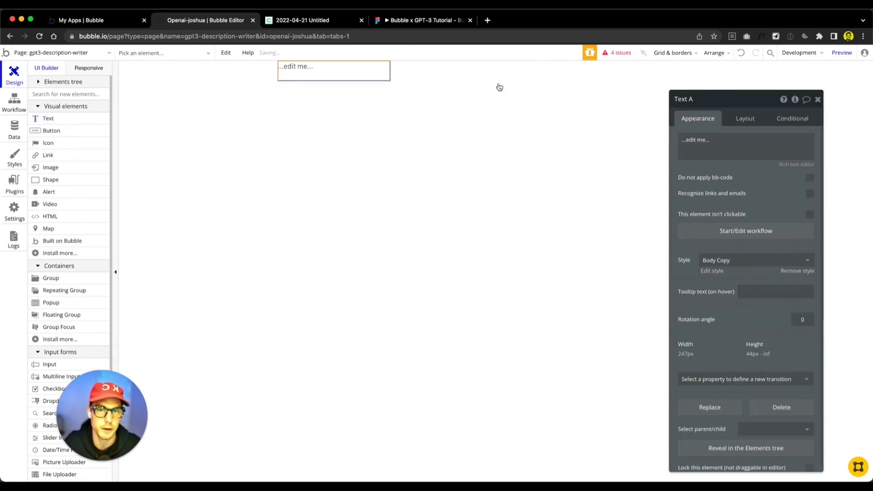
text(Product Description Writer)
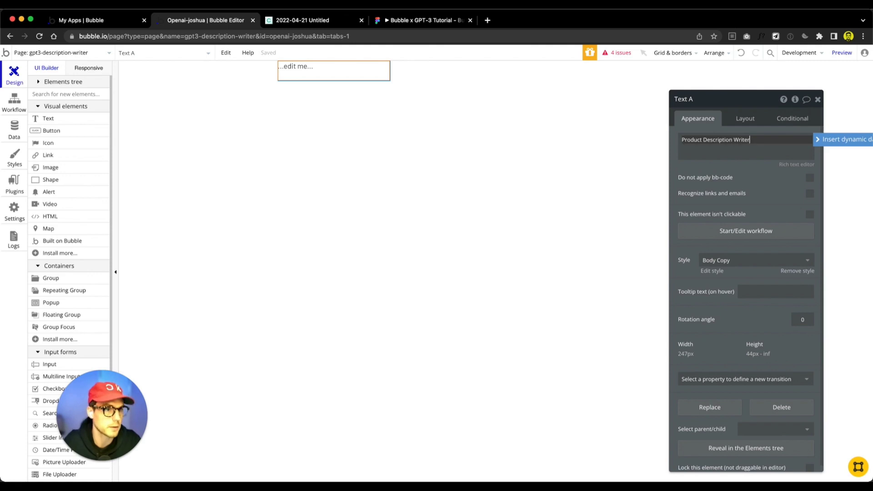
click(592, 142)
Set the header group's container alignment to center
click(526, 85)
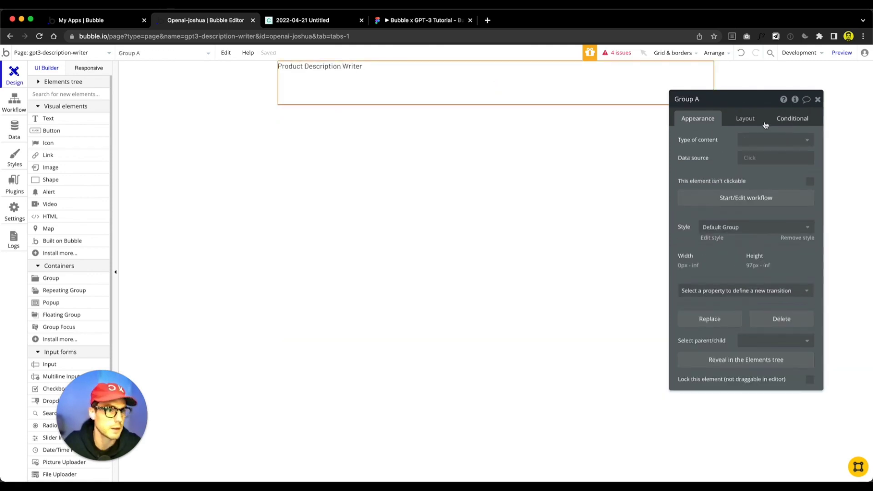
click(744, 128)
click(757, 158)
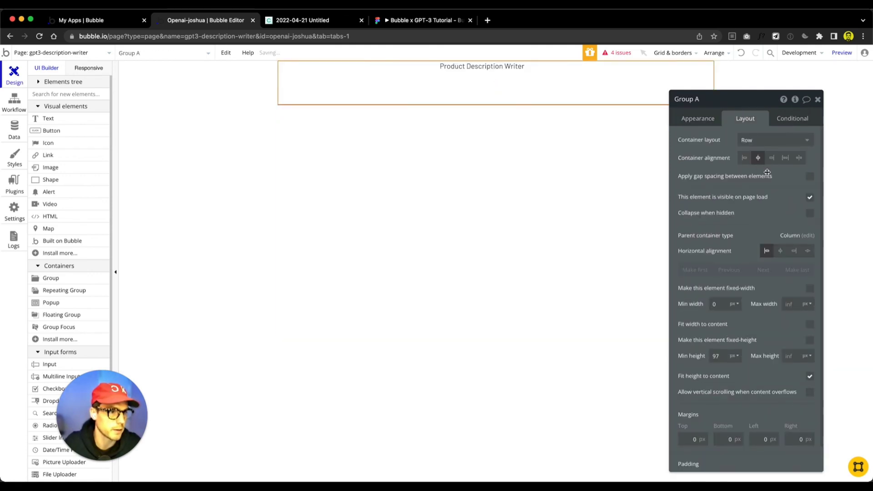
Make the title text flexible in width with a 0 px minimum, remove its style and center-align the text
click(449, 75)
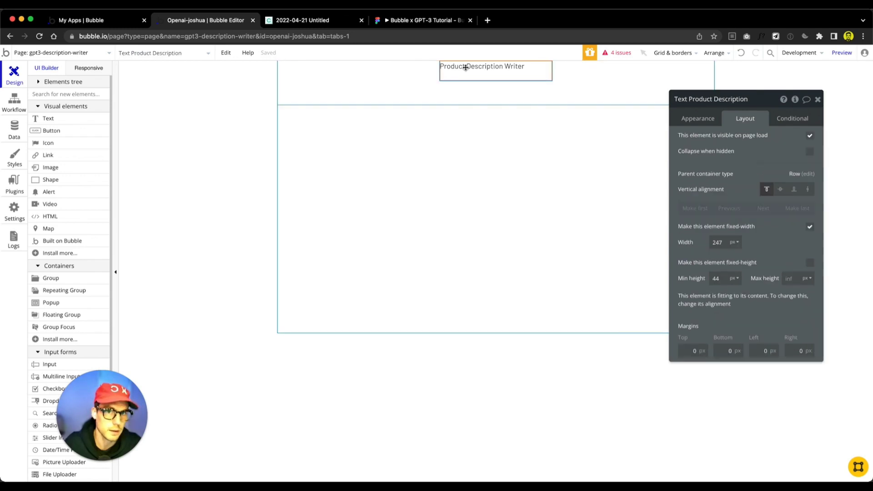
click(811, 229)
double_click(717, 242)
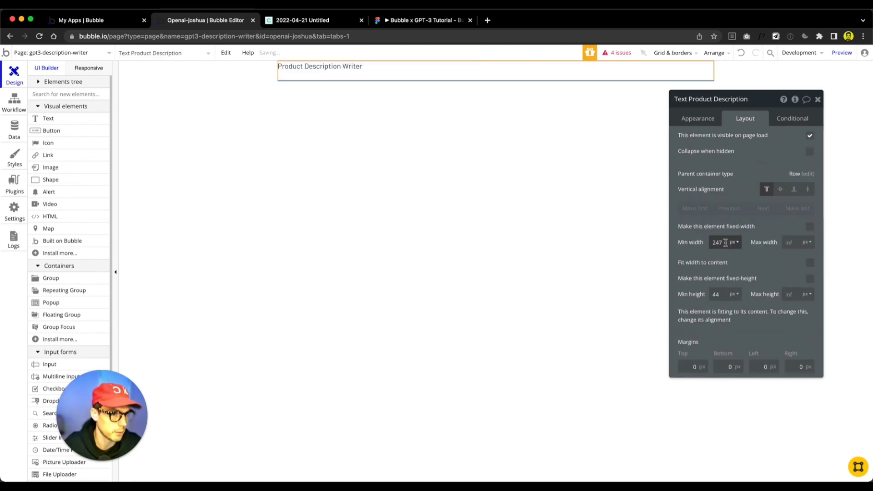
text(0)
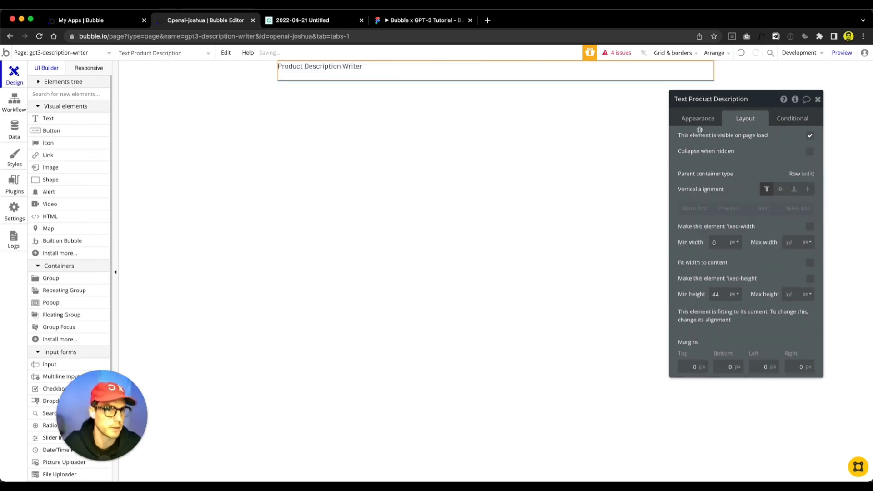
click(685, 119)
click(797, 270)
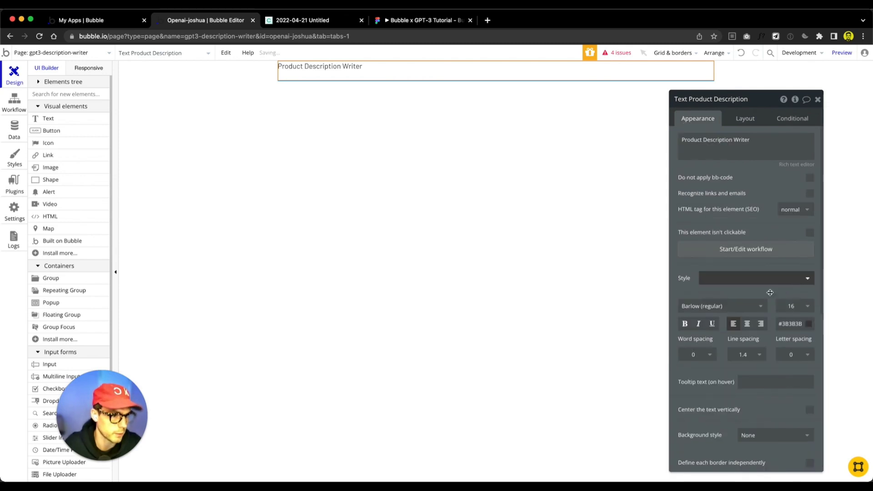
click(747, 323)
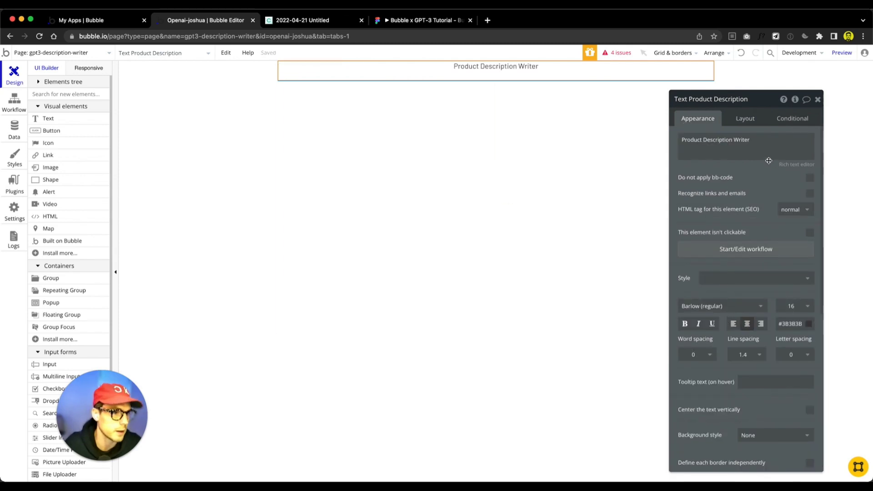
Set the title text's minimum height to 0 px and center it vertically within the group
click(752, 121)
click(723, 290)
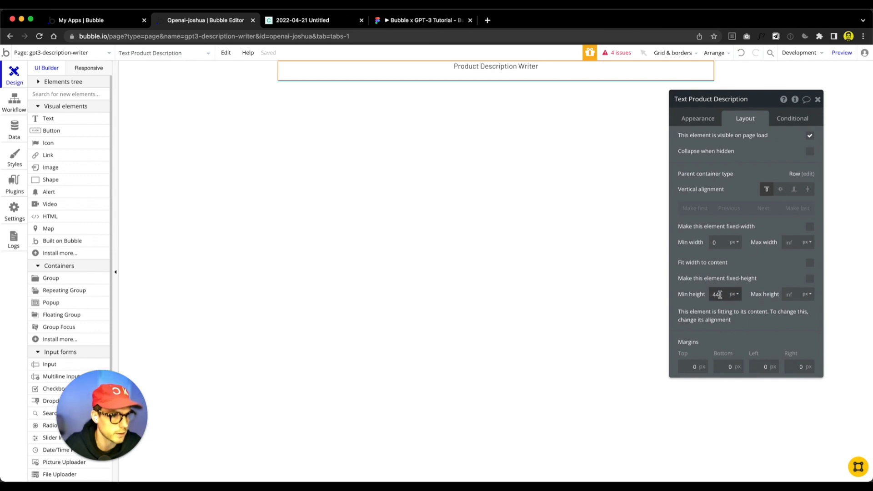
text(0)
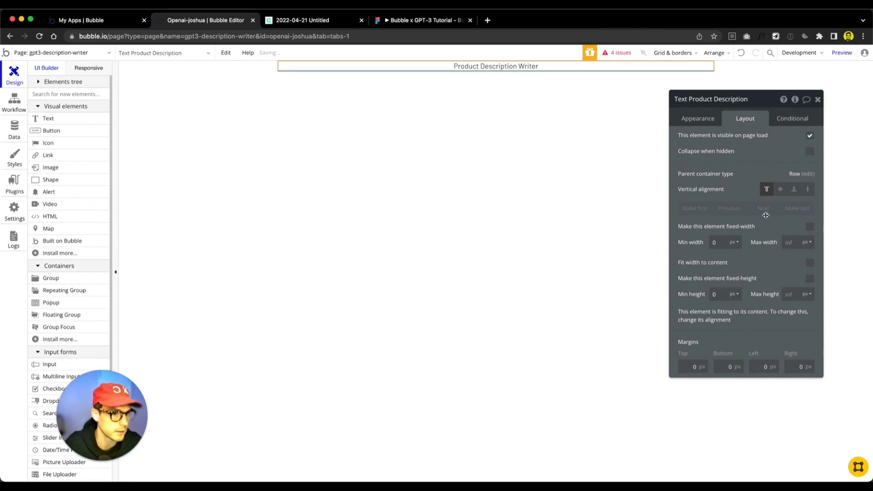
right_click(779, 192)
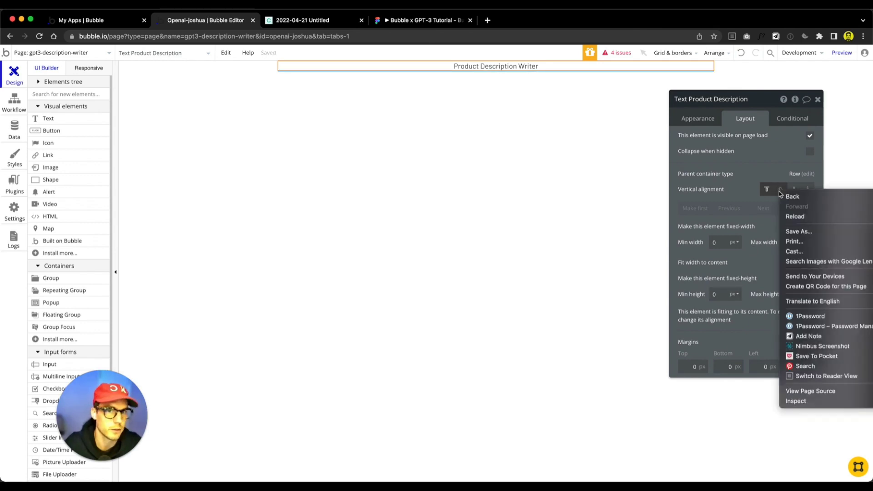
click(779, 191)
Set the header group's minimum height to 50 px
click(522, 101)
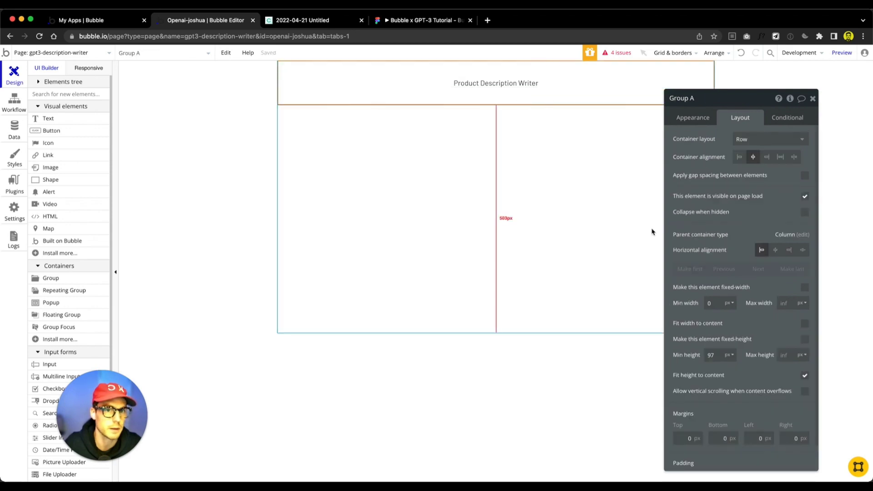
double_click(709, 354)
text(50)
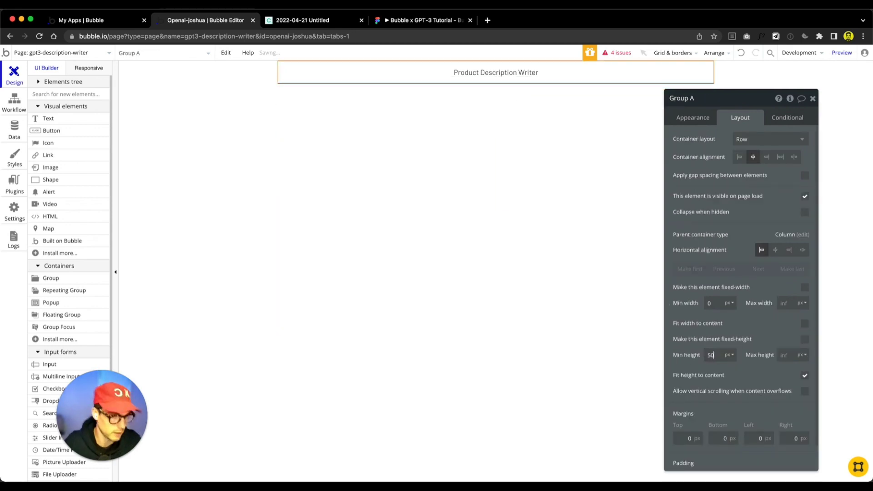
Remove the header group's style and give it a flat #FFFFFF background color
click(692, 117)
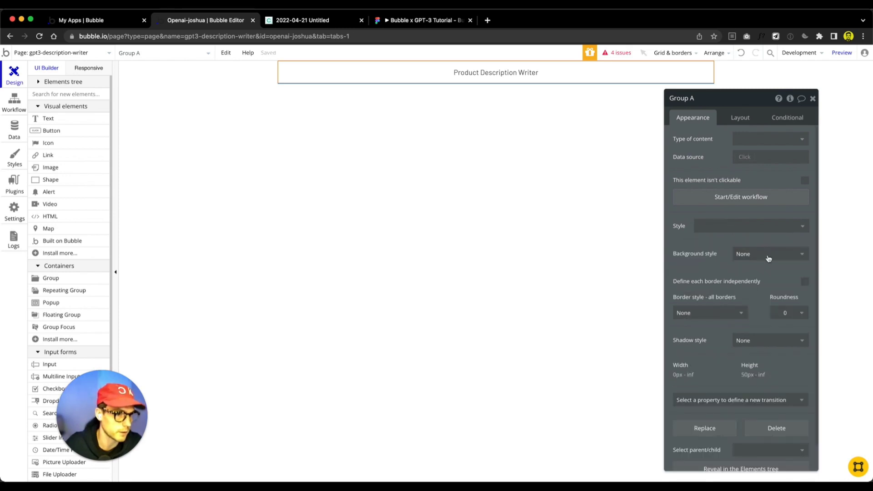
click(768, 258)
click(746, 276)
Define the header group's borders independently and give it a solid, 1 px wide, light grey bottom border
click(719, 332)
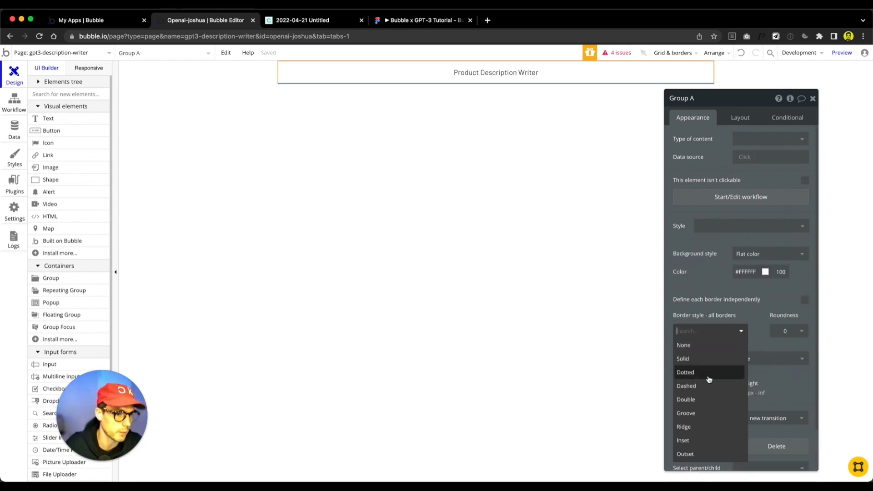
click(799, 300)
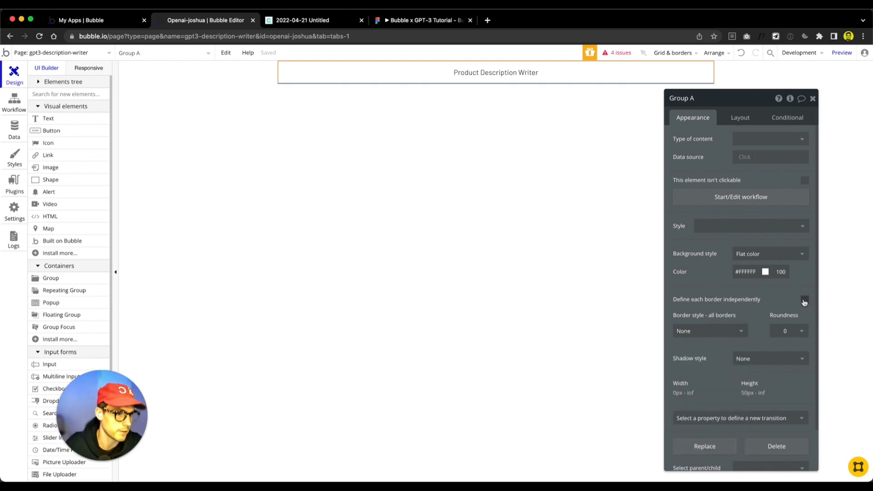
scroll(727, 382, down, 1)
click(709, 382)
click(707, 409)
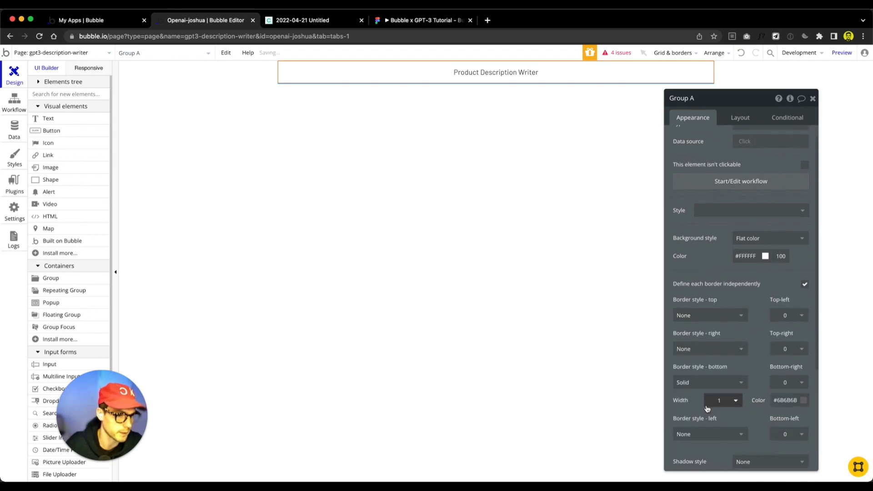
double_click(785, 400)
text(E0E0E0)
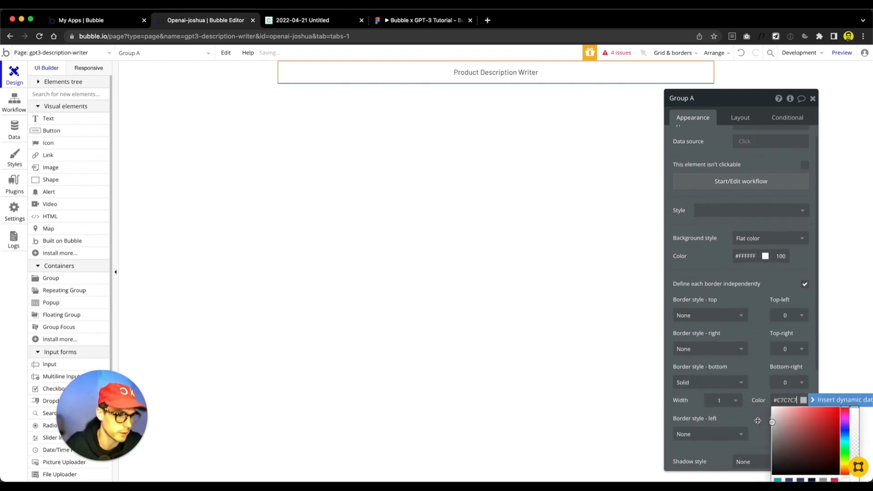
Set the background color of the gpt3-description-writer page to a light grey
click(601, 245)
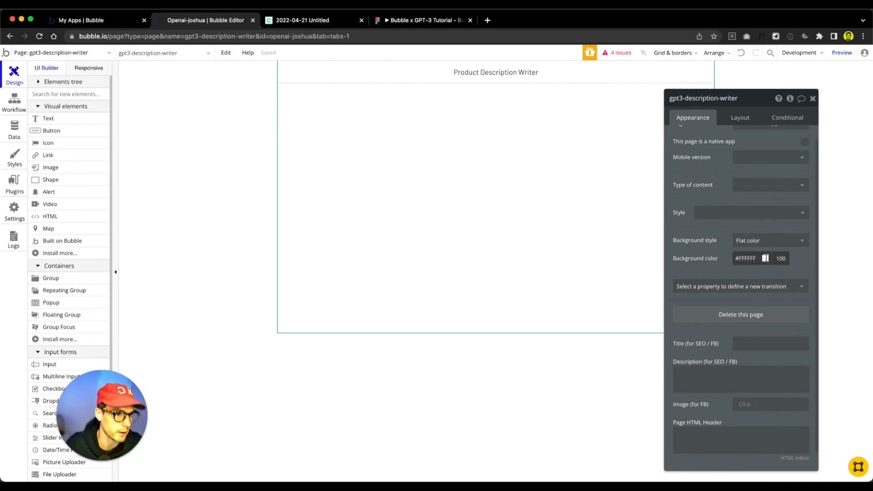
double_click(748, 258)
text(F2F2F2)
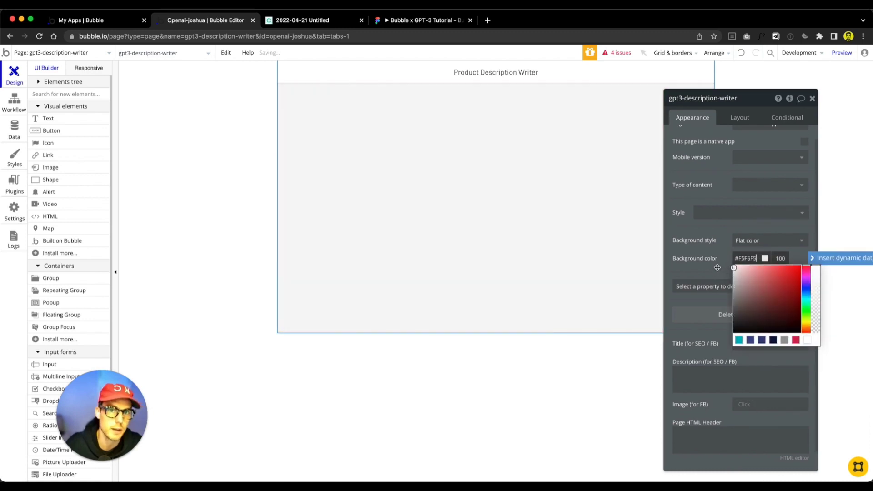
drag(717, 268, 715, 268)
click(218, 254)
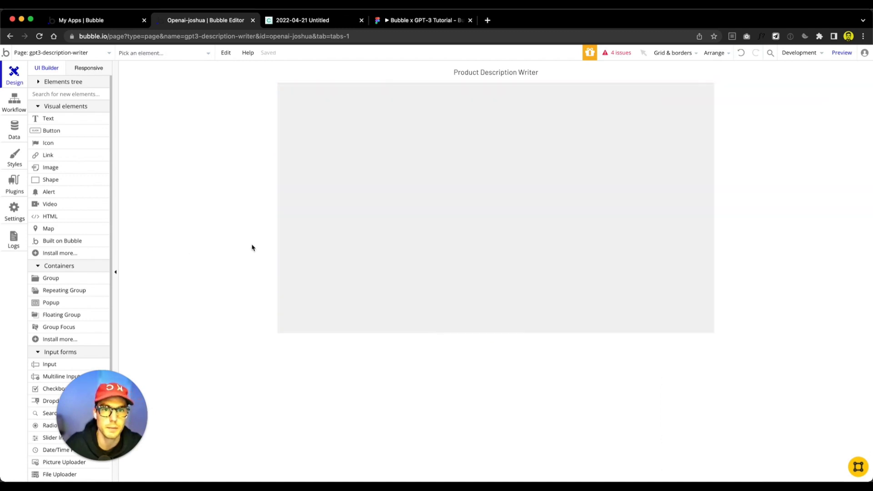
Switch to copy.ai and examine the product description form's fields and its preset tone options
click(319, 20)
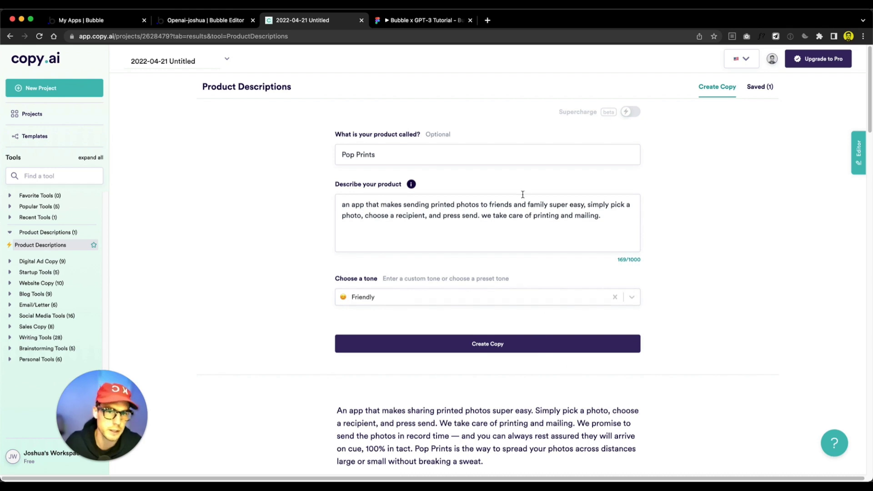
click(483, 298)
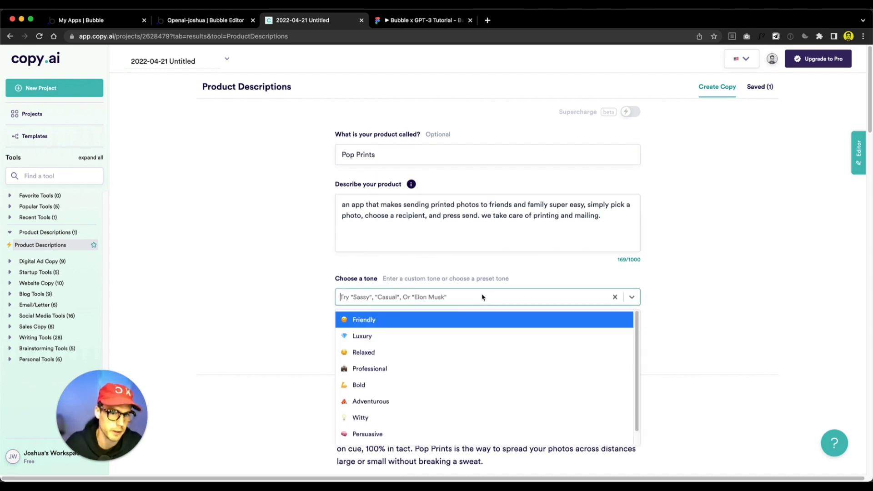
key(Return)
Switch back to the Bubble editor, find the Input element and draw one about 553 by 67 px below the header
click(206, 19)
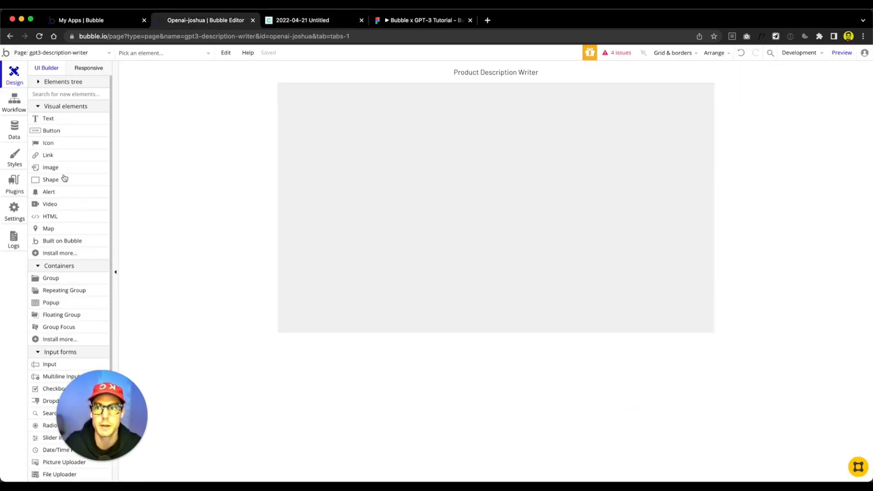
click(62, 98)
text(inpu)
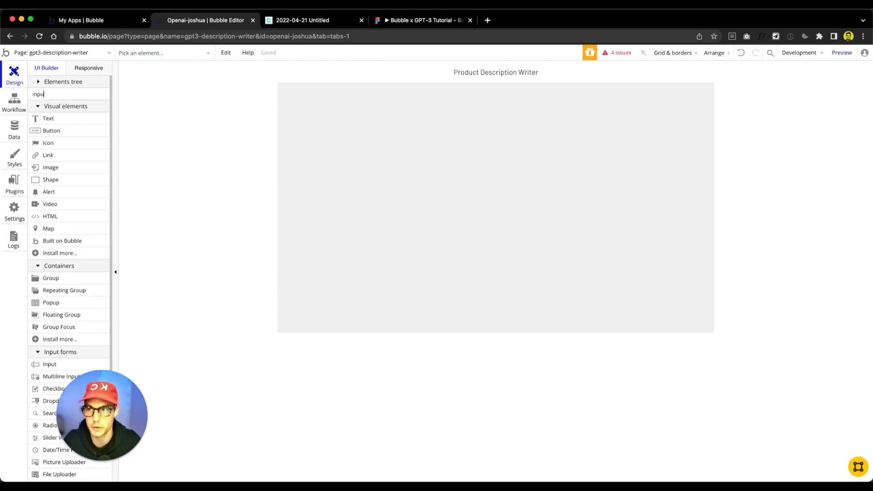
click(62, 125)
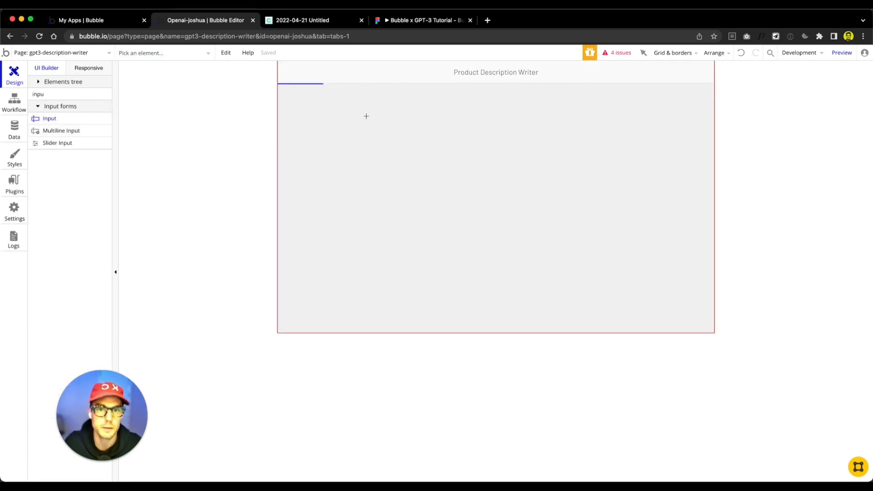
drag(366, 115, 617, 148)
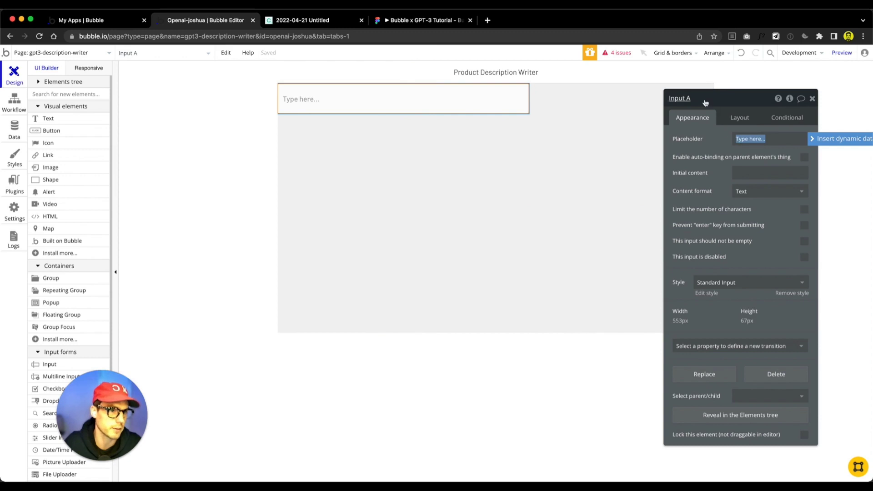
Find the Multiline Input element and draw one about 479 by 88 px below the single-line input
click(513, 104)
click(68, 83)
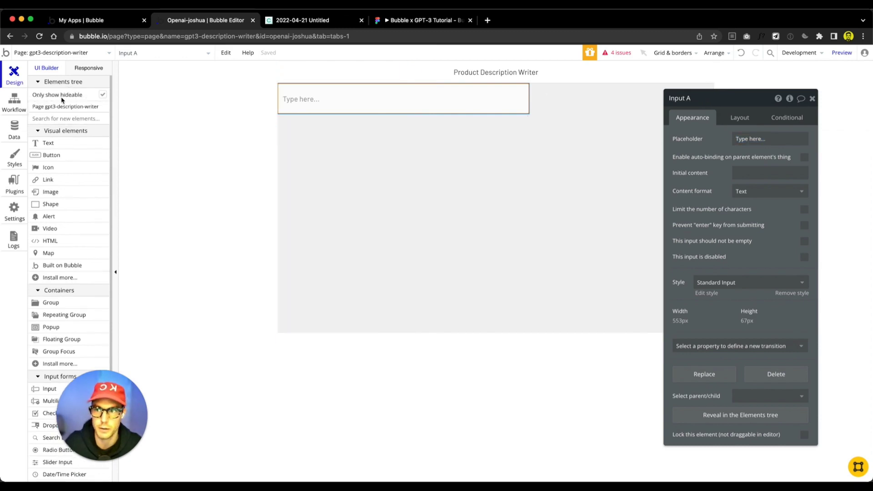
click(75, 86)
click(61, 96)
text(multilin)
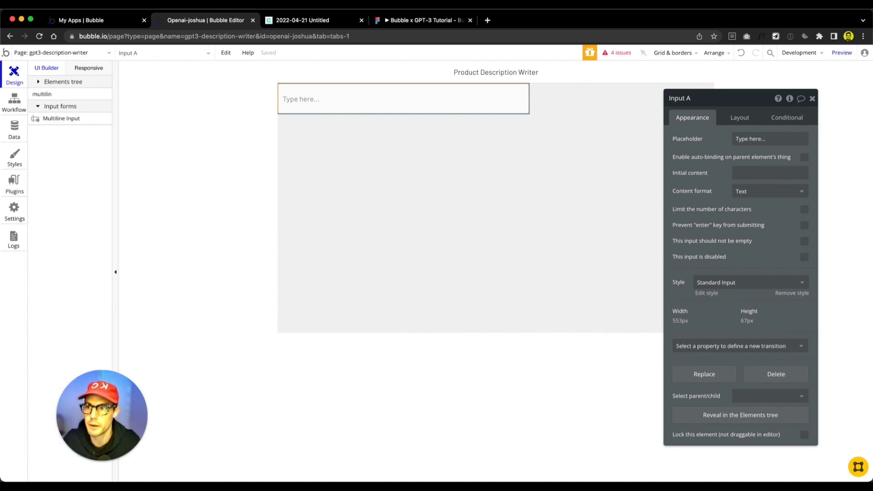
click(45, 119)
drag(302, 131, 502, 160)
Find the Dropdown element and draw one about 463 by 71 px below the multiline input
click(49, 95)
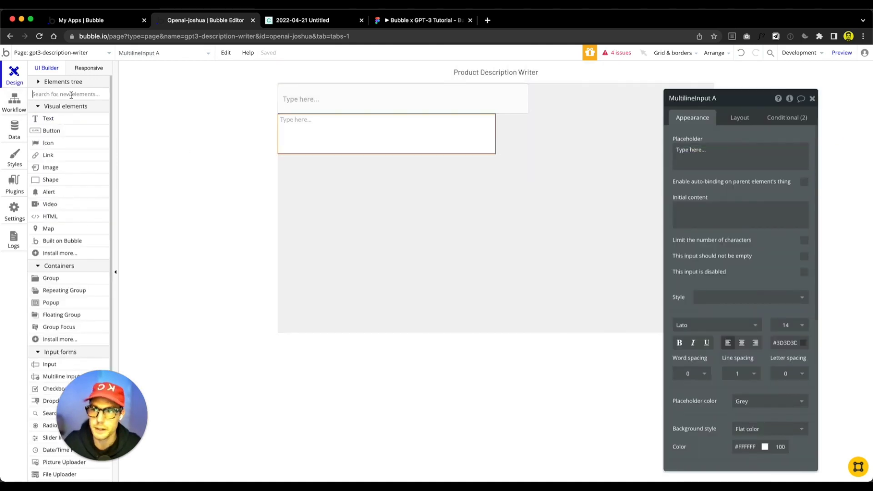
text(drop)
click(48, 116)
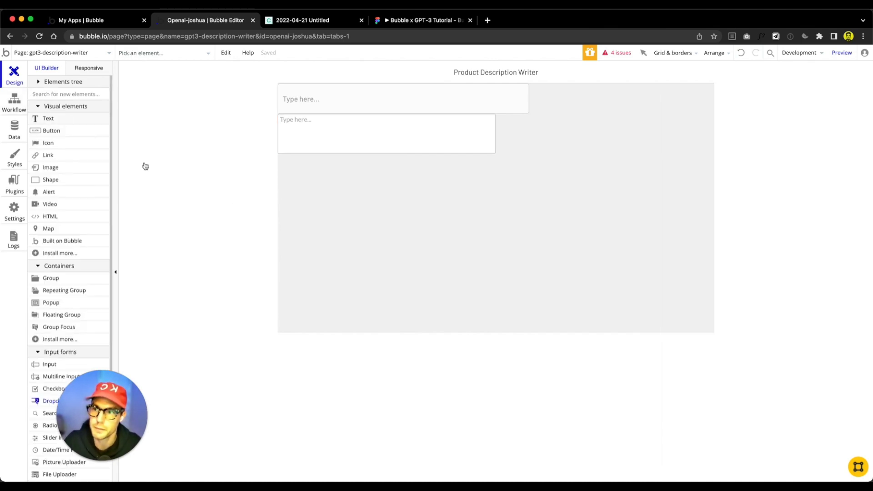
drag(289, 173, 496, 204)
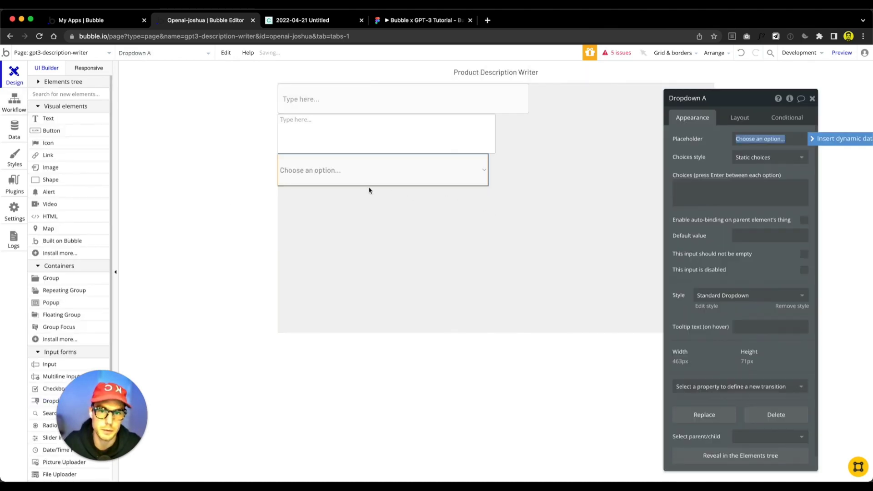
Draw a text element about 285 by 35 px below the dropdown and set its content to "Product Description"
click(48, 118)
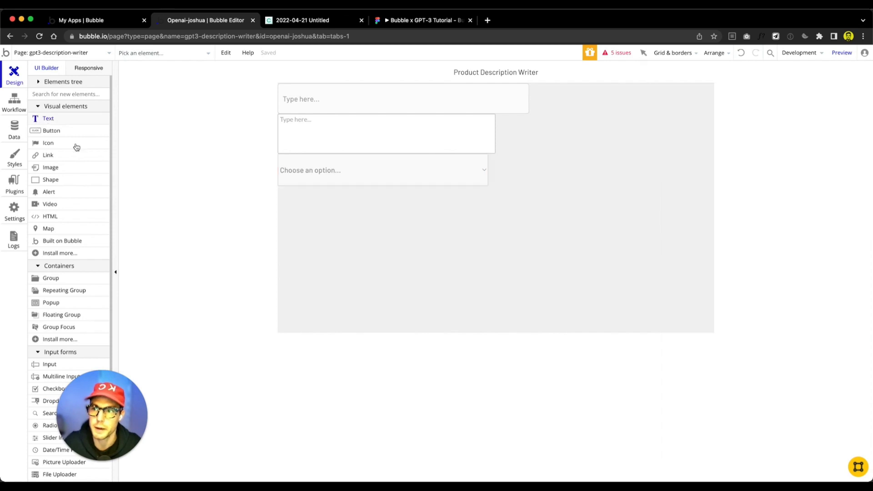
drag(291, 205, 419, 220)
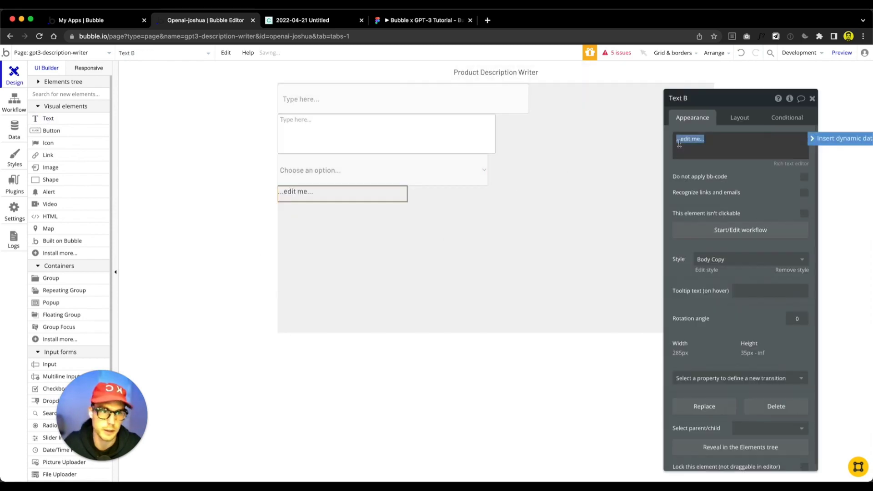
click(707, 144)
text(Product Description)
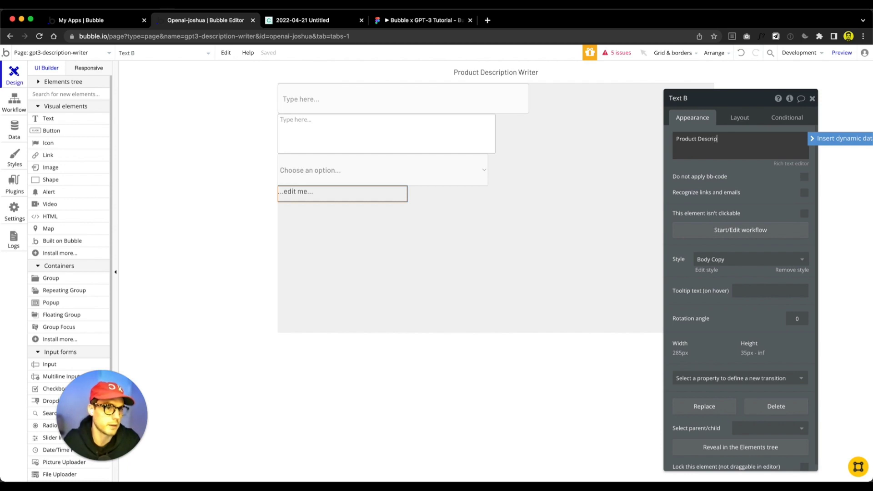
Reorder the Product Description label in the column so it sits above the single-line input
click(739, 117)
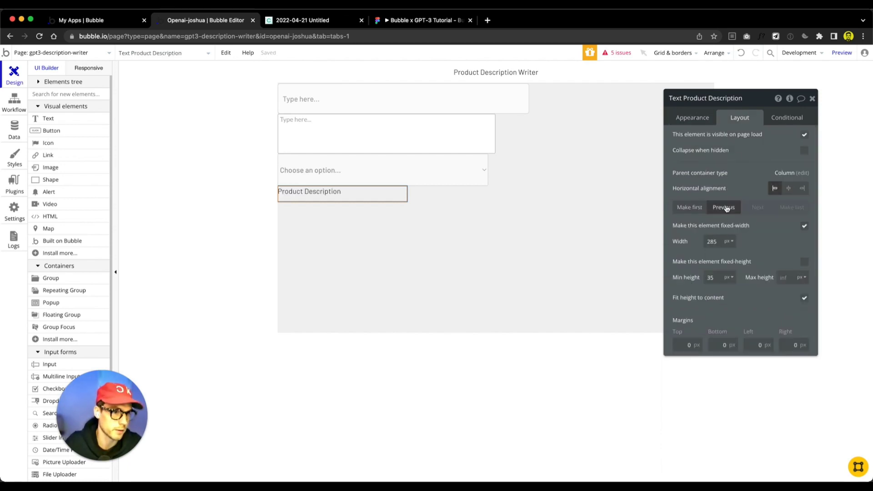
click(723, 208)
click(723, 207)
click(723, 207)
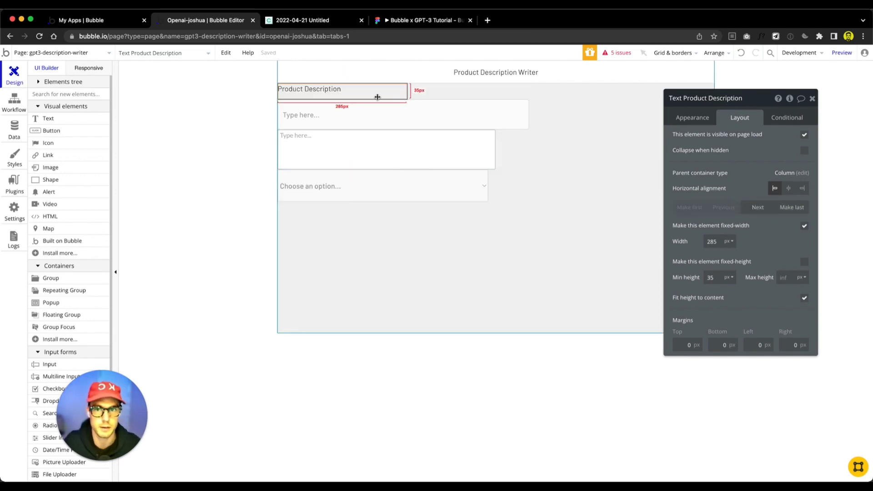
Duplicate the Product Description label twice and place the copies above the multiline input and above the dropdown
key(ctrl+c)
key(ctrl+v)
key(ctrl+v)
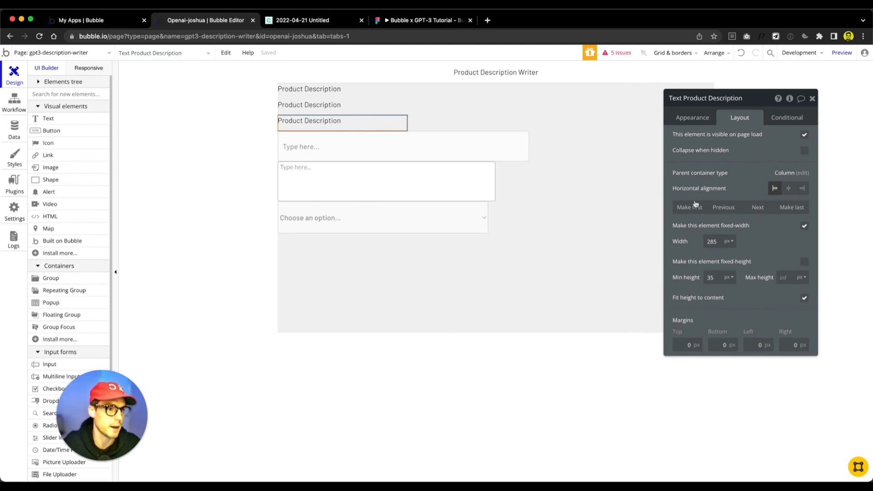
click(757, 208)
click(758, 208)
click(327, 106)
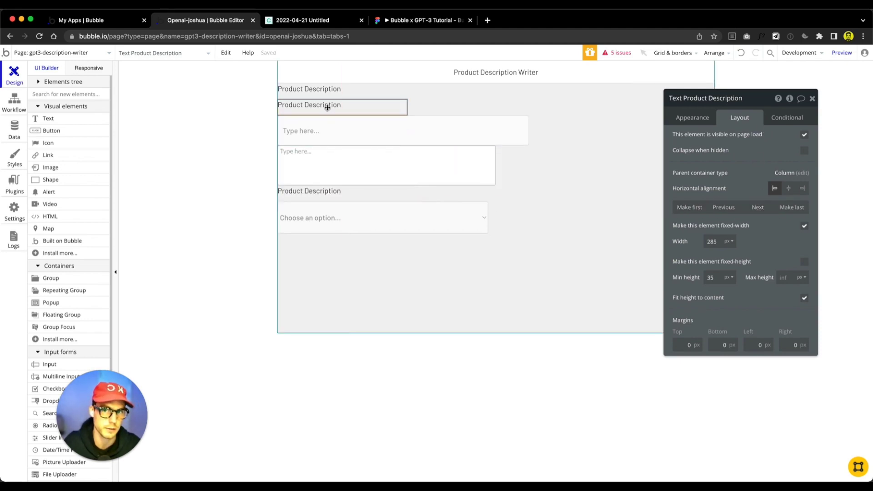
click(757, 207)
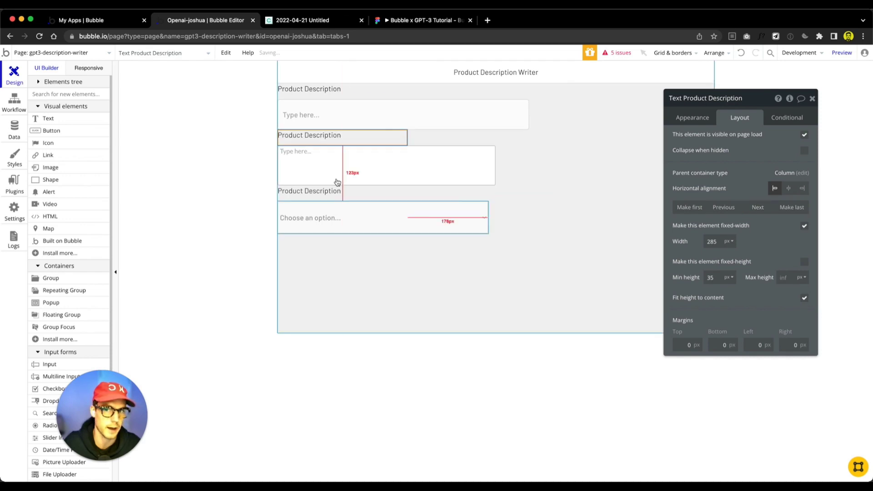
click(333, 94)
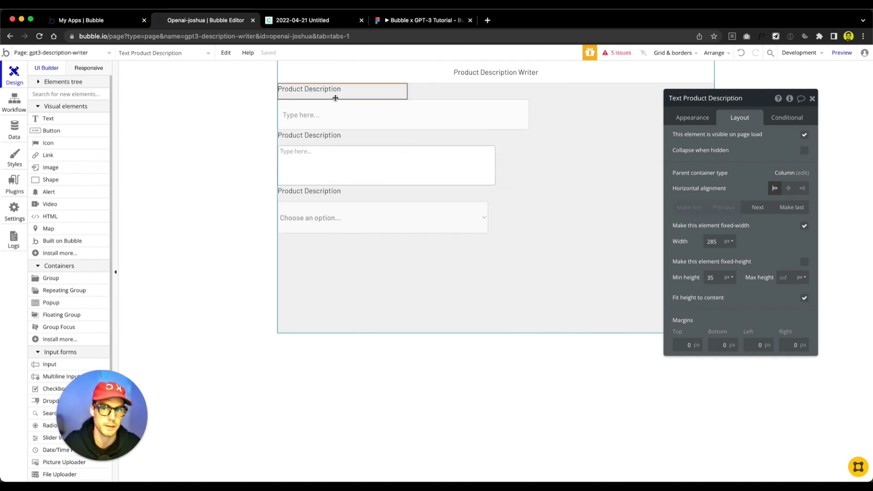
shift+click(339, 144)
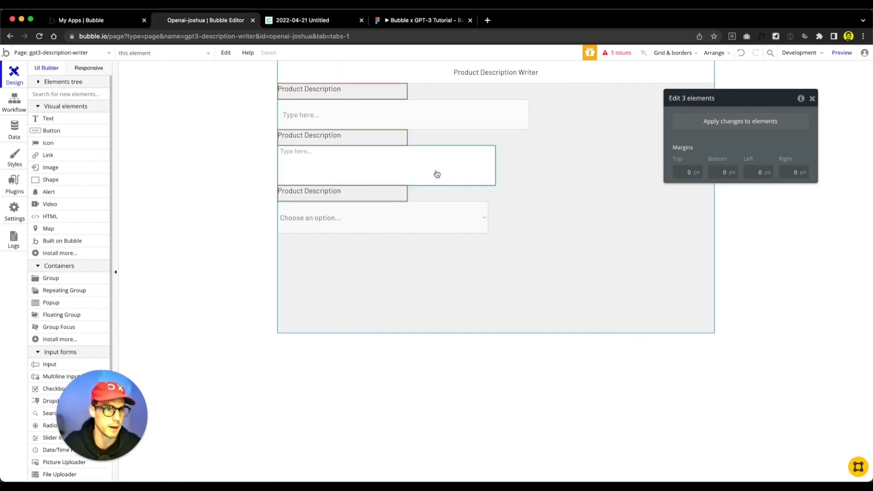
click(573, 152)
Remove the top label's fixed width and set both its minimum width and minimum height to 0 px
click(331, 90)
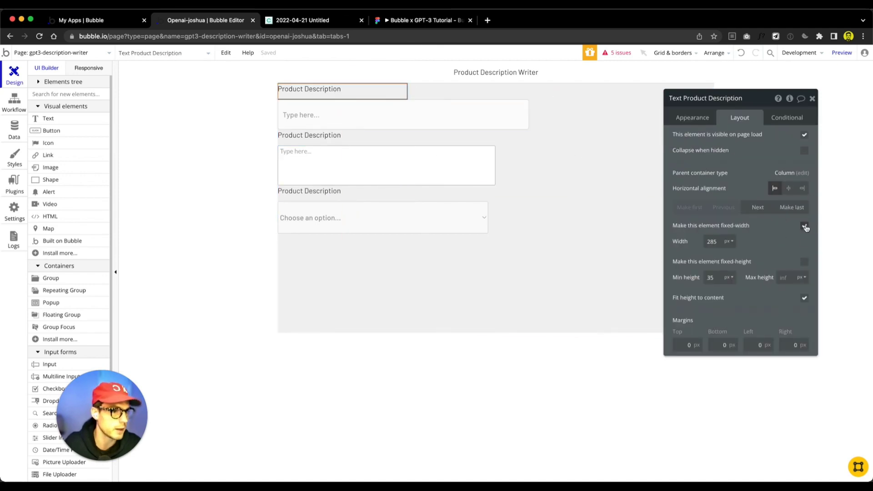
click(804, 226)
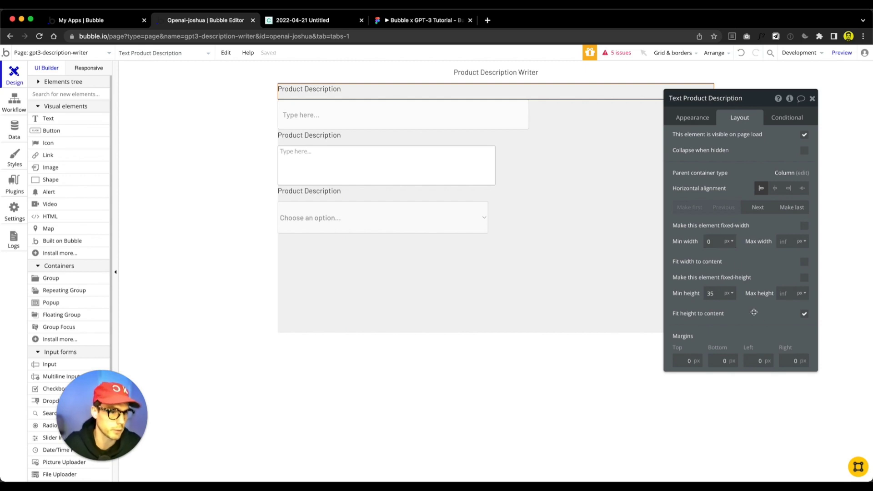
text(0)
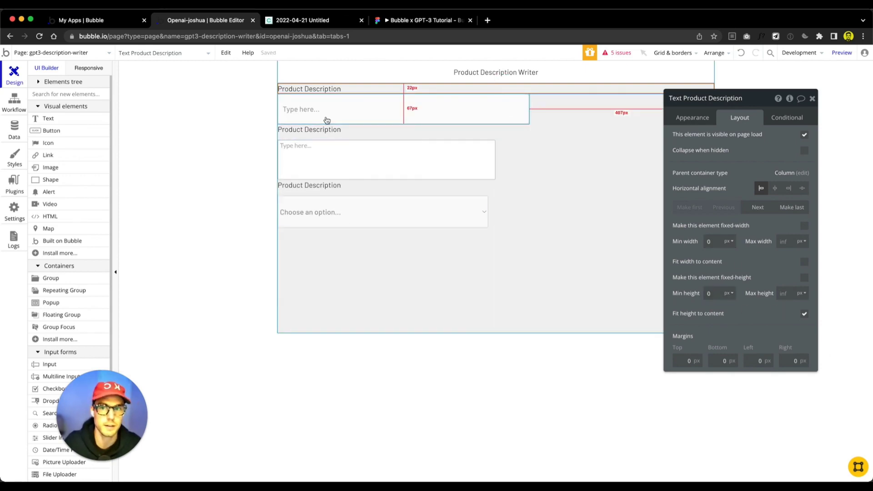
Replace the two lower labels with copies of the resized top label, placed above the multiline input and above the dropdown
click(313, 131)
shift+click(291, 186)
drag(291, 185, 347, 93)
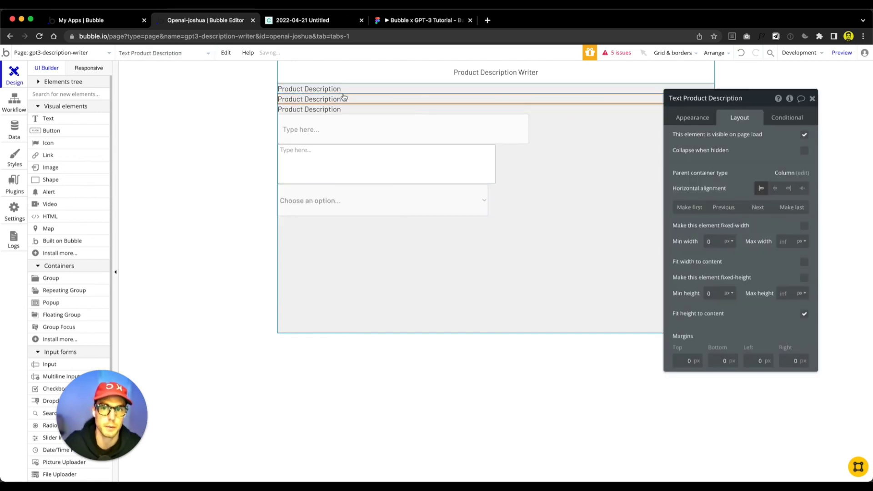
click(759, 207)
click(765, 210)
click(765, 211)
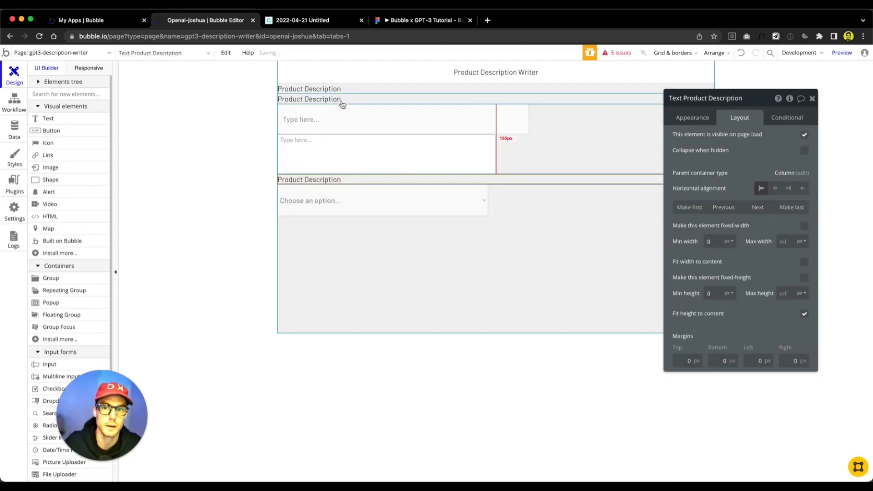
click(760, 210)
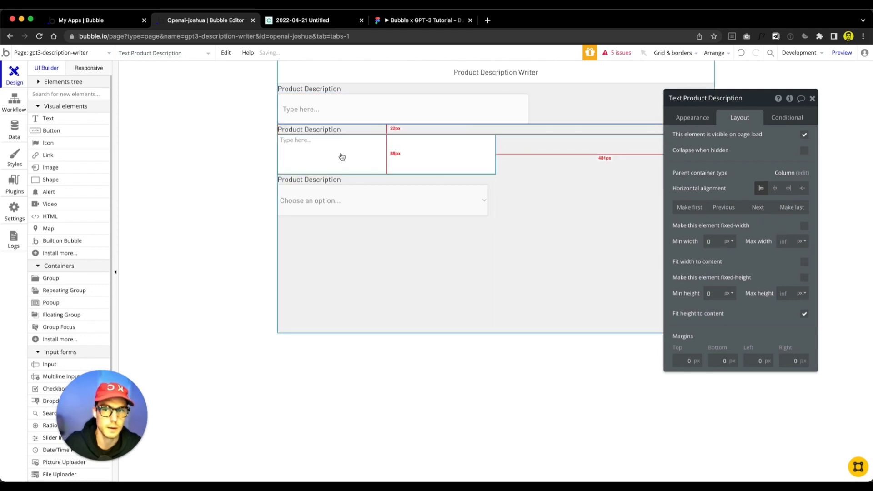
Make the multiline input flexible in width with a 0 px minimum and give it a fixed height of 120 px
click(318, 150)
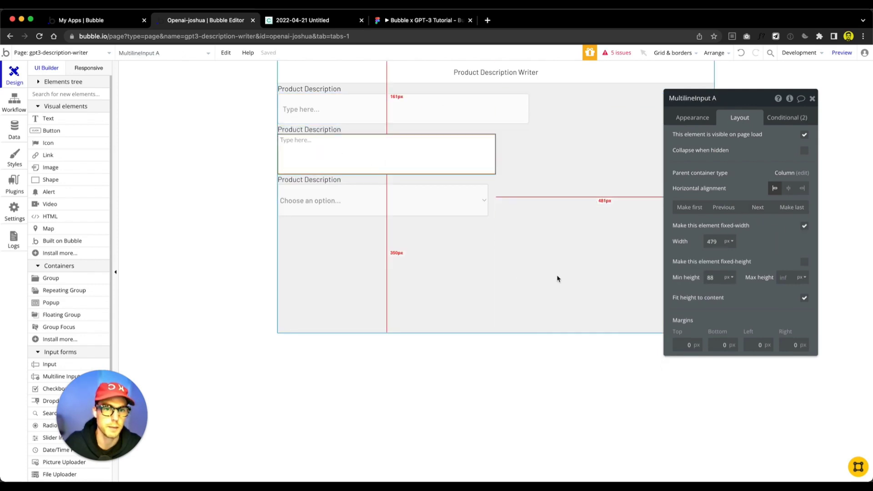
click(804, 225)
double_click(712, 241)
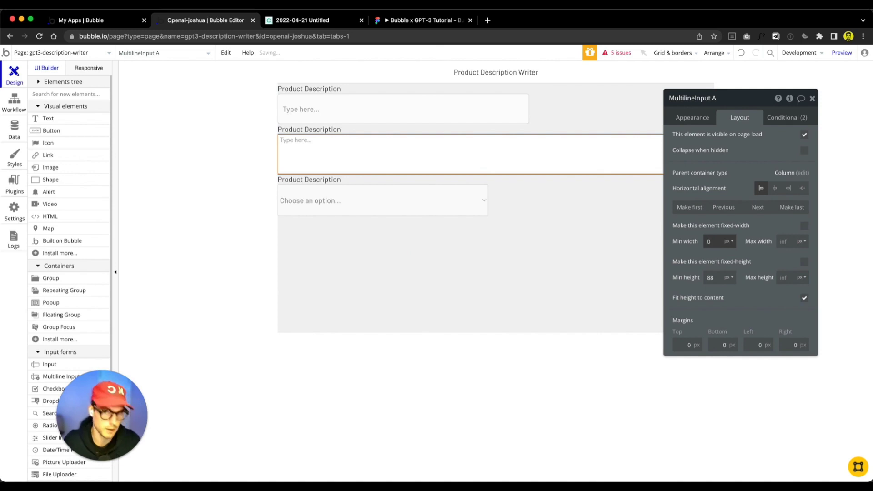
text(0)
click(712, 278)
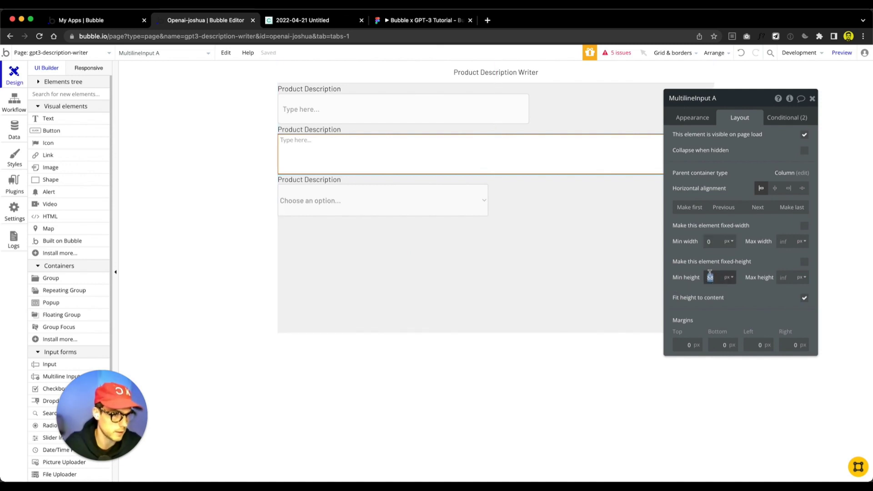
key(Return)
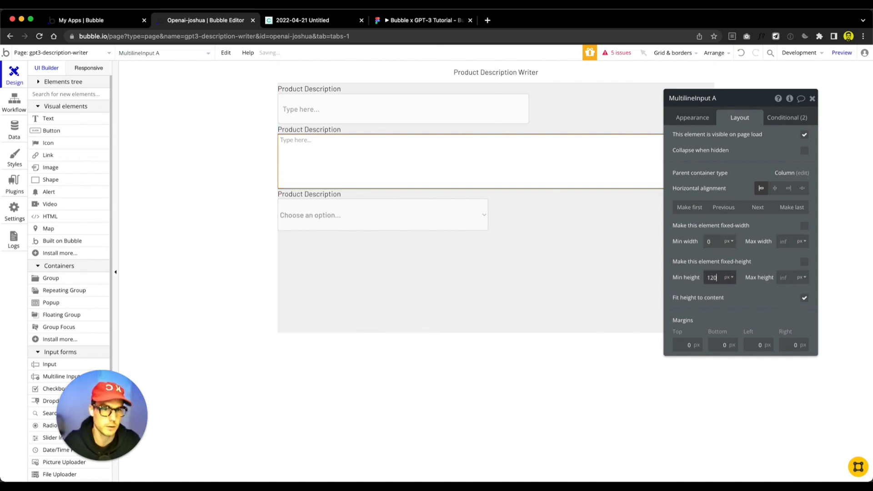
click(804, 262)
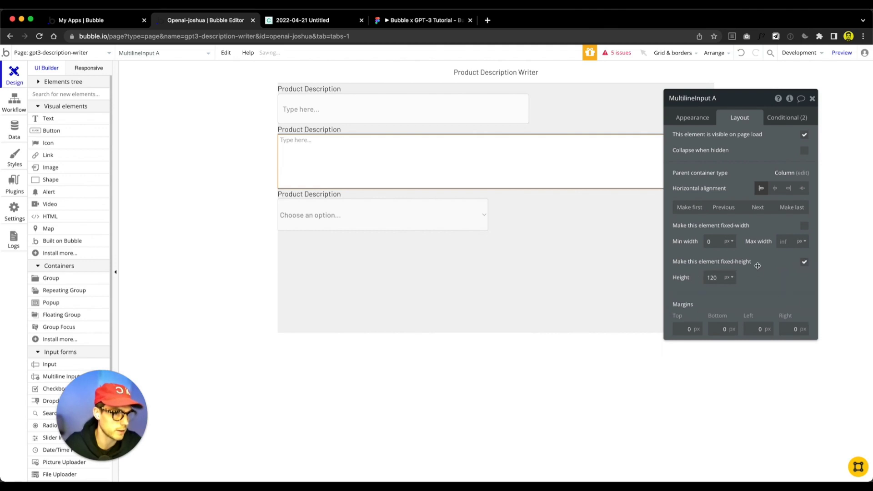
Remove the dropdown's fixed width, set its minimum width to 0 px and its height to 55 px
click(416, 210)
click(804, 226)
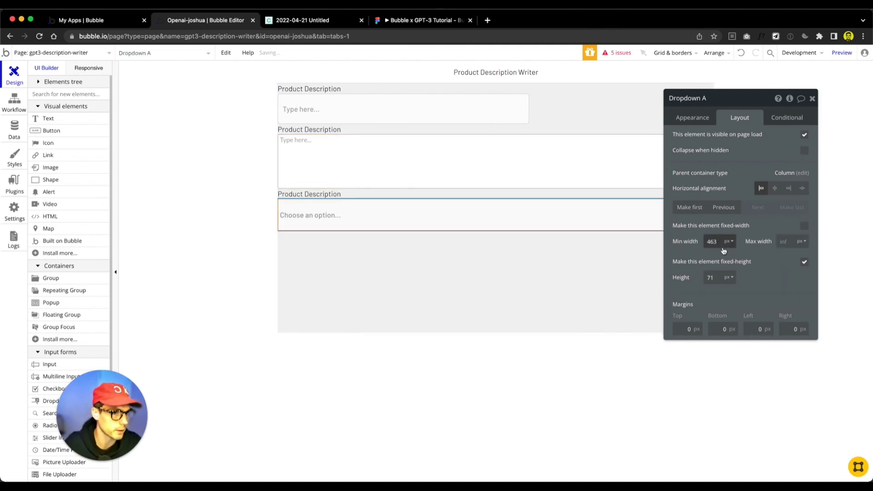
key(BackSpace)
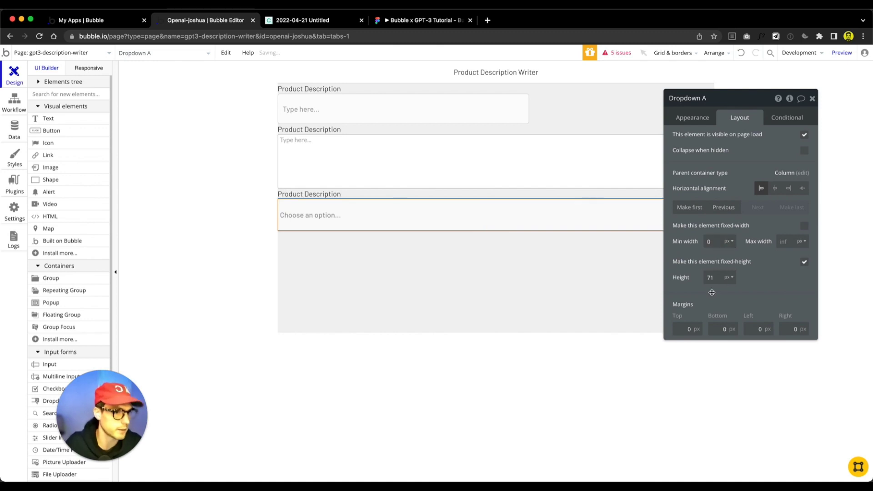
double_click(711, 277)
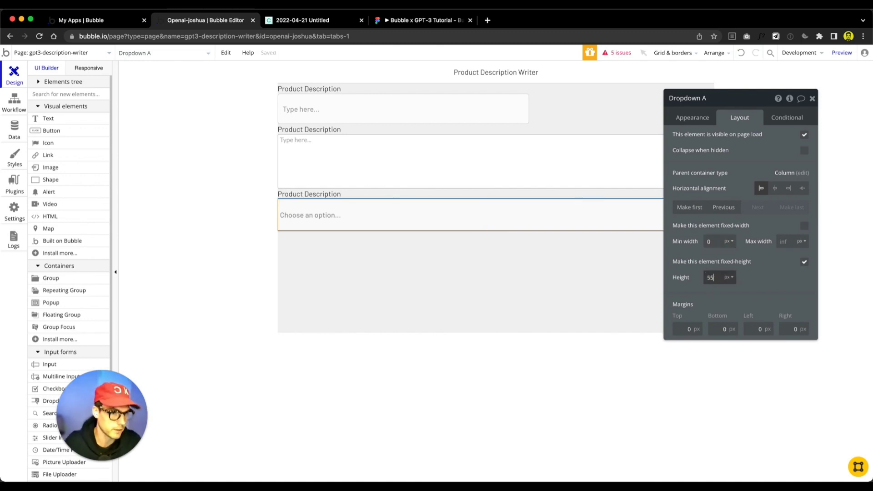
text(55)
Set the single-line input's height to 55 px, remove its fixed width and set its minimum width to 0 px
click(441, 117)
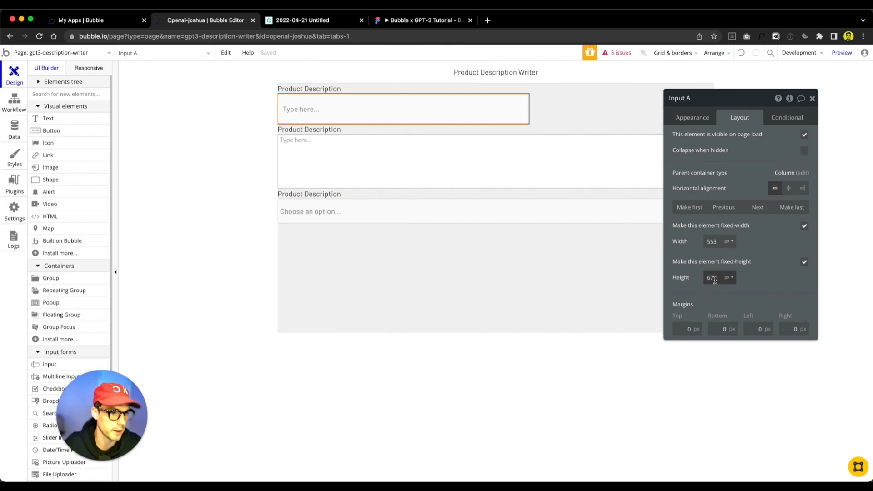
text(55)
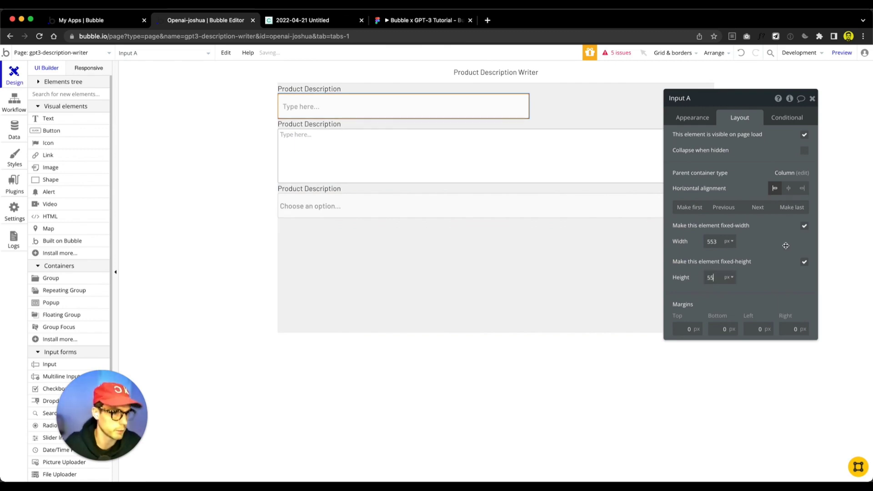
click(804, 226)
double_click(713, 242)
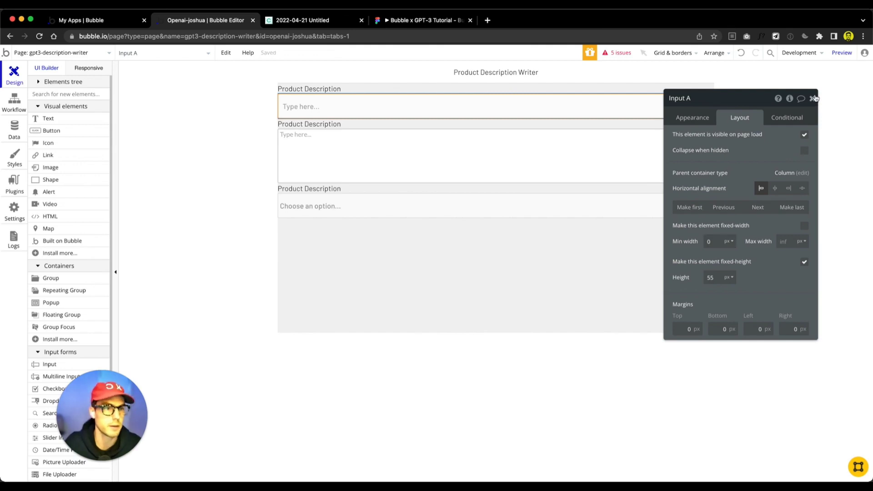
click(813, 100)
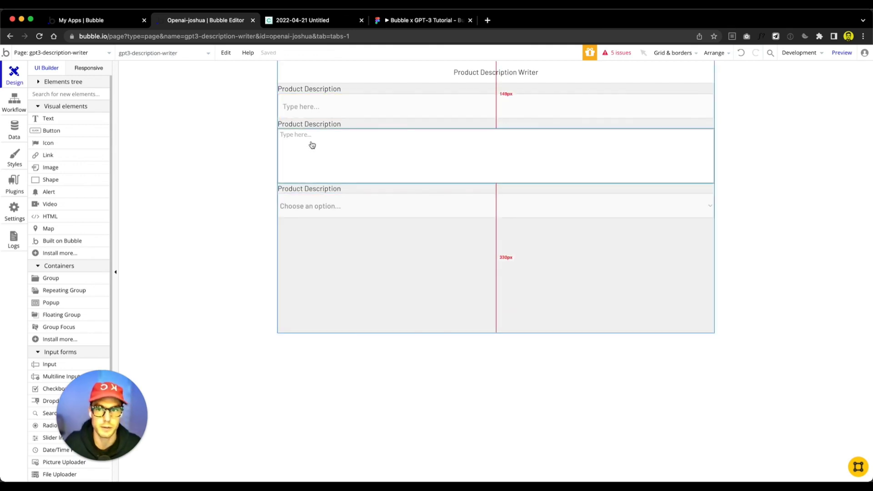
Change the label above the single-line input to read "Product Name"
double_click(312, 122)
triple_click(716, 137)
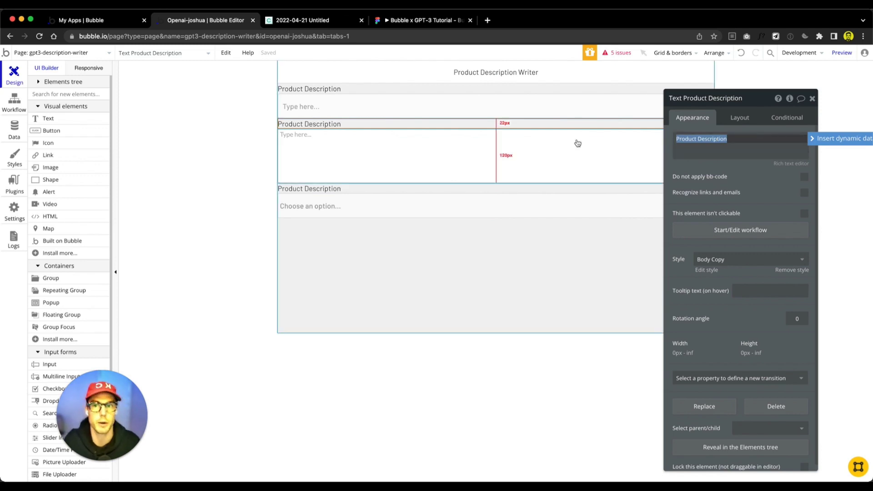
click(343, 87)
triple_click(709, 138)
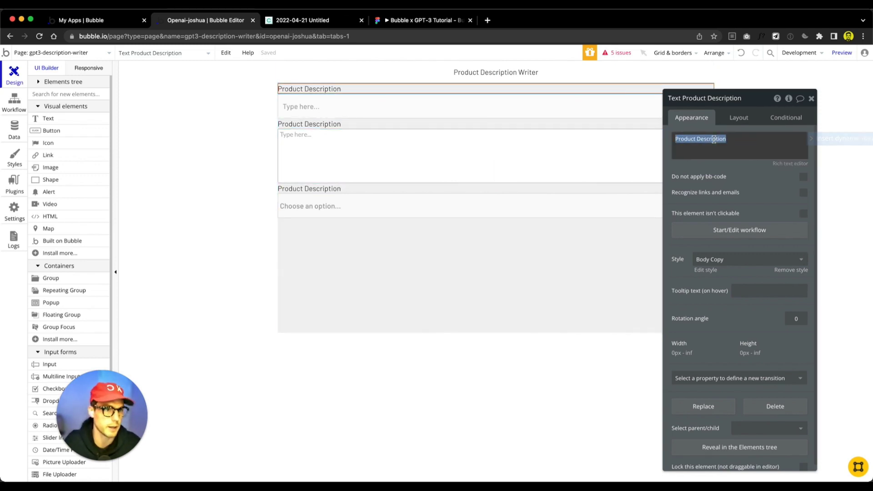
click(725, 139)
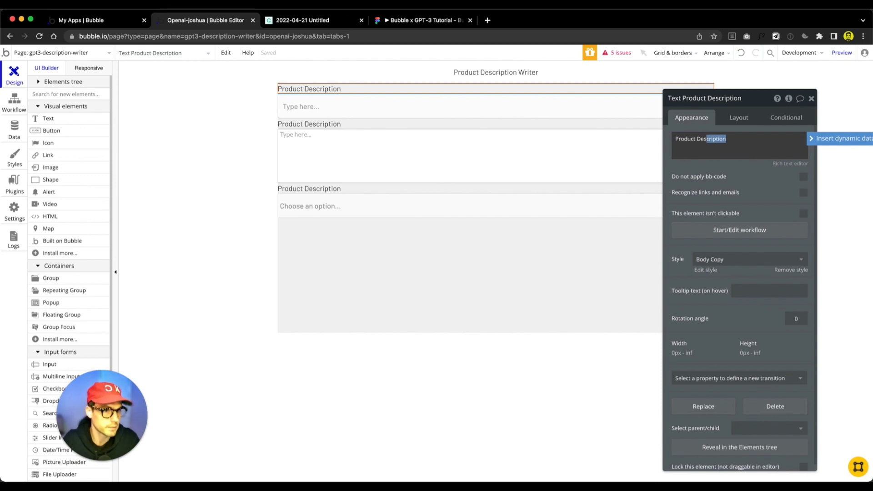
text(Name)
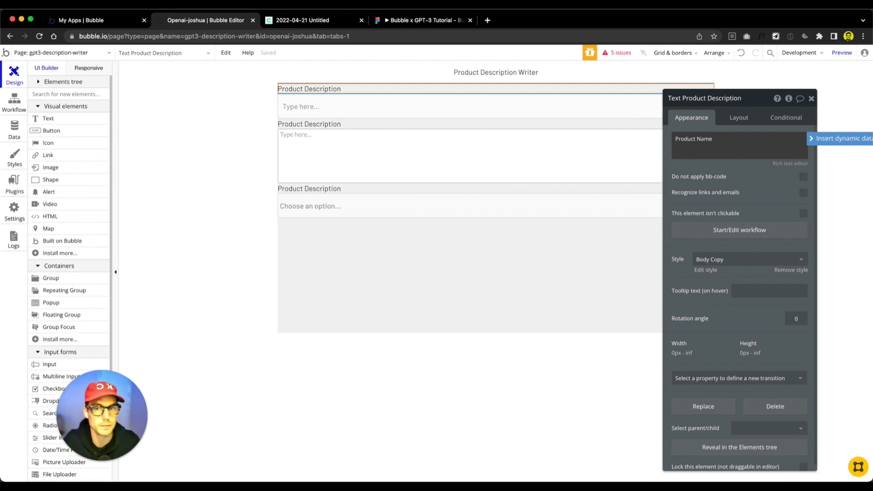
Change the label above the dropdown to read "Tone"
click(426, 123)
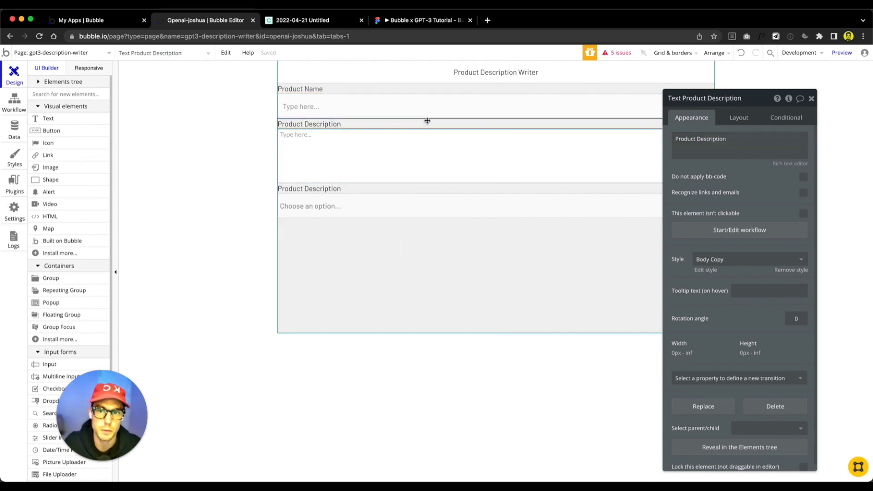
click(403, 155)
click(370, 191)
triple_click(738, 144)
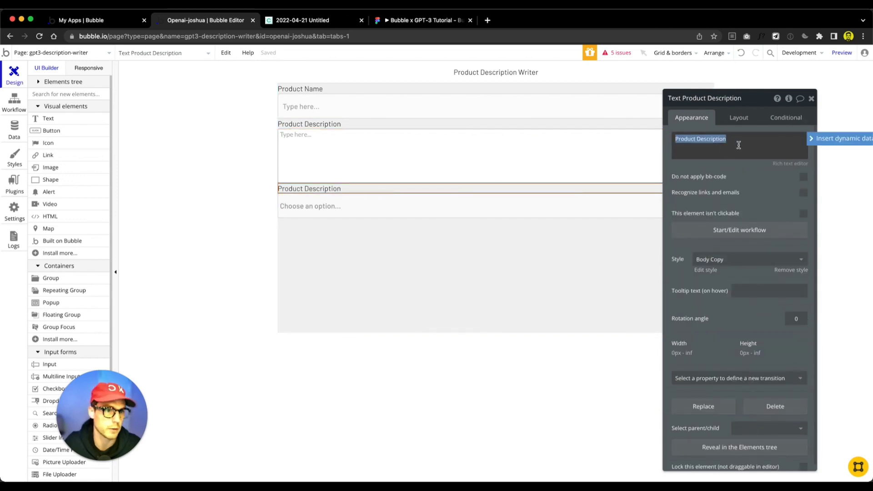
text(Tone)
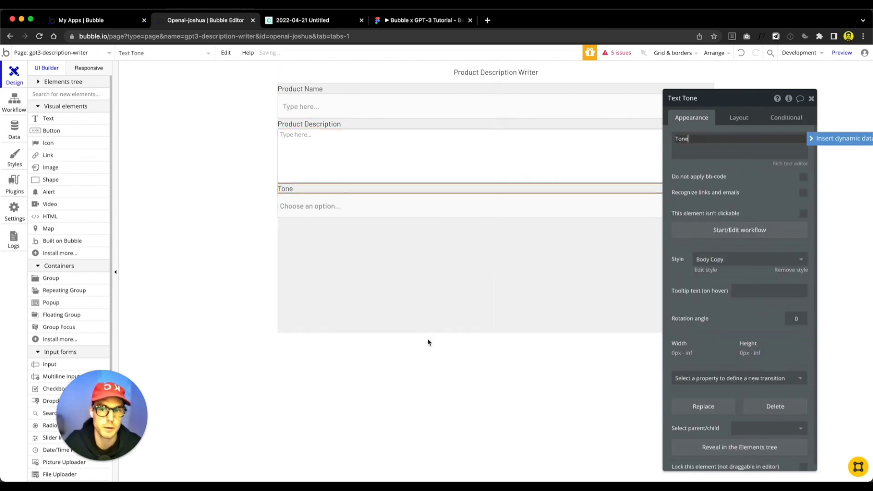
click(487, 269)
click(811, 99)
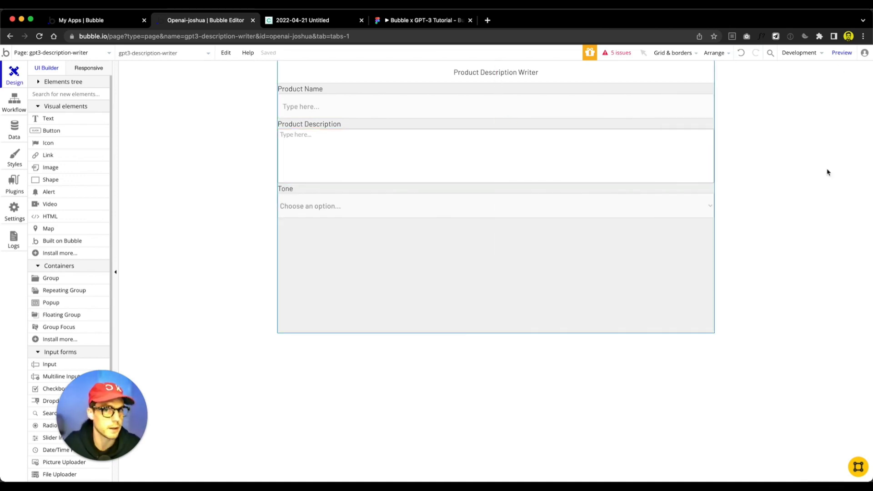
Add a button below the dropdown and apply the GPT3-Primary-Button style to it
click(38, 94)
text(butto)
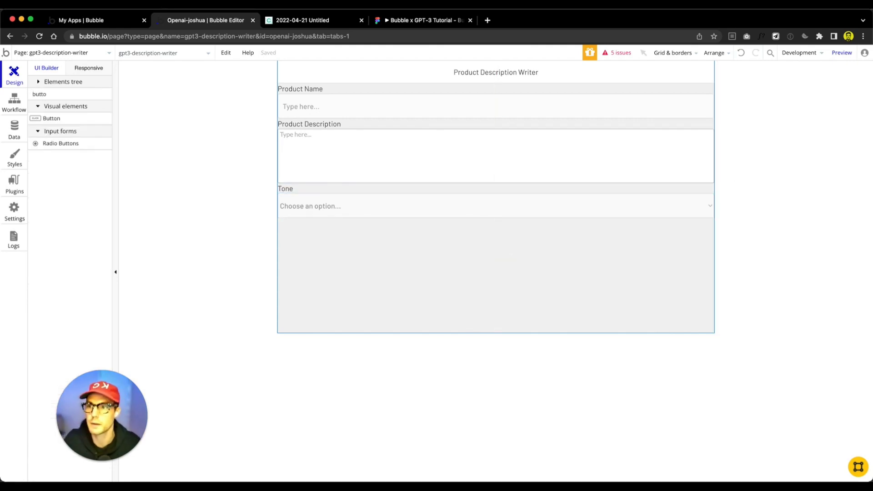
text(n)
click(47, 119)
drag(570, 264, 571, 265)
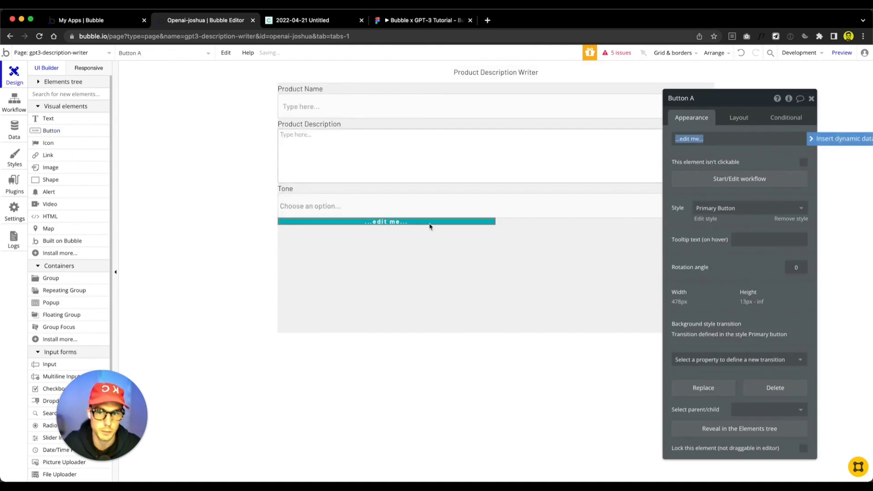
click(797, 213)
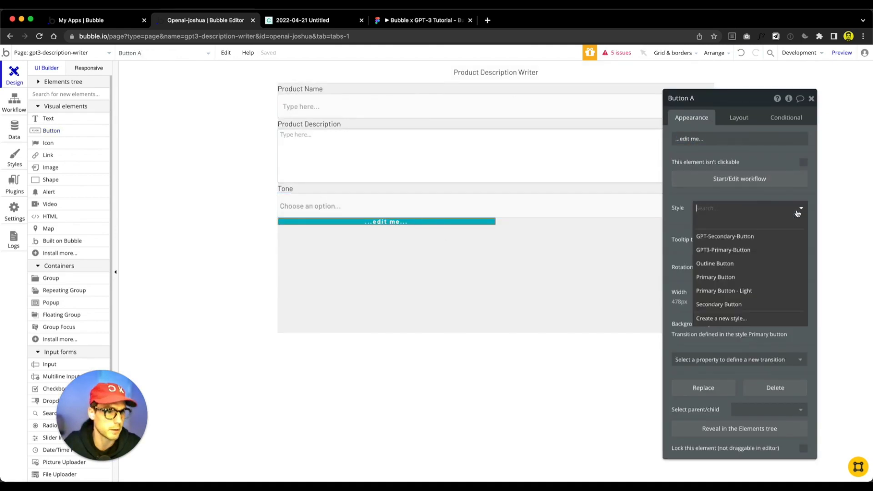
click(772, 250)
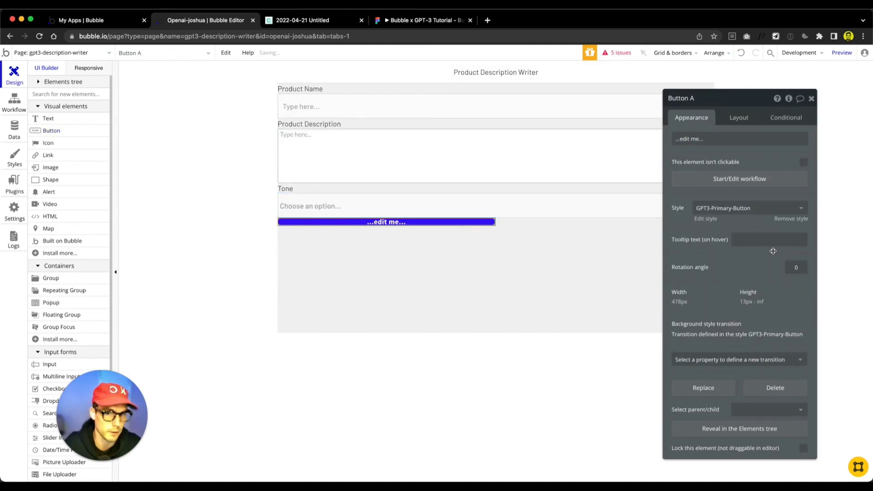
Give the button a fixed height of 55 px, remove its fixed width and set its minimum width to 0 px
click(739, 118)
double_click(709, 278)
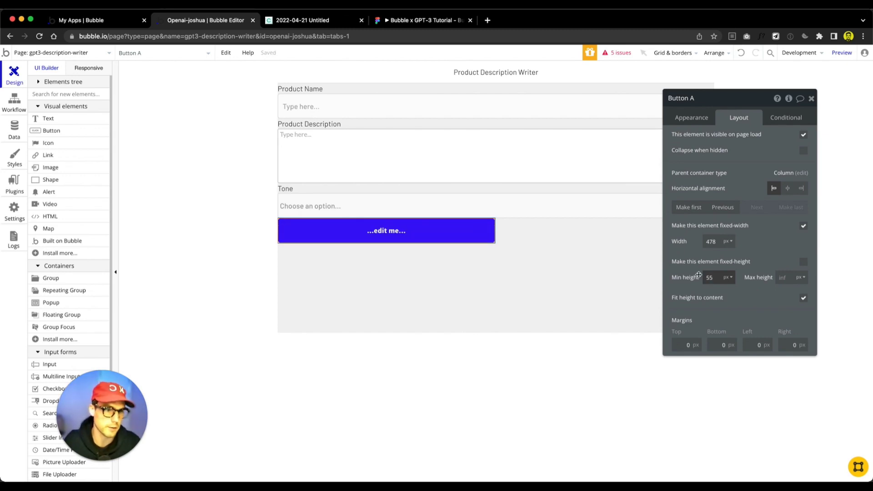
click(803, 262)
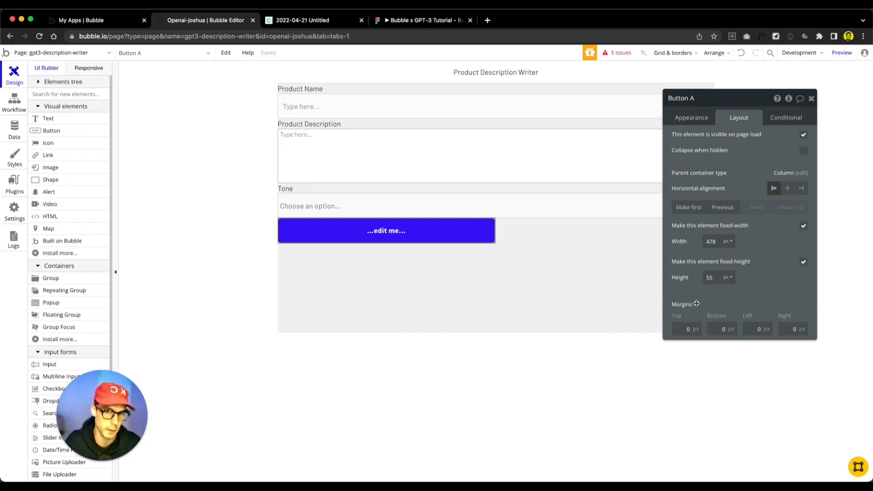
click(803, 226)
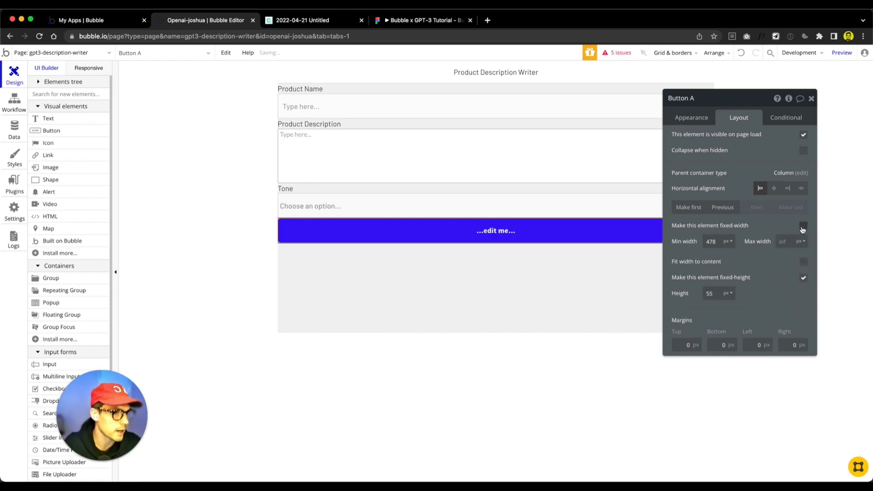
double_click(717, 240)
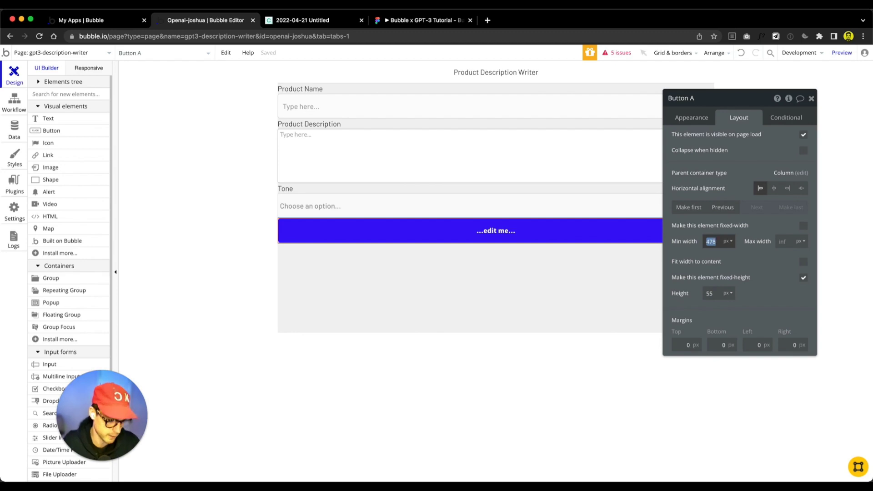
key(BackSpace)
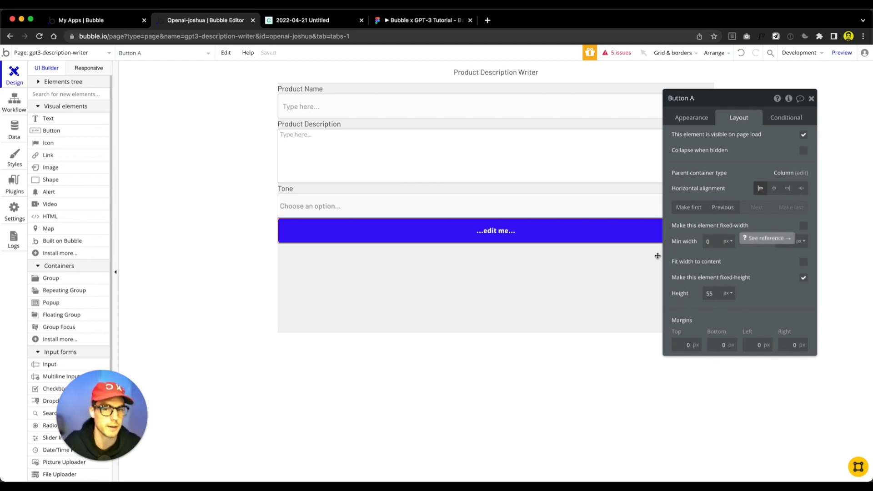
drag(744, 104, 787, 89)
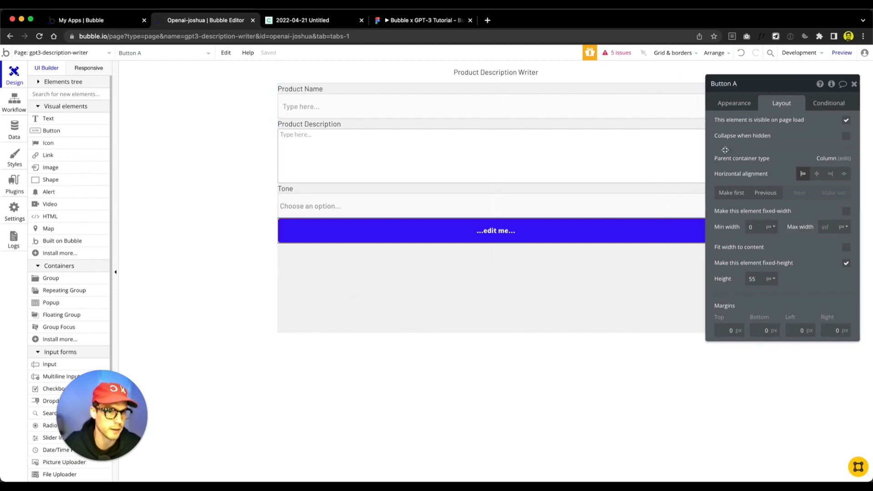
Group the button, dropdown, both inputs and all three labels in a Column container
click(590, 213)
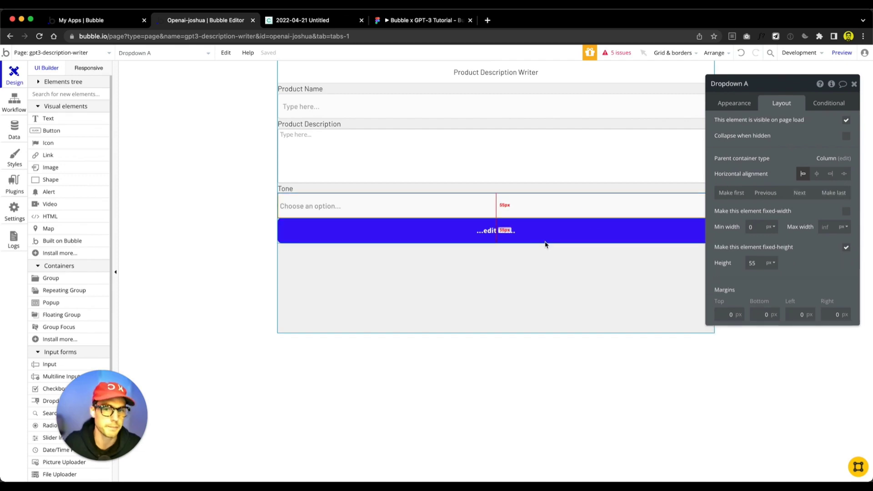
click(550, 242)
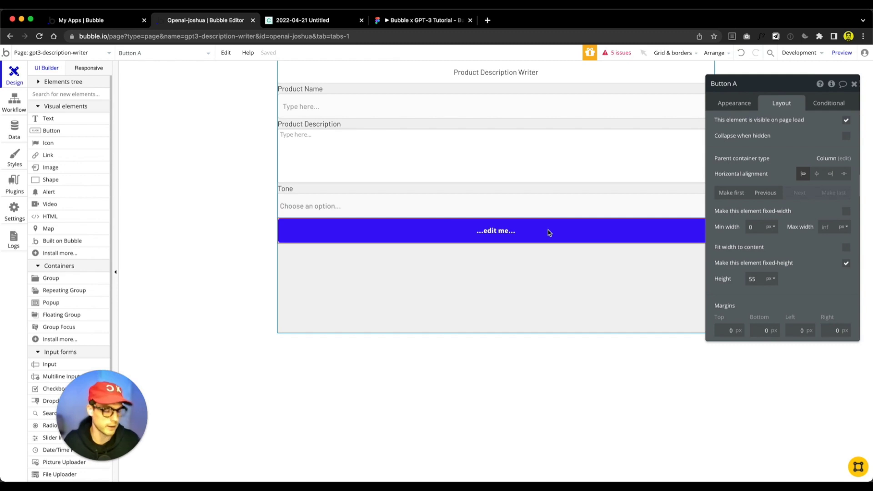
shift+click(472, 206)
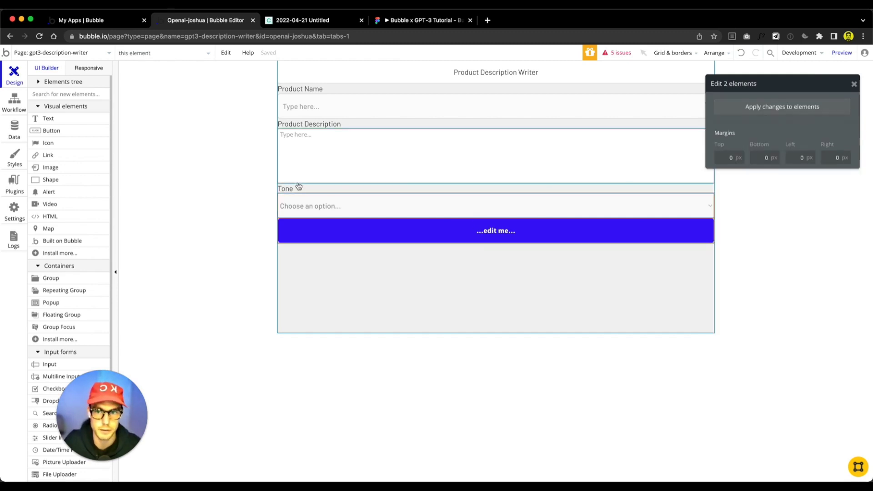
shift+click(291, 187)
shift+click(306, 160)
shift+click(307, 130)
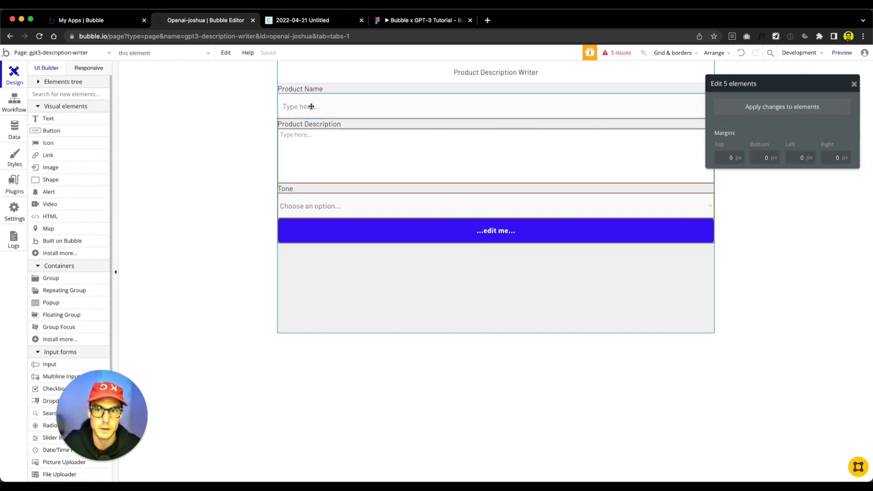
shift+click(310, 109)
shift+click(308, 89)
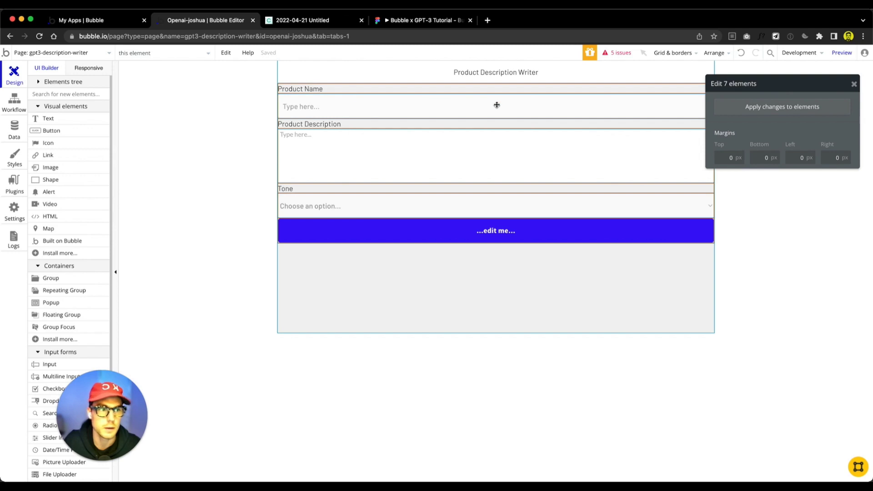
click(713, 53)
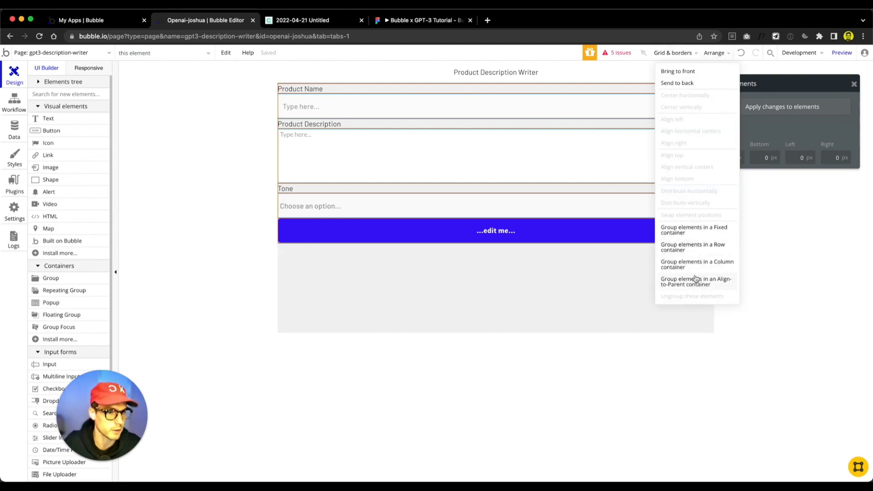
click(676, 266)
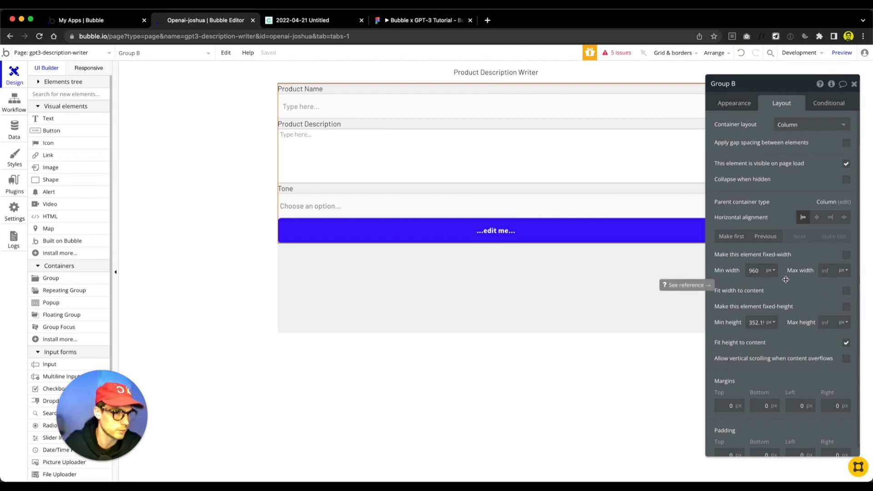
Set the form group's minimum width to 0 px and maximum width to 640 px, and centre it horizontally
double_click(756, 272)
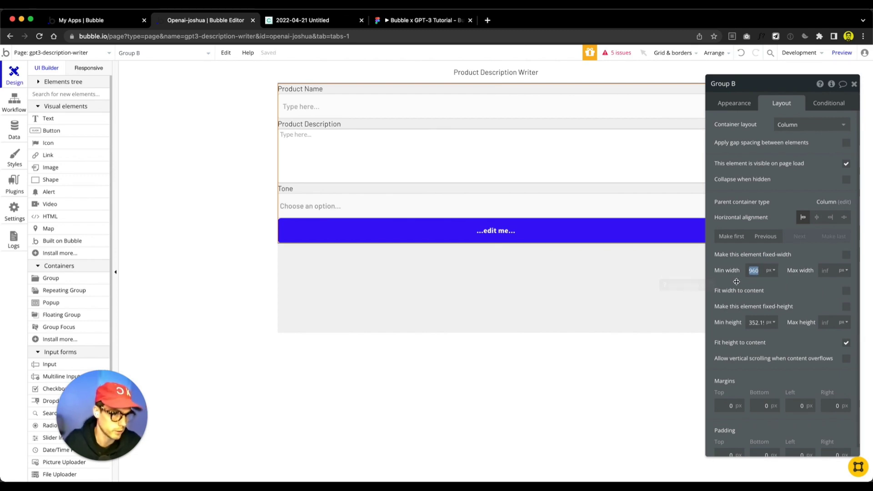
text(0)
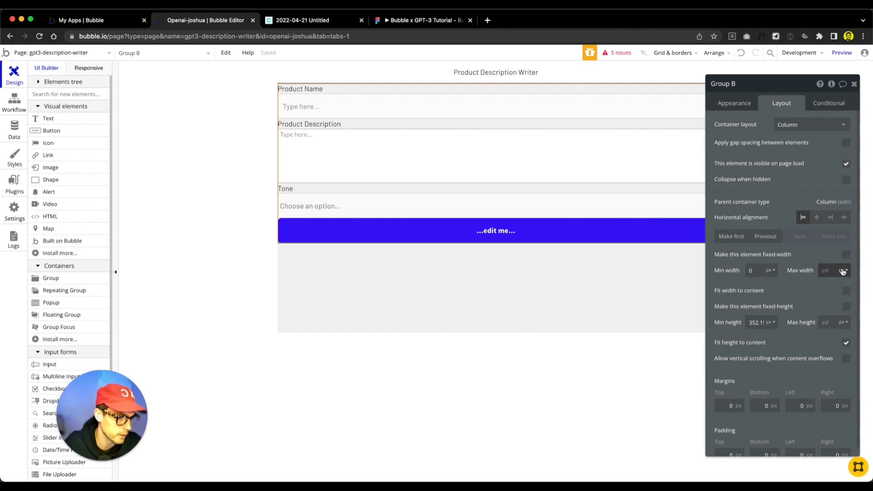
text(640)
key(Return)
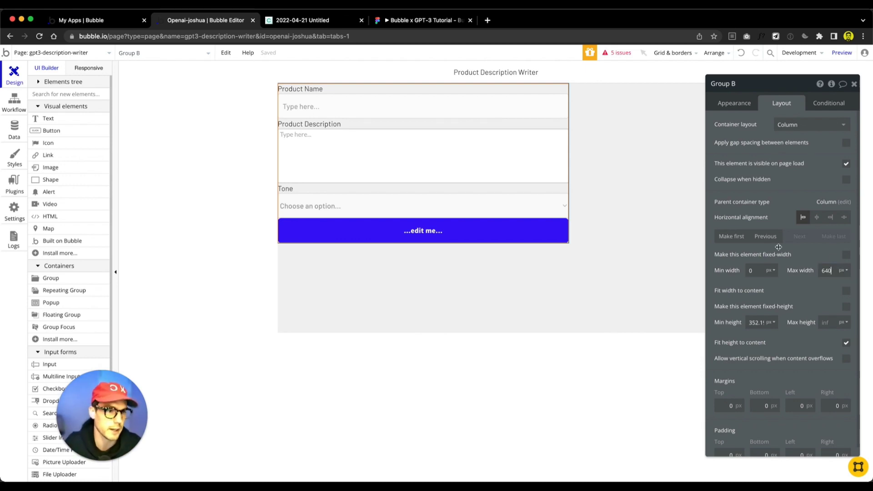
click(817, 218)
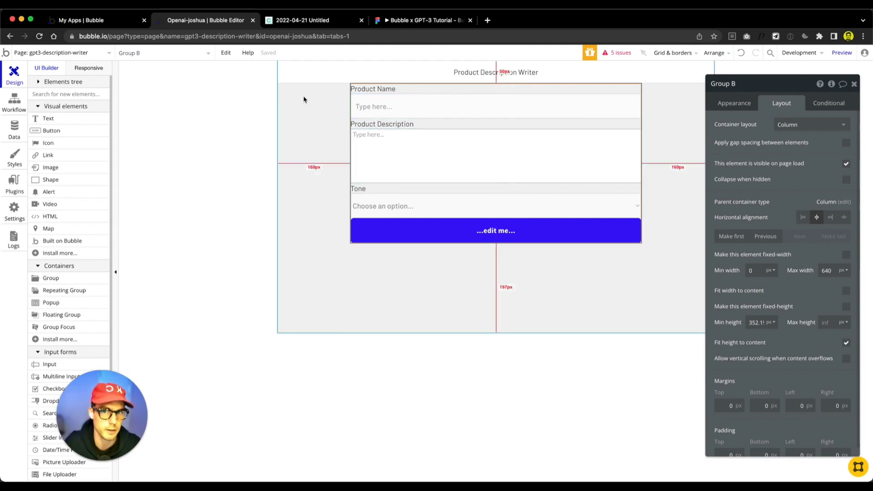
Apply a 5 px bottom margin to the Product Name, Product Description and Tone labels together
click(360, 90)
shift+click(388, 125)
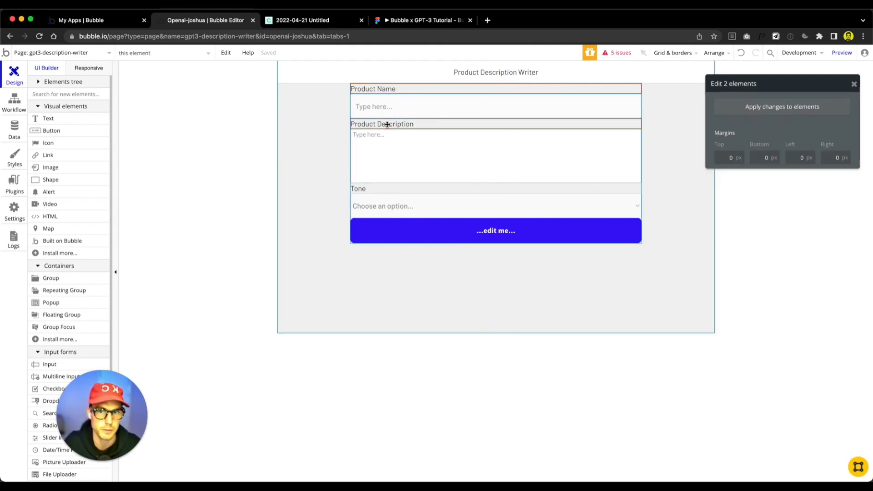
shift+click(362, 188)
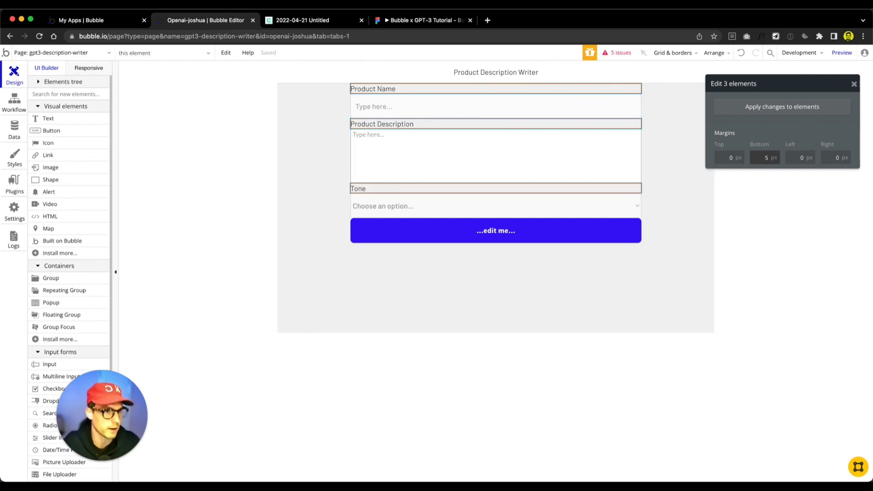
click(771, 113)
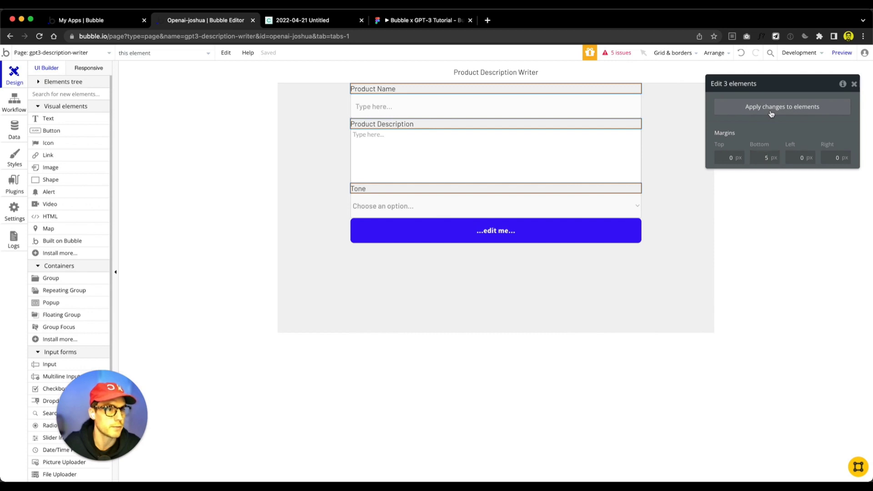
click(772, 113)
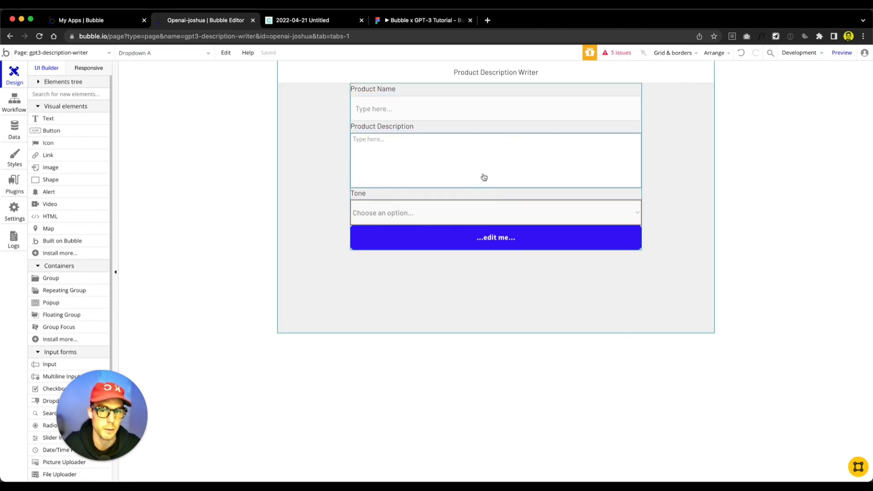
Apply a 20 px bottom margin to the product name input, the product description input and the tone dropdown together
double_click(482, 113)
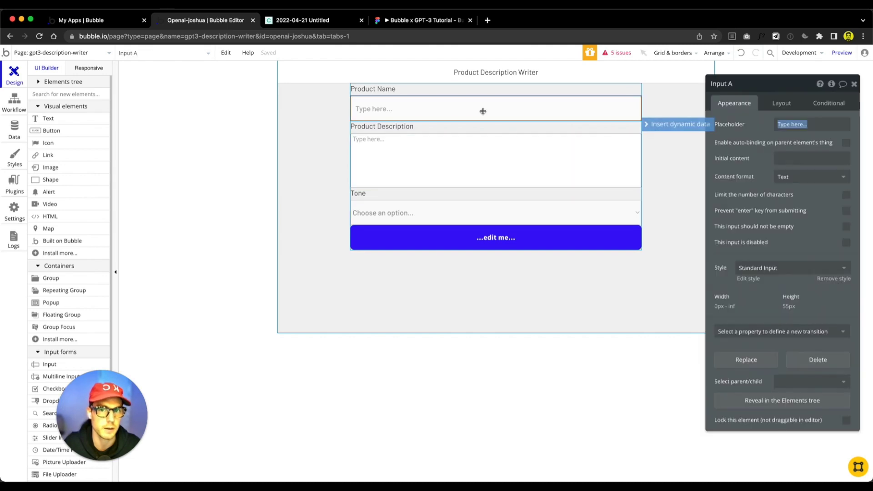
click(781, 104)
shift+click(502, 171)
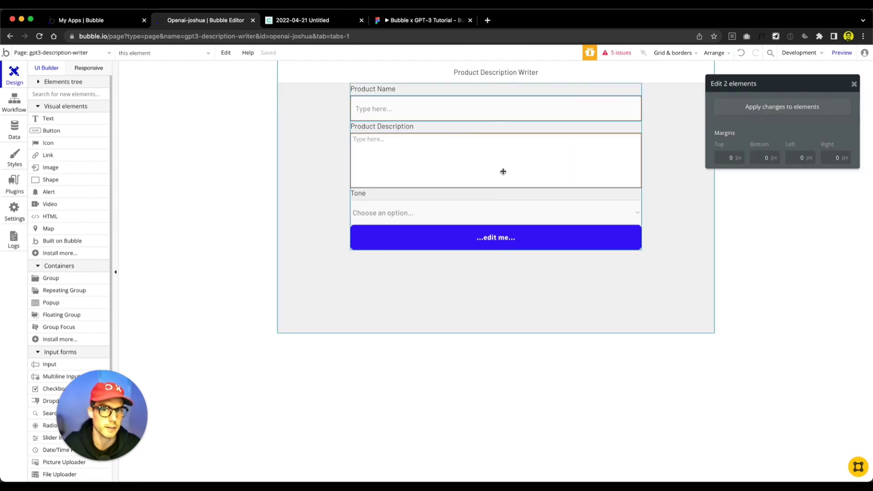
shift+click(481, 215)
click(764, 158)
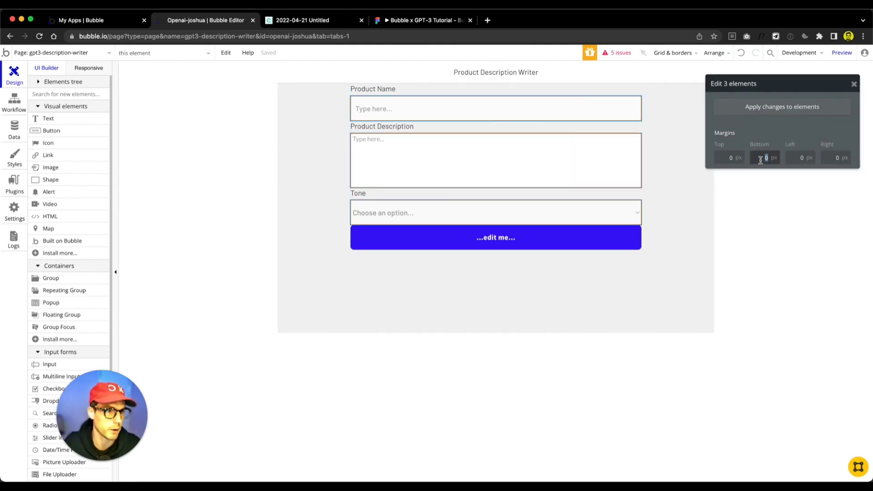
click(767, 116)
click(765, 109)
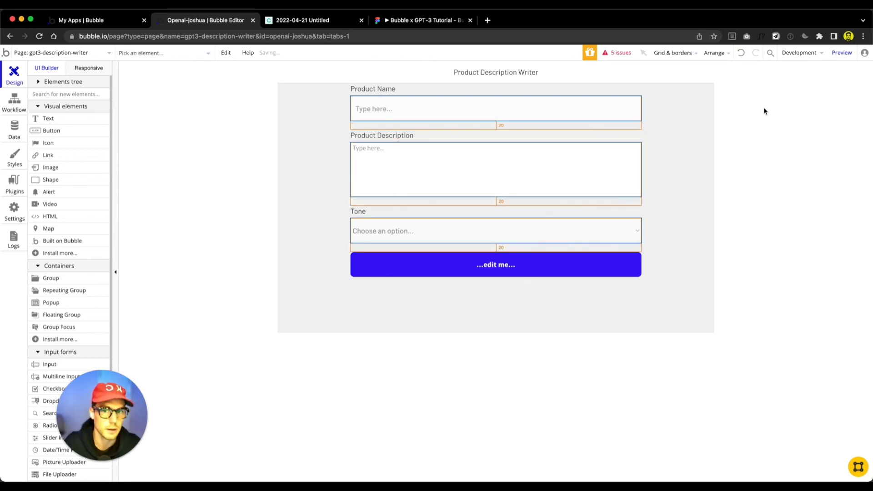
Check the button wording on copy.ai's form and change the Bubble form button's label to "Create Copy"
double_click(578, 274)
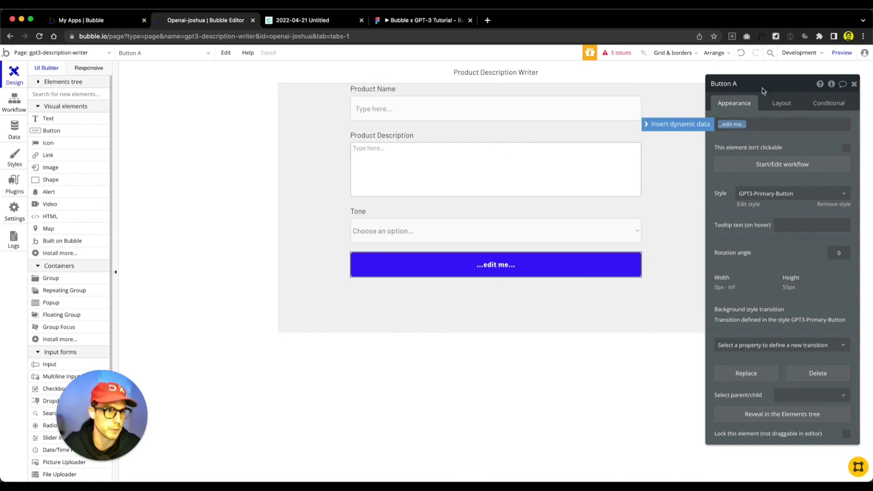
click(299, 22)
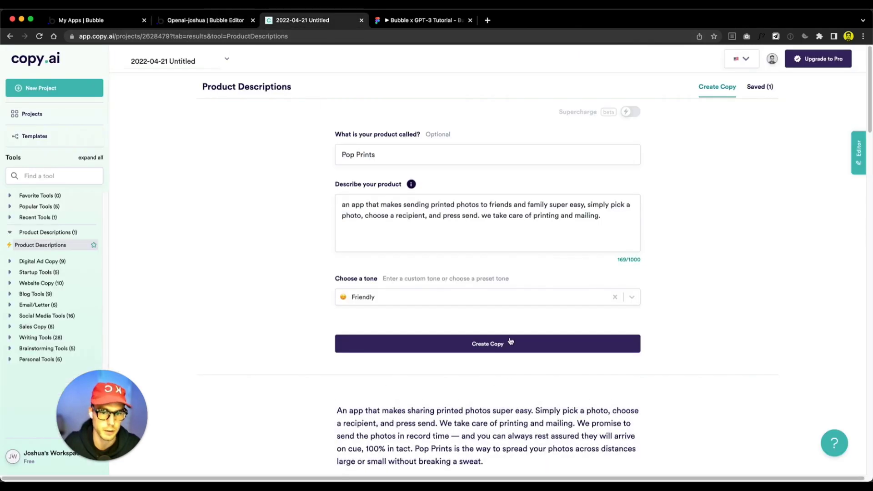
click(200, 20)
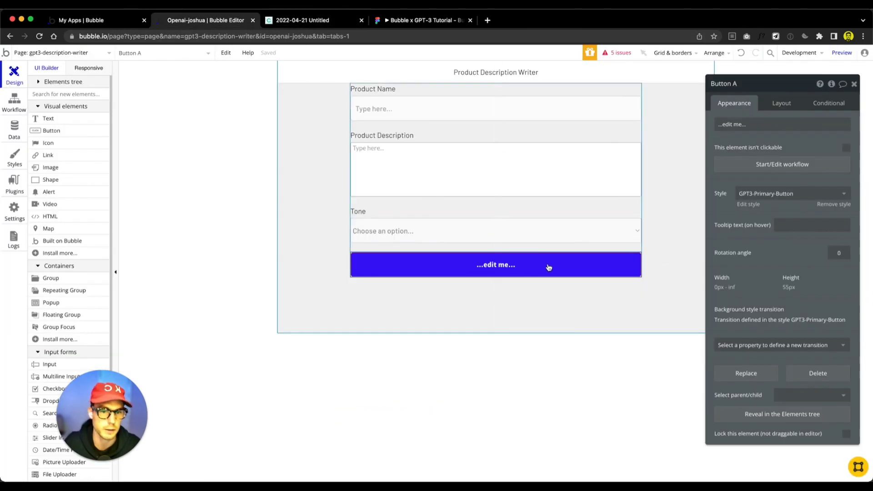
triple_click(742, 123)
text(Create Cop)
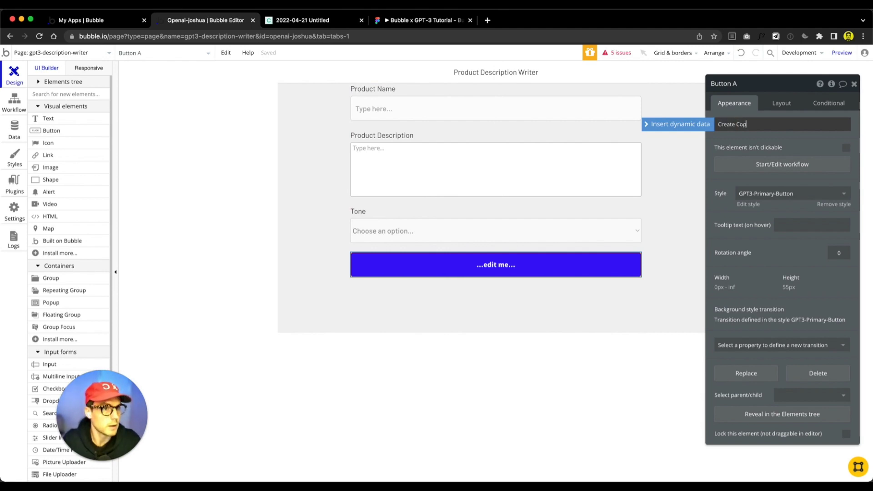
text(y)
click(732, 230)
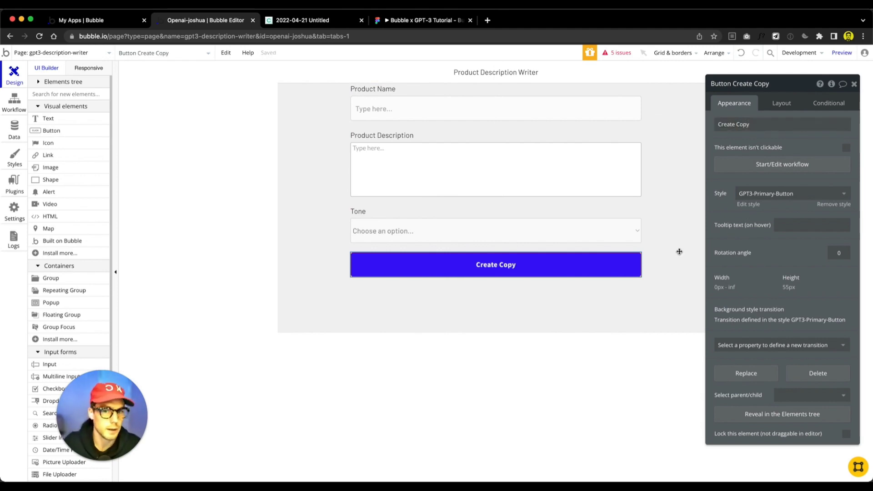
Give the group holding the whole form a 40 px top margin
click(583, 202)
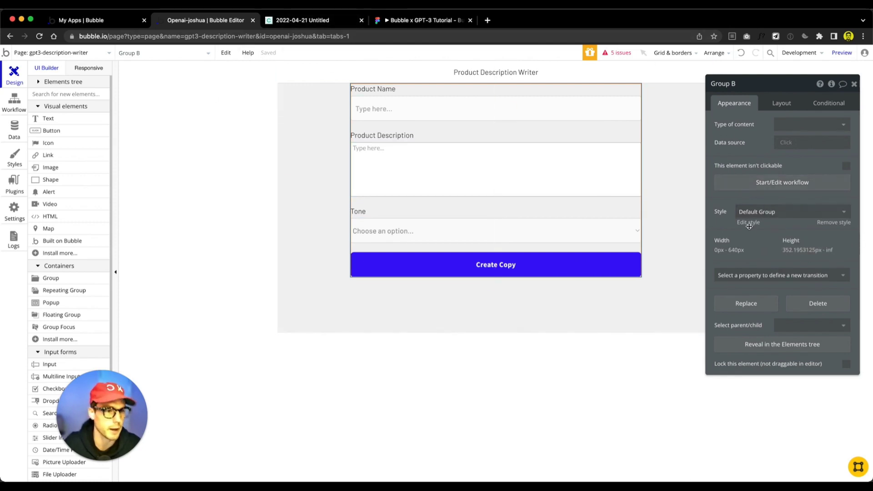
click(780, 104)
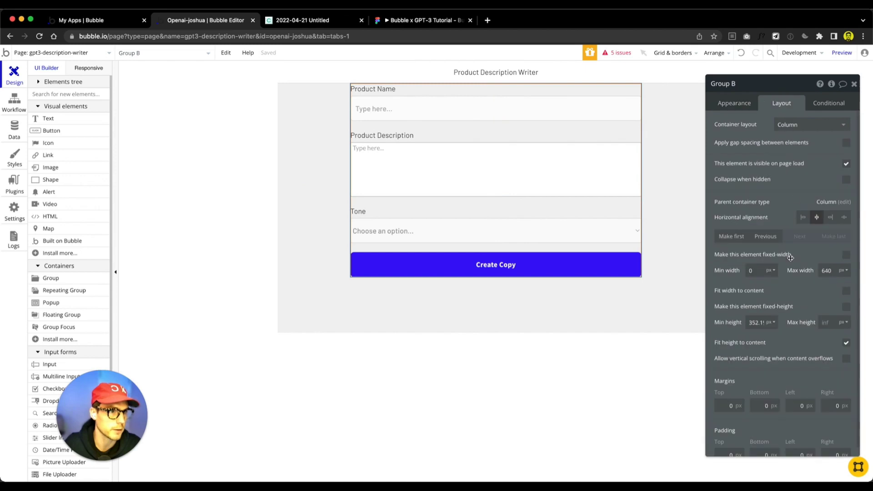
text(4)
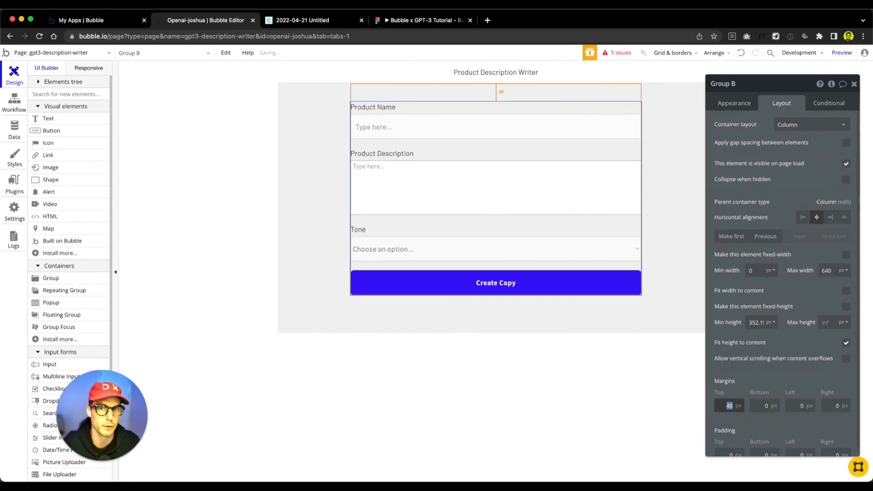
click(581, 402)
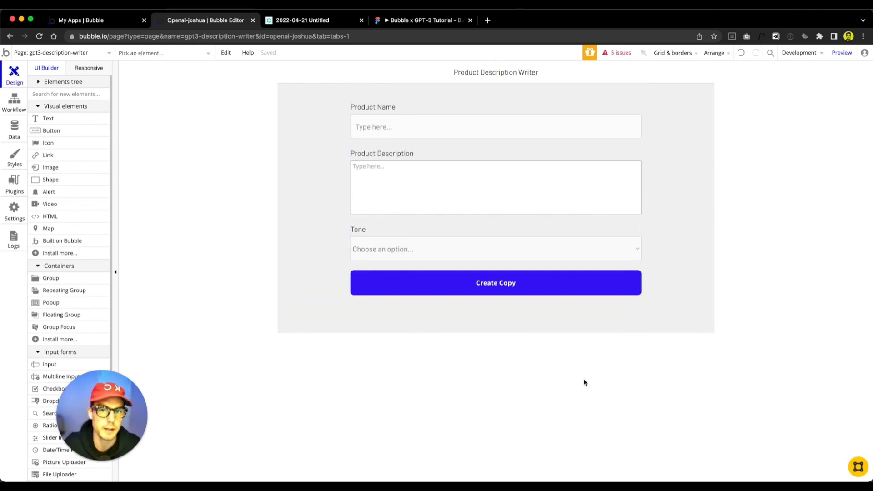
Switch to copy.ai, examine how the generated product descriptions are laid out below the form, and return to the Bubble editor
double_click(542, 320)
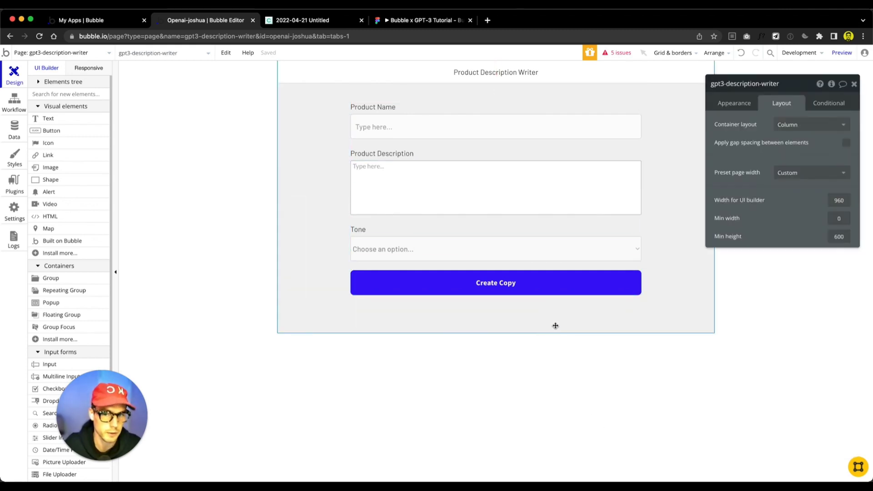
click(310, 23)
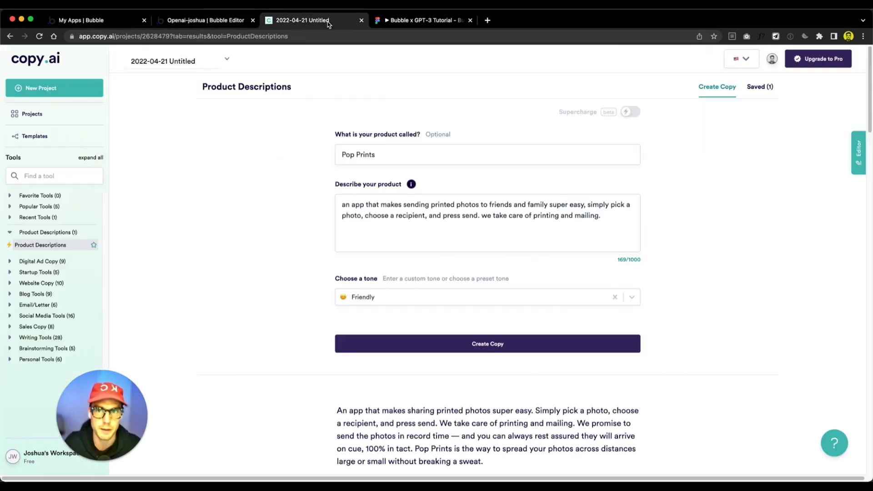
scroll(518, 318, down, 3)
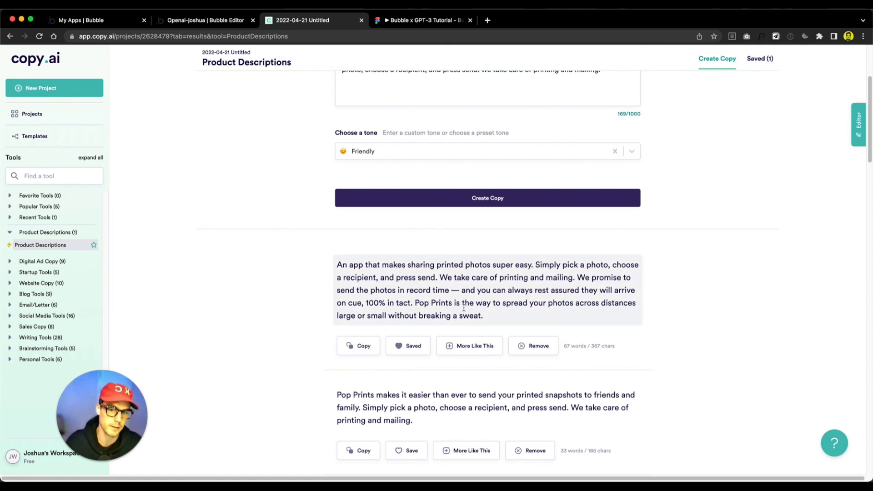
click(206, 22)
Rename the group holding the form as "GRP :: Form Container"
click(436, 226)
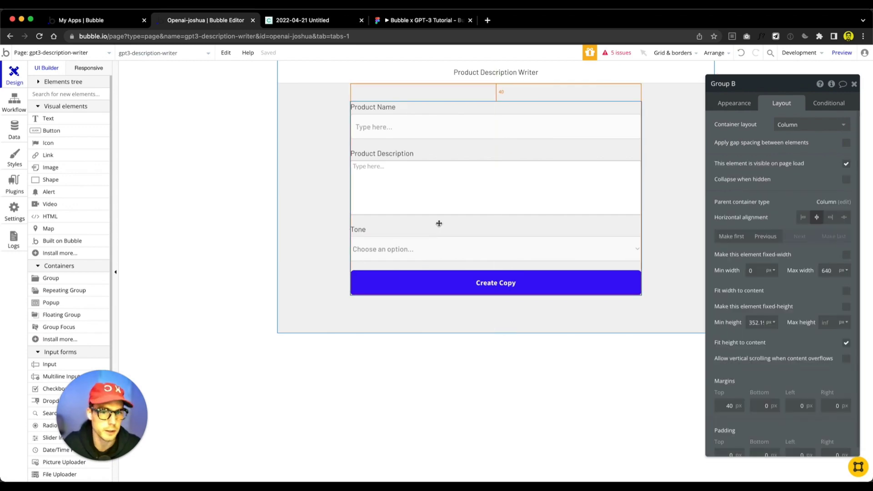
click(725, 85)
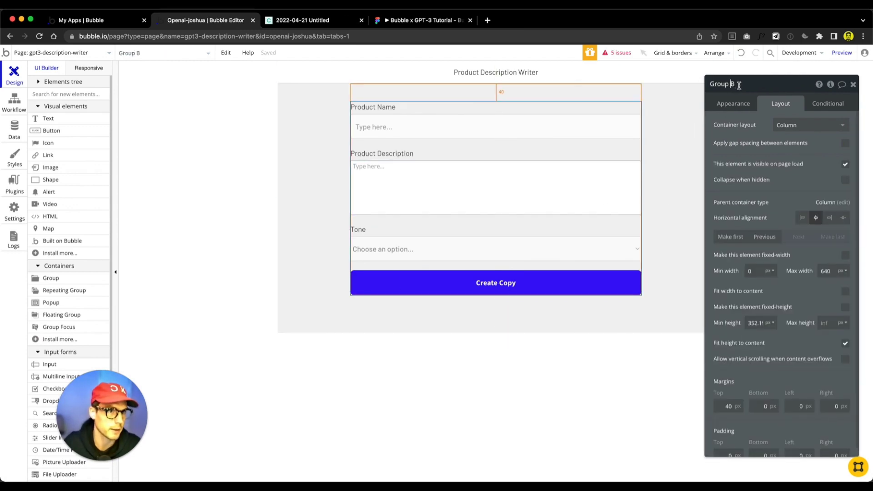
key(super+a)
text(GRP :: FORM)
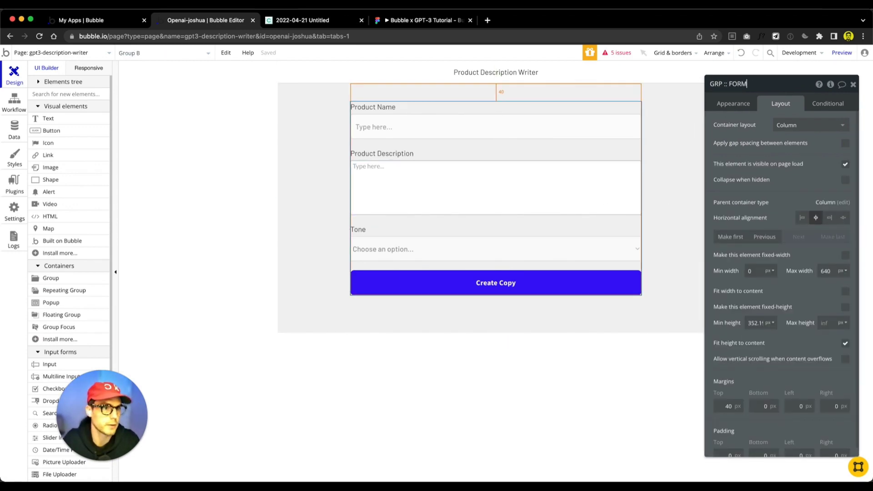
text( Container)
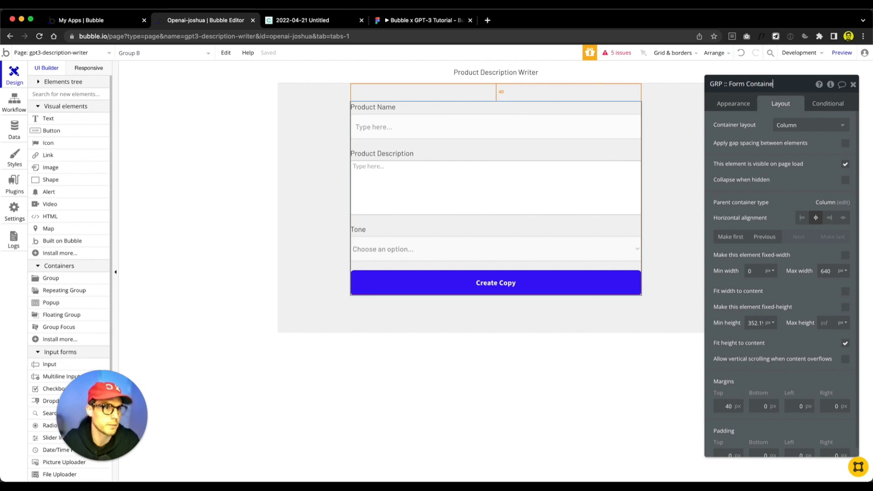
key(Return)
click(545, 386)
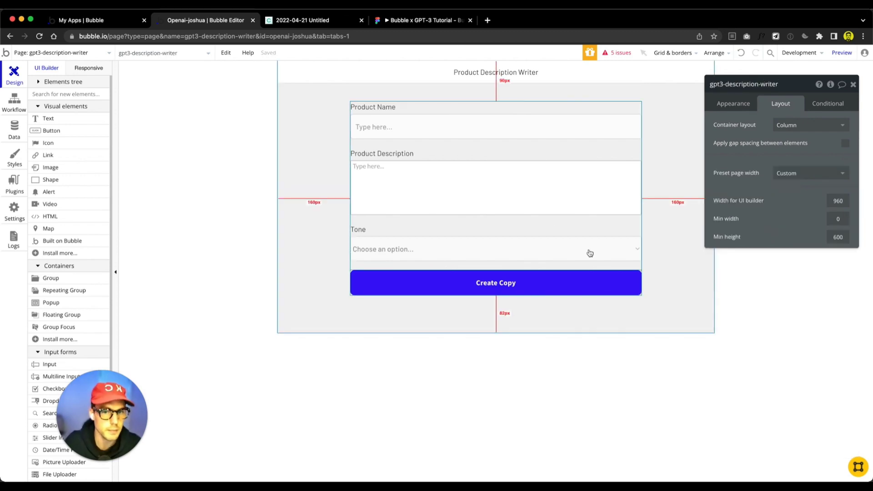
click(552, 220)
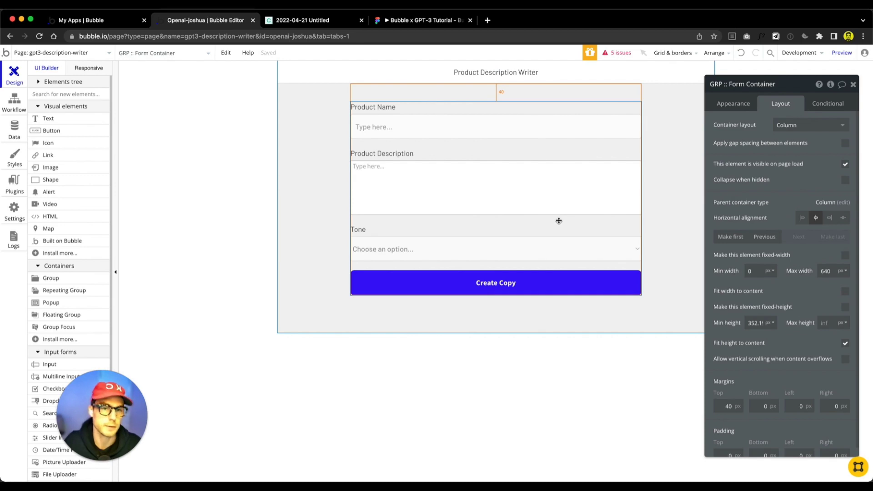
click(571, 318)
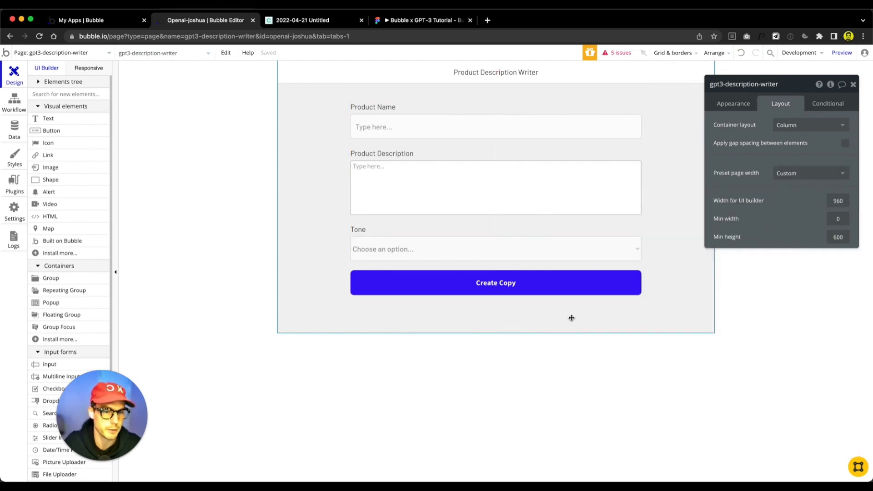
Rename the product name field as "Input Product Name" and the multiline field as "MultilineInput Product Description"
click(564, 120)
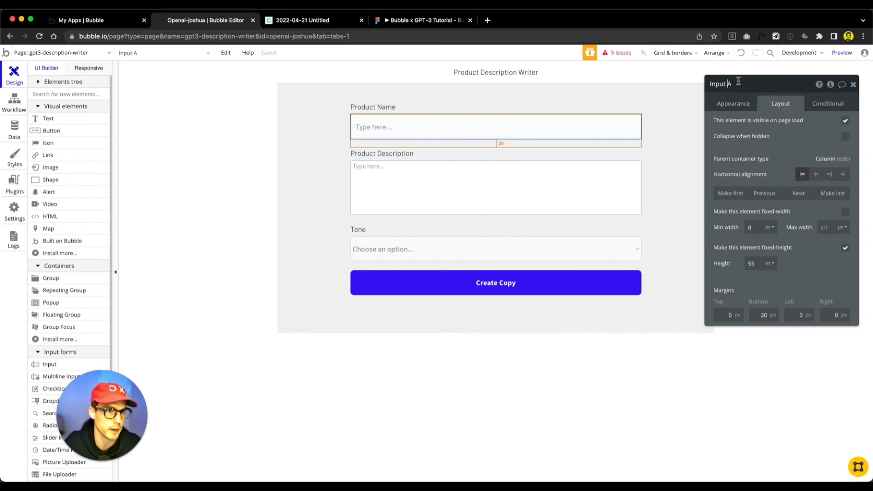
text(rodu)
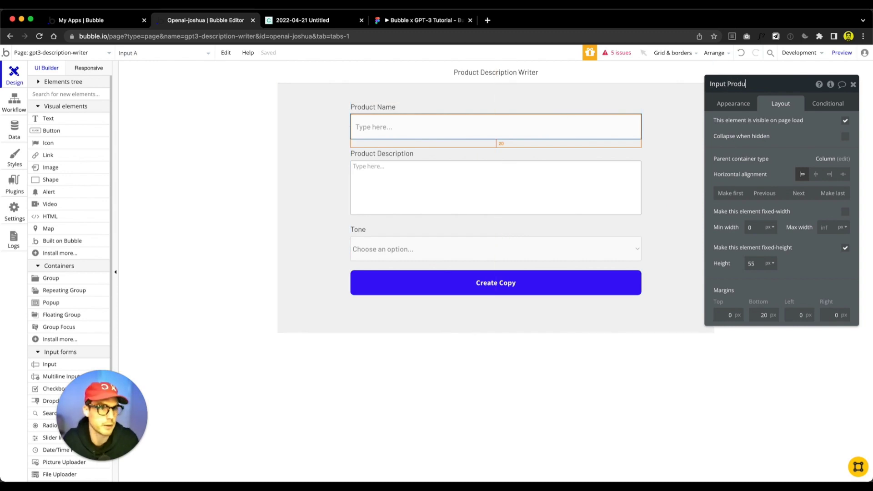
text(ct Name)
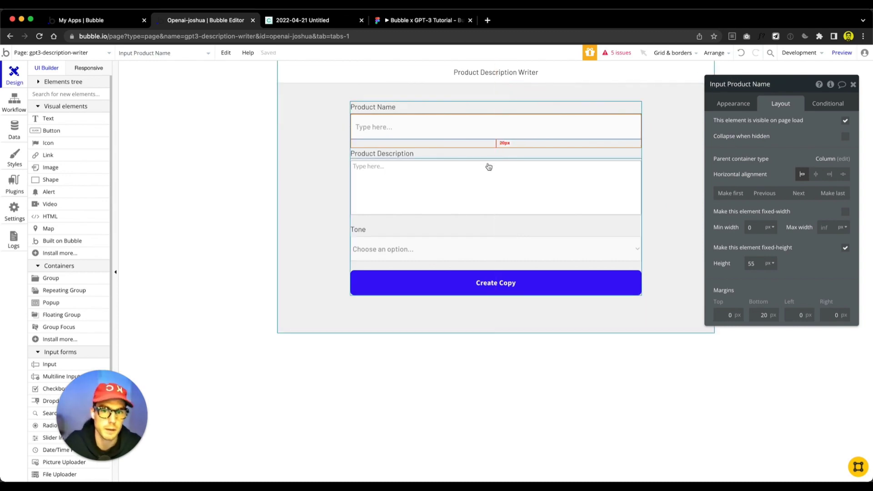
click(487, 167)
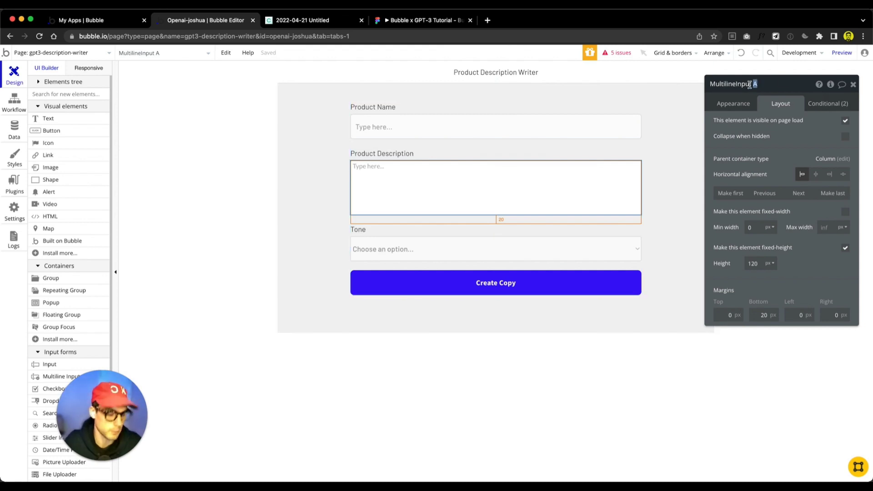
text(Product Descri)
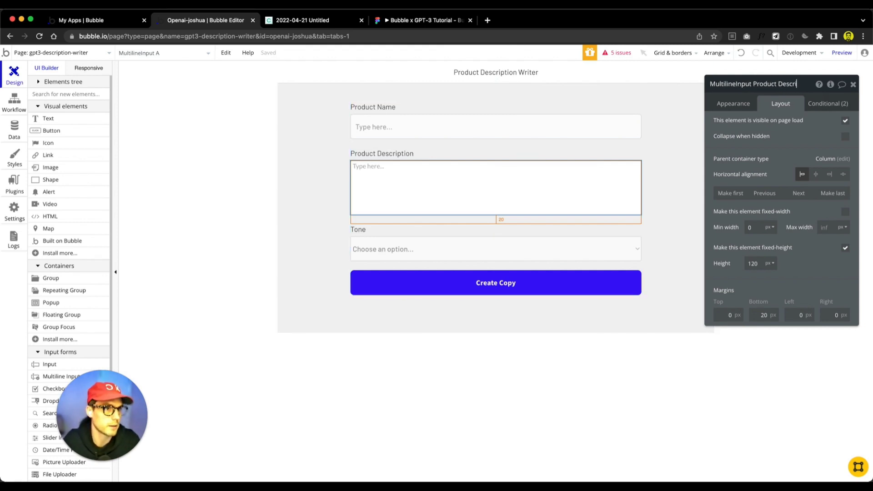
text(ption)
Rename the dropdown under the Tone label as "Dropdown Tone"
click(399, 255)
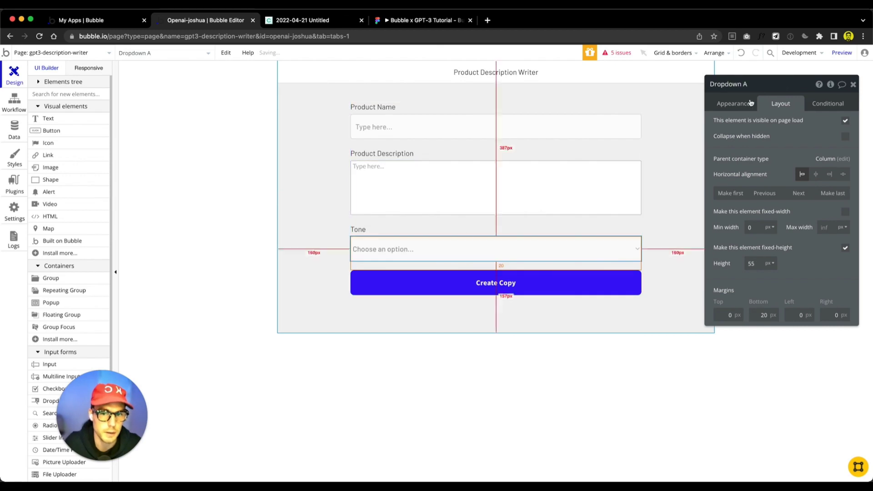
double_click(746, 84)
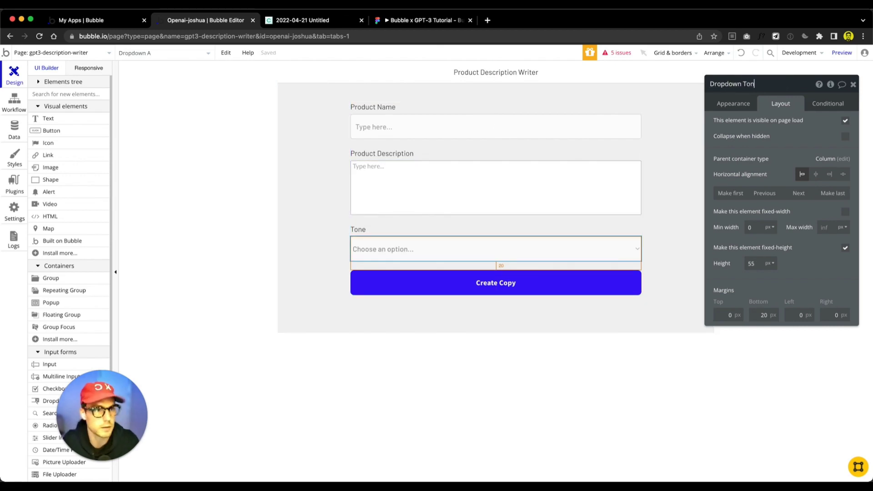
click(553, 290)
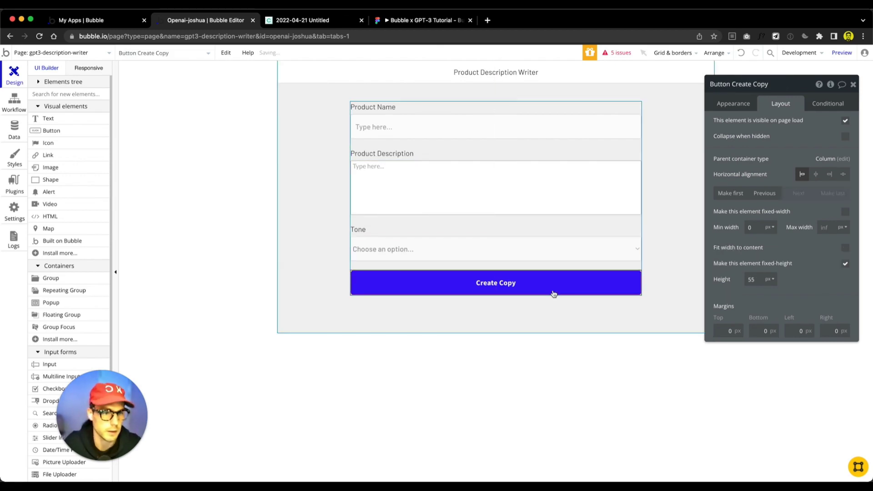
click(575, 365)
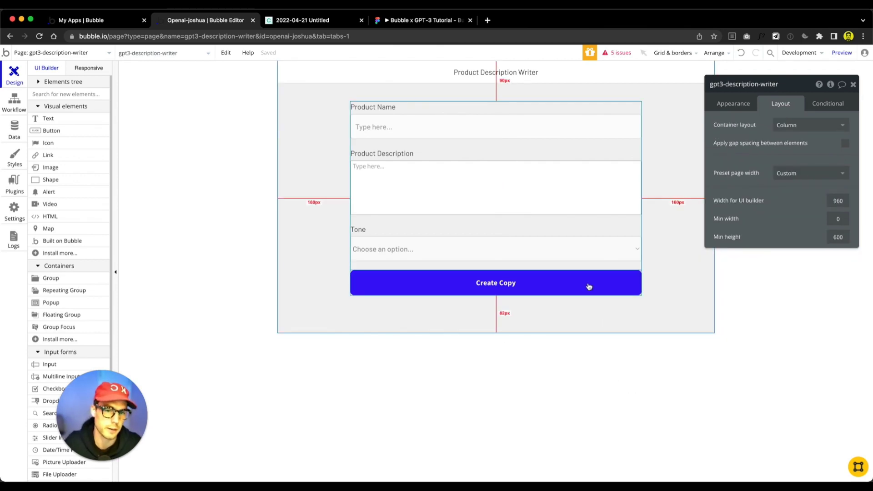
Copy the GRP :: Form Container group and paste the duplicate onto the page below the original form
click(579, 213)
click(577, 223)
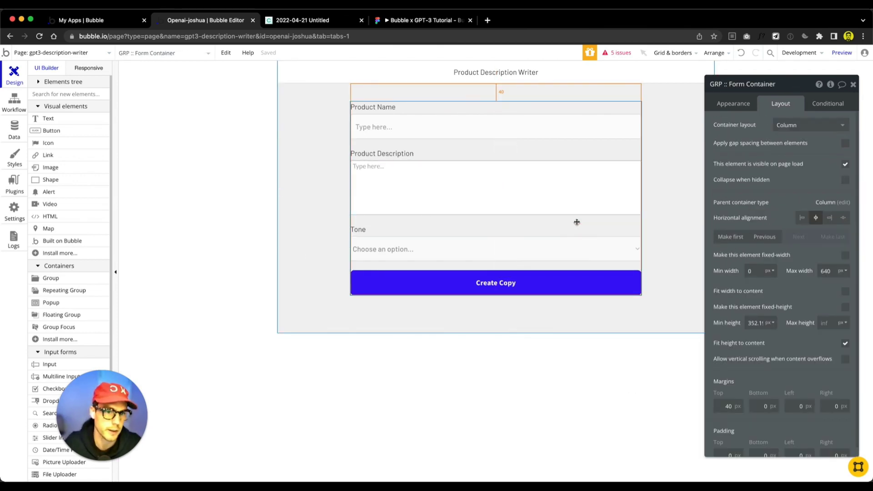
click(567, 323)
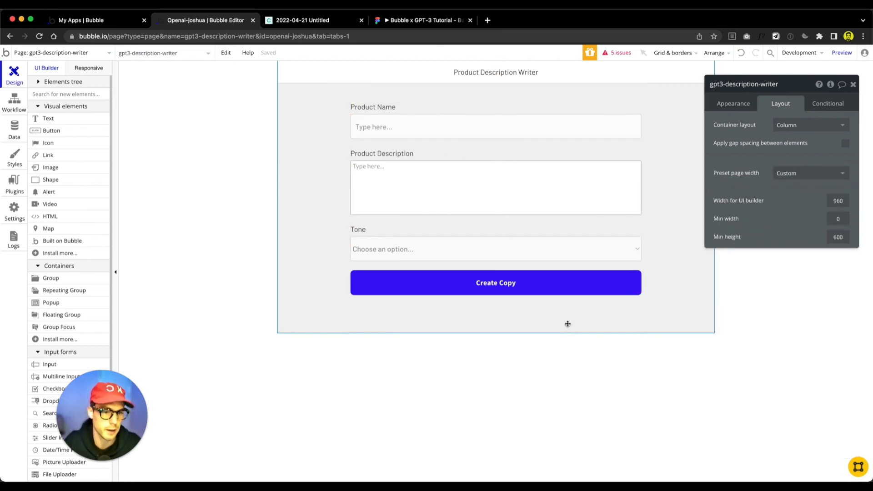
key(ctrl+v)
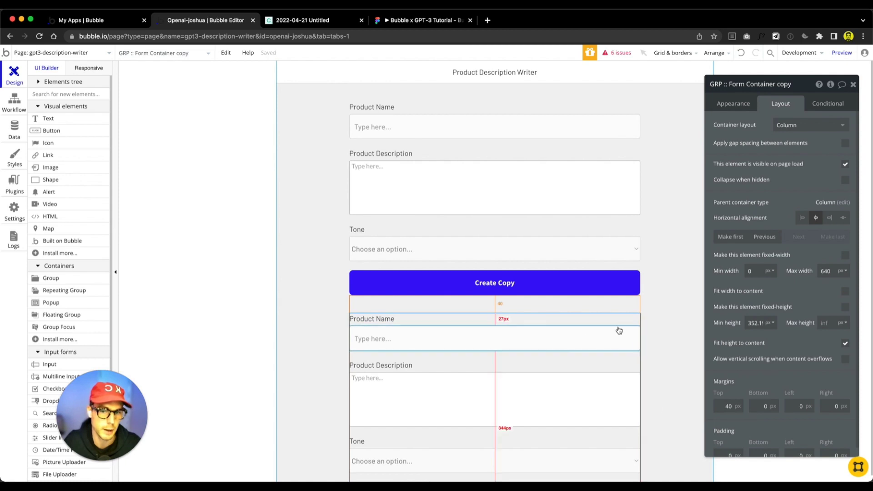
Delete everything in the duplicated form container except its Tone label, including both inputs, the dropdown and the Create Copy button
scroll(614, 321, down, 1)
click(586, 298)
key(Delete)
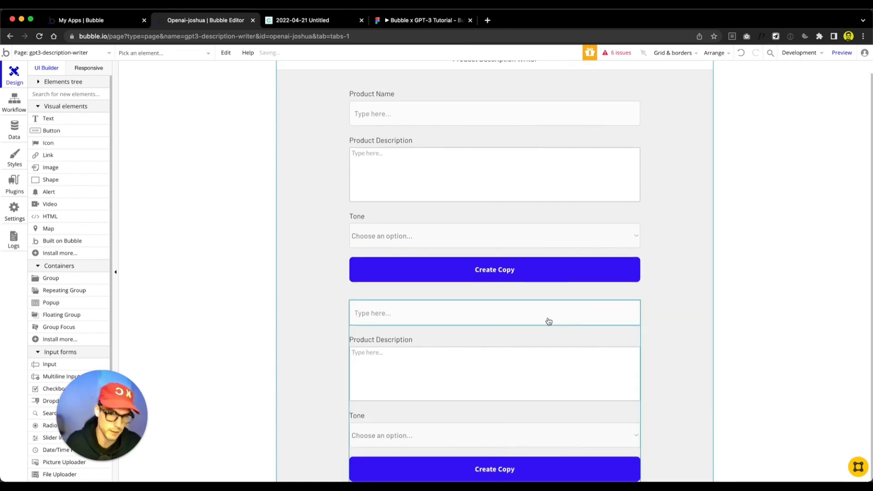
click(547, 321)
key(Delete)
click(541, 320)
key(Delete)
click(500, 364)
key(Delete)
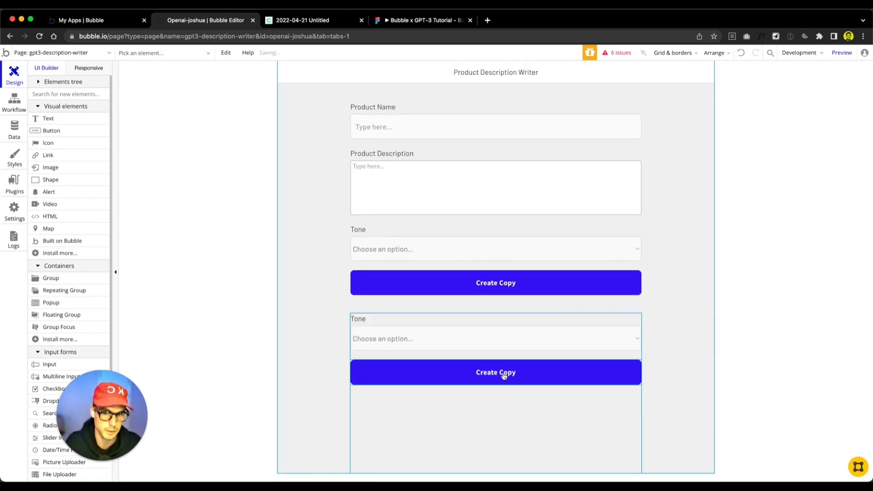
click(505, 369)
key(Delete)
click(411, 335)
key(Delete)
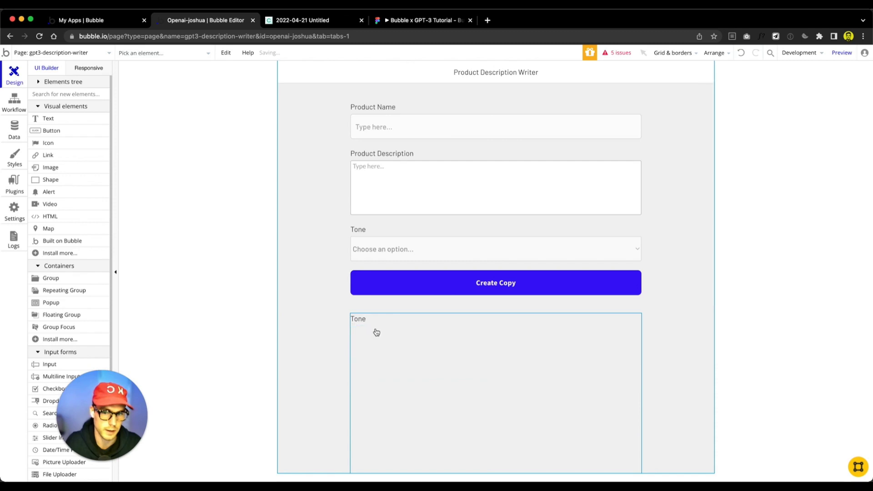
Set the minimum height of the GRP :: Form Container copy group to 100 px
click(395, 362)
double_click(748, 323)
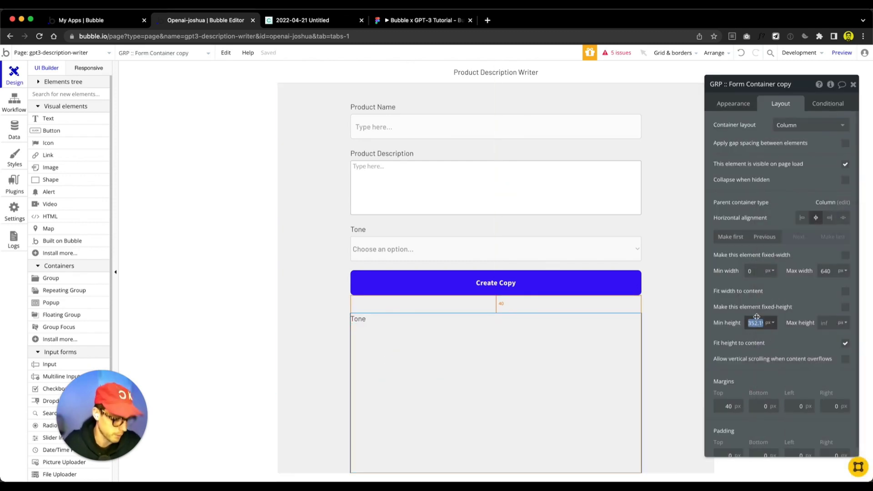
text(100)
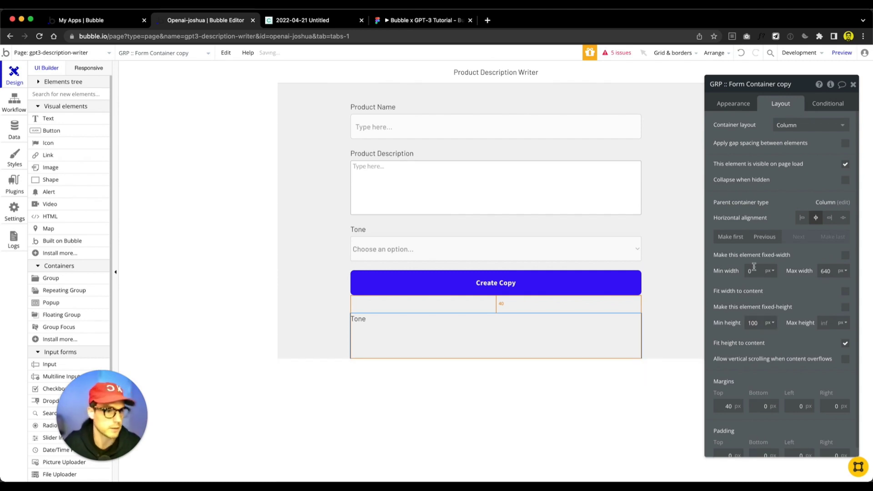
Remove the duplicated group's style and give it a flat light pink background, #FFDEDE
click(733, 104)
click(830, 213)
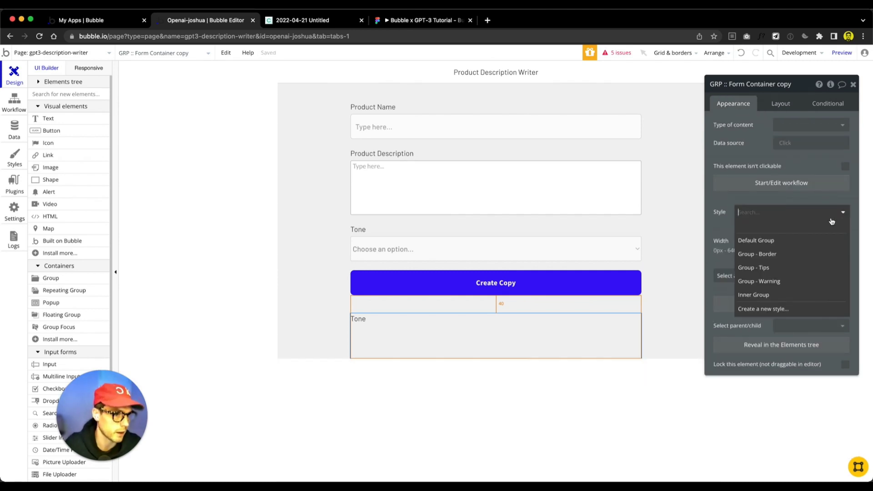
click(833, 222)
click(833, 223)
click(814, 239)
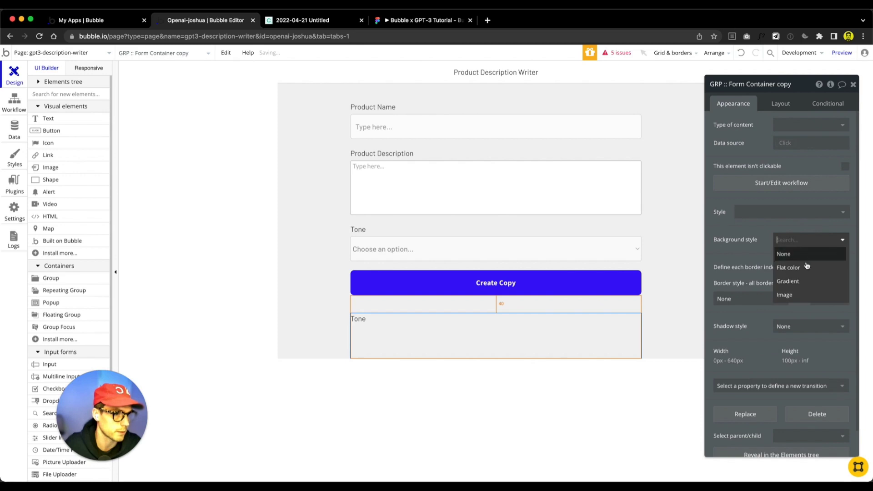
click(789, 266)
click(806, 257)
click(781, 267)
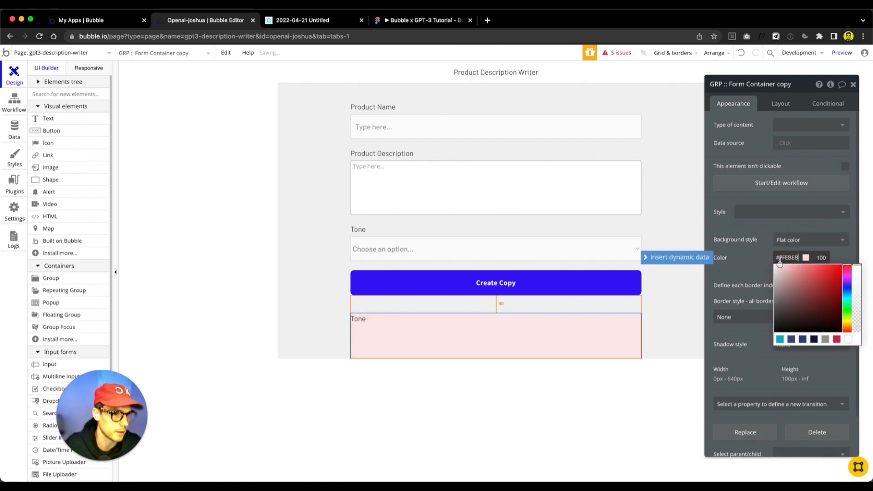
click(565, 450)
Change the Tone label in the pink group to read "Product Descriptions"
click(352, 320)
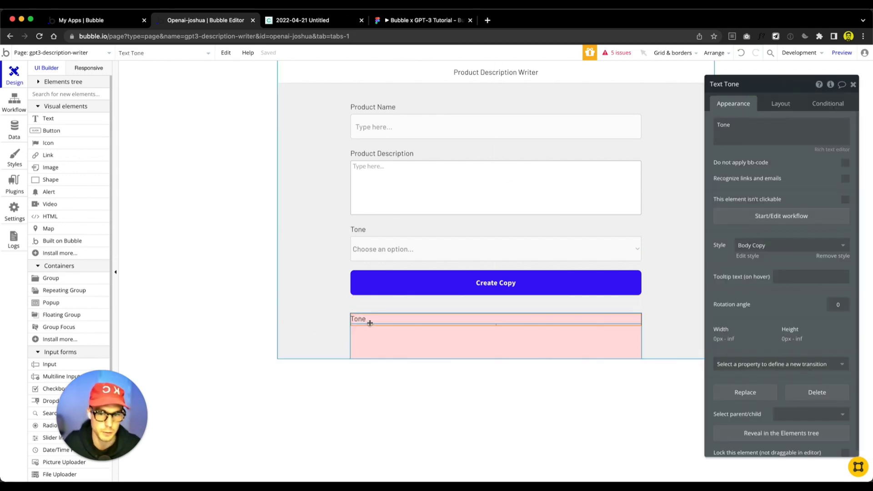
triple_click(727, 125)
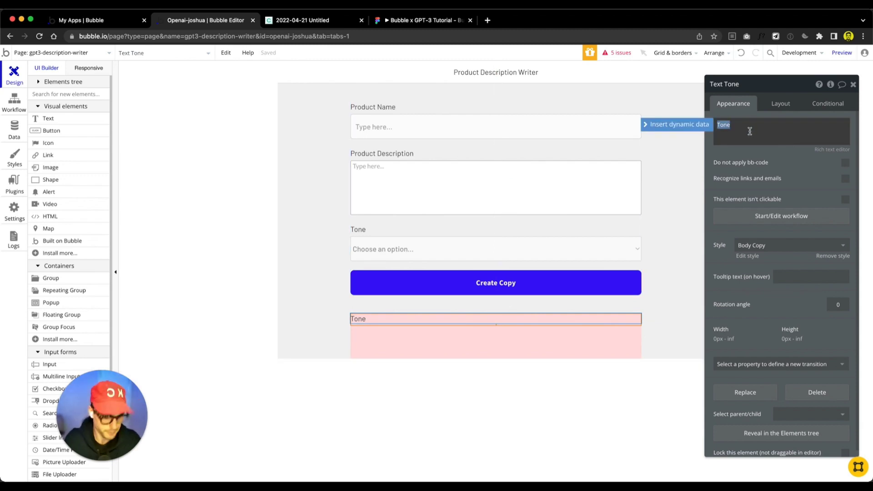
text(Product Desc)
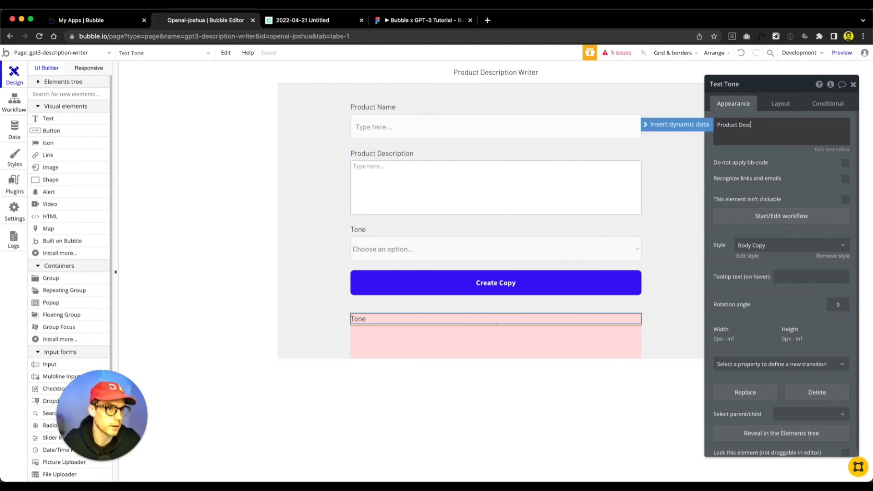
text(riptions)
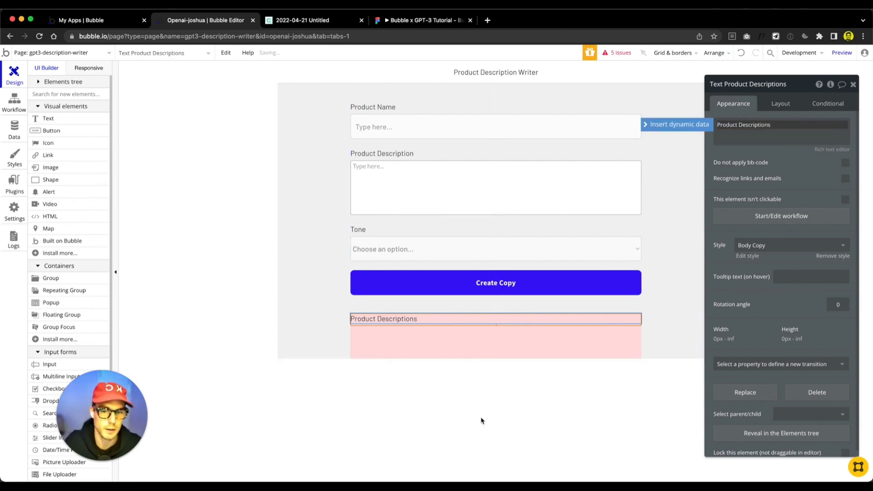
click(481, 418)
Detach the Body Copy style from the Product Descriptions label and make its text bold
click(440, 323)
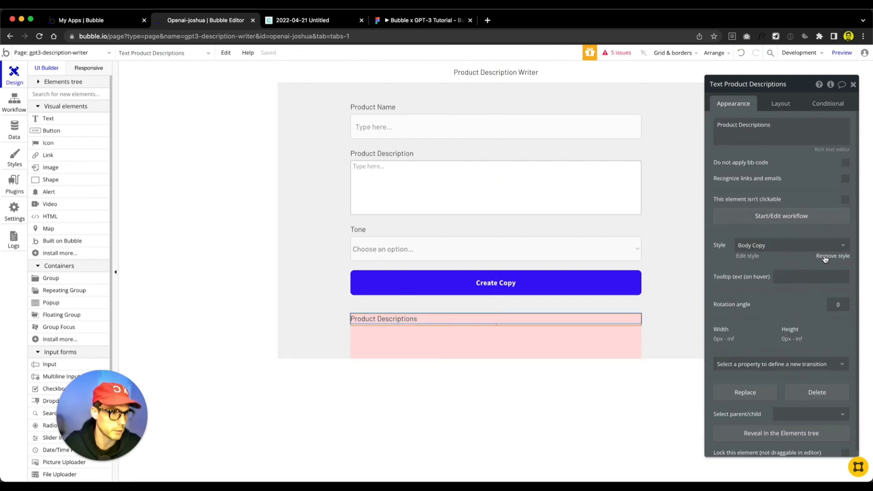
click(832, 255)
click(777, 294)
click(777, 295)
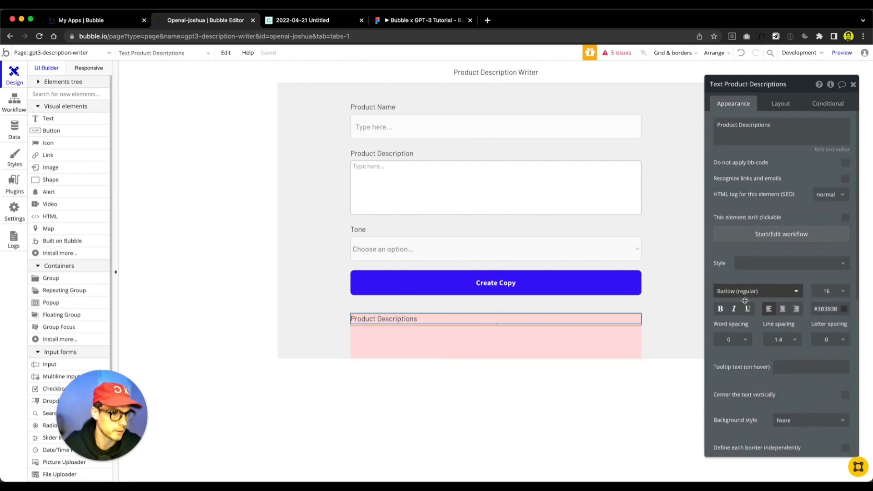
click(720, 309)
click(520, 429)
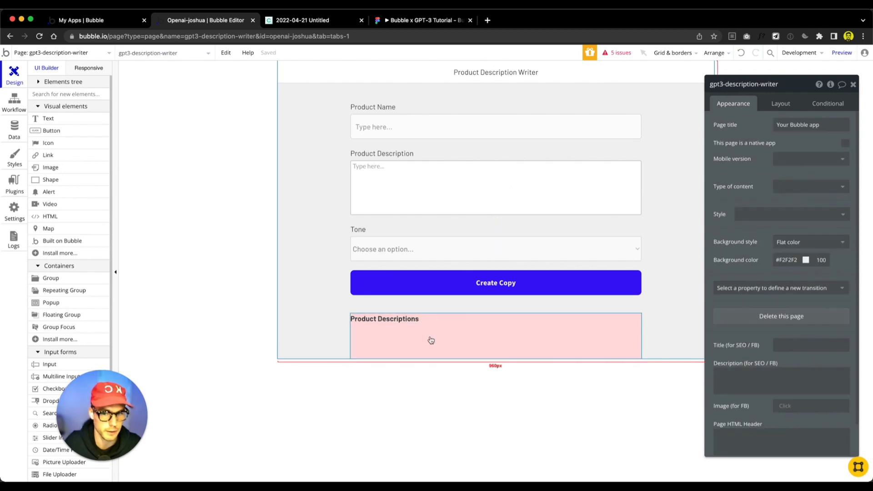
Duplicate the bold Product Descriptions heading below itself and turn off bold on the duplicate
click(448, 334)
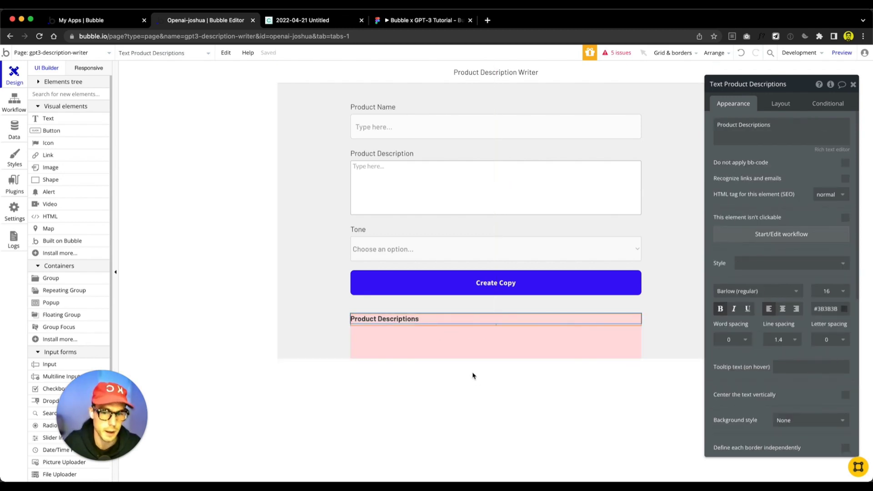
key(ctrl+d)
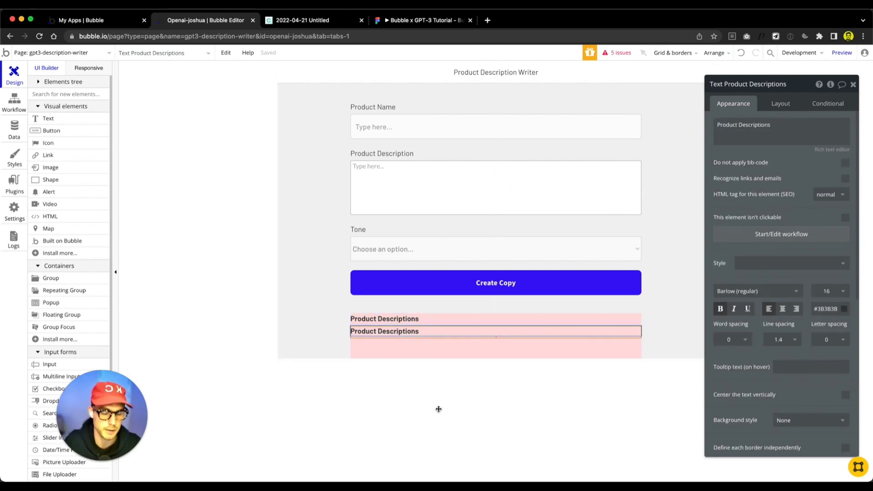
click(745, 290)
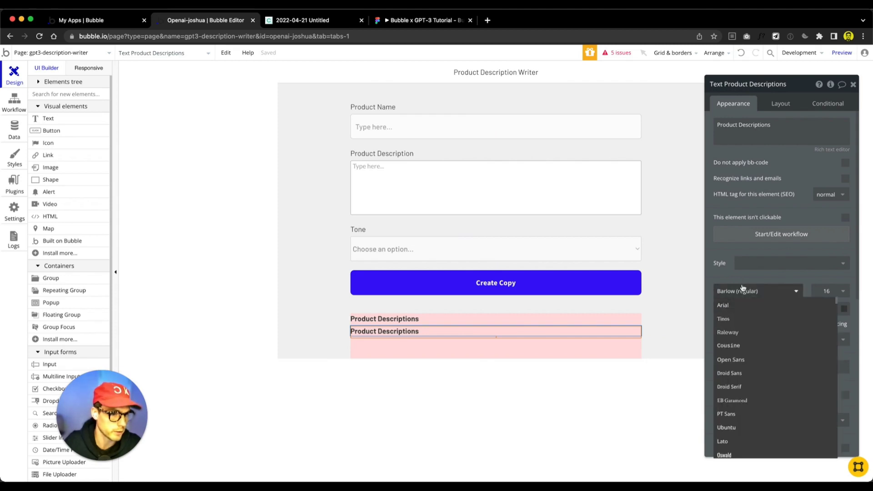
click(723, 291)
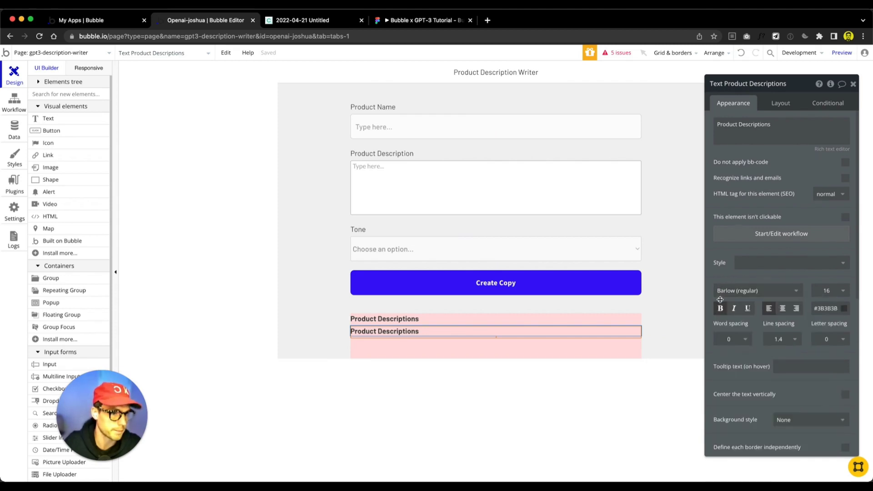
click(721, 308)
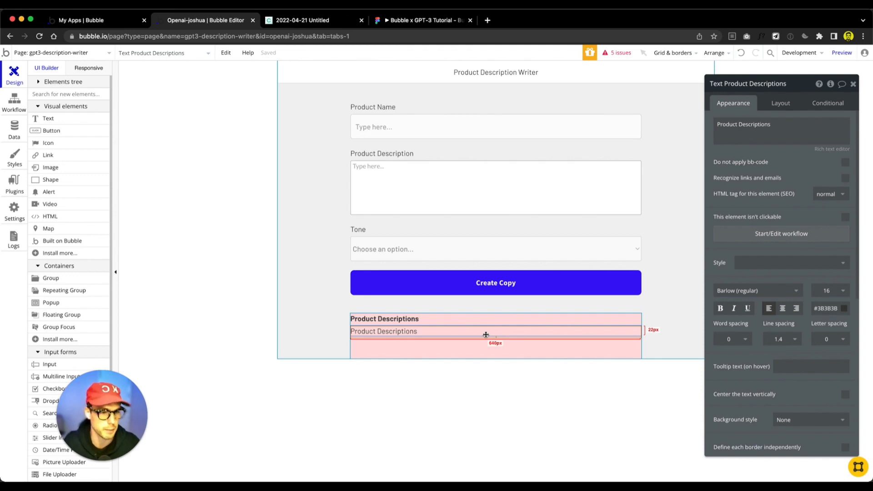
Duplicate the pink results group below itself and change the duplicate's bold heading to "Saved Descriptions"
click(496, 352)
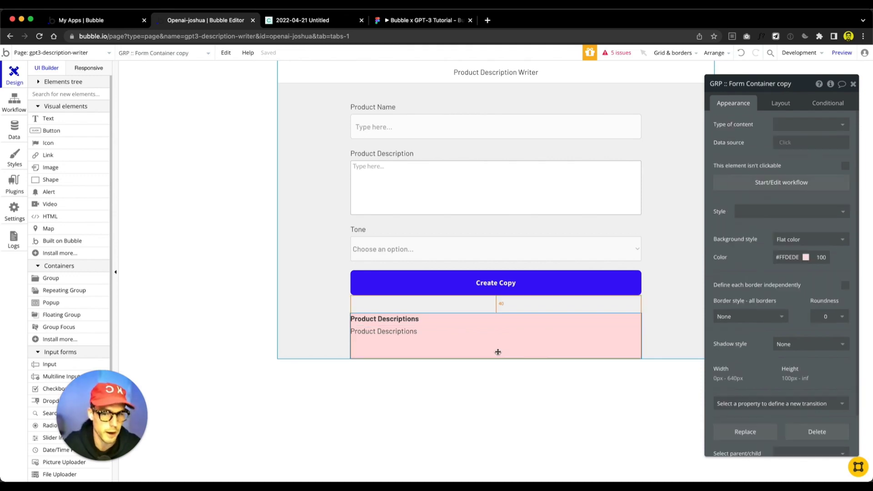
key(super+d)
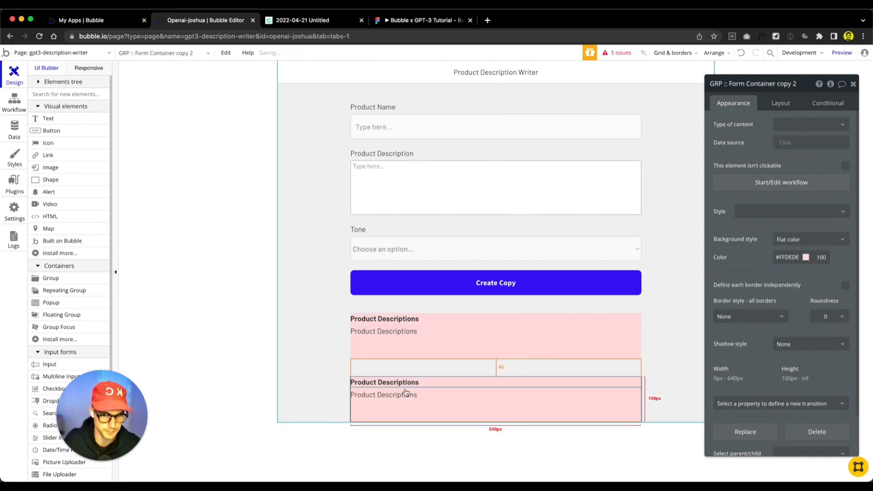
click(503, 383)
click(744, 132)
key(super+a)
text(S)
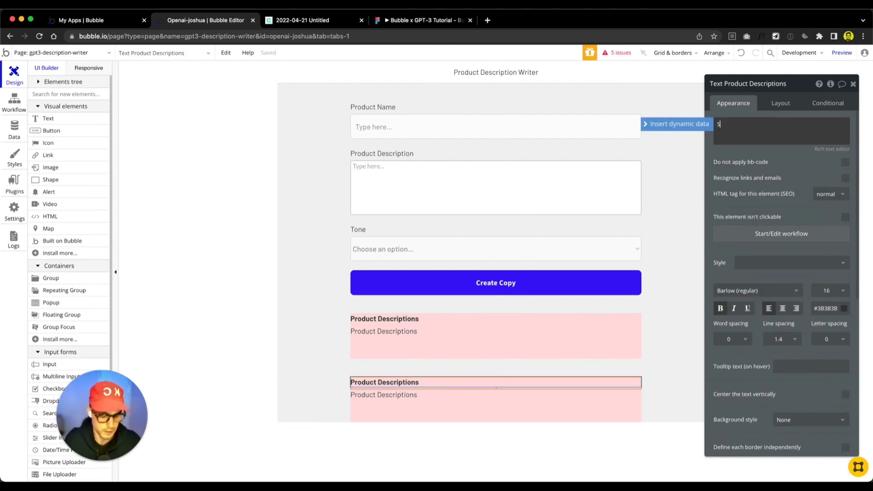
text(aved Descri)
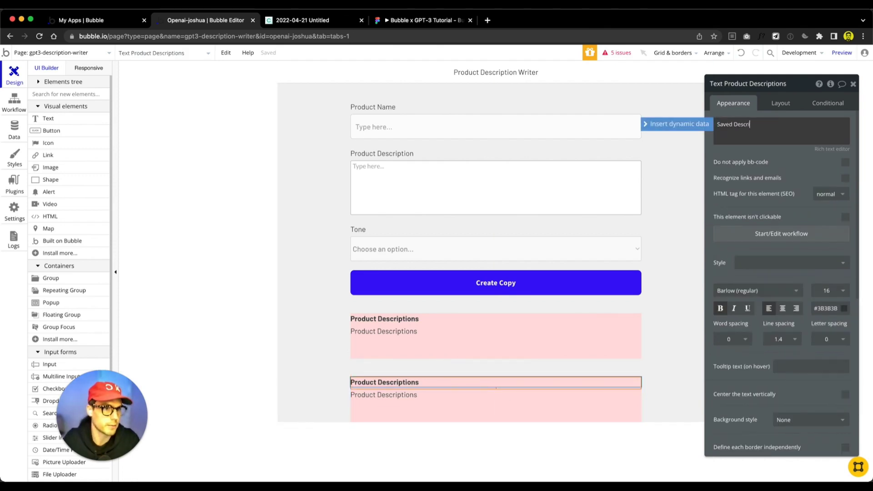
text(ptions)
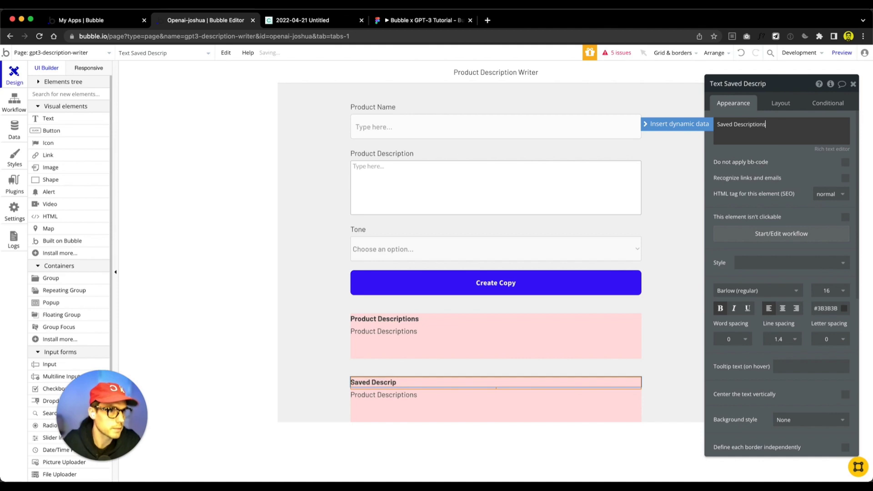
Change the regular text under the Saved Descriptions heading to "Save description"
click(543, 406)
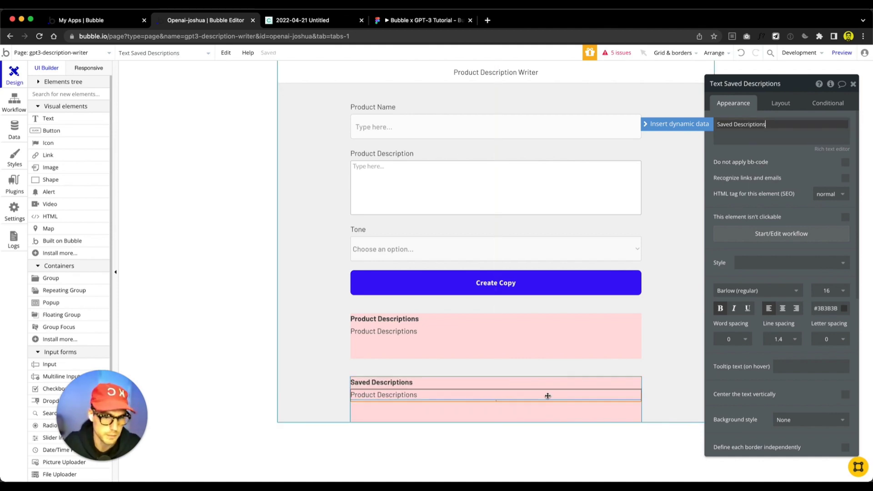
triple_click(745, 127)
text(Save)
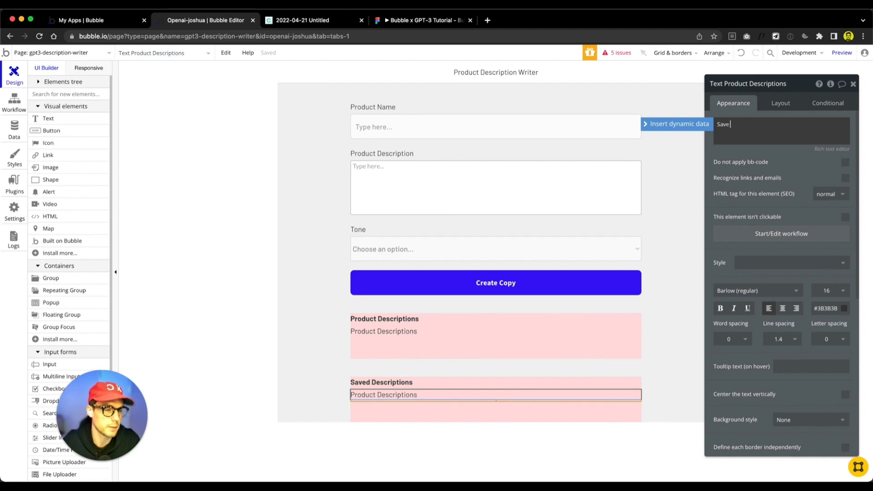
text( desc)
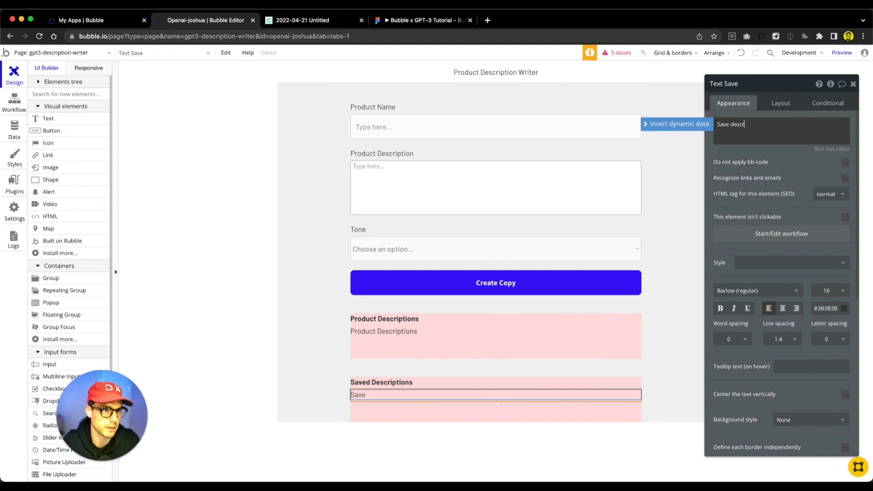
text(ription)
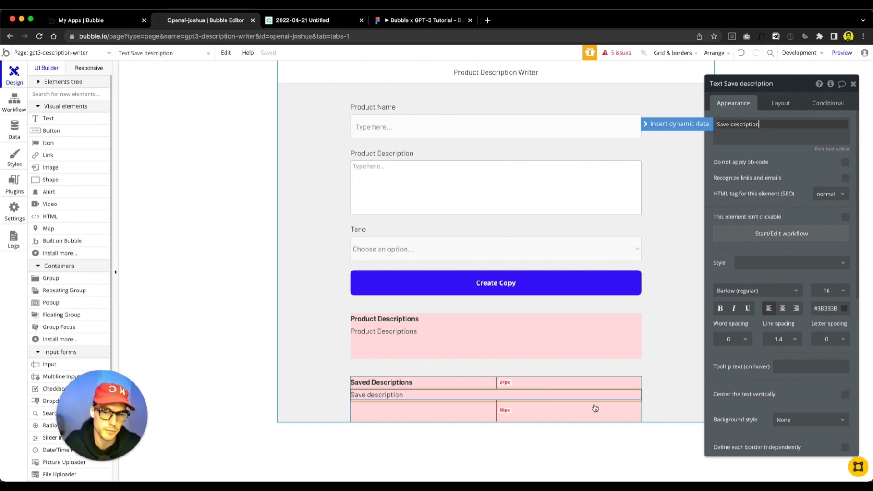
click(564, 407)
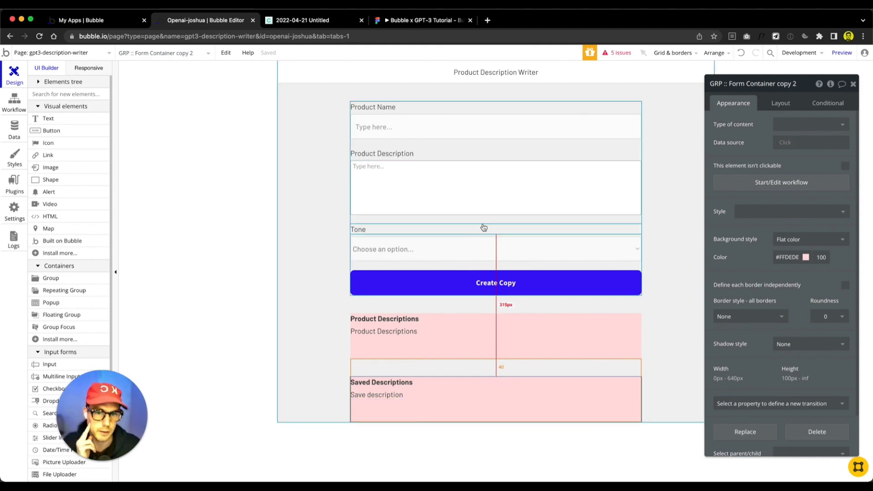
click(484, 221)
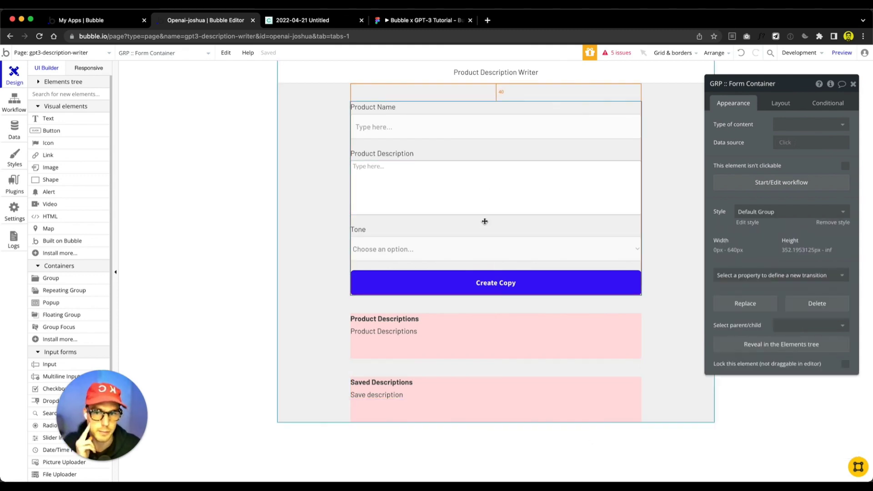
click(554, 357)
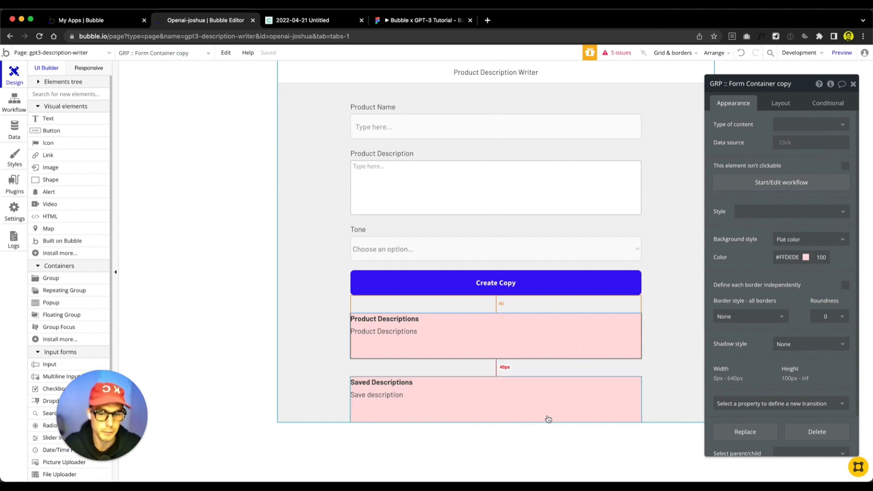
click(548, 416)
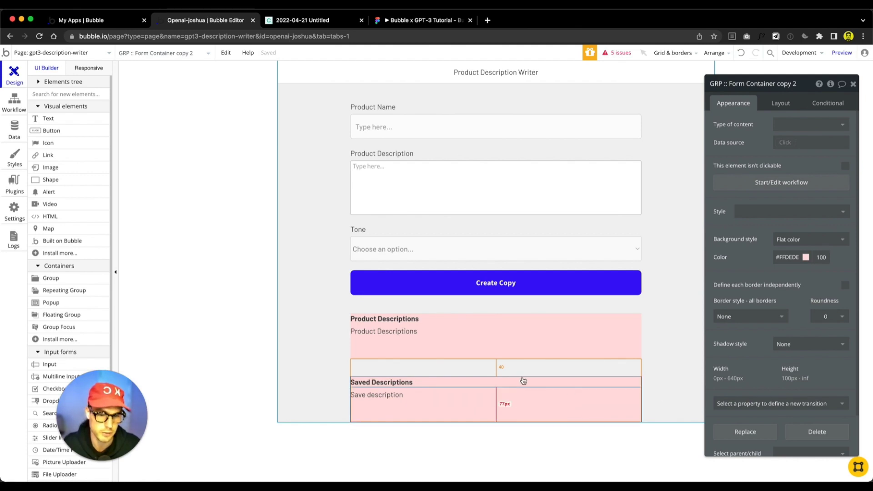
click(597, 467)
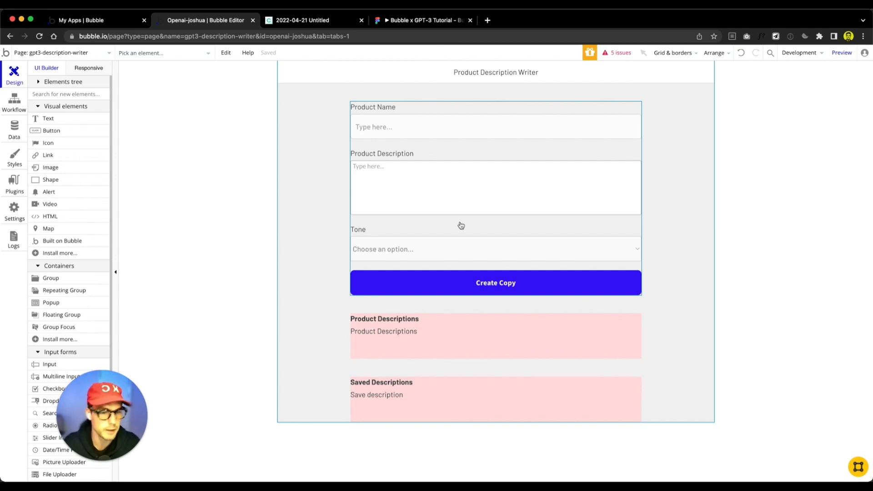
Review the installed API Connector plugin and its entry in the plugin library, then close the library
click(14, 190)
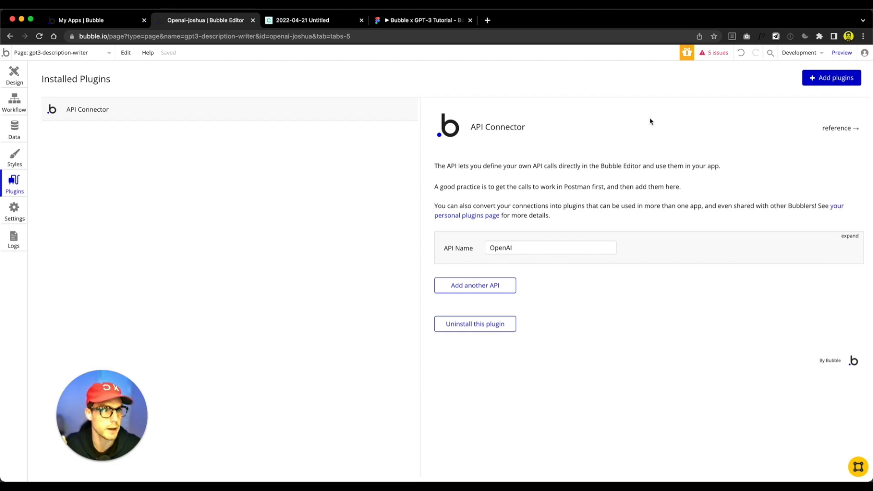
click(840, 80)
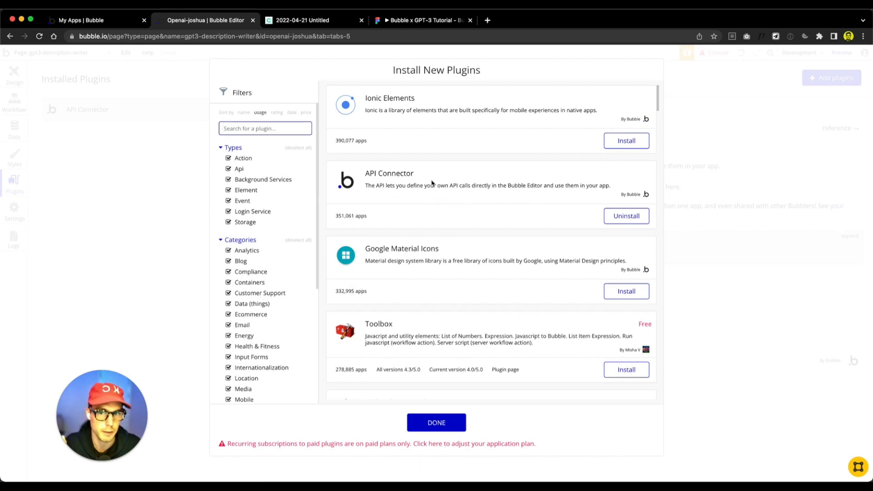
click(428, 423)
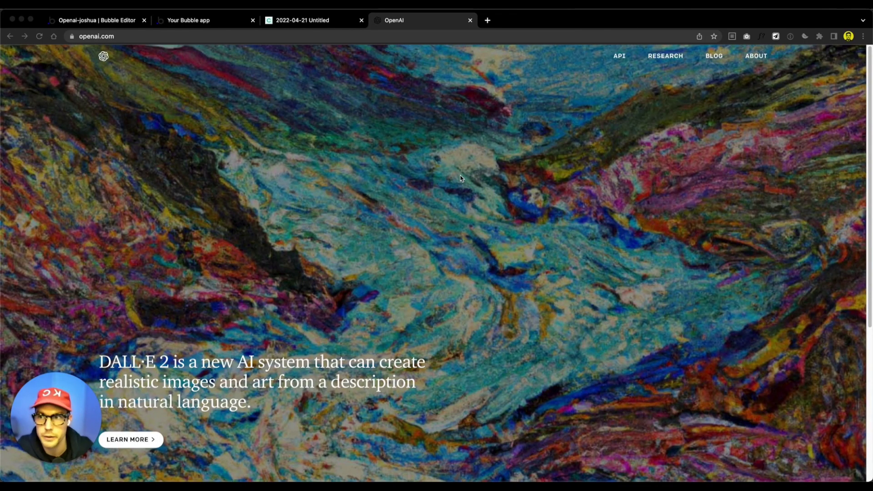
Open the API overview page on the OpenAI website and look through its GPT-3 use cases
click(620, 57)
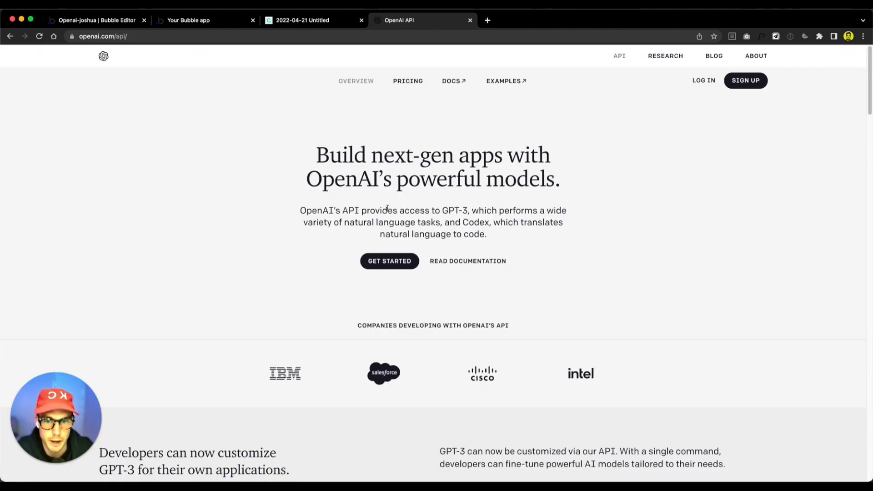
scroll(381, 261, down, 2)
scroll(381, 260, down, 10)
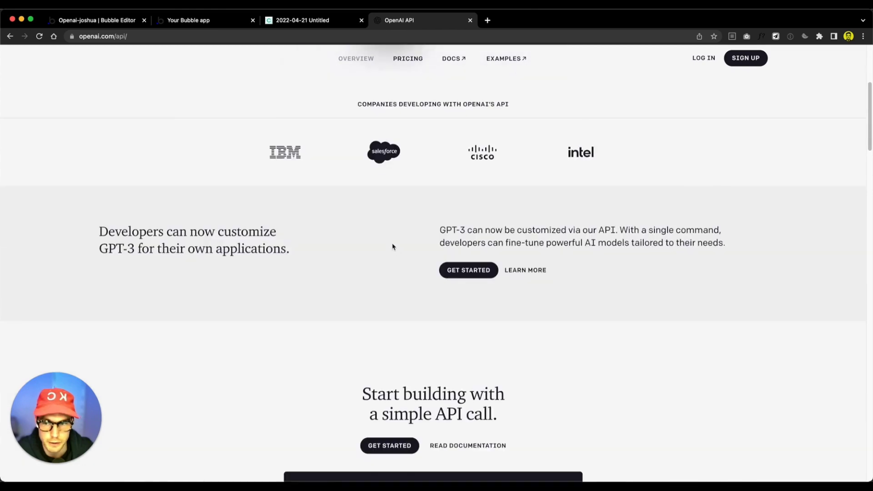
scroll(393, 246, down, 3)
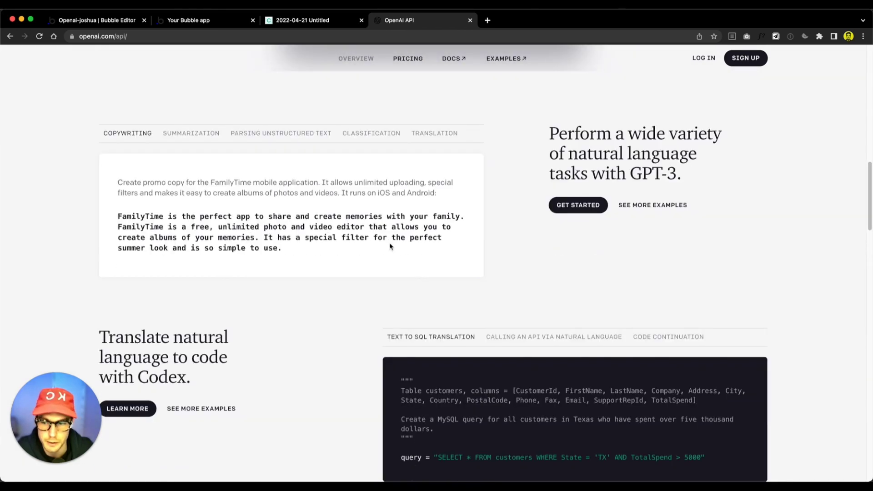
scroll(390, 246, up, 15)
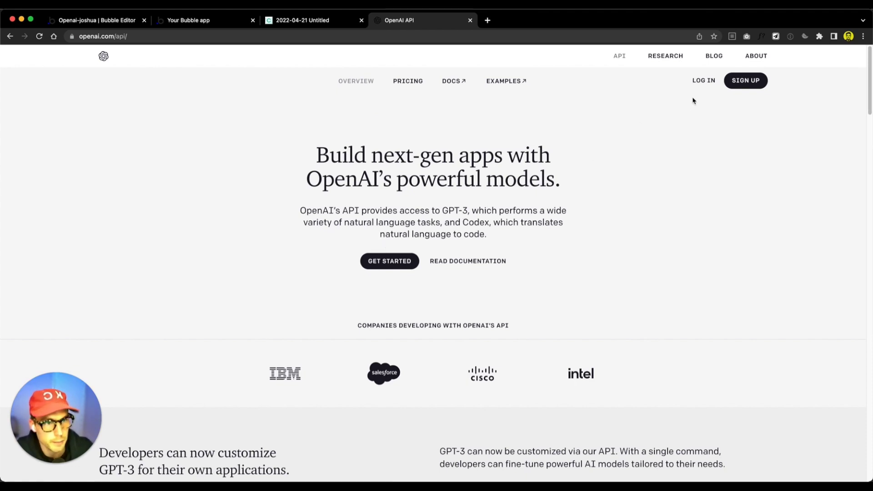
Log in to the OpenAI API with an existing Google account
click(698, 86)
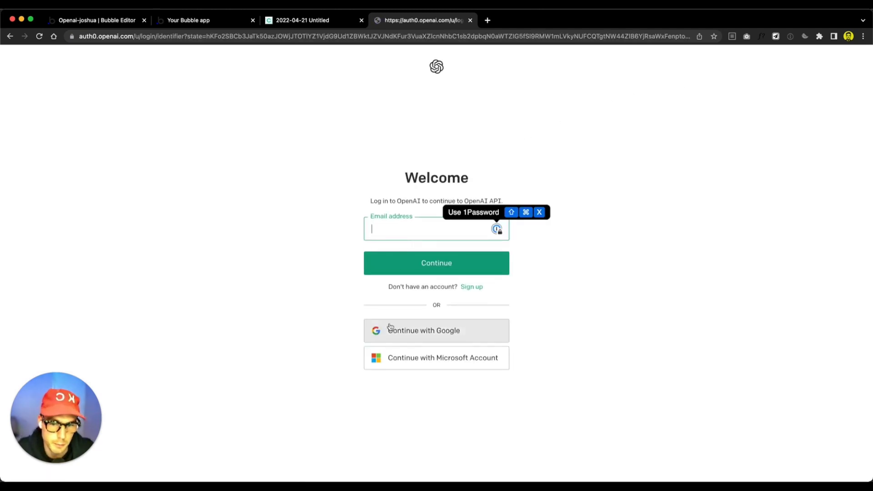
click(388, 328)
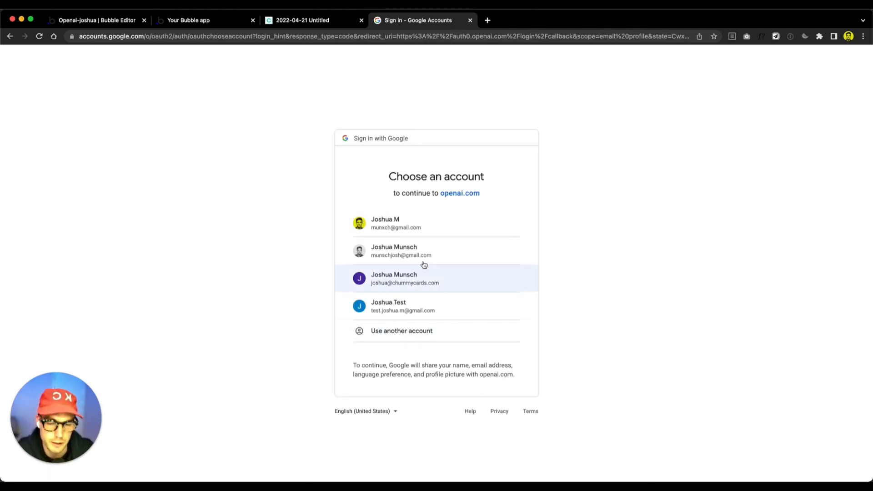
click(414, 254)
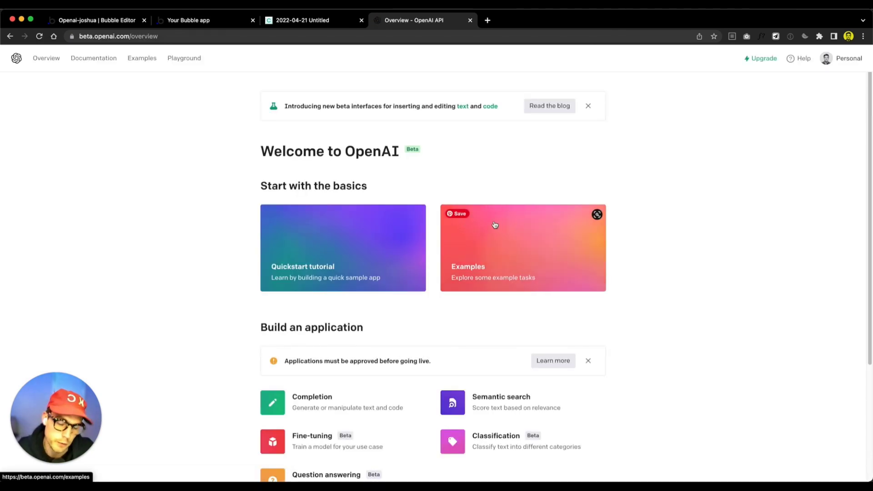
Read the notice about application approval under Build an application on the OpenAI overview page
scroll(495, 225, down, 2)
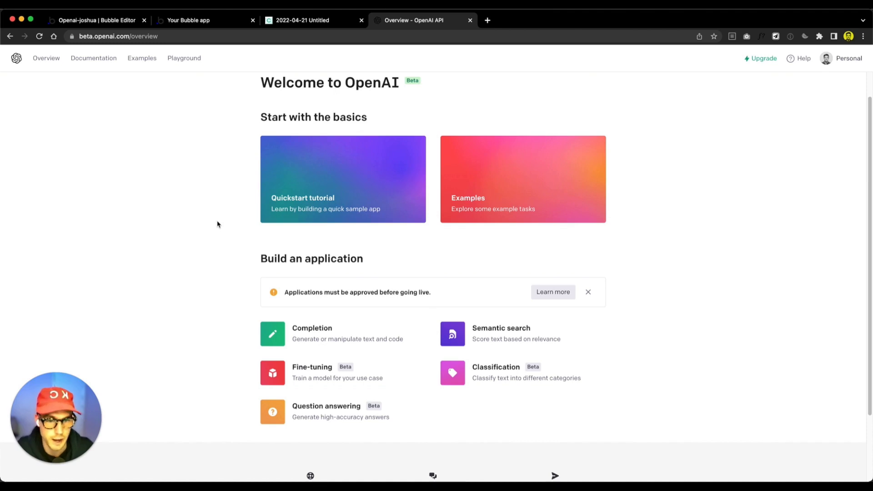
triple_click(354, 291)
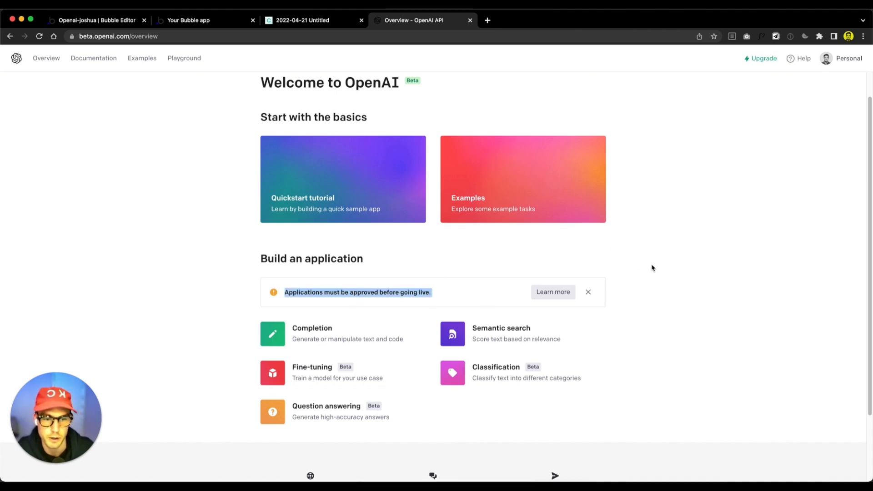
click(205, 273)
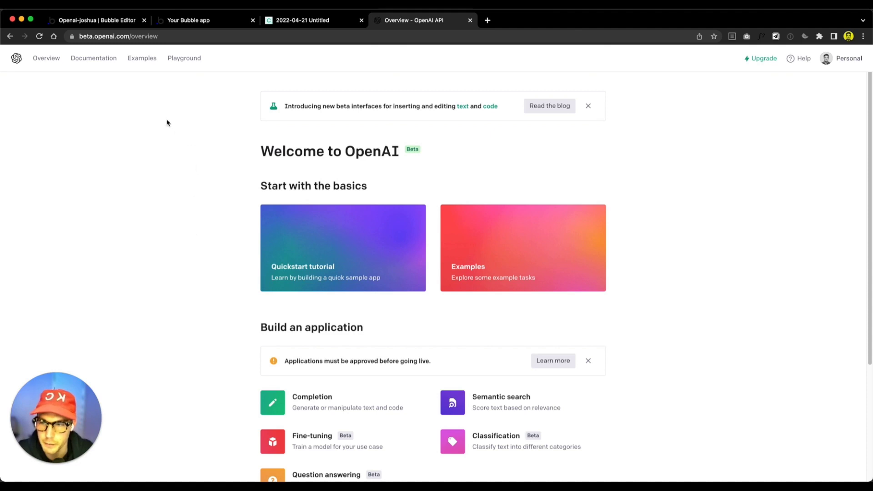
Open the Q&A example from the OpenAI examples library and read its prompt, settings and sample response
click(151, 58)
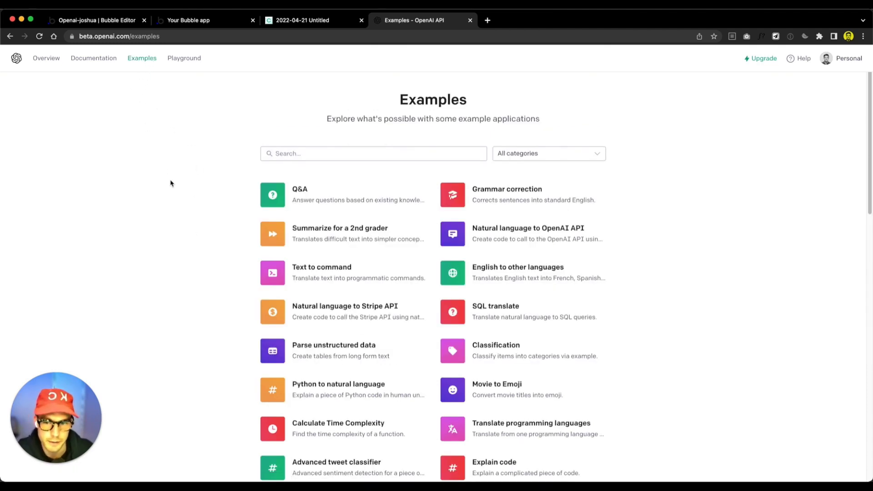
scroll(173, 184, down, 3)
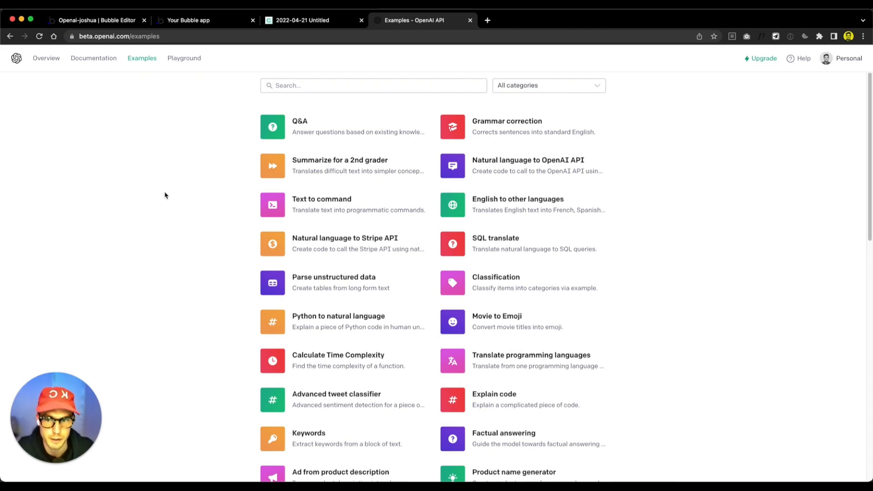
click(262, 138)
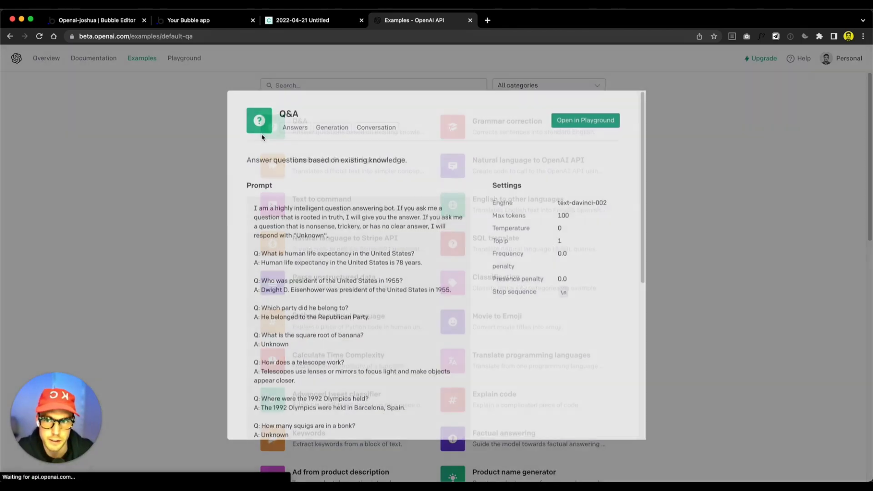
scroll(319, 165, down, 2)
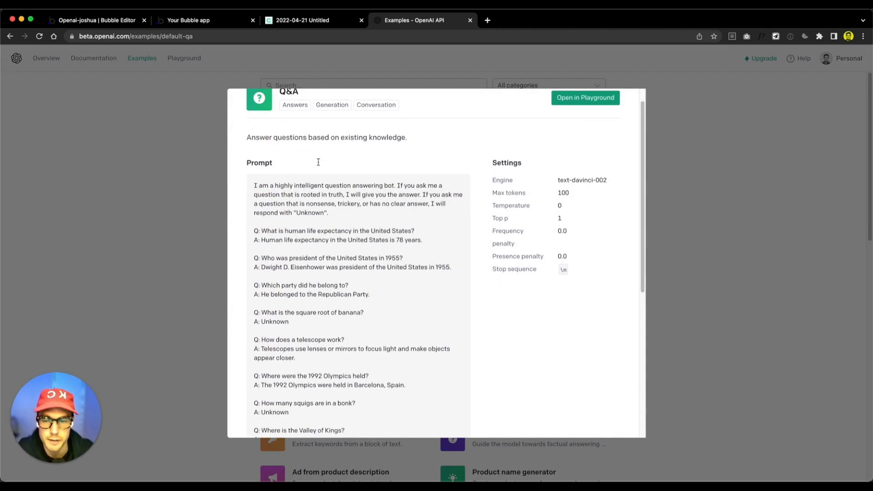
scroll(319, 164, up, 1)
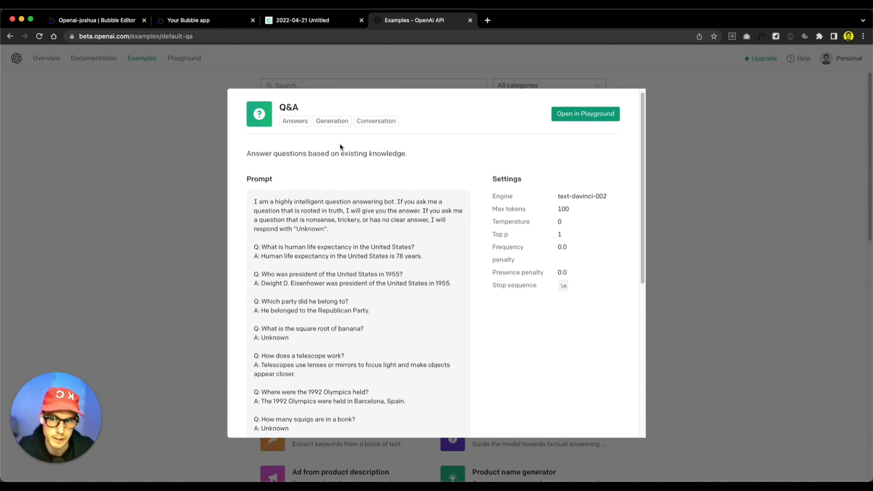
scroll(321, 188, down, 10)
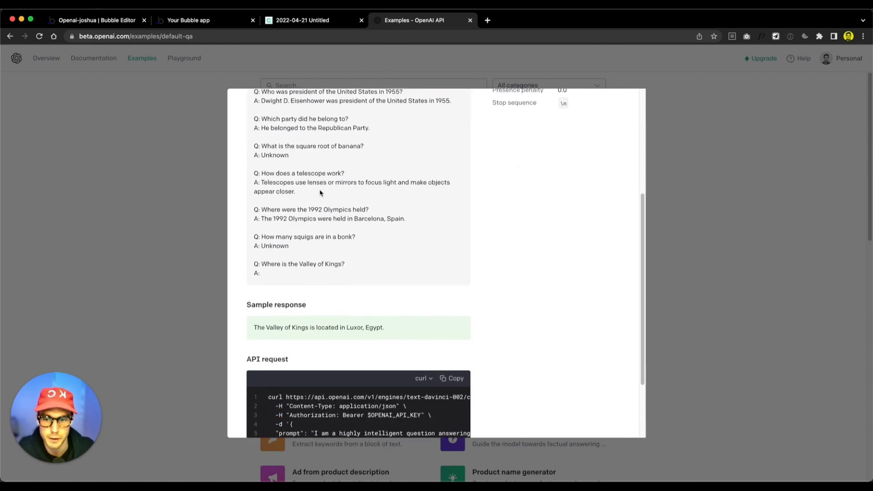
scroll(320, 191, up, 10)
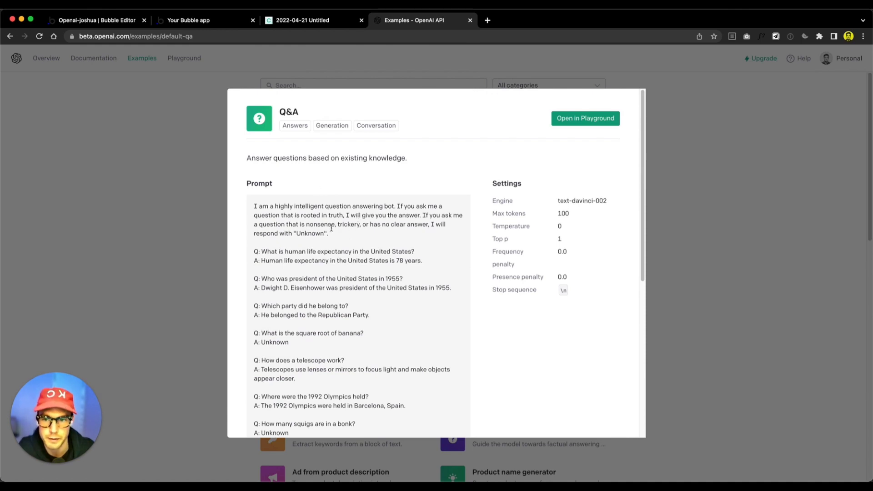
scroll(346, 229, down, 1)
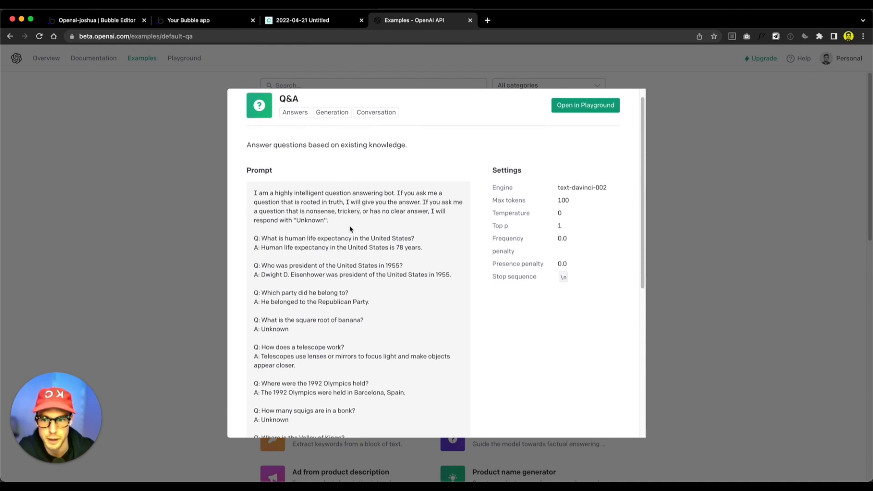
scroll(350, 229, down, 8)
scroll(349, 227, up, 7)
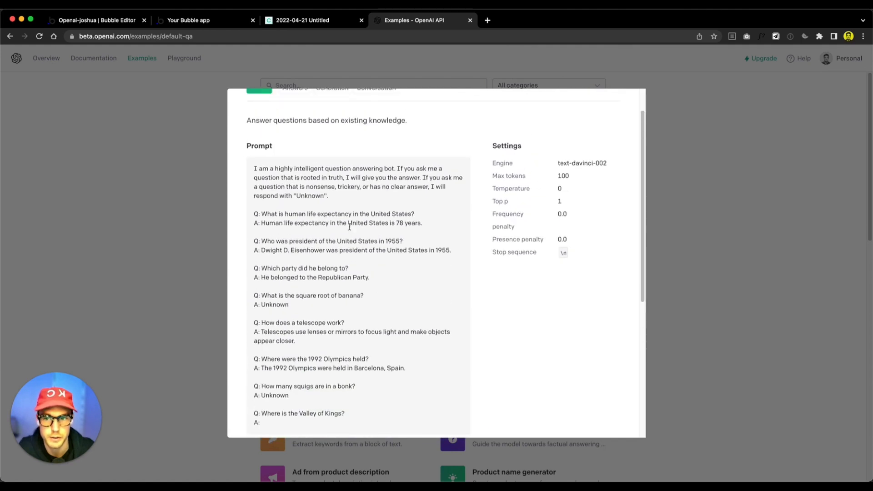
Highlight the Q&A prompt's instruction paragraph and final unanswered "A:" line, compare them with the sample response, and close the example
drag(329, 197, 253, 168)
scroll(281, 202, down, 5)
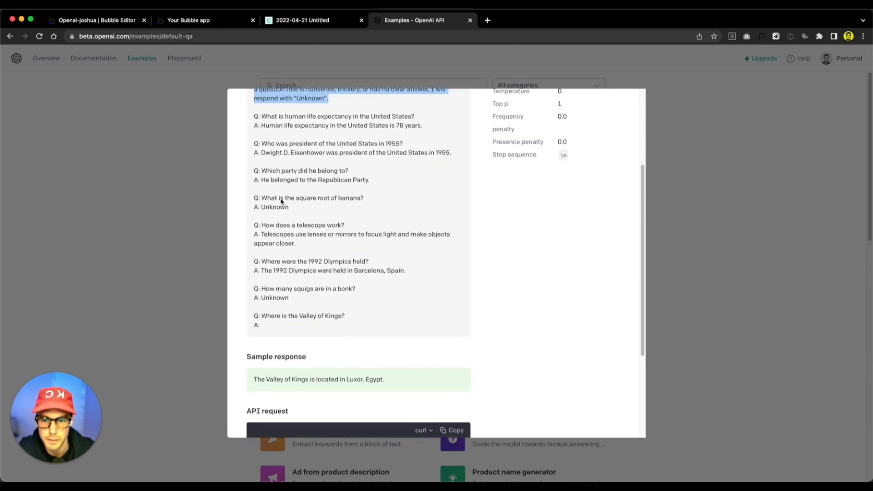
scroll(281, 201, down, 3)
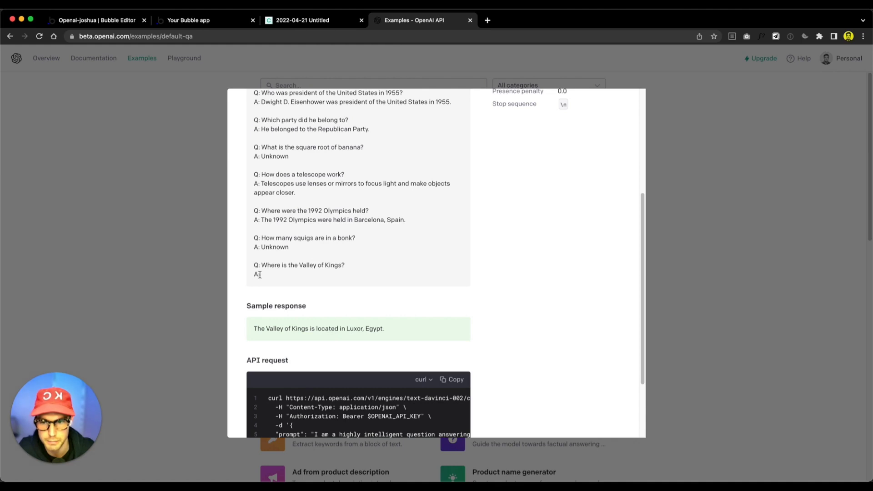
drag(261, 275, 249, 275)
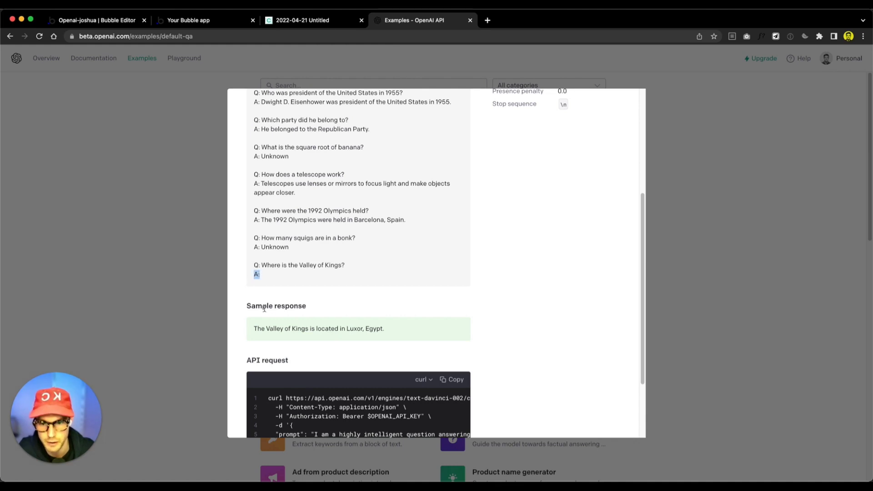
scroll(286, 325, up, 4)
scroll(314, 252, down, 4)
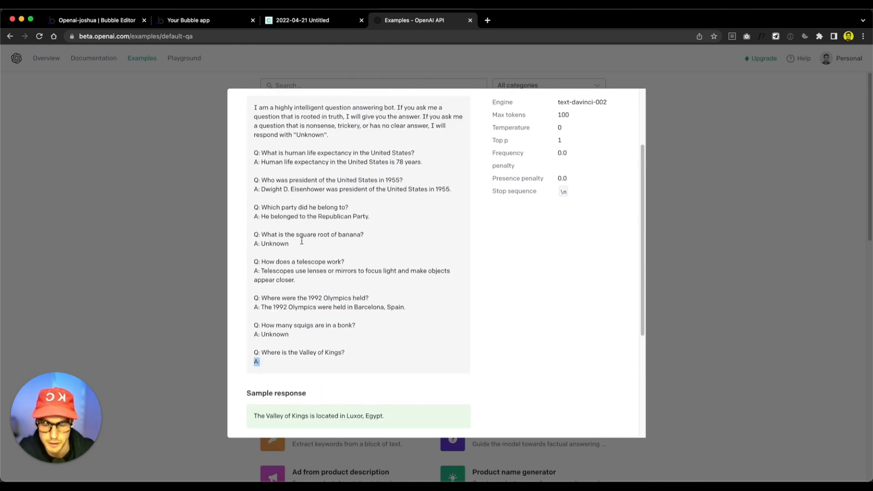
scroll(347, 401, up, 4)
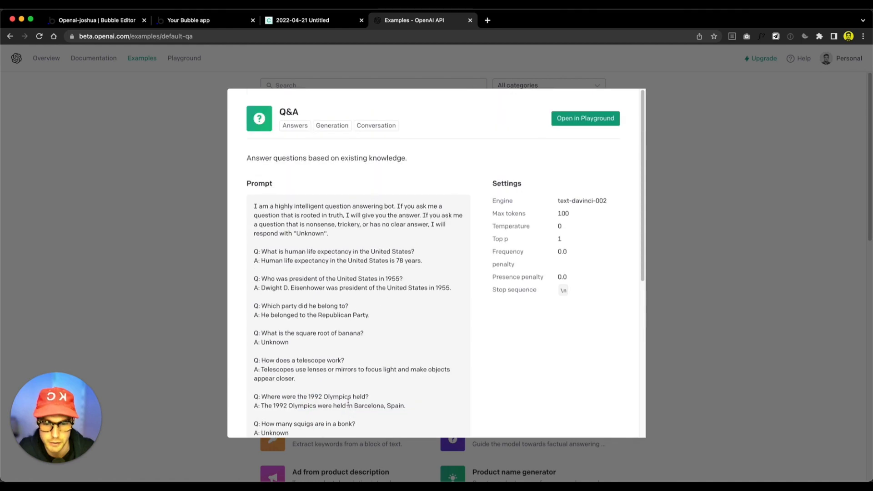
click(769, 216)
Open the Classification example, view its prompt and sample response, and close it
scroll(635, 245, down, 2)
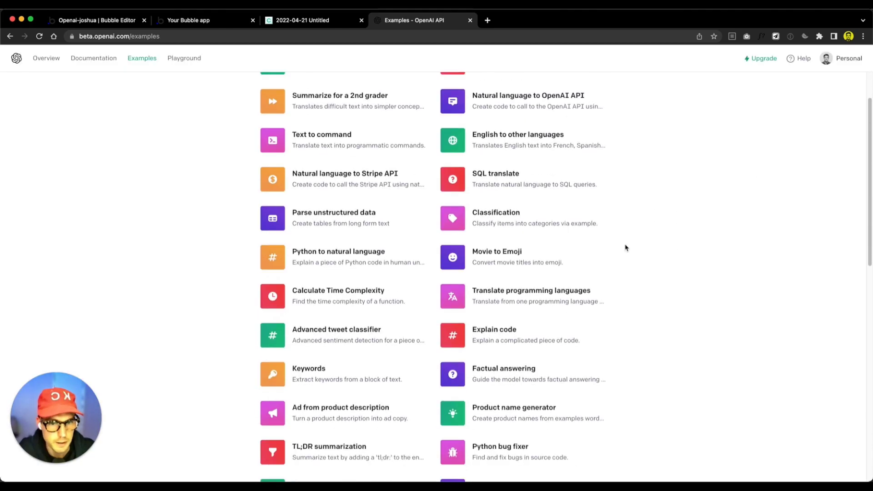
click(487, 218)
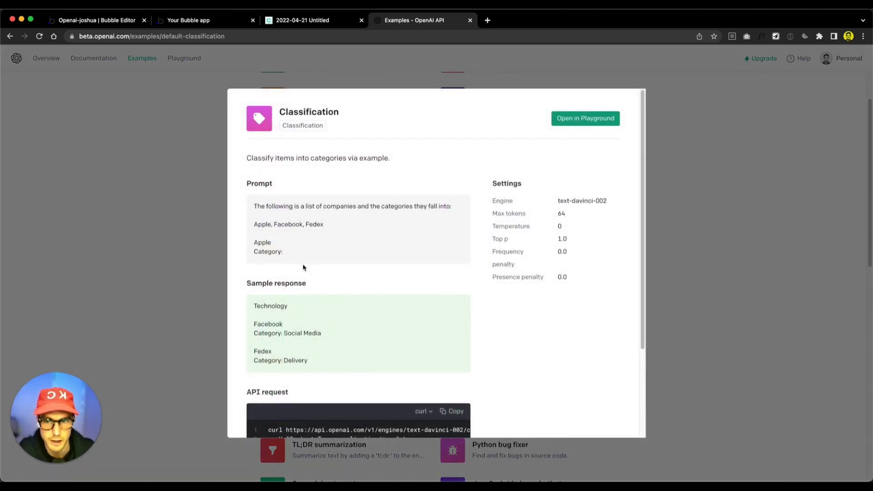
click(176, 267)
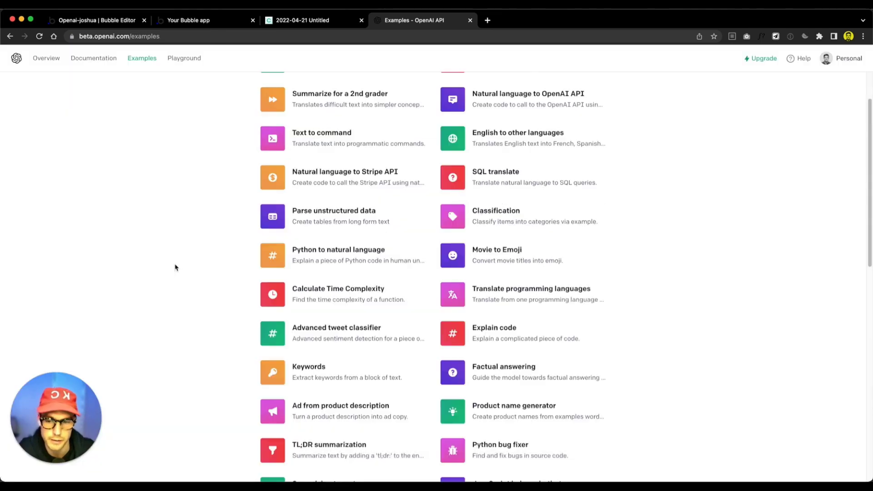
Open the TL;DR summarization example, highlight its passage and the "Tl;dr" cue, and compare them with the sample response
scroll(270, 272, down, 4)
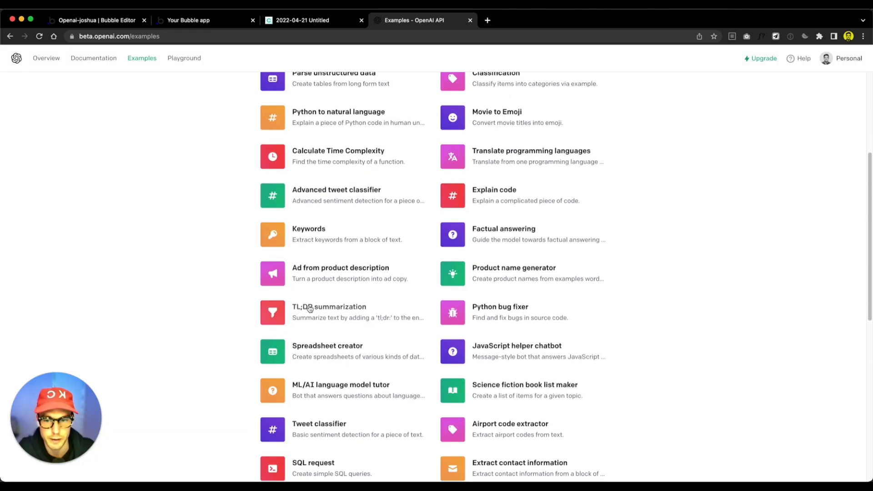
click(309, 308)
drag(415, 297, 255, 226)
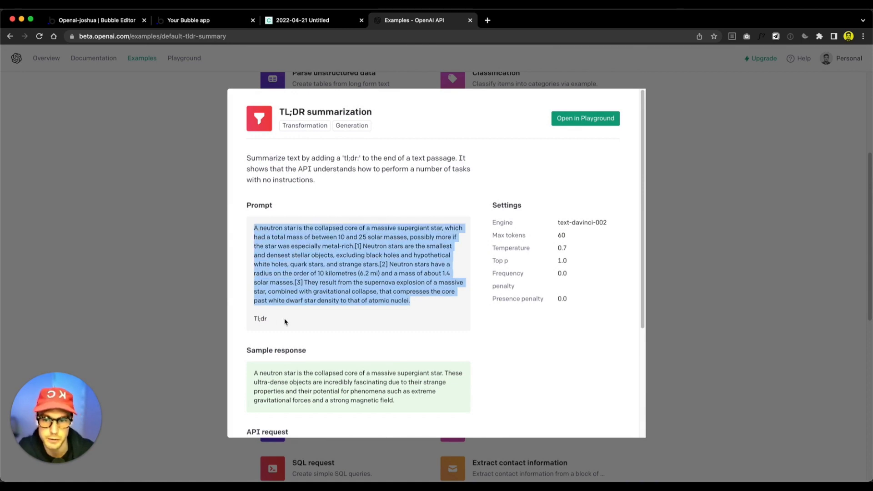
drag(284, 321, 245, 321)
scroll(276, 315, down, 4)
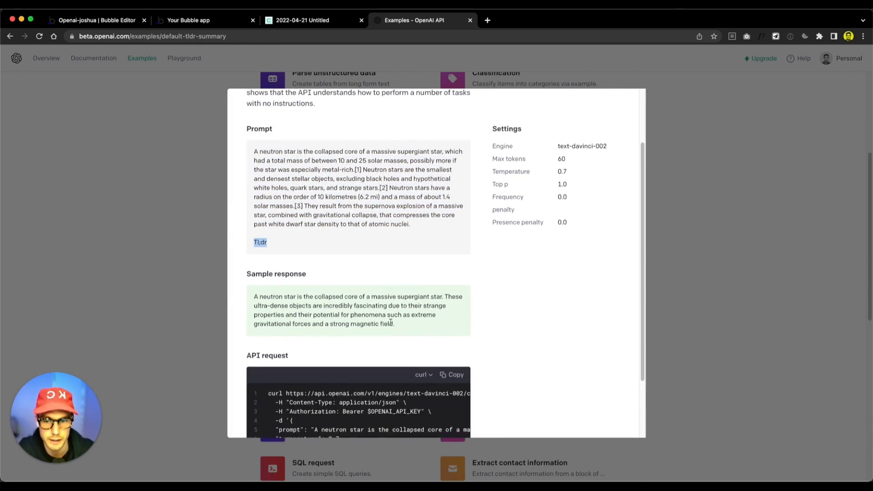
scroll(300, 310, down, 1)
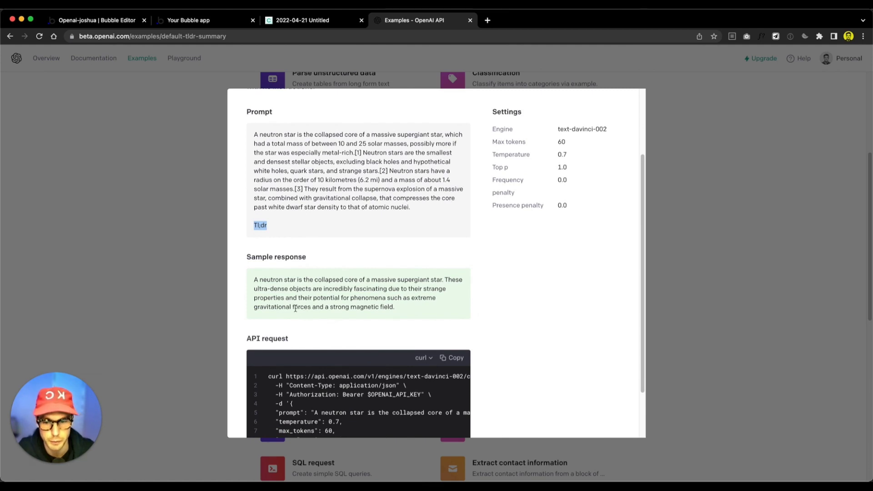
scroll(298, 307, up, 4)
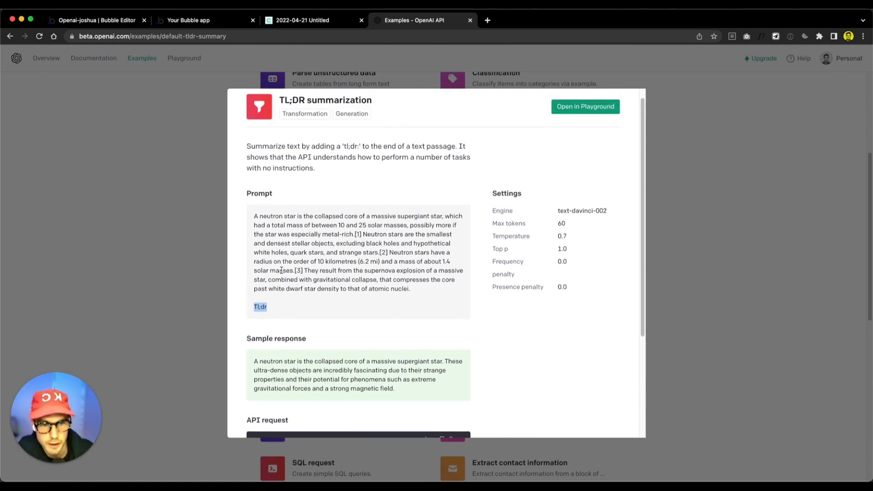
Close the TL;DR summarization example and open the Product name generator example in the Playground
click(699, 218)
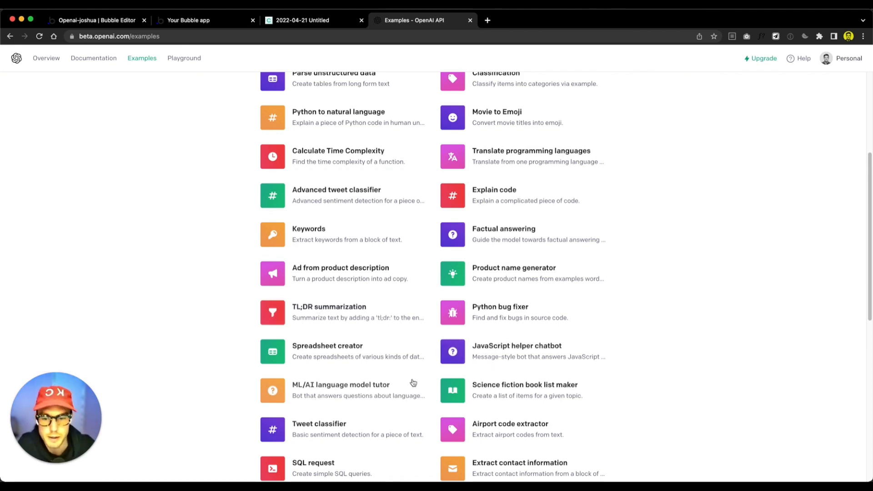
scroll(384, 363, up, 3)
scroll(385, 359, up, 5)
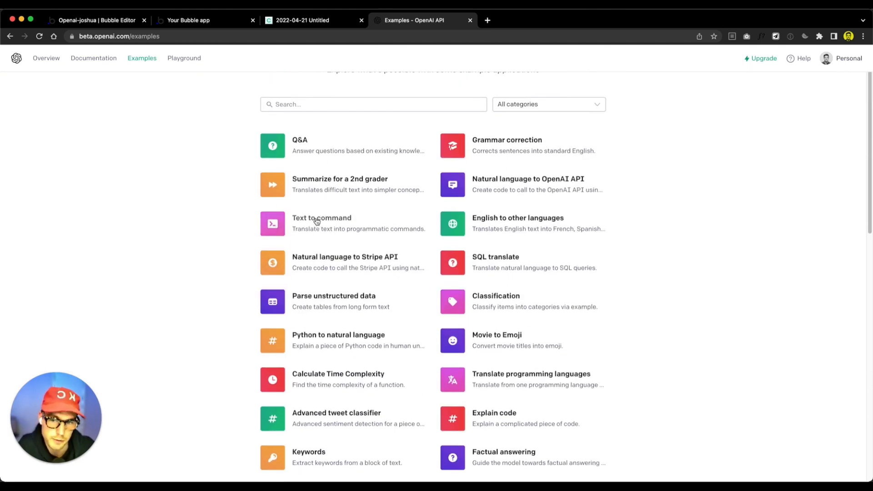
scroll(314, 255, down, 3)
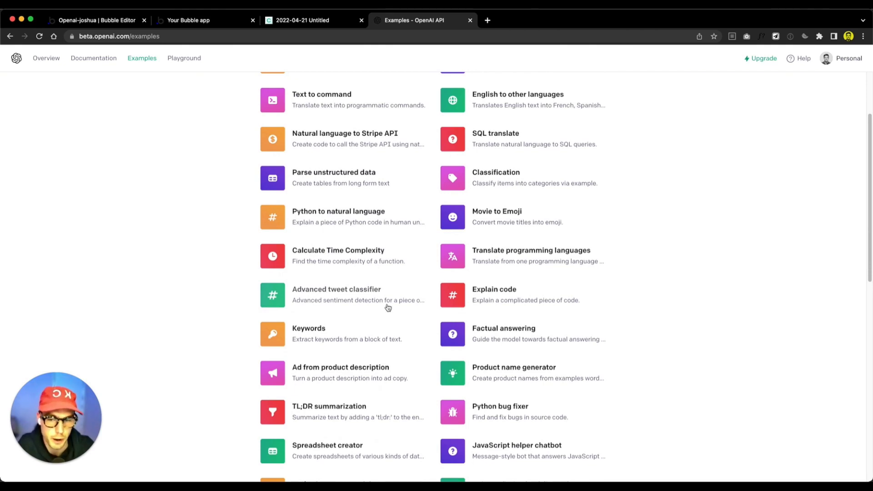
scroll(387, 307, down, 1)
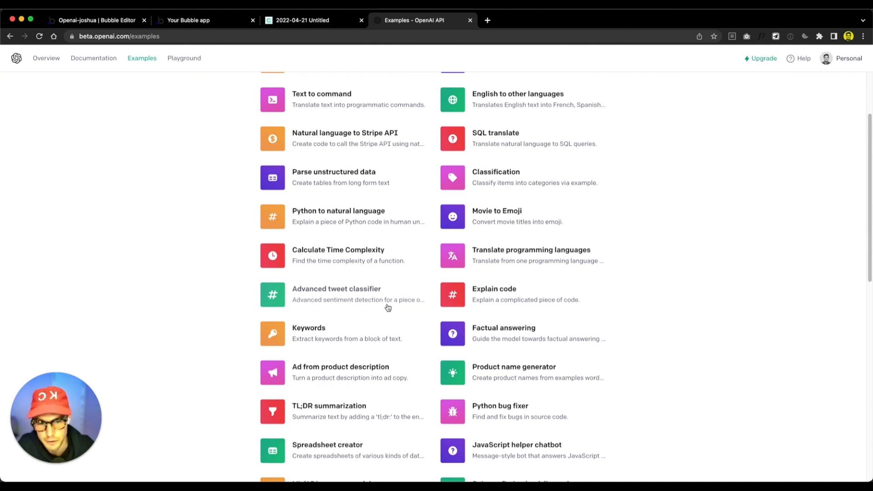
click(508, 368)
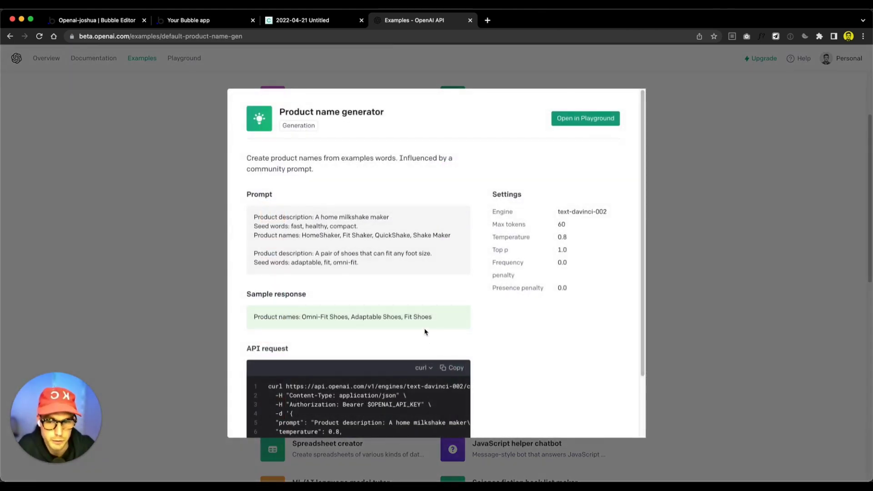
scroll(430, 334, down, 1)
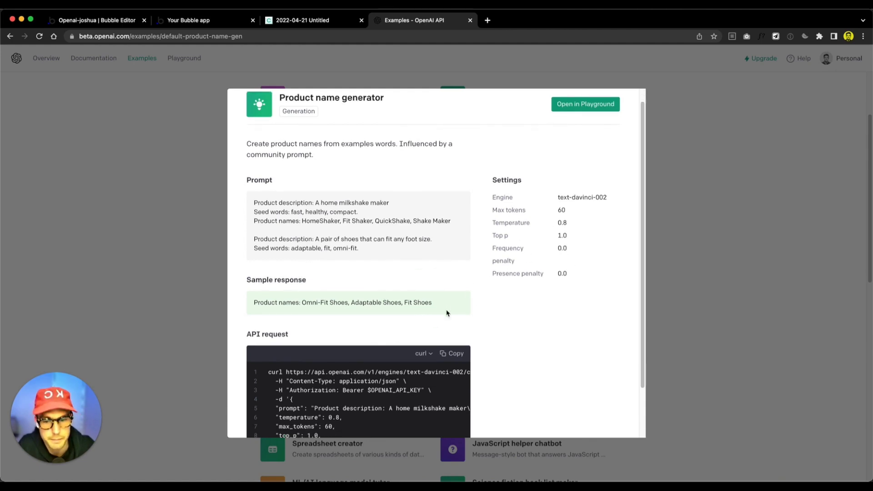
click(582, 110)
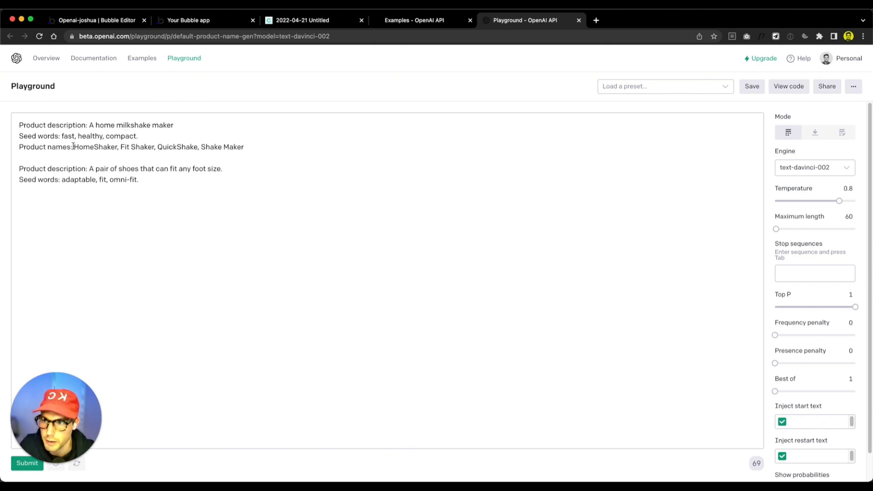
Highlight the milkshake maker example, add a new line after the shoe product's seed words, submit the prompt and examine the generated names
drag(245, 146, 1, 126)
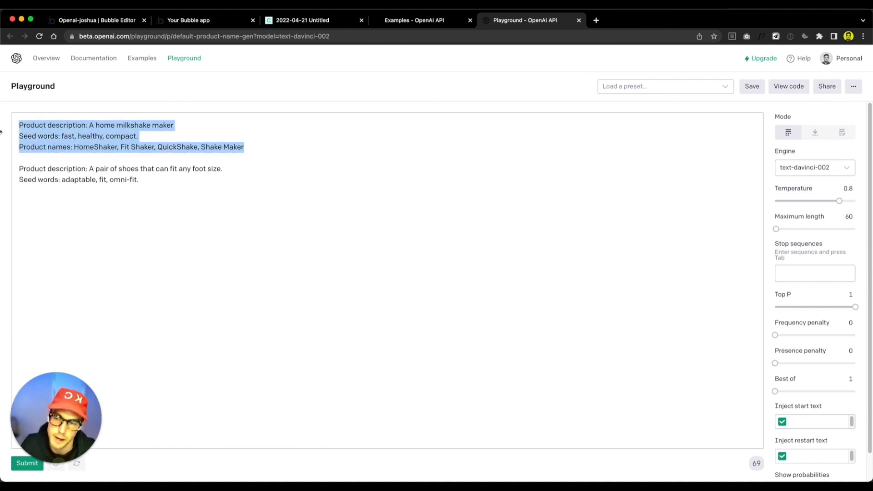
click(148, 220)
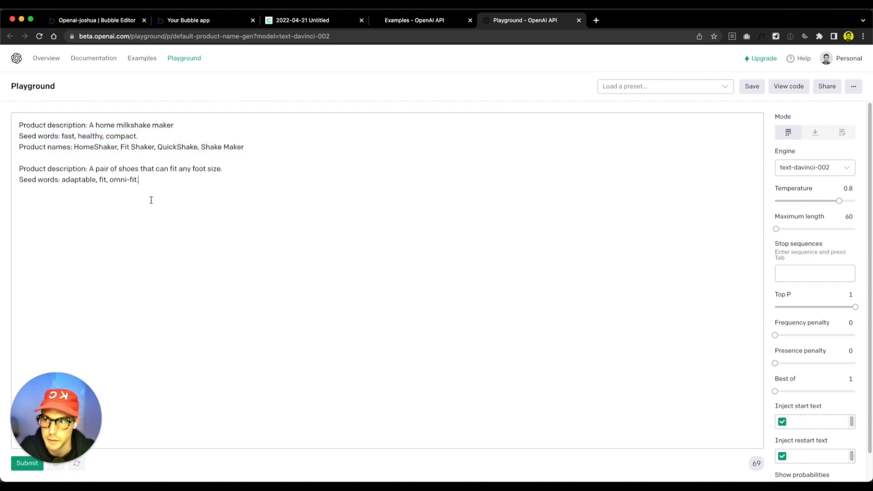
key(Return)
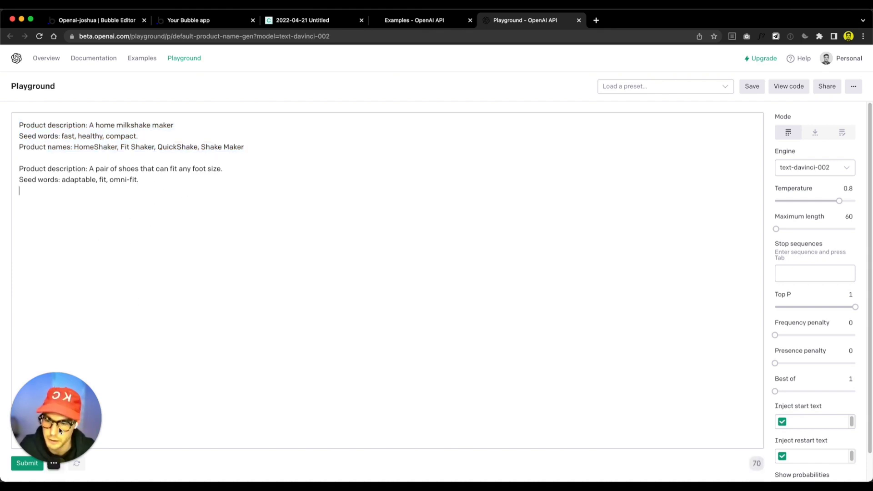
click(22, 468)
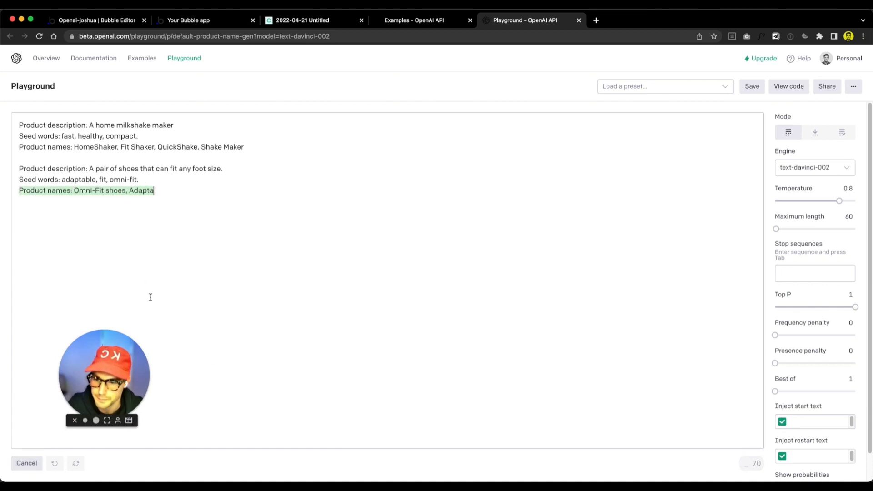
triple_click(62, 192)
click(174, 230)
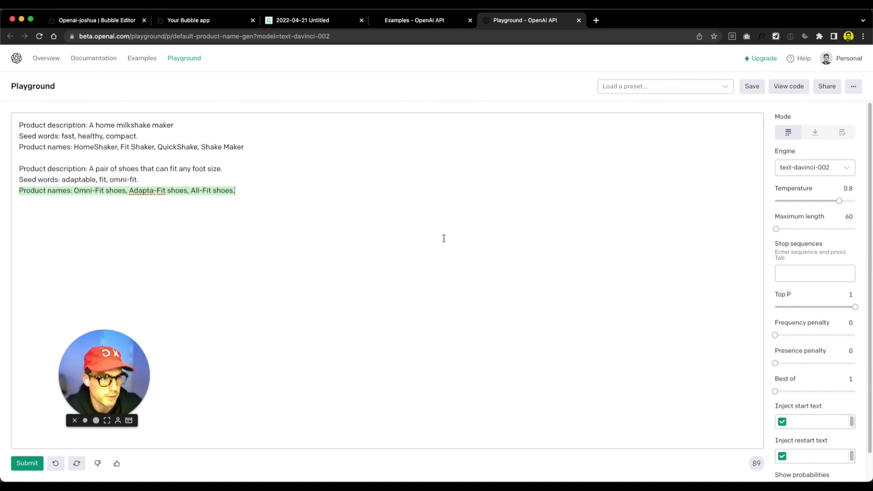
Read the Temperature and Maximum length explanations, and try "00" and "." as stop sequences before removing both
mouse_move(793, 188)
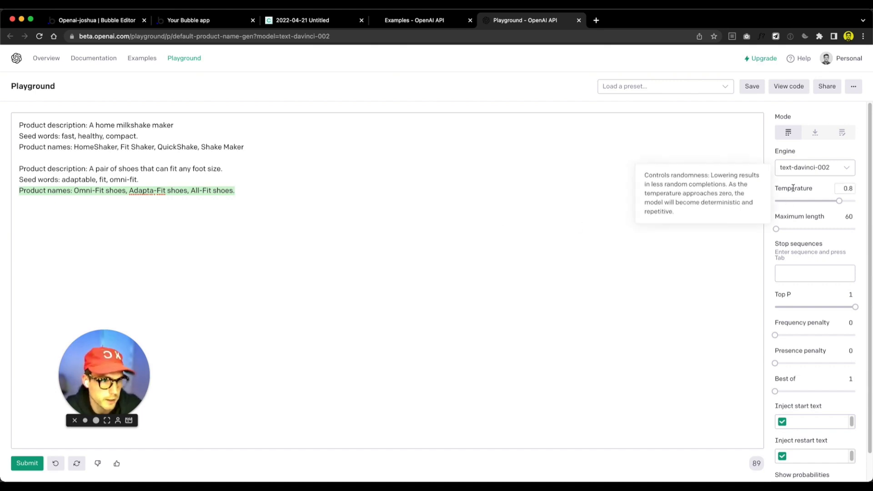
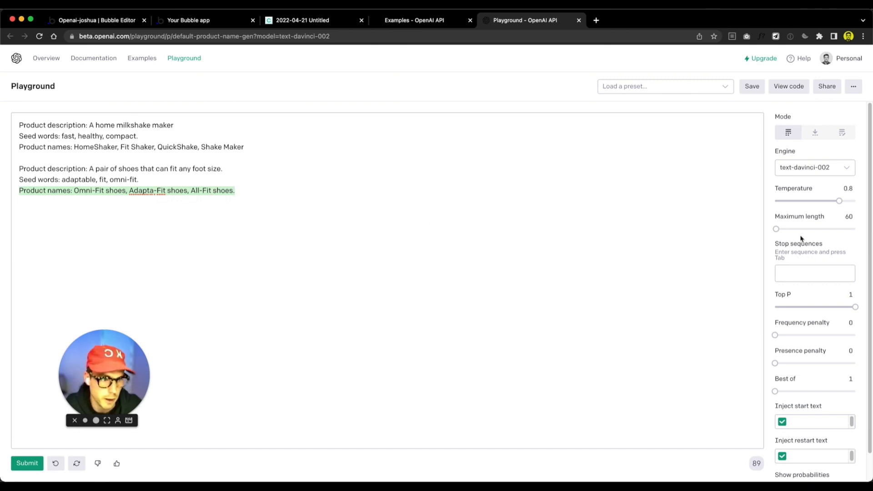
mouse_move(804, 217)
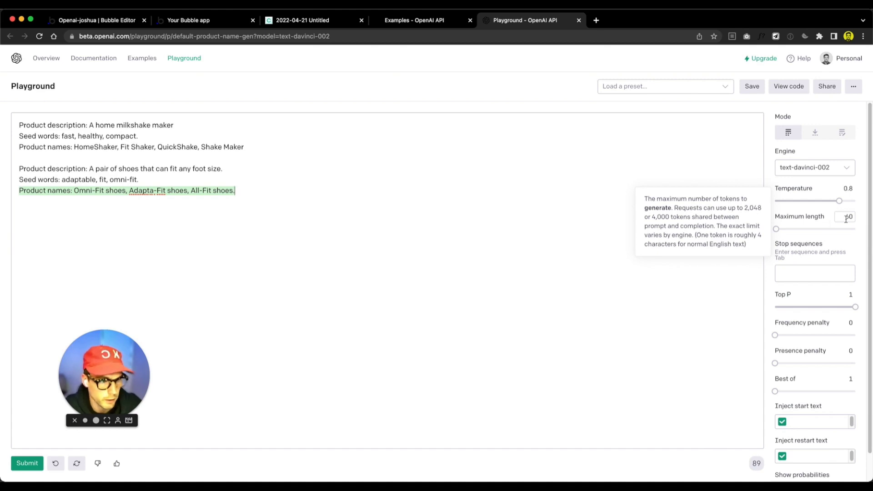
click(825, 273)
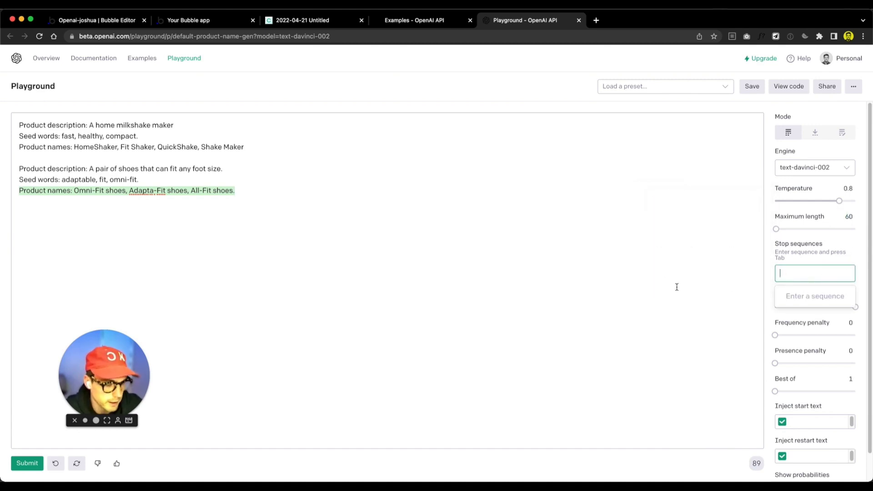
text(00)
key(Tab)
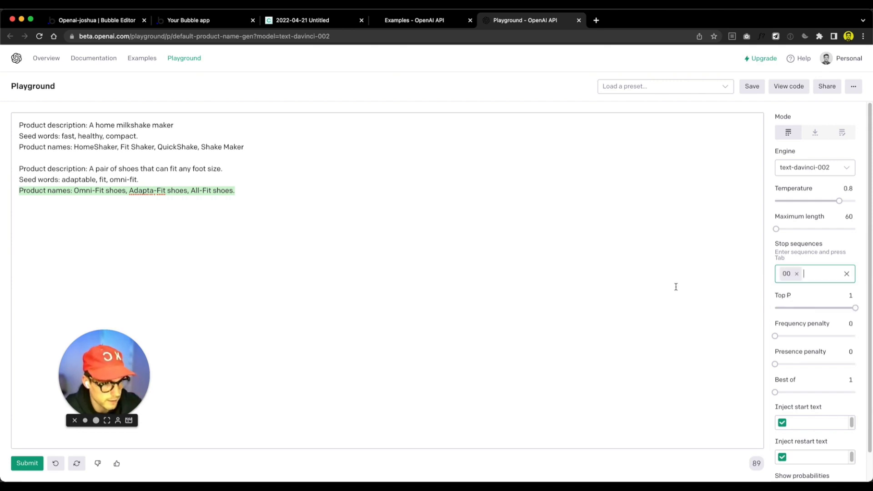
text(.)
key(Tab)
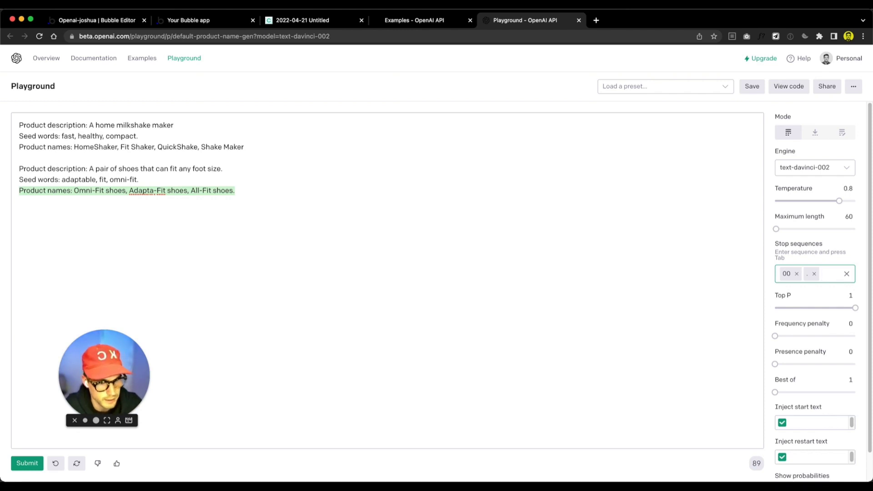
key(BackSpace)
key(BackSpace)
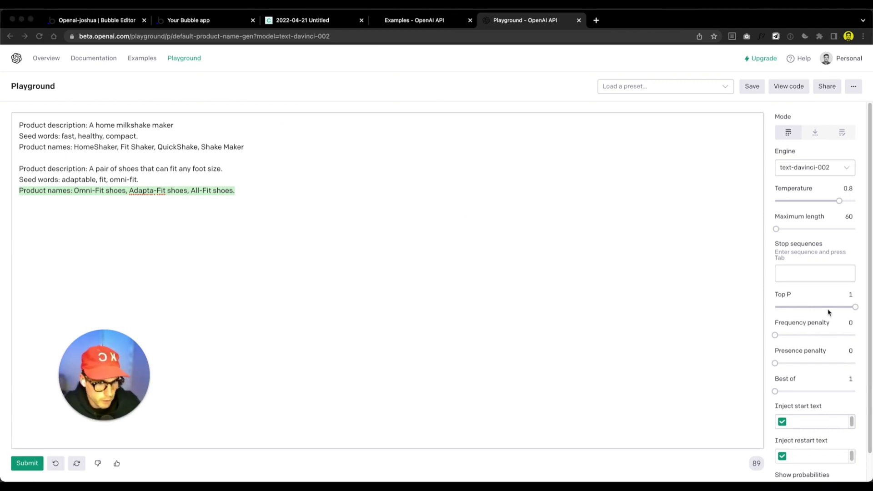
Set Top P to 0.5 and read the explanations of Frequency penalty, Presence penalty and Inject start text
click(786, 296)
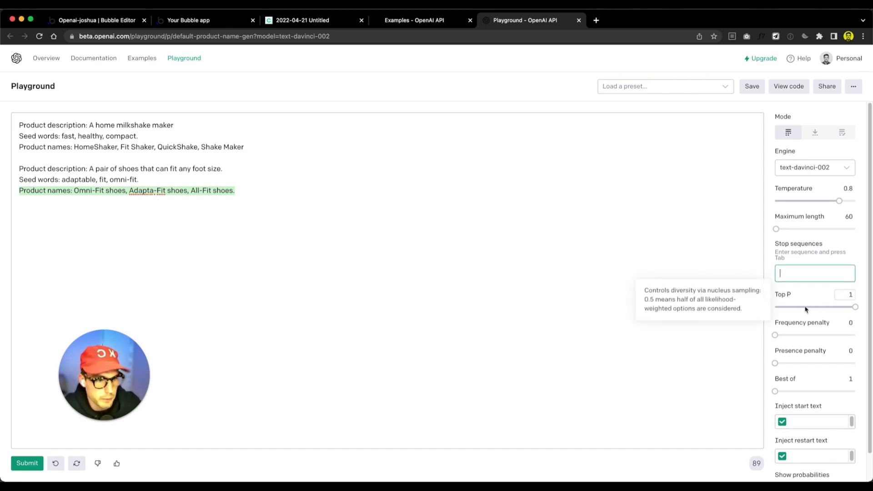
drag(825, 310, 815, 308)
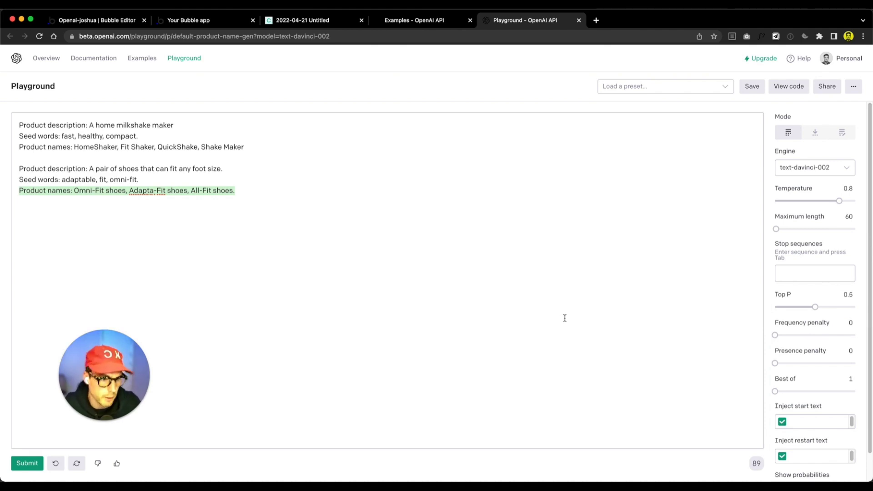
mouse_move(819, 338)
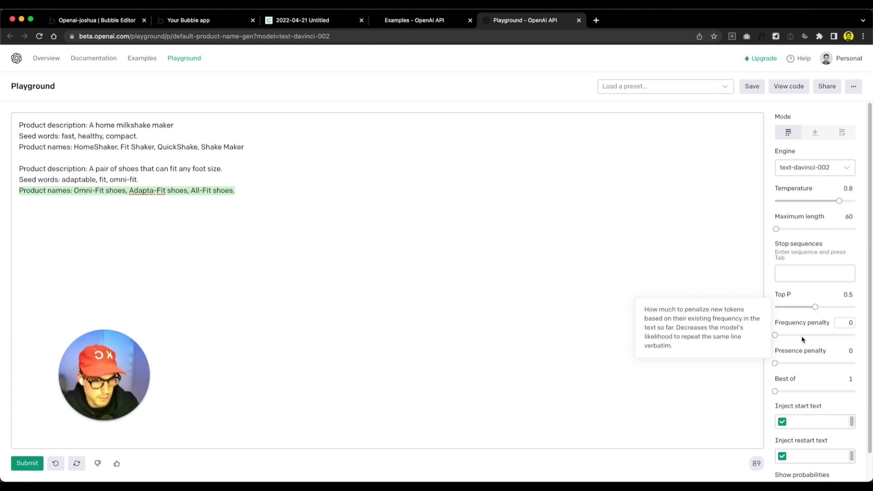
mouse_move(798, 354)
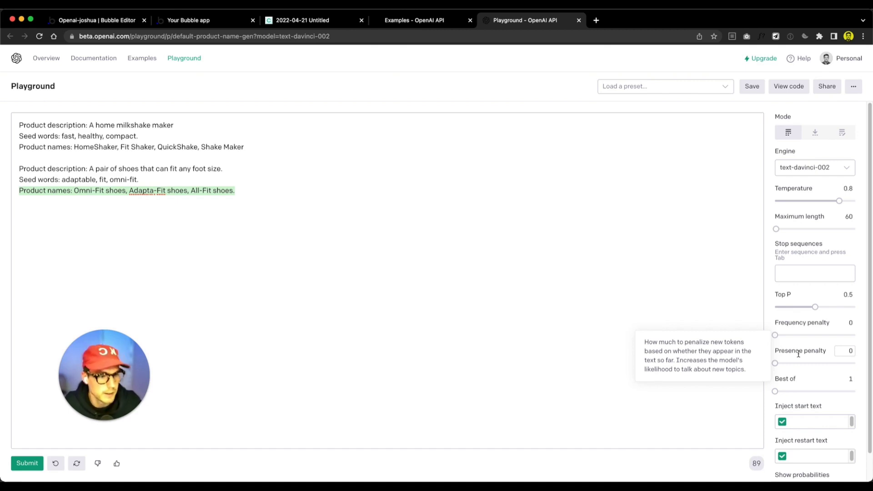
scroll(802, 382, down, 1)
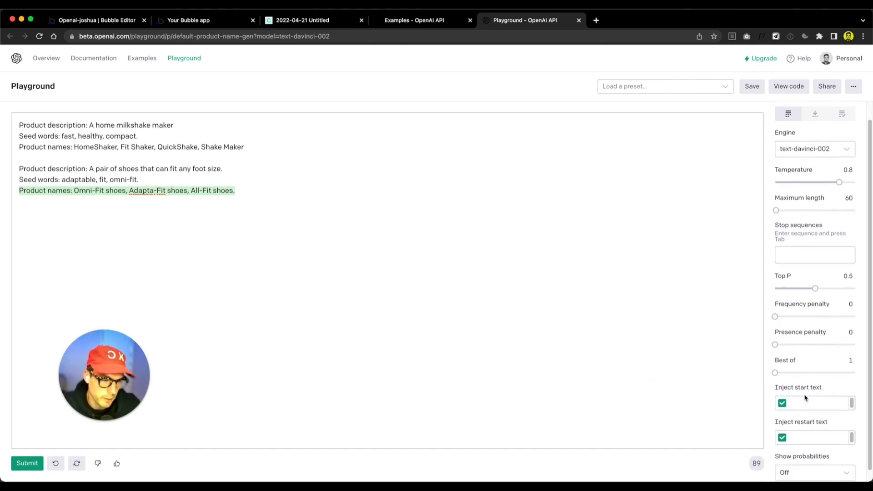
mouse_move(805, 397)
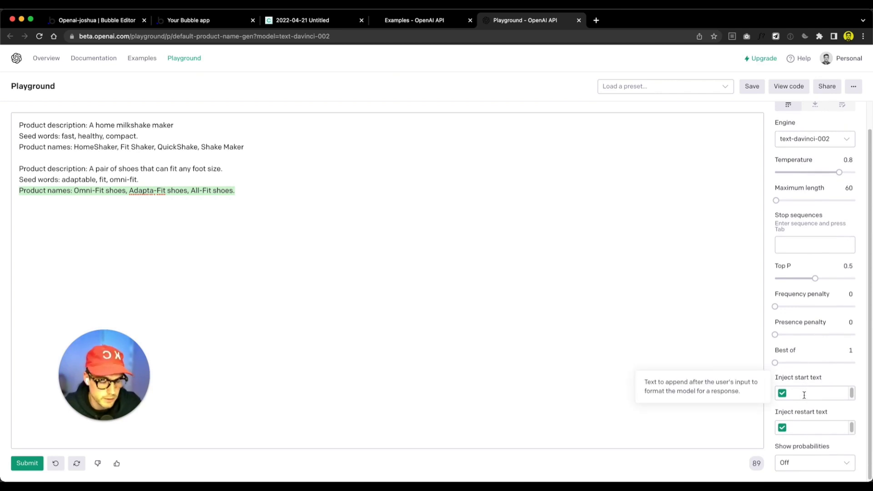
Clear the product name prompt from the Playground and check the Product Descriptions form in copy.ai for its input fields
drag(380, 256, 1, 123)
key(BackSpace)
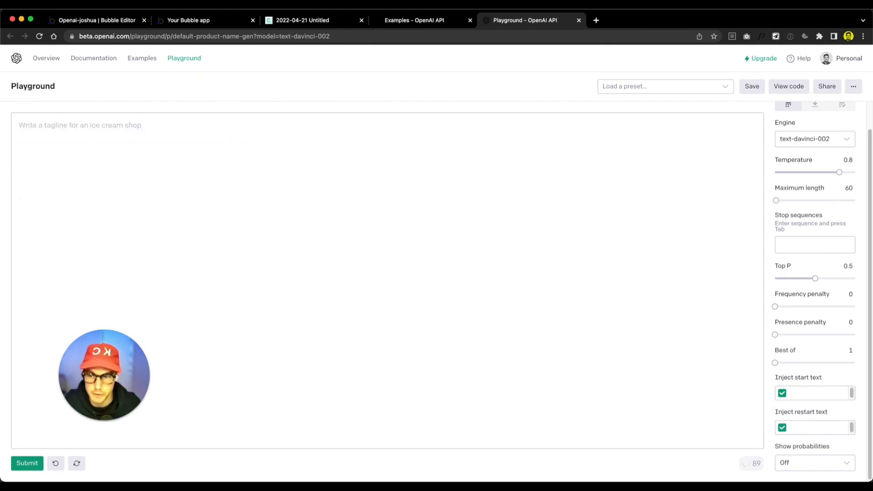
click(275, 22)
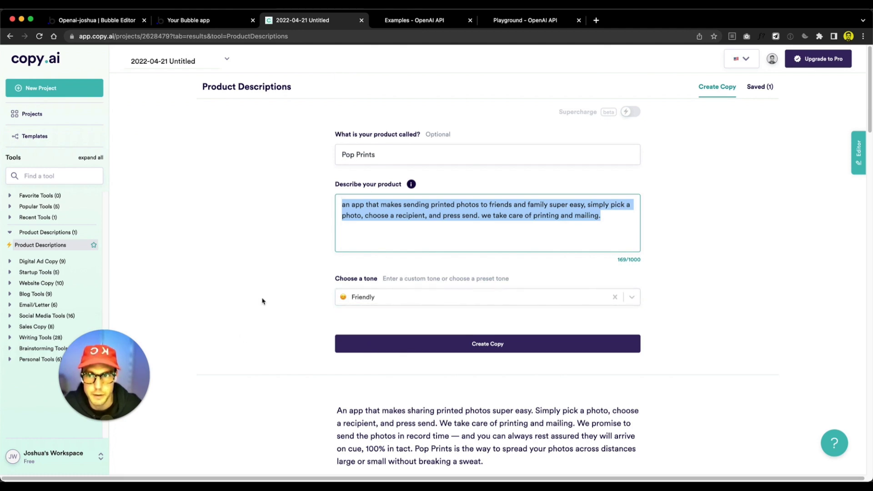
click(540, 22)
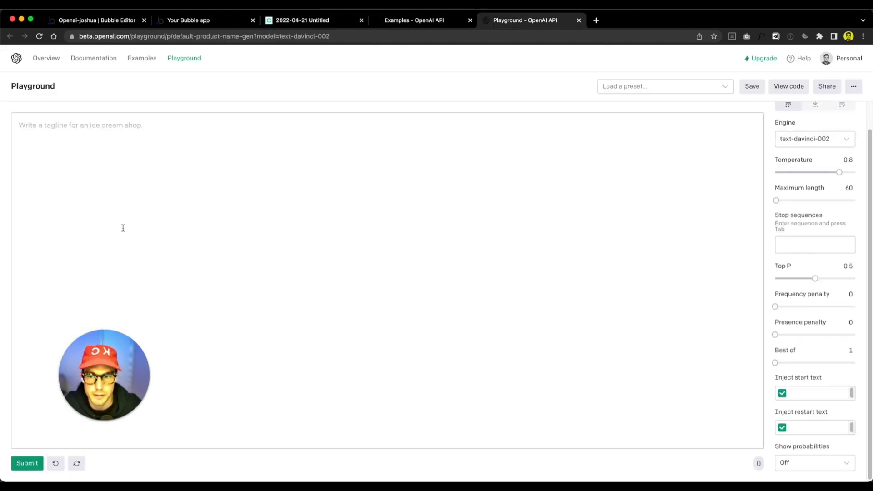
Write the prompt "Write a product description for the following product:" with blank "Product name:" and "Description:" lines, submit it and select the response
click(178, 188)
text(Write a p)
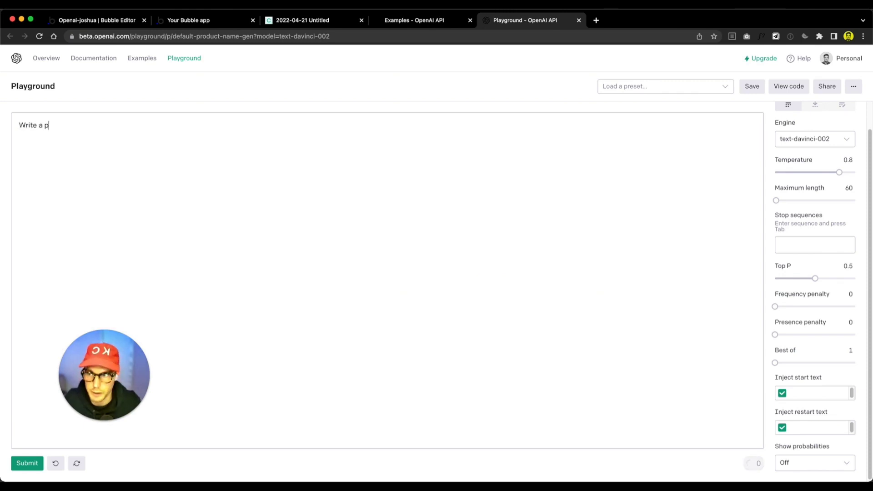
text(roduct descriptio)
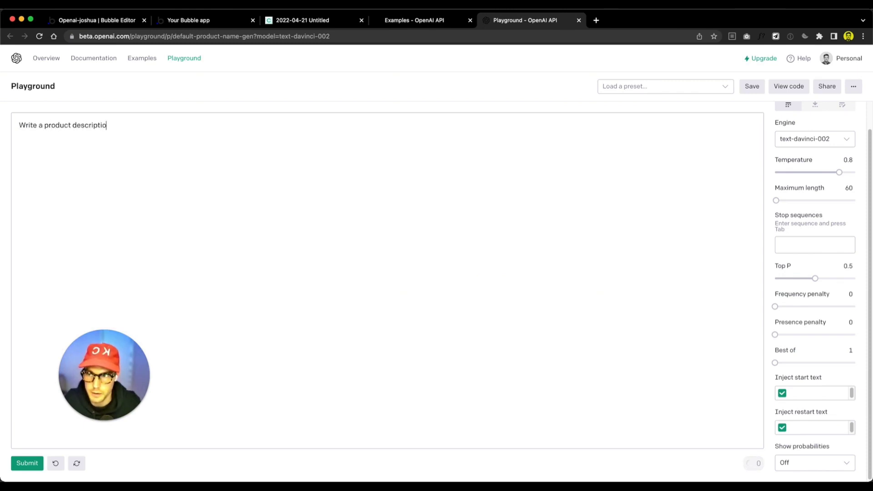
text(n for the following product:)
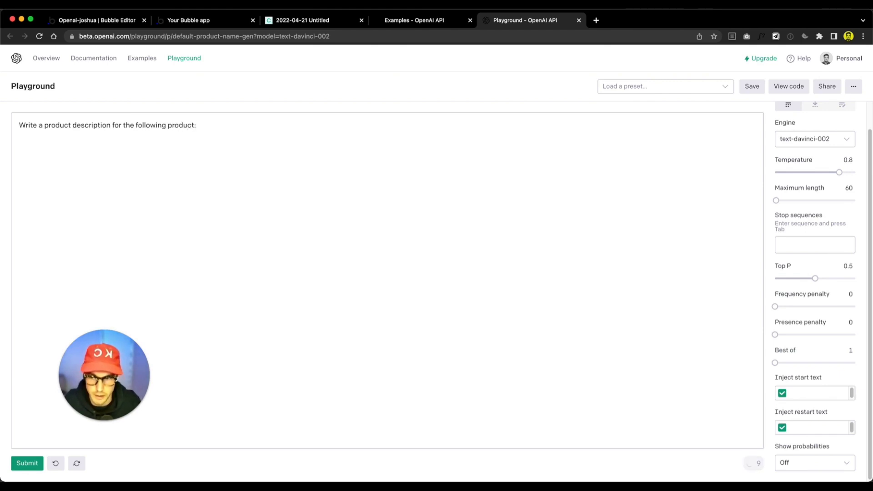
key(Return)
text(Product name:)
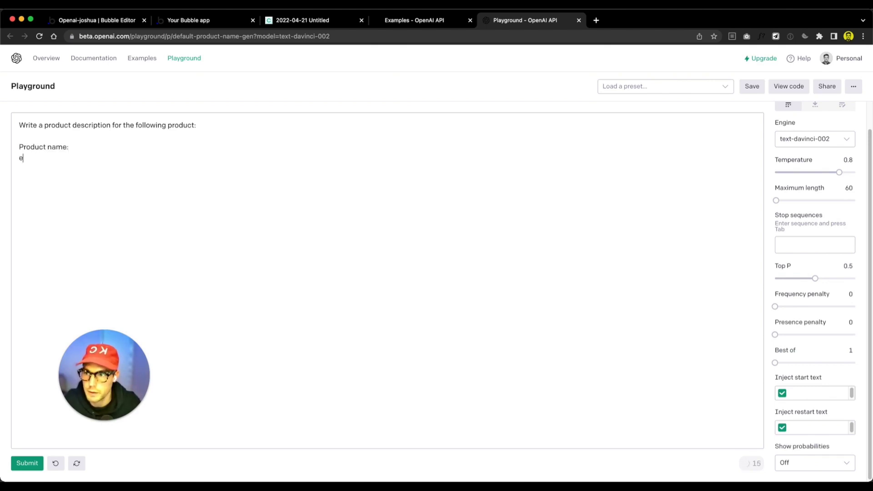
key(BackSpace)
text(Descriptio)
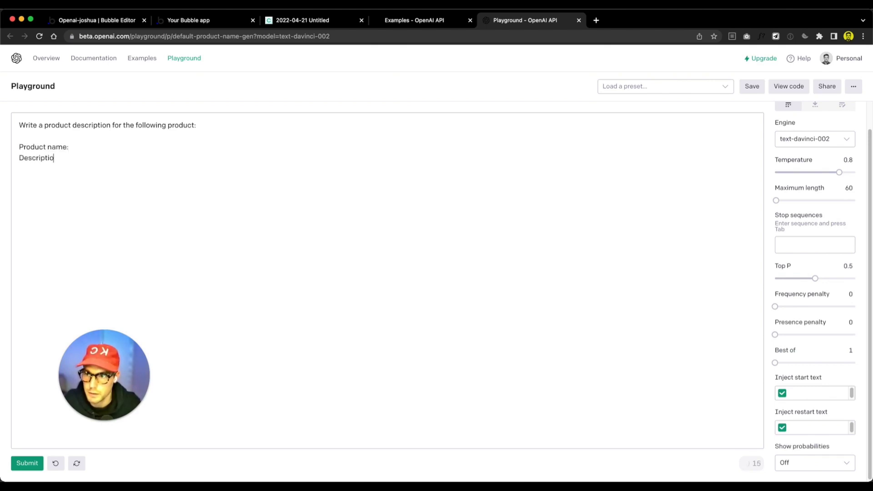
text(n:)
key(super+Return)
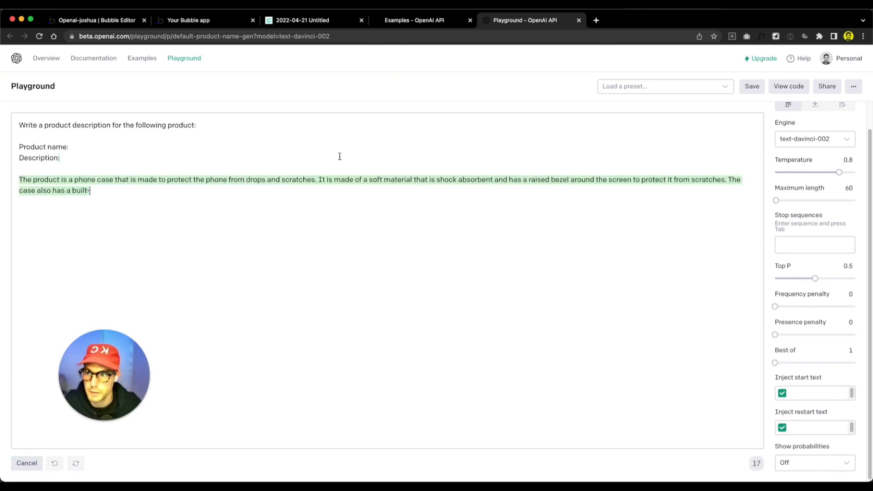
triple_click(246, 209)
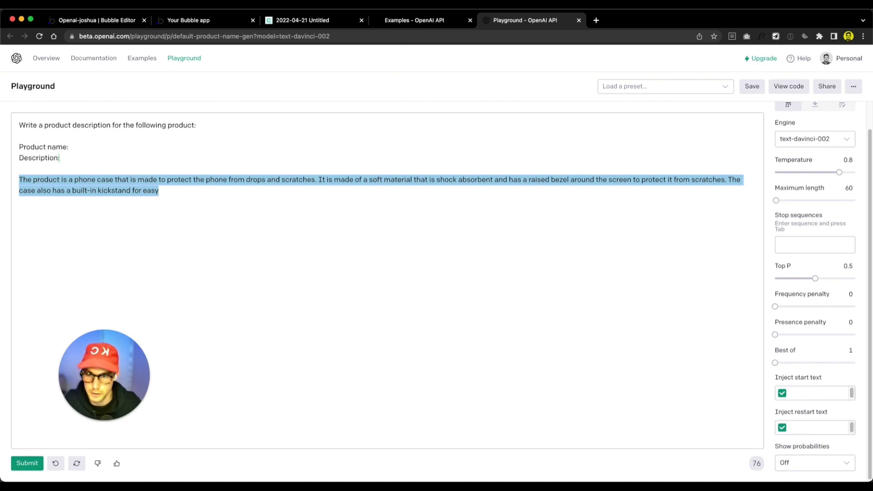
Replace the generated response with a "Tone:" line below Description and close the OpenAI Examples page
key(BackSpace)
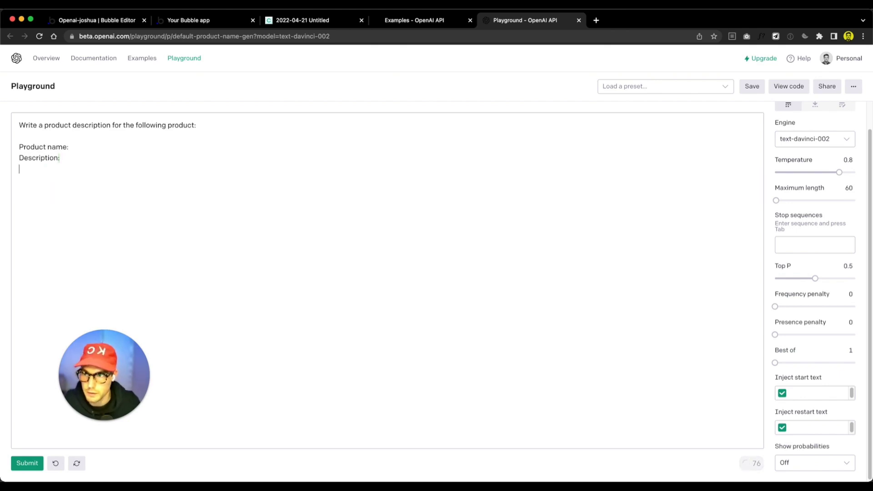
text(Tone:)
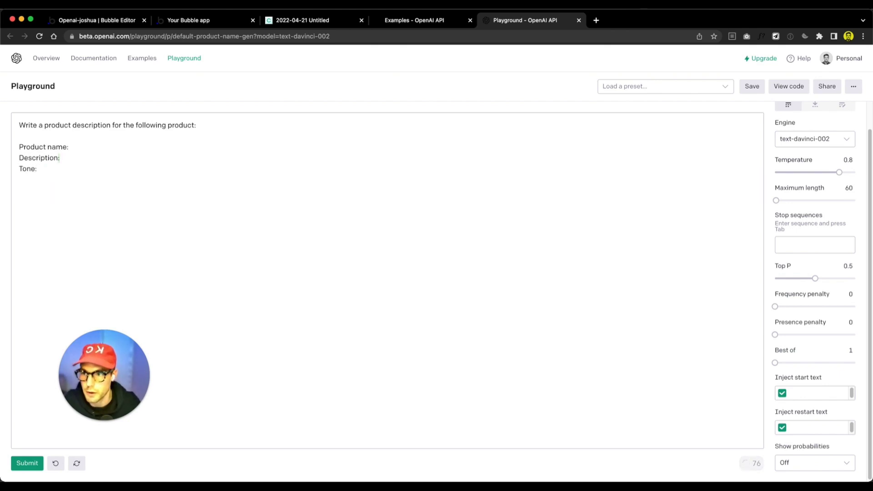
click(430, 23)
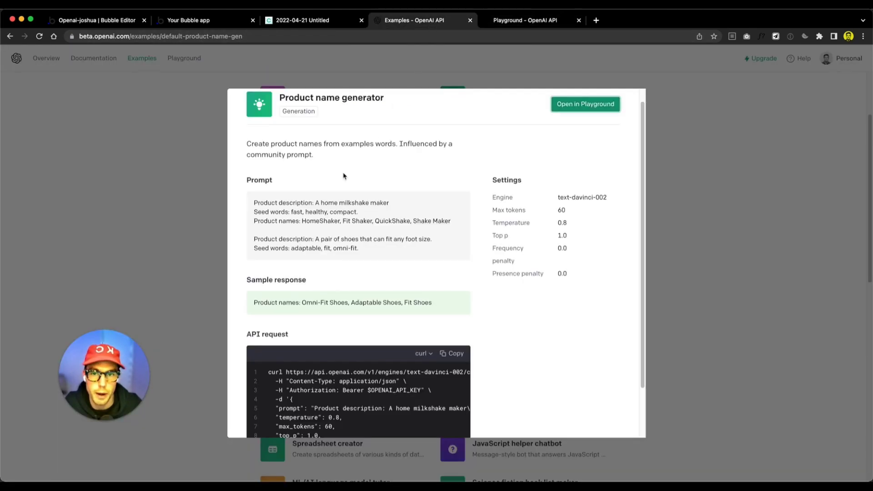
click(470, 20)
Copy the product description text from the copy.ai form and paste it after "Description:" in the Playground prompt
click(302, 20)
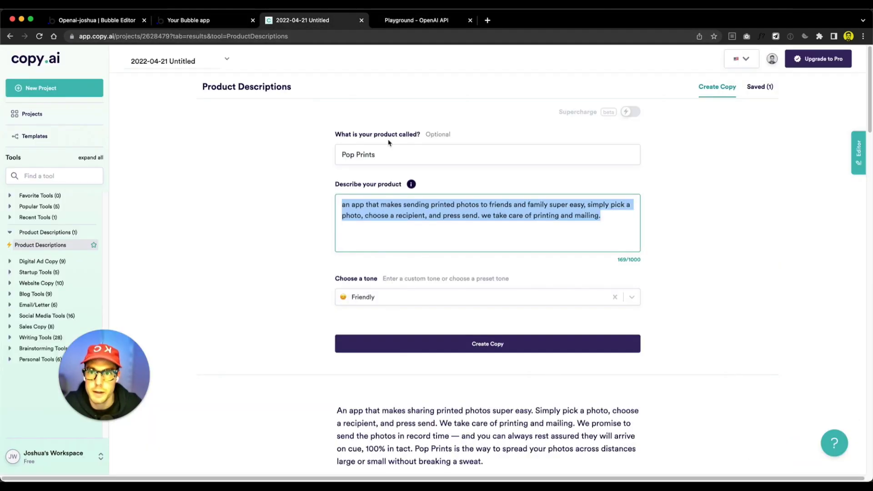
drag(607, 220, 284, 191)
key(super+c)
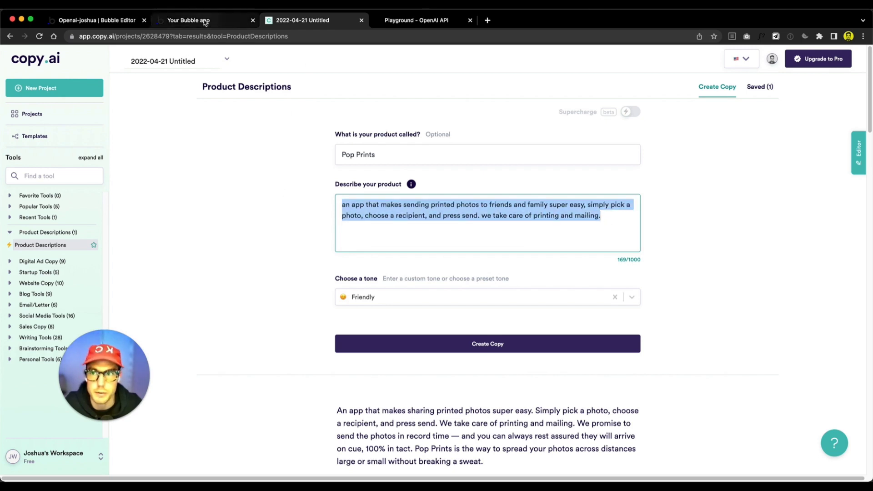
click(188, 20)
click(421, 24)
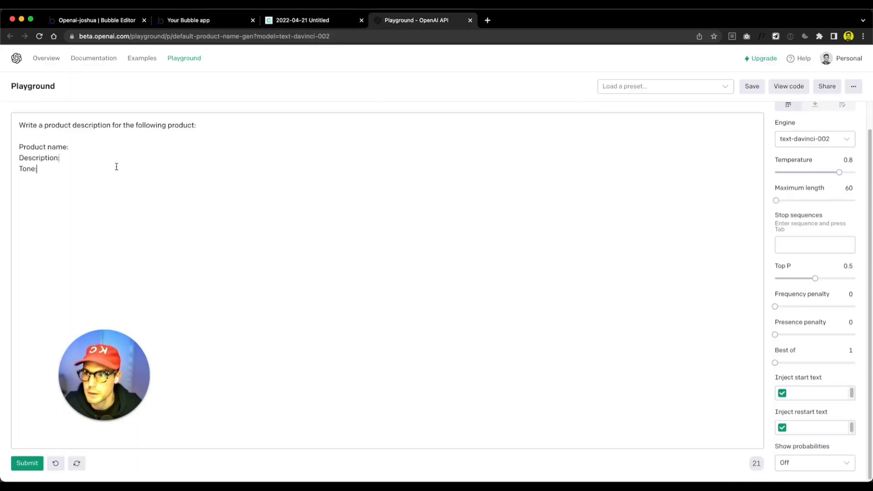
click(100, 159)
key(super+v)
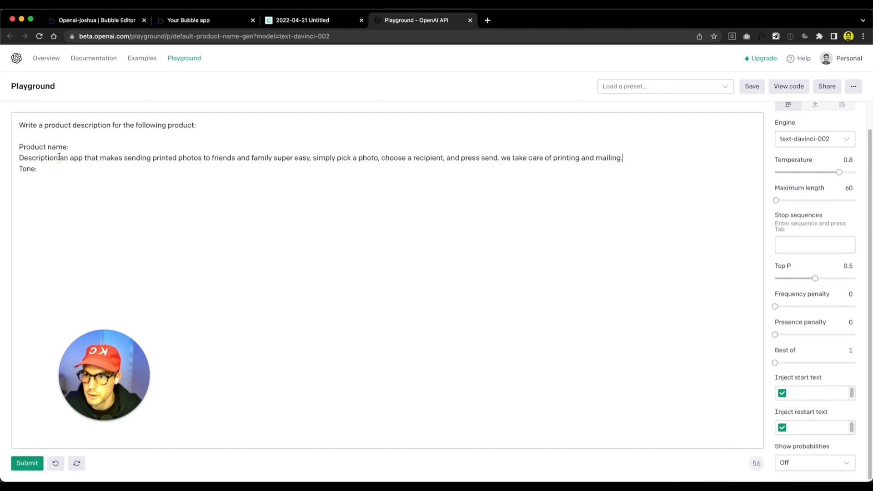
Fill in the Tone line with "Happy", add a blank line and submit the prompt
click(57, 169)
text(H)
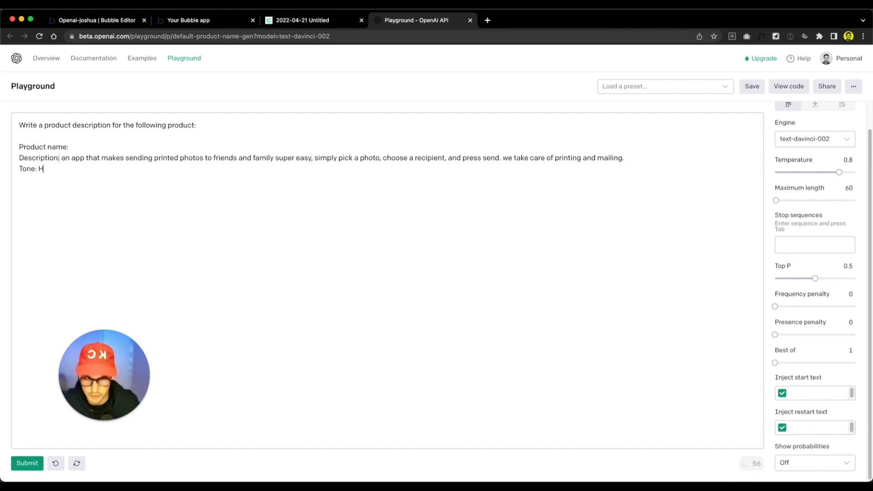
text(apyppy)
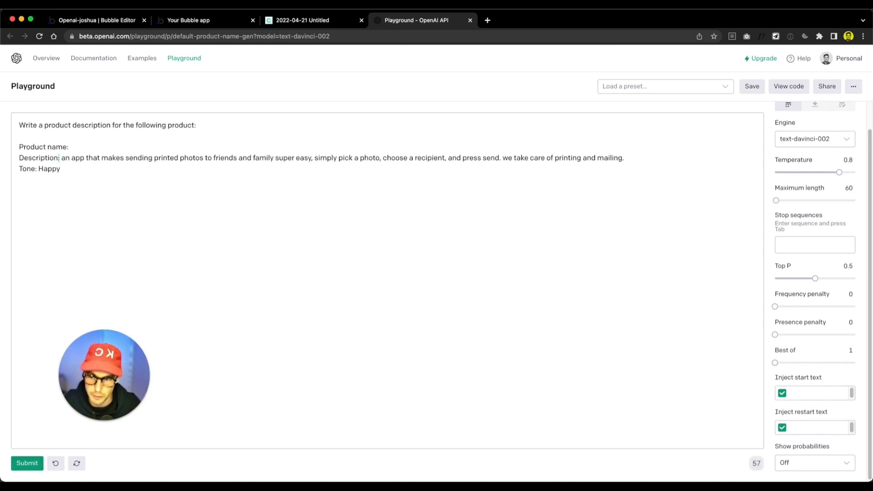
key(Return)
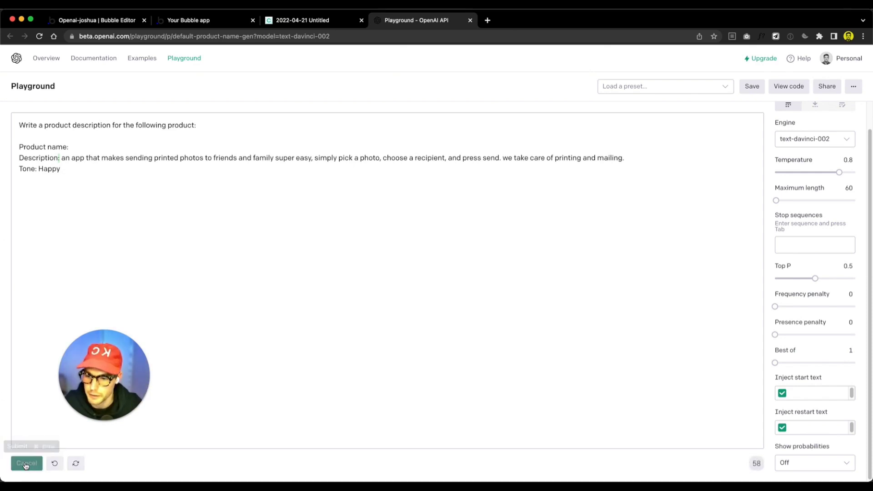
click(16, 457)
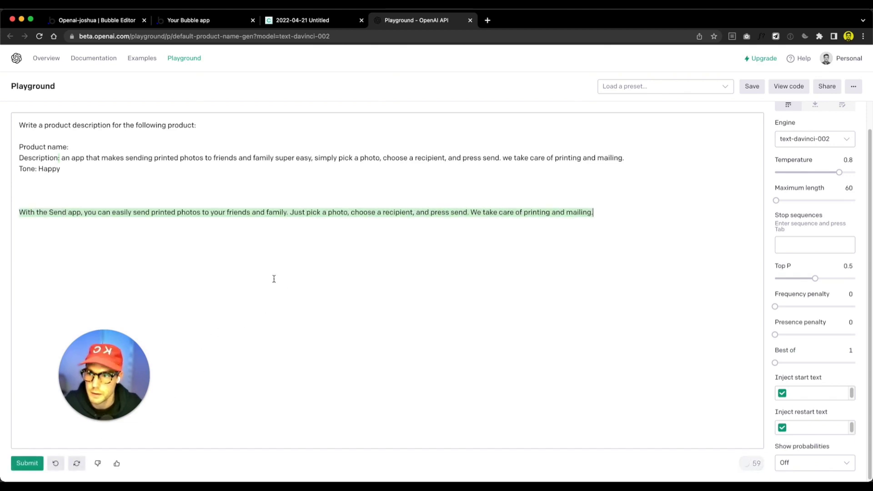
Enter "Pop Prints" as the product name, delete the generated response and submit the prompt again
click(91, 144)
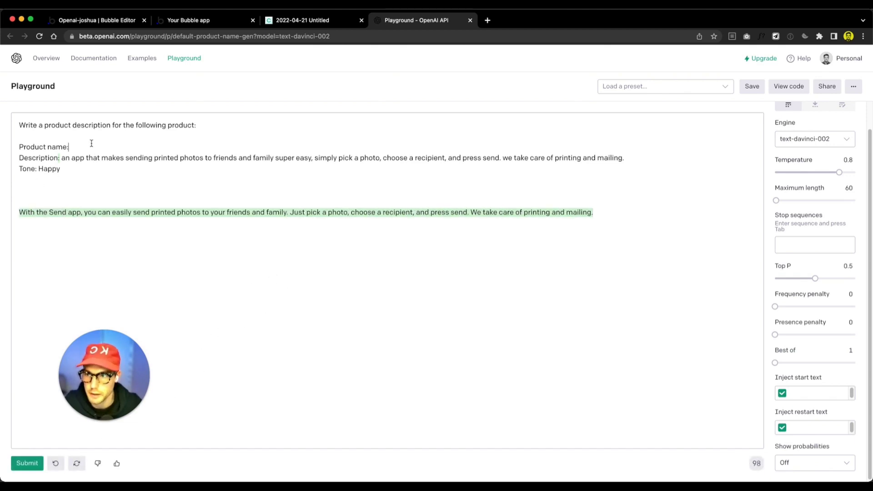
text(Pop Prints)
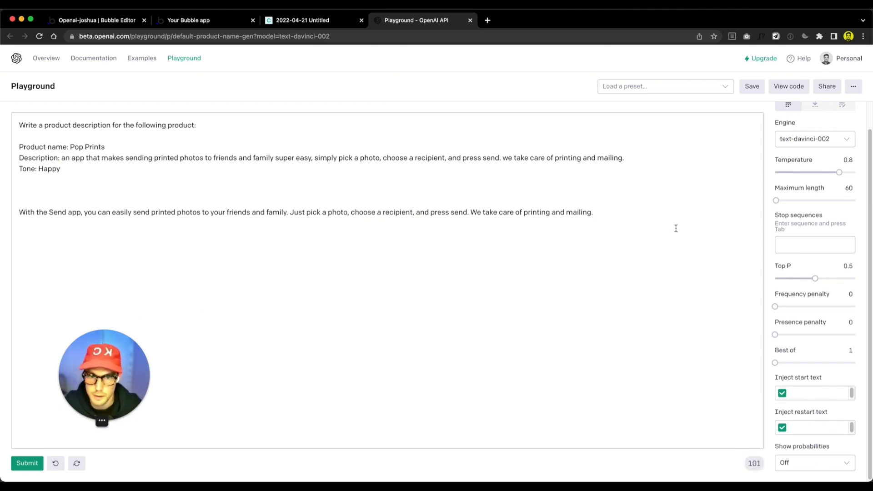
drag(673, 227, 20, 201)
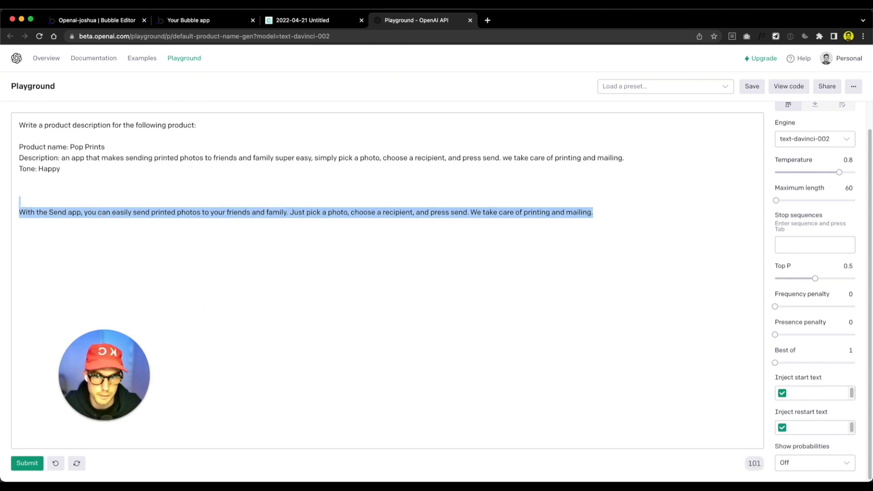
key(BackSpace)
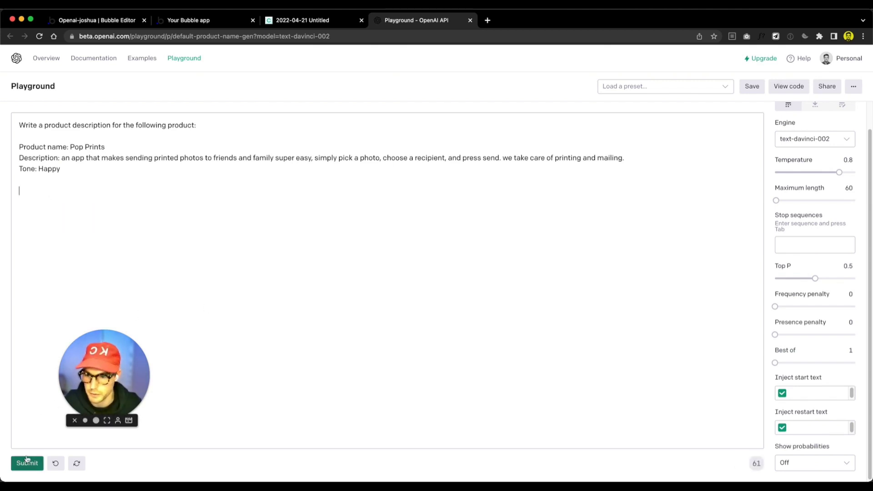
click(26, 462)
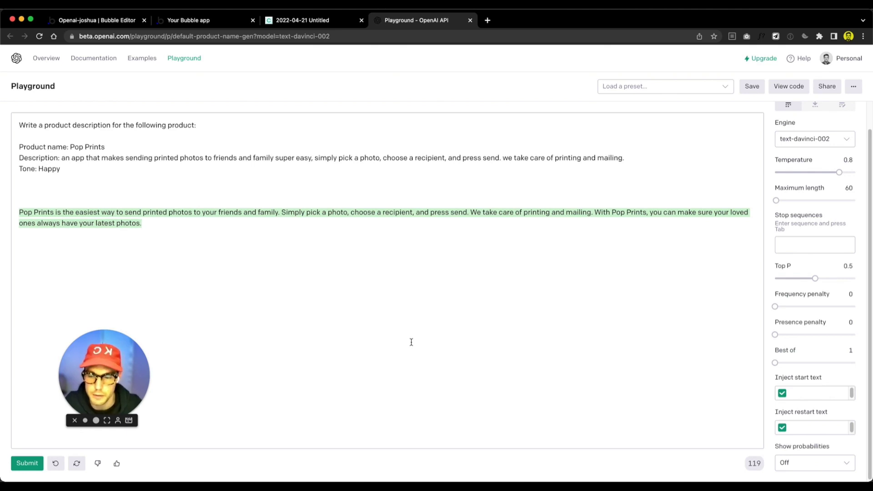
Review the generated Pop Prints descriptions in copy.ai for comparison and return to the Playground
click(292, 23)
scroll(419, 240, down, 6)
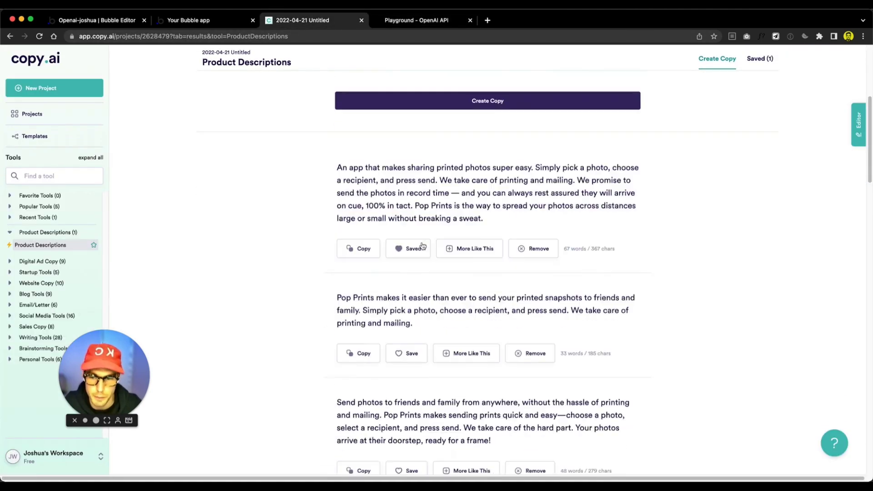
scroll(611, 287, down, 4)
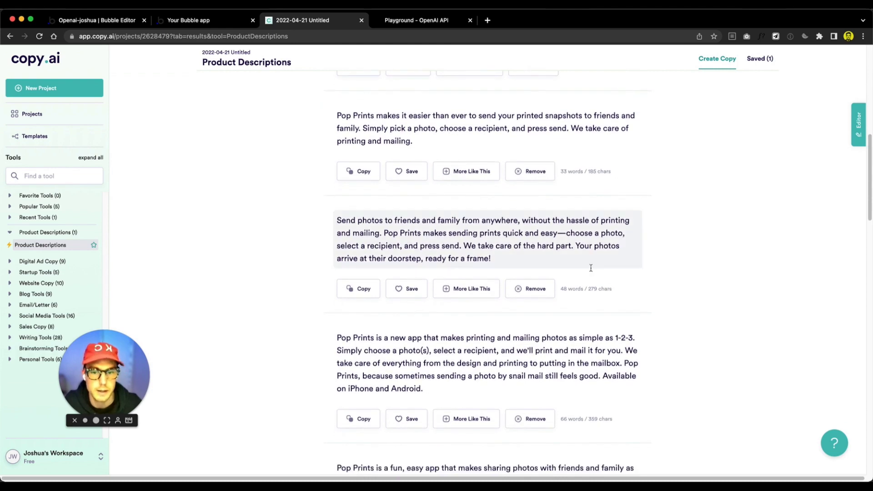
scroll(582, 279, up, 6)
scroll(582, 279, up, 4)
click(423, 20)
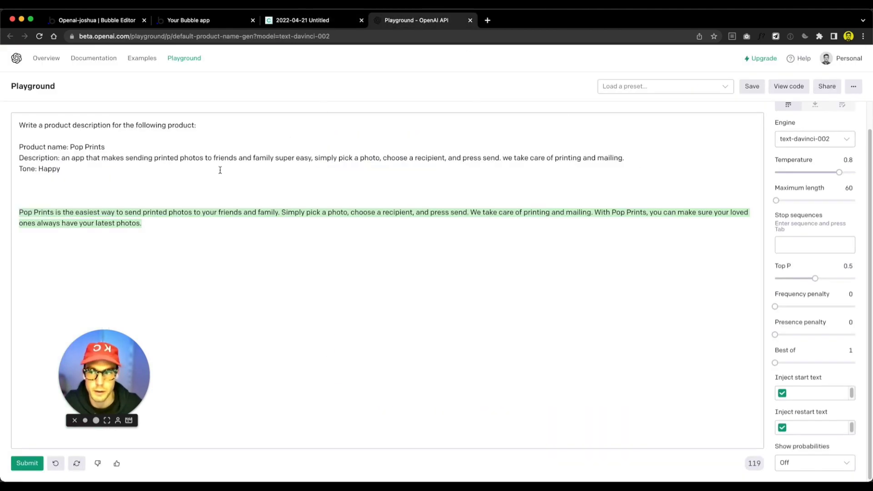
Reword the start of the prompt's first line to "Write three different" in place of "Write a"
click(46, 125)
text(three)
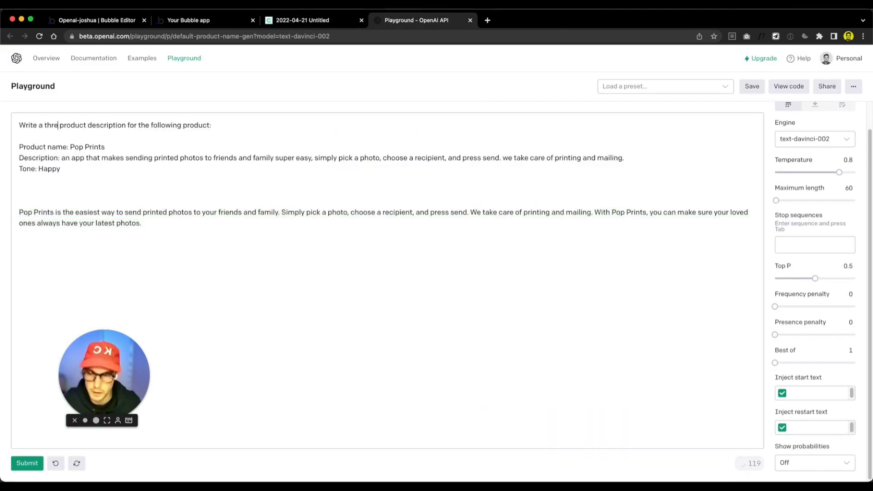
key(super+z)
key(BackSpace)
text(thre diff)
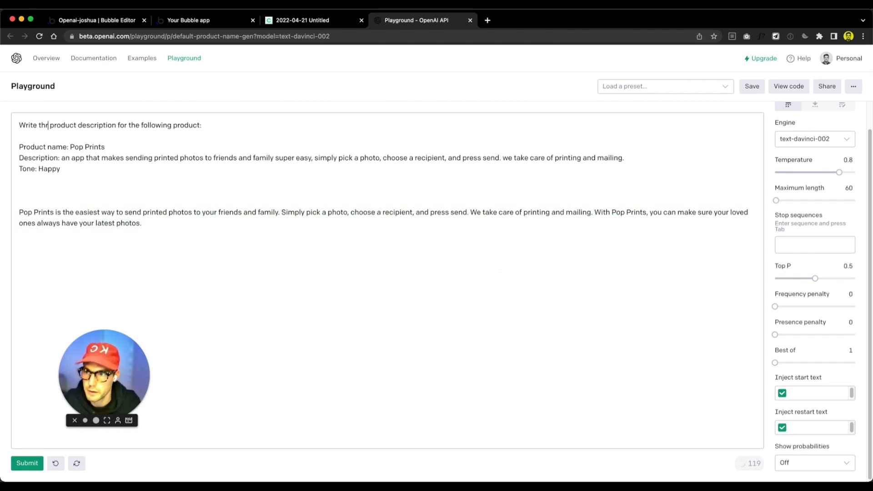
text(erent)
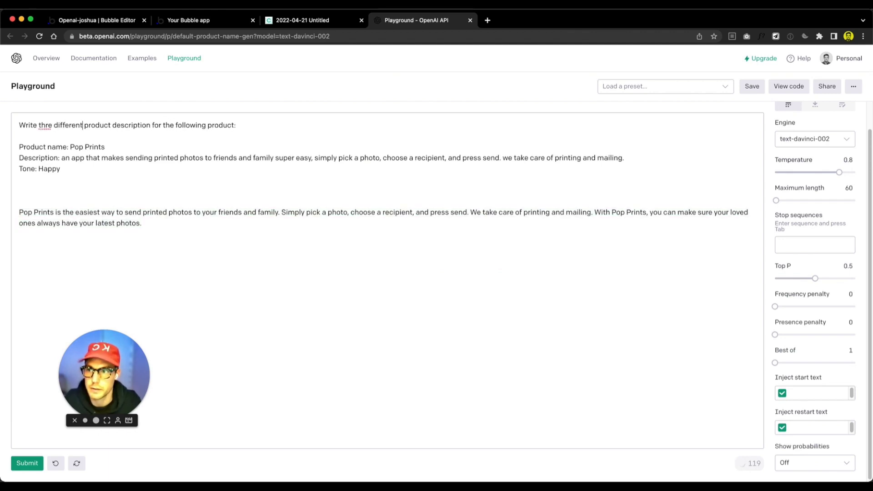
key(Left)
key(Left)
key(Left)
key(Left)
key(Left)
key(Left)
key(Left)
key(Left)
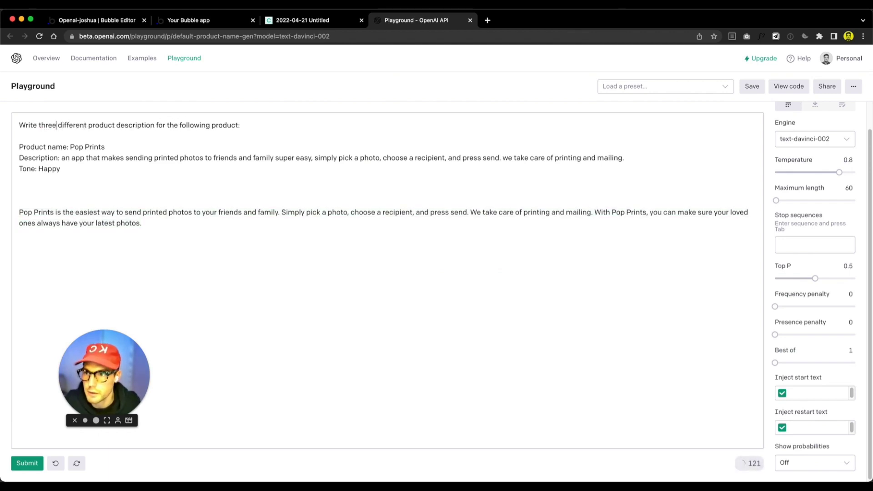
text(e)
Remove "product" before "description" and pluralize the noun so the line reads "Write three different descriptions for the following product:"
double_click(72, 125)
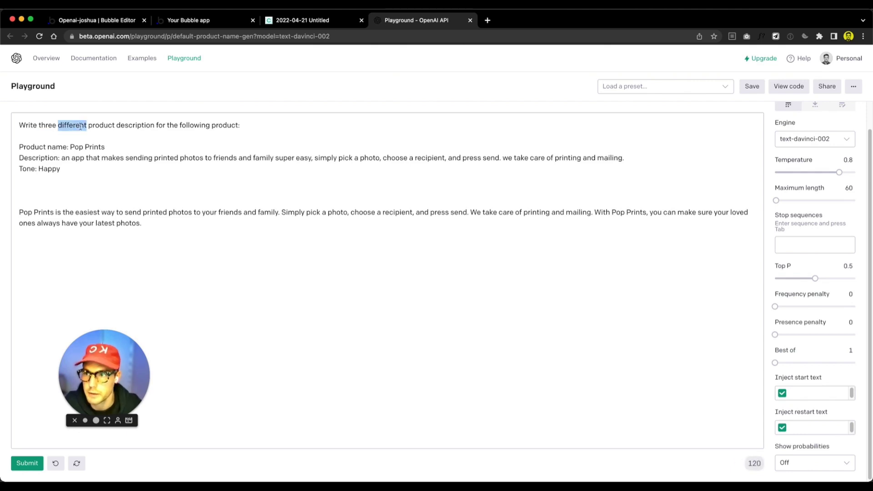
double_click(122, 125)
drag(116, 125, 87, 126)
key(BackSpace)
key(BackSpace)
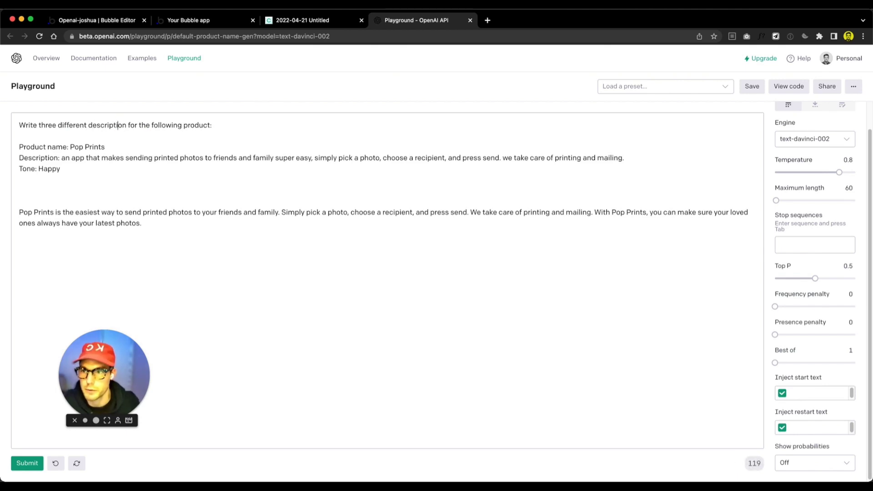
text(s)
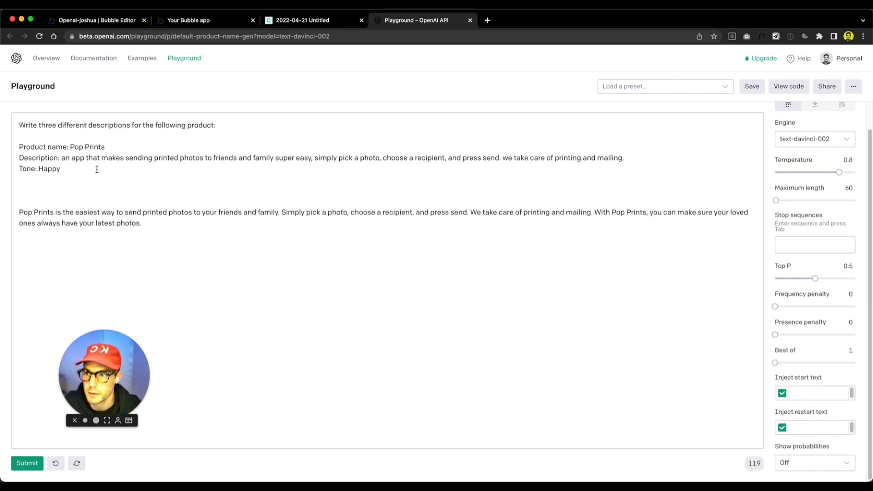
Delete the single Pop Prints response and submit the prompt asking for three different descriptions
drag(226, 243, 19, 191)
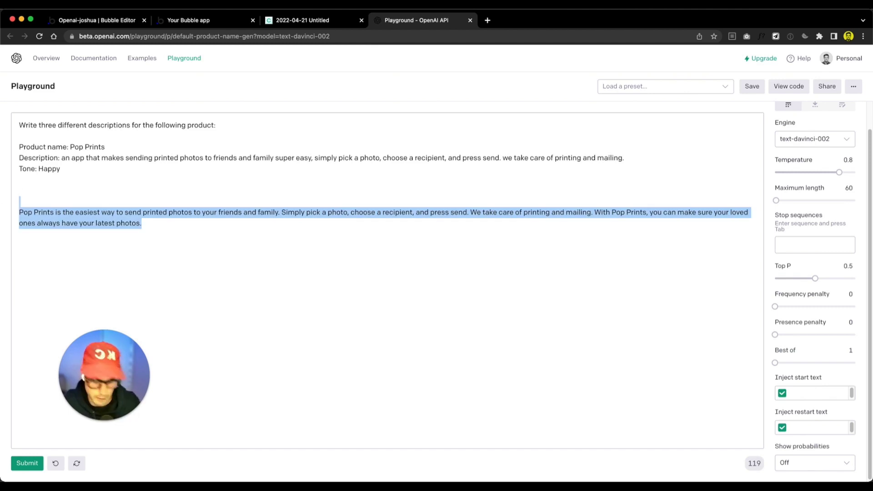
key(BackSpace)
click(27, 465)
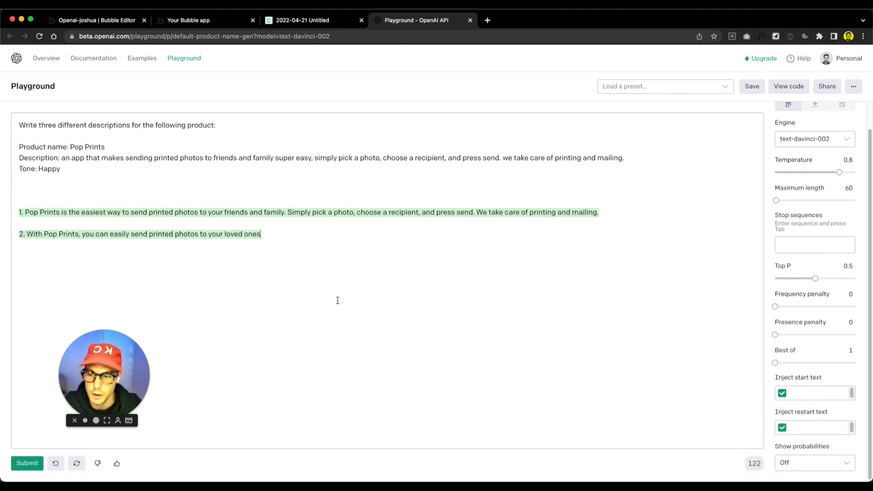
Set Maximum length to 200, delete the cut-off response and submit the prompt again
click(843, 189)
double_click(843, 189)
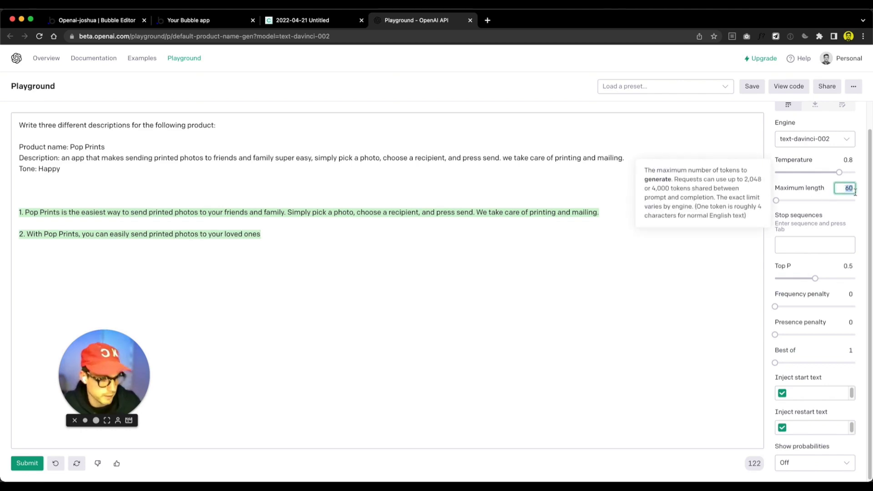
text(200)
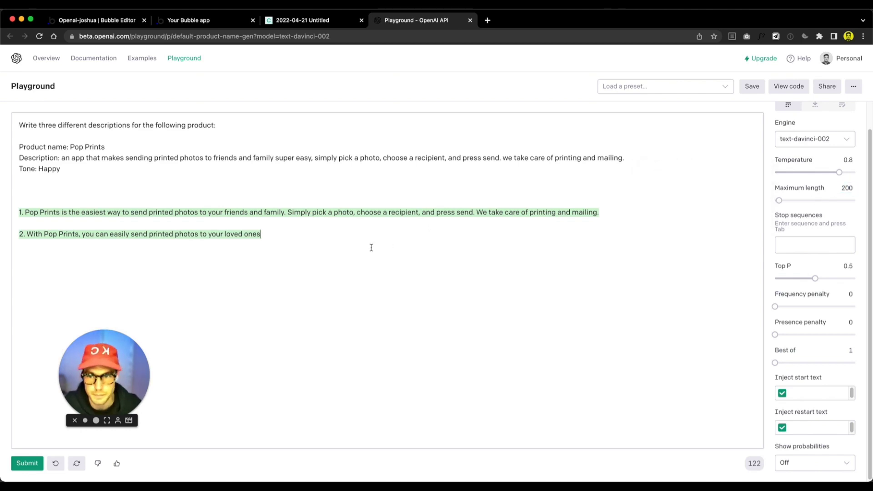
drag(372, 247, 18, 213)
key(BackSpace)
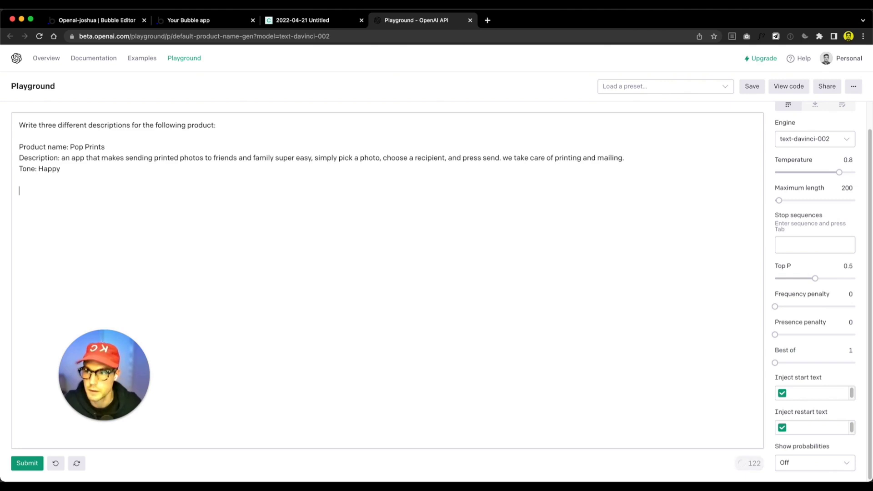
click(26, 463)
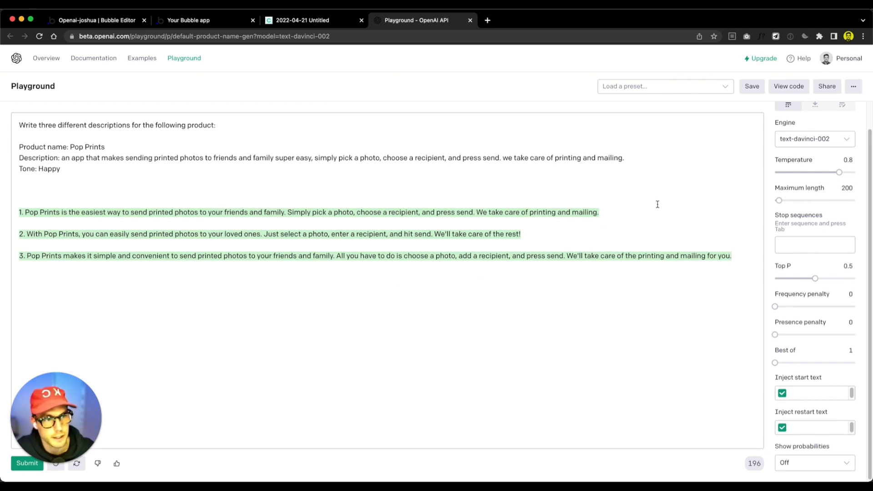
Narrow the Bubble editor window on its API Connector page to show the Playground beside it, and switch to the Playground
click(795, 92)
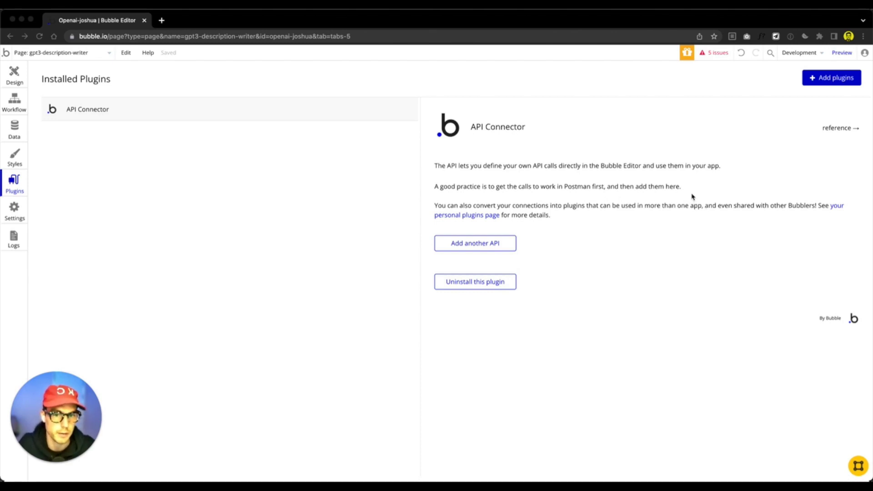
drag(871, 189, 609, 197)
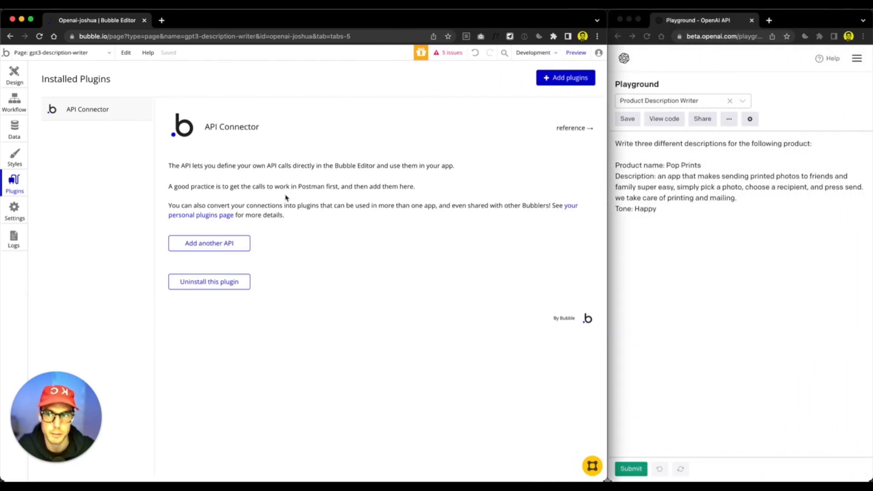
click(702, 209)
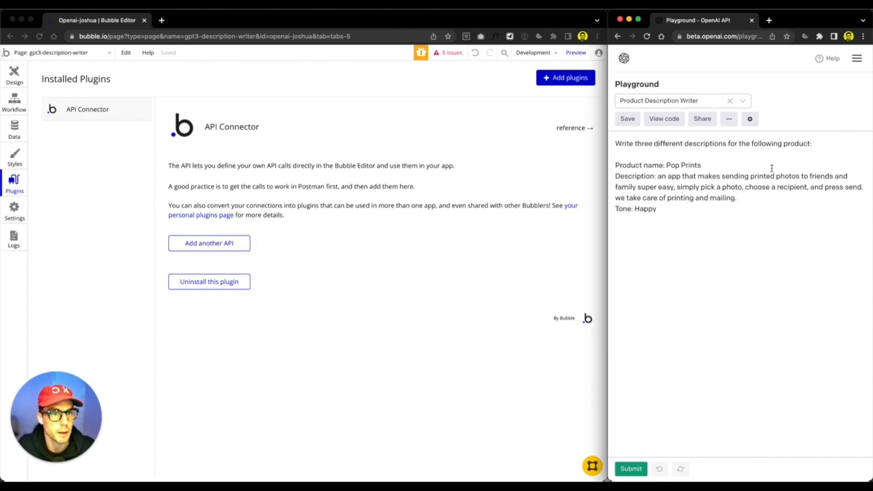
Show the prompt's API code in the Playground, and add an API named OpenAI to Bubble's API Connector
click(669, 121)
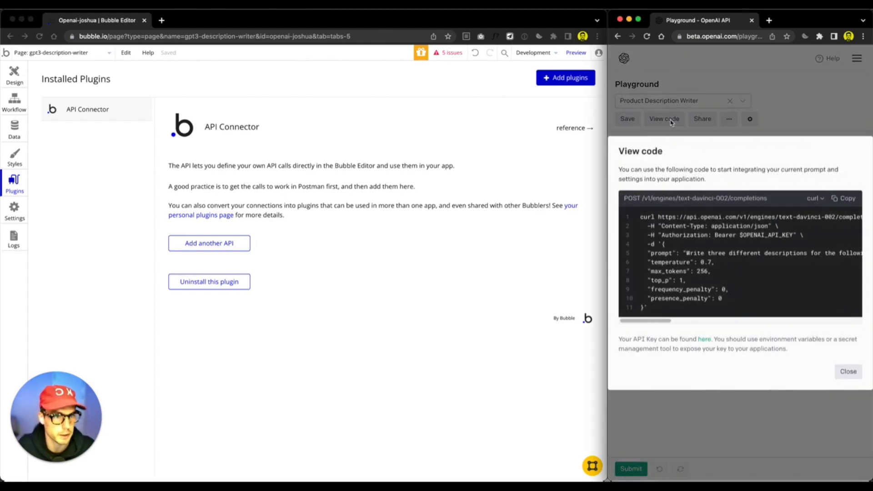
click(520, 278)
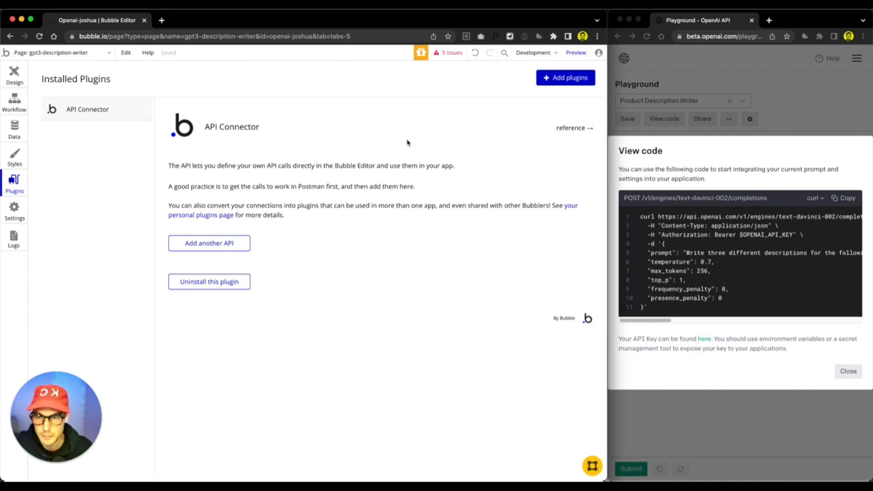
click(223, 243)
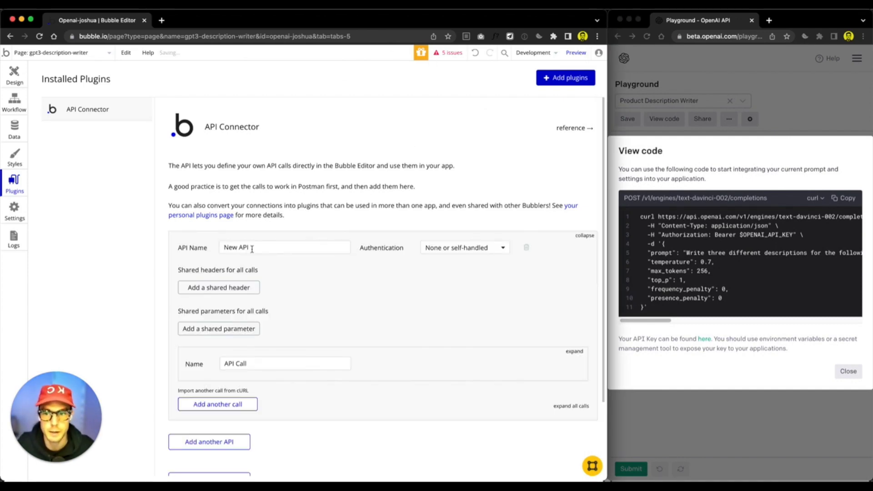
triple_click(252, 249)
text(OpenAI)
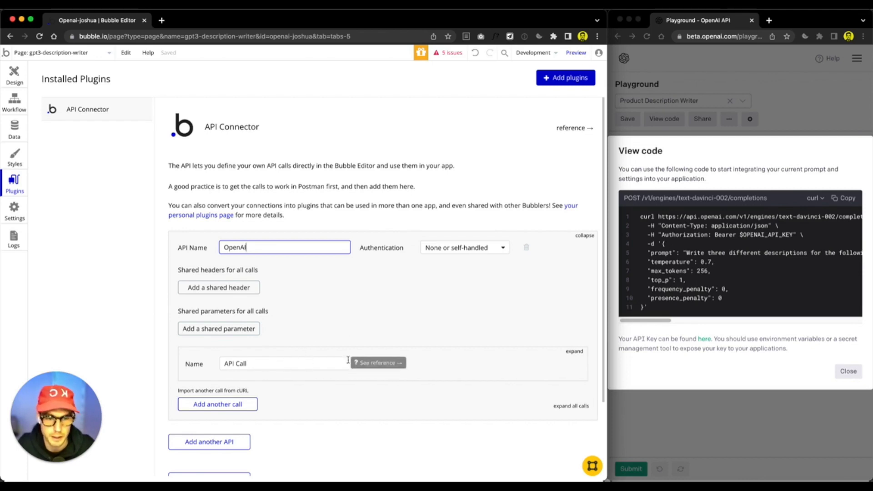
Expand the OpenAI API's call, name it Product Description and set it to be used as an Action
triple_click(251, 371)
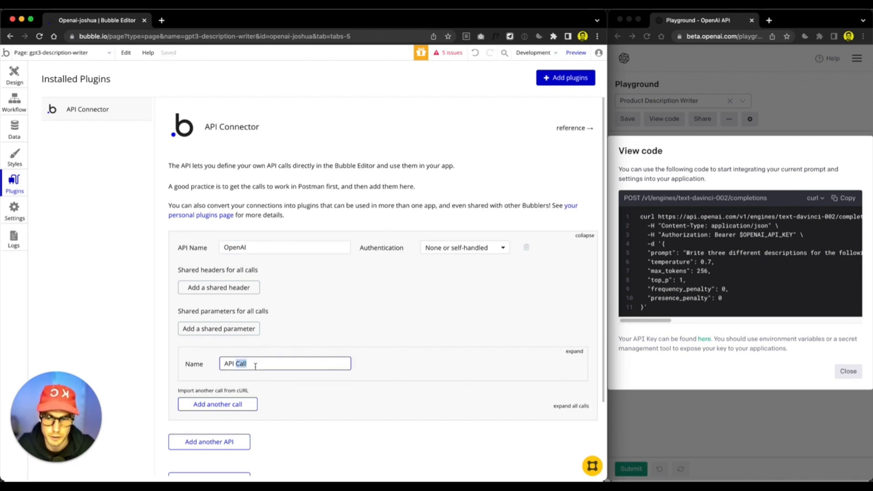
click(574, 351)
triple_click(297, 365)
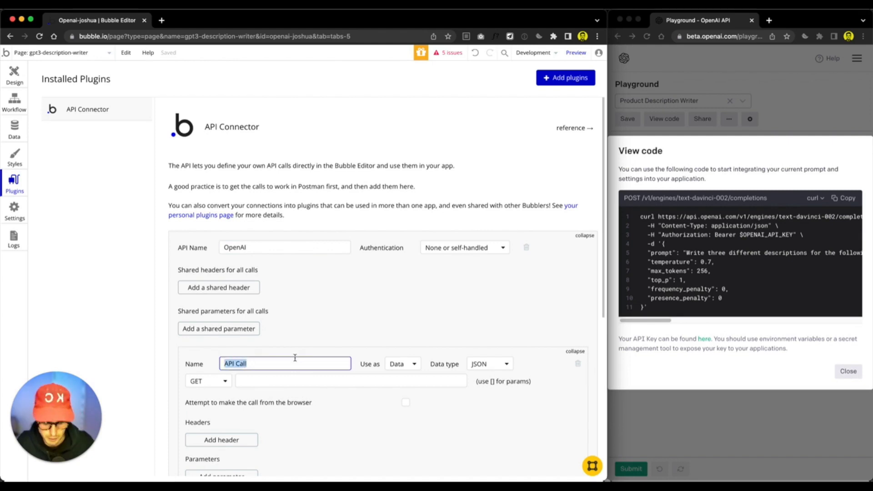
text(Product Description)
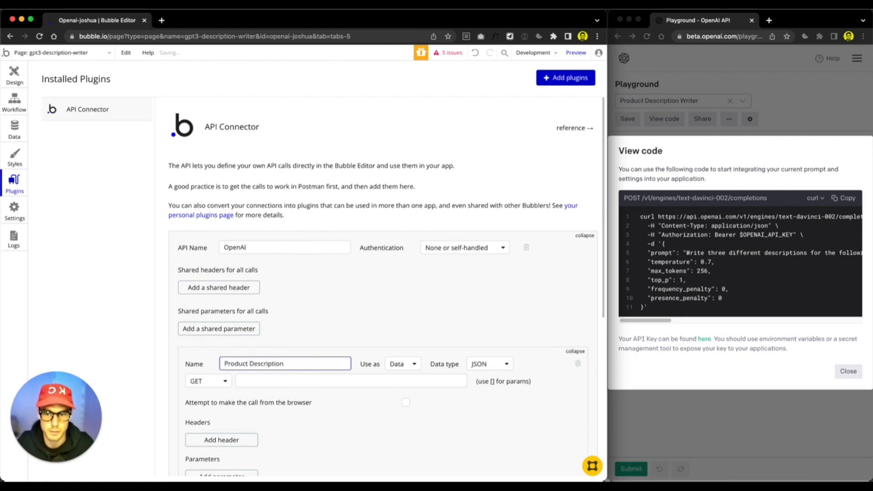
click(404, 367)
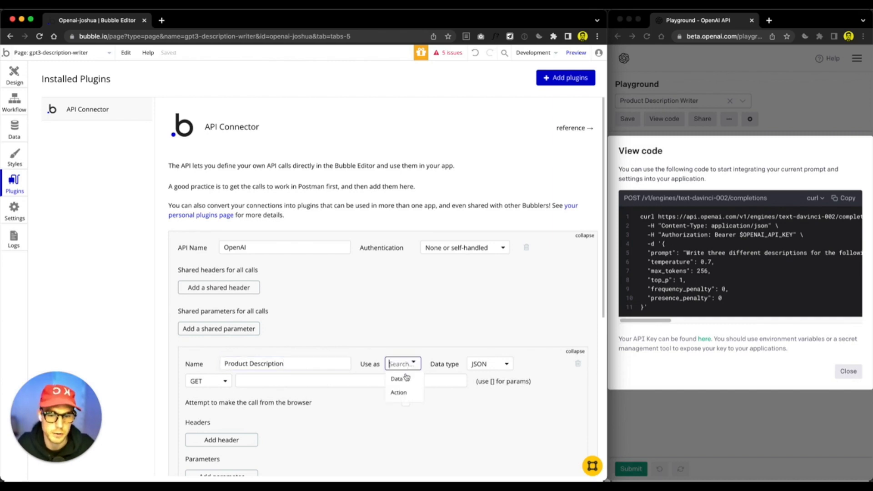
click(399, 392)
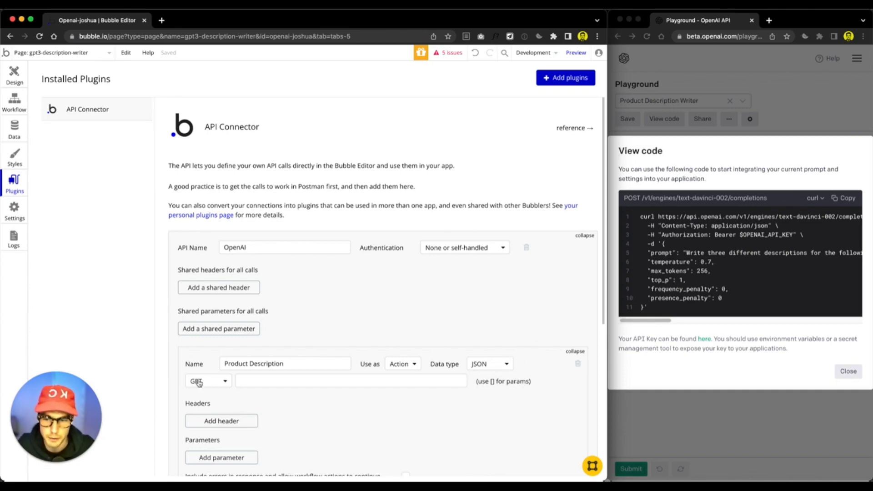
Check the request method in the Playground code and set the Product Description call's method to POST
click(636, 205)
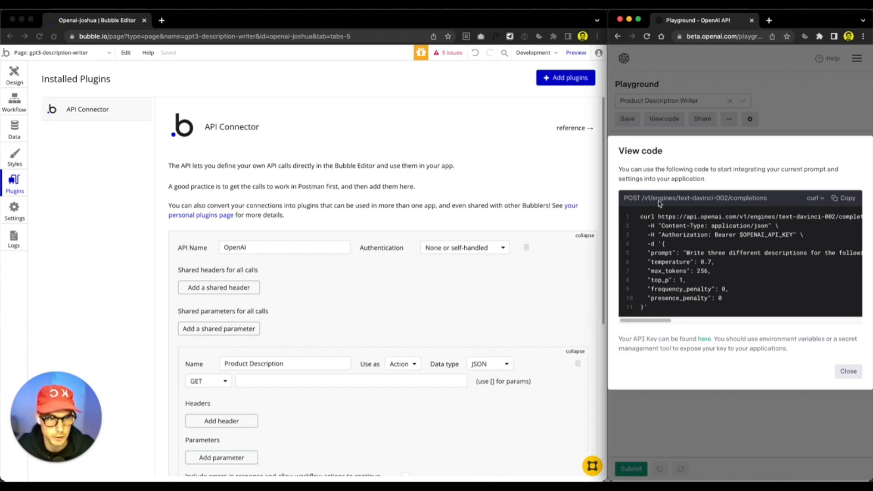
double_click(632, 196)
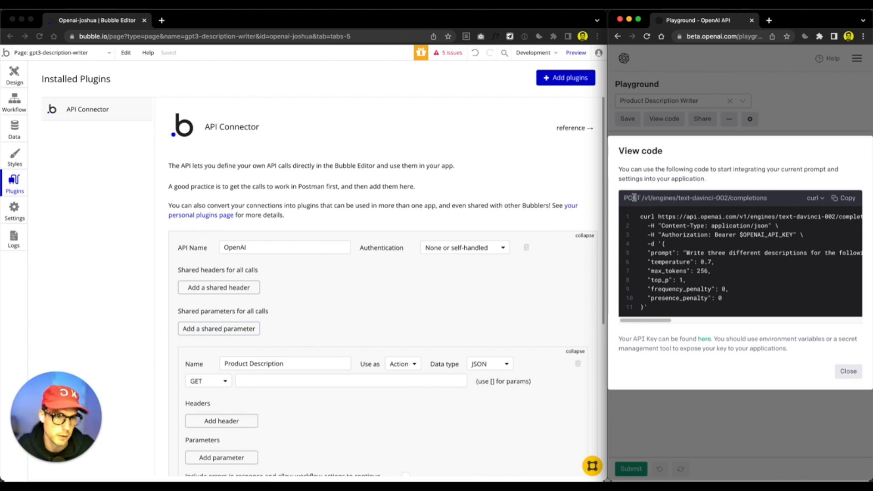
double_click(633, 198)
click(465, 316)
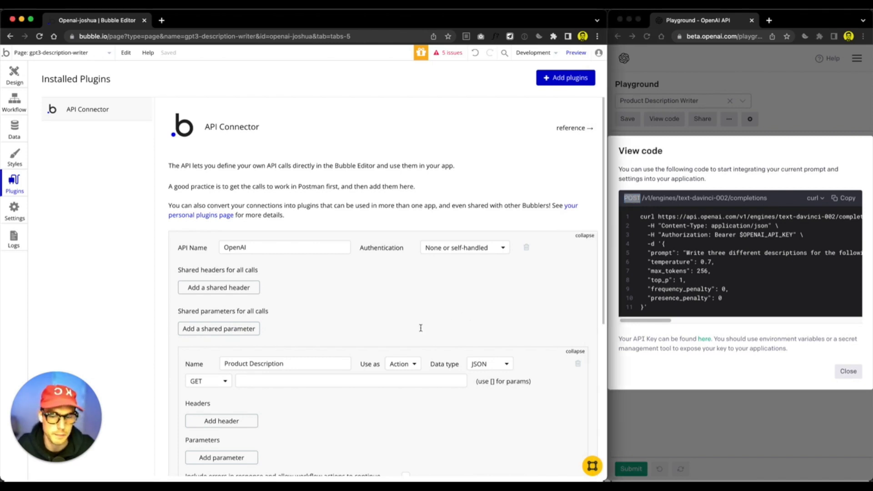
click(215, 384)
click(210, 411)
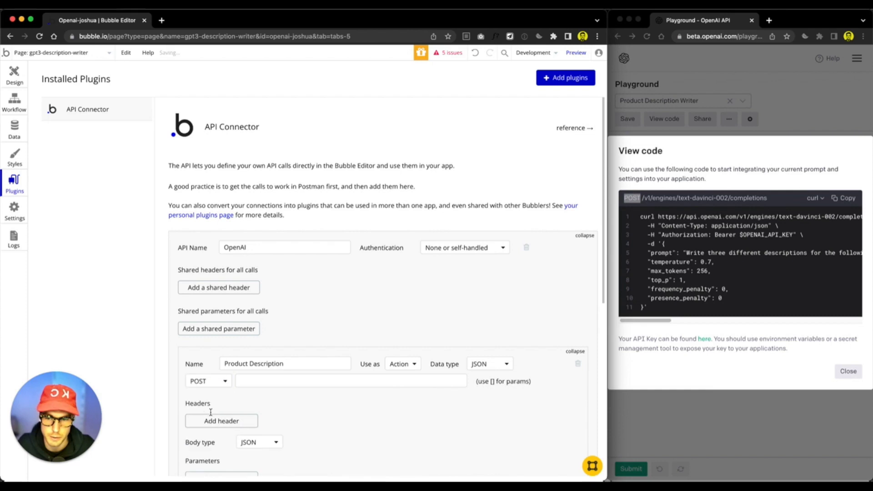
click(304, 381)
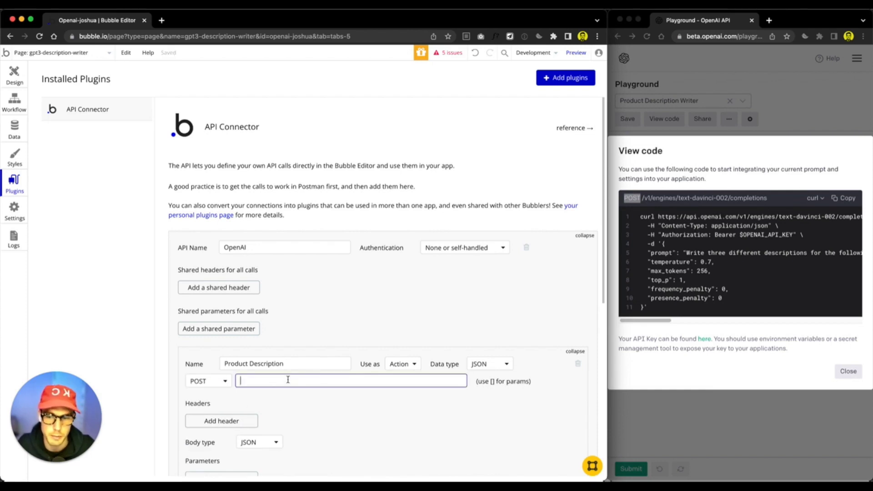
click(825, 230)
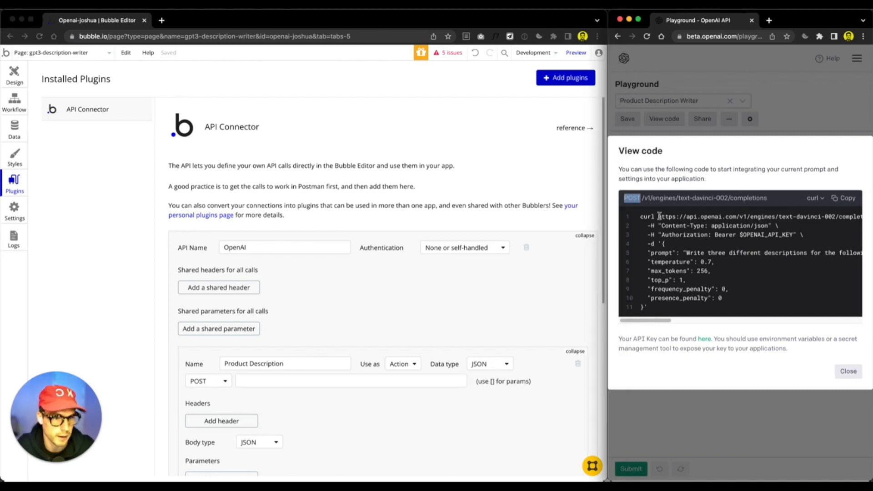
drag(658, 217, 861, 218)
key(super+c)
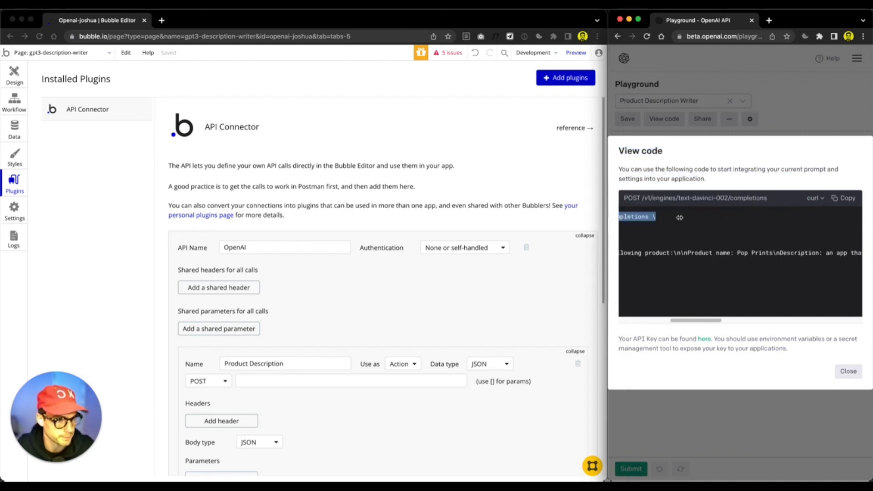
drag(644, 221, 654, 218)
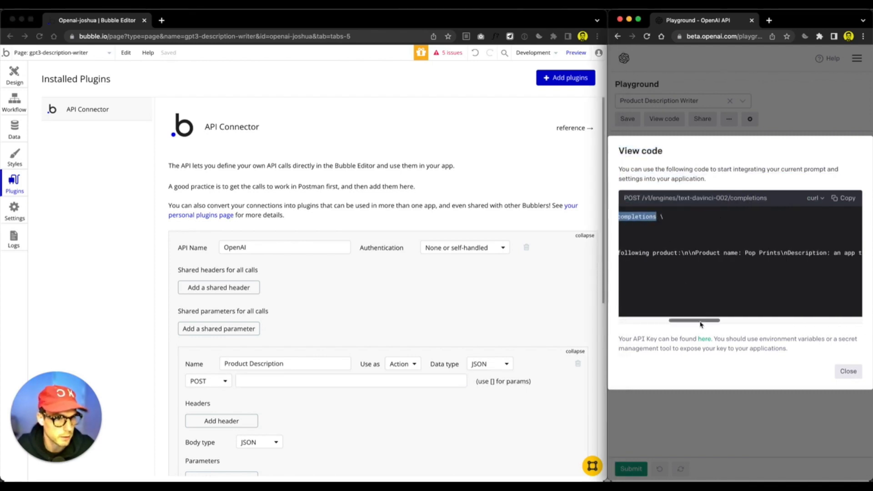
drag(702, 320, 660, 320)
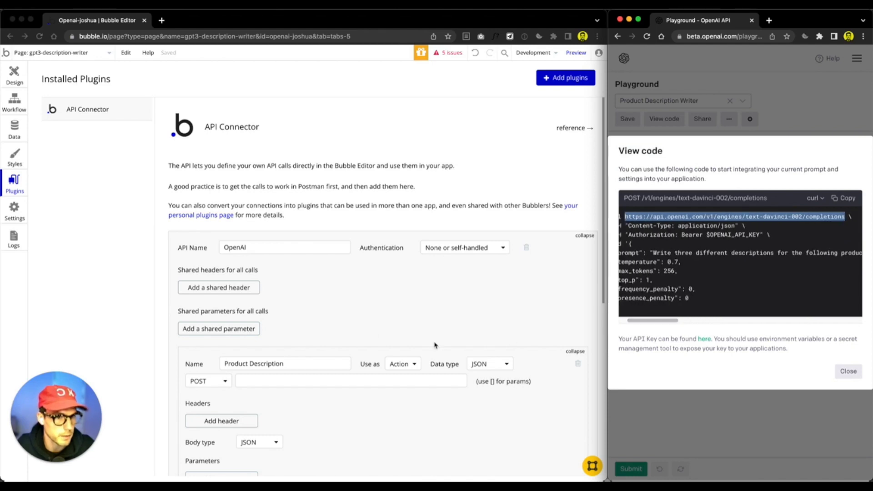
click(326, 381)
key(super+v)
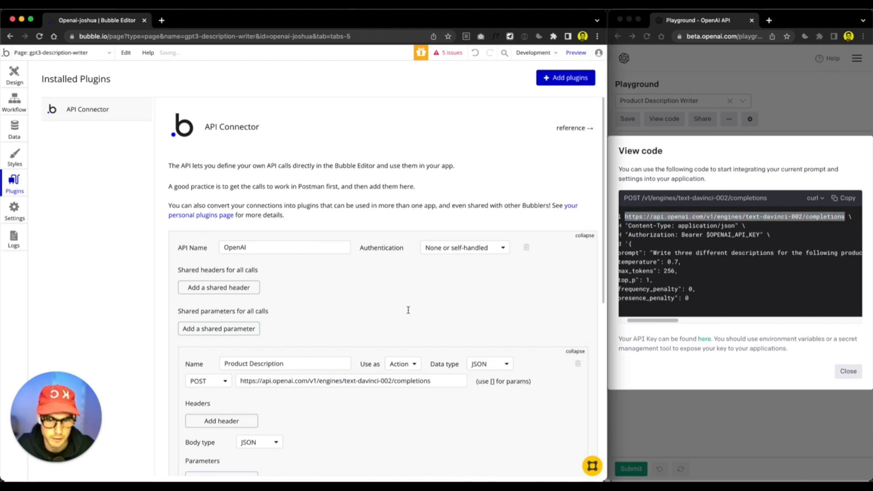
Examine the Playground code's library options, keeping curl, and its Content-Type and Authorization header lines
click(729, 154)
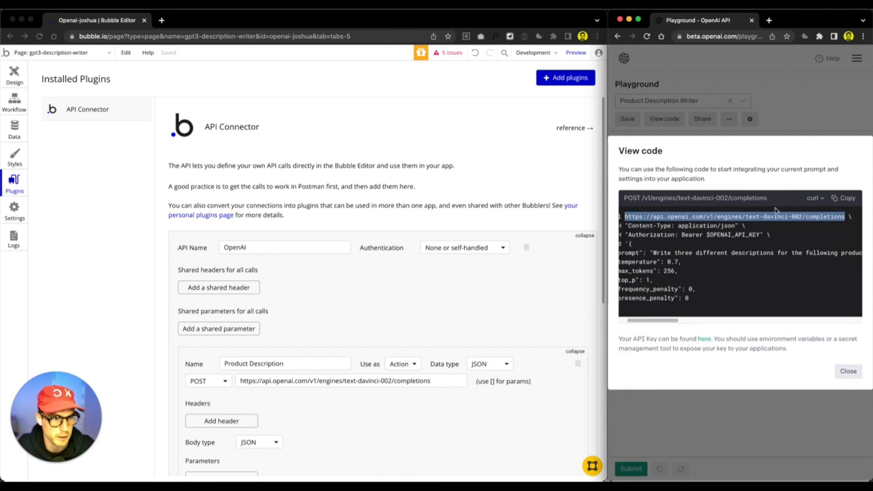
click(814, 202)
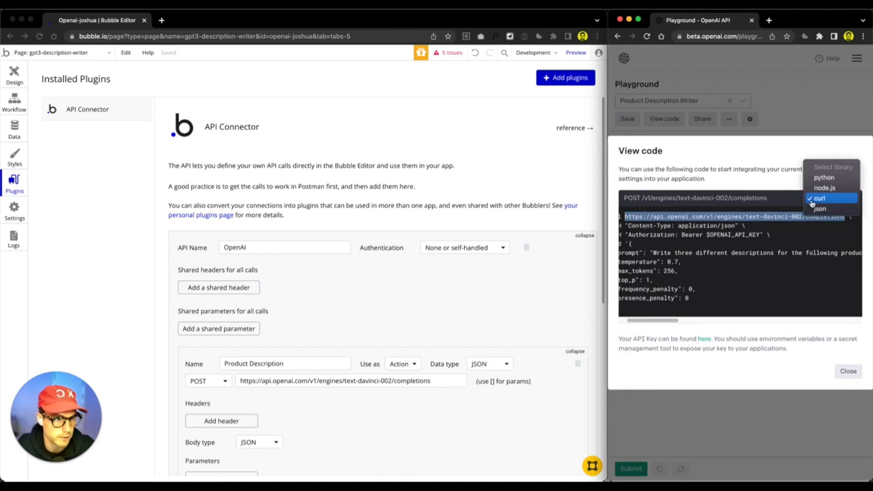
click(825, 203)
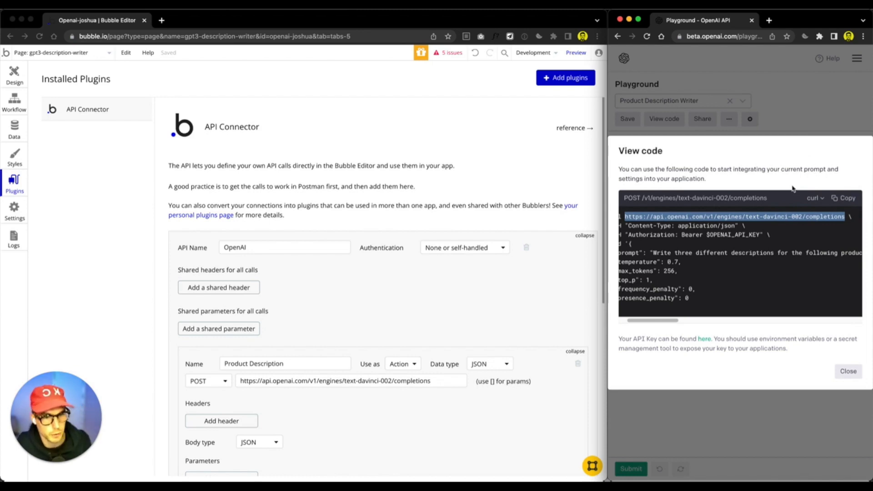
click(392, 339)
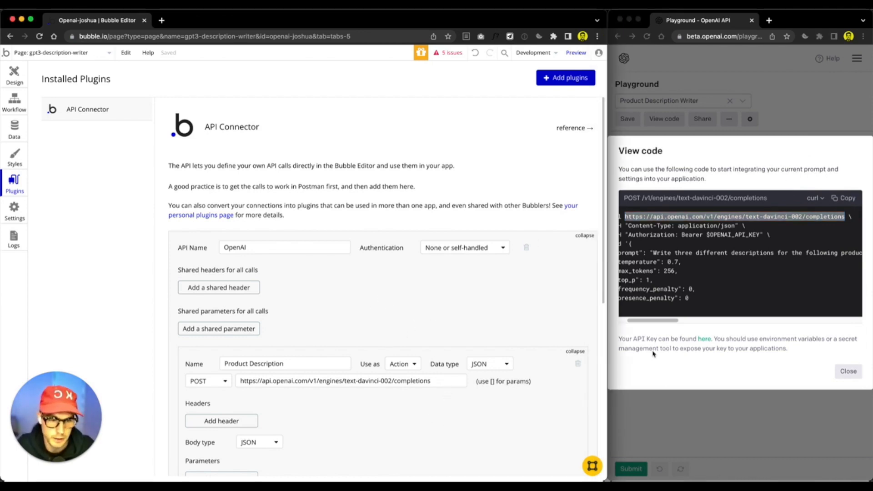
drag(654, 321, 649, 301)
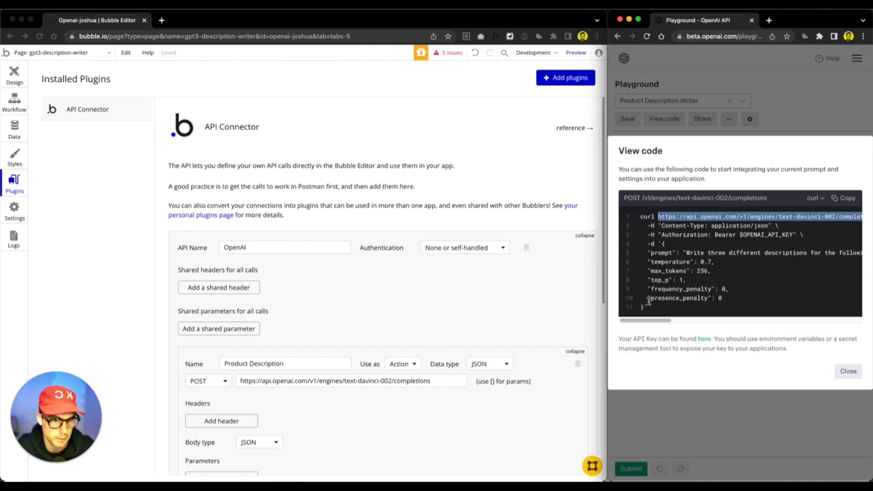
triple_click(653, 226)
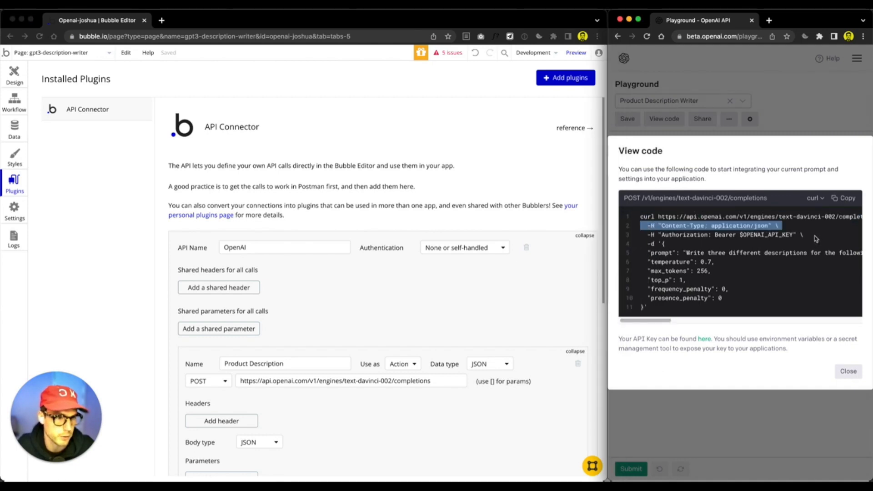
drag(803, 235, 645, 228)
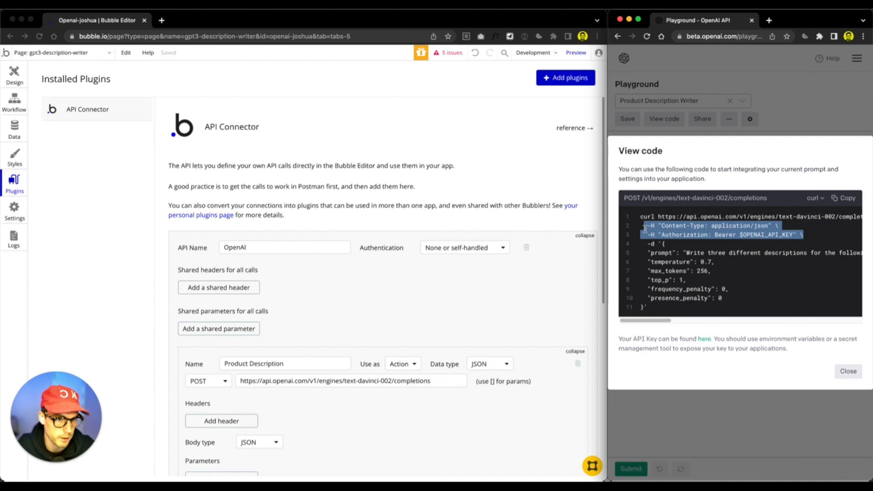
click(676, 230)
Add two blank headers to the Product Description call in Bubble
click(535, 442)
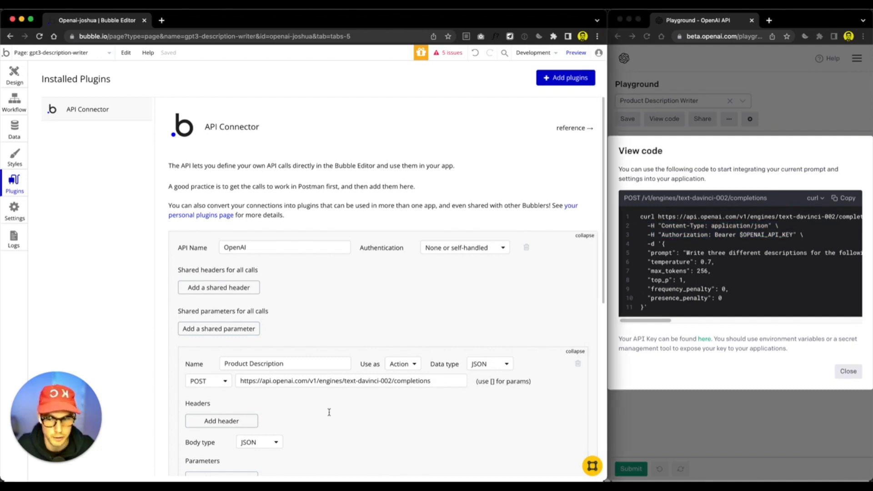
scroll(329, 413, down, 3)
click(222, 357)
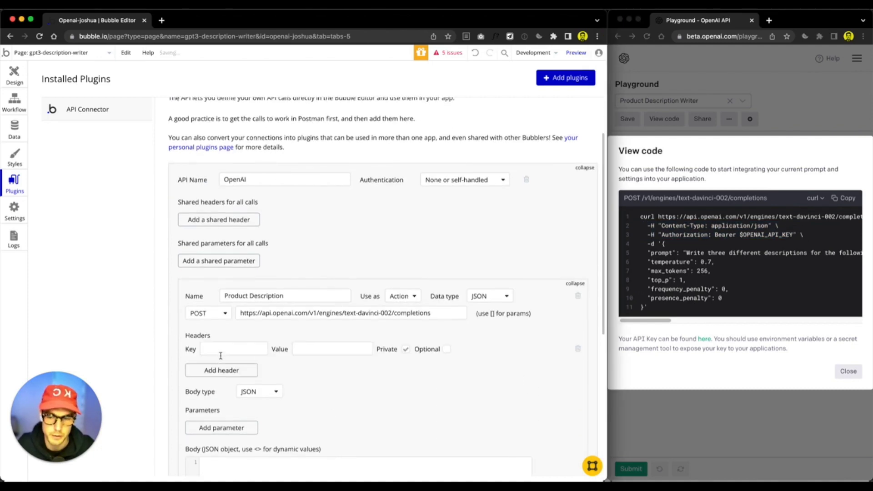
click(221, 368)
Fill in the first header with the key Content-type and the value application/json
click(224, 348)
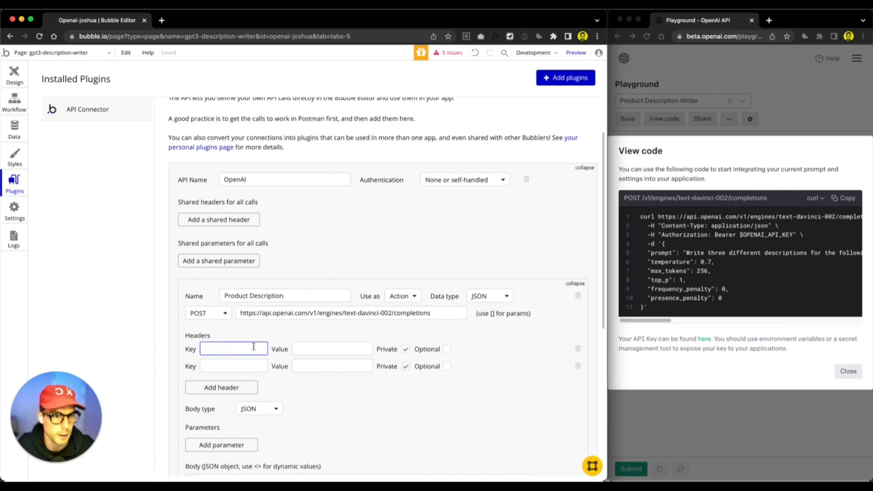
text(Content-)
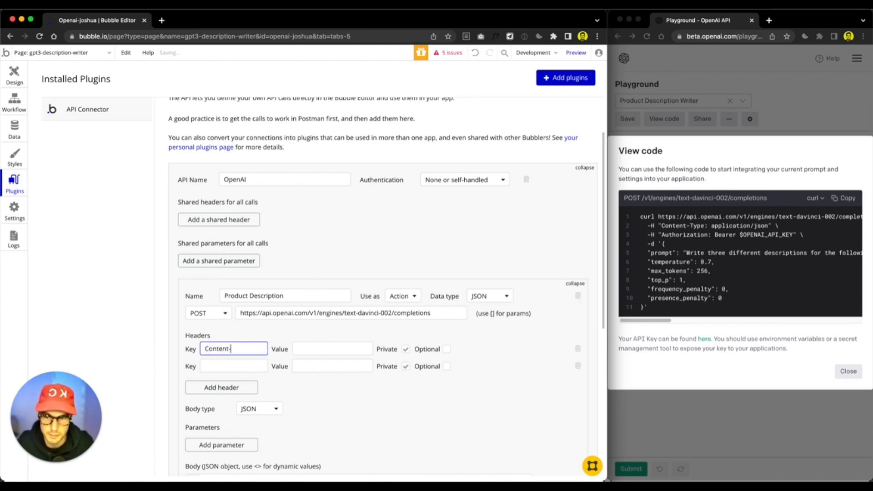
text(type)
key(Tab)
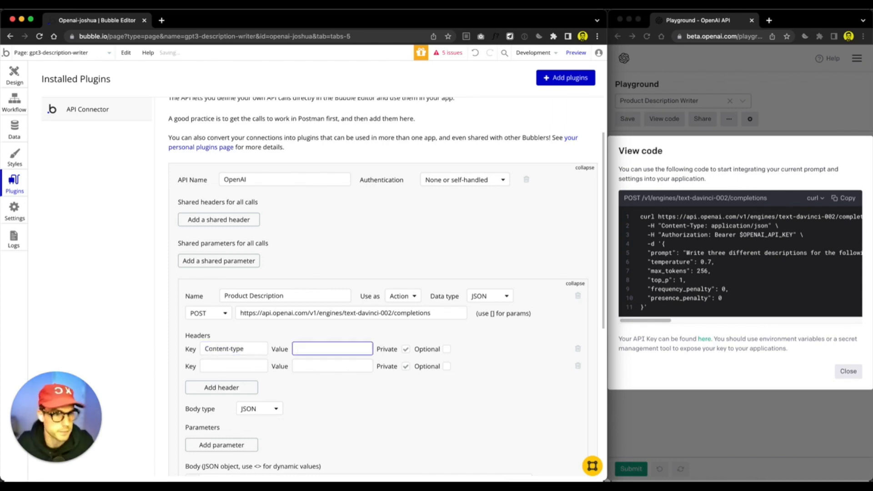
text(application/)
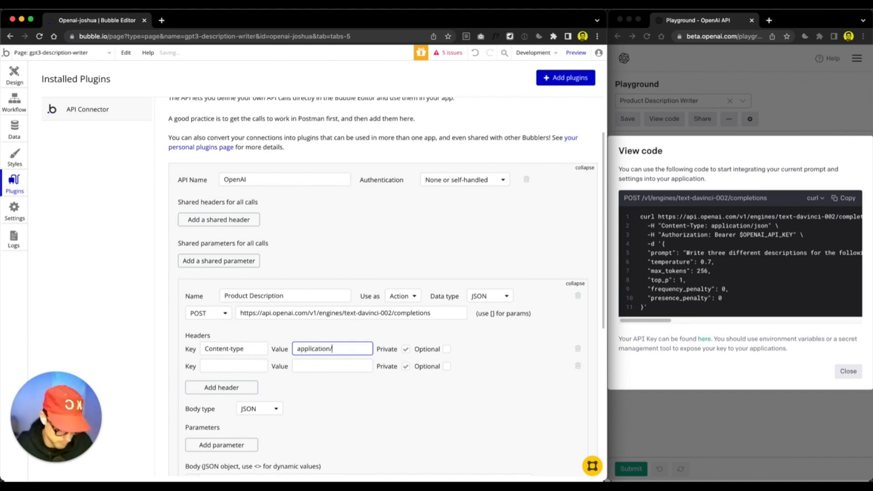
text(json)
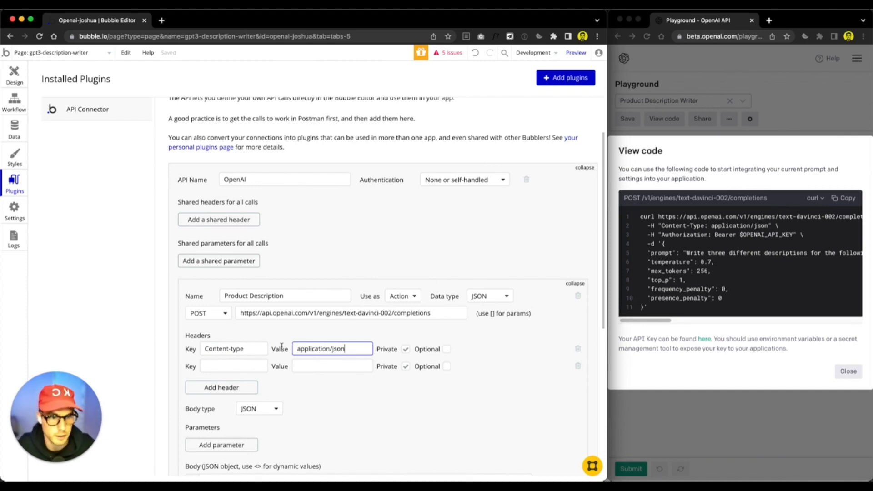
Enter Authorization as the key of the empty second header in the Product Description call, matching the sample code
click(250, 370)
double_click(683, 234)
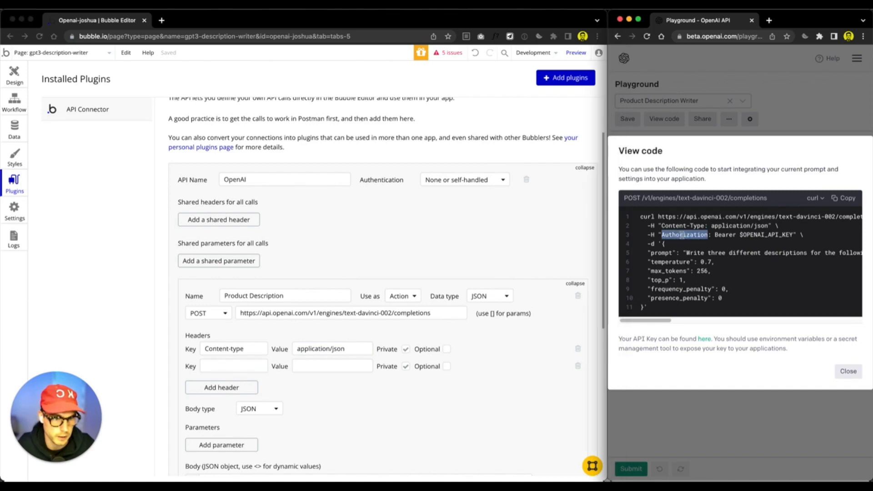
click(249, 368)
text(Au)
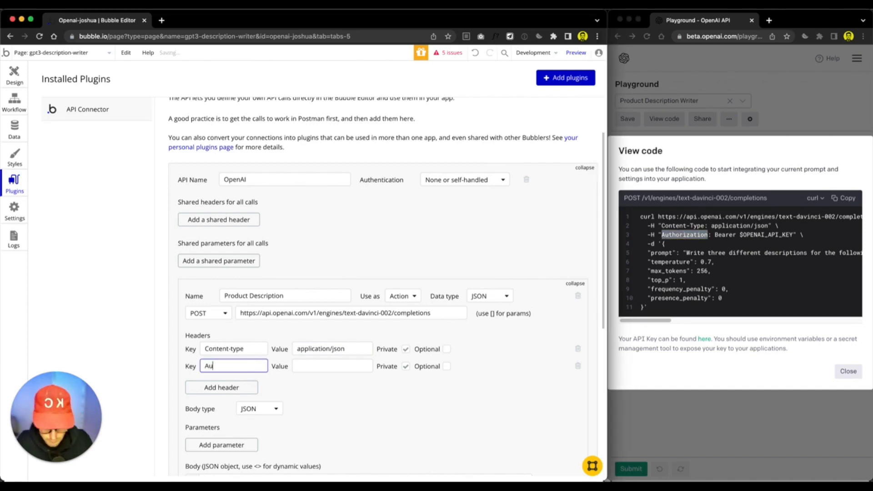
text(thorization)
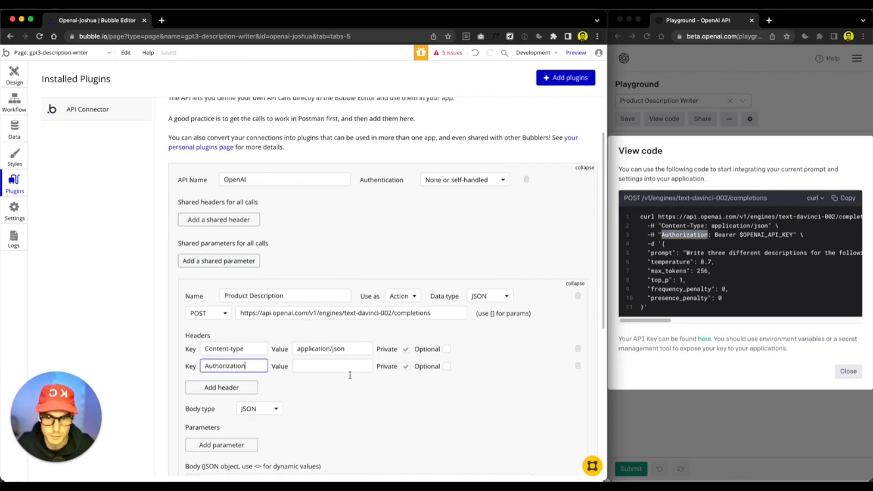
Copy the word Bearer from the sample code into the Authorization header's value, followed by a space
click(350, 369)
double_click(725, 234)
key(super+c)
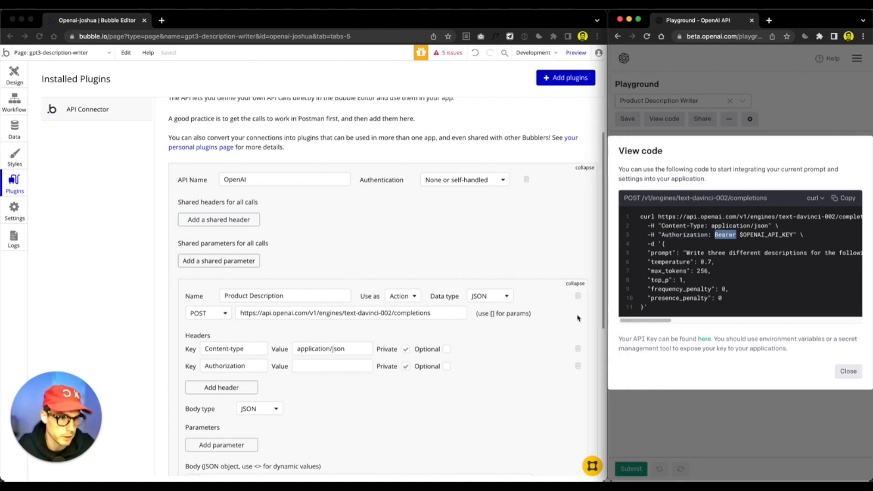
click(333, 367)
key(super+v)
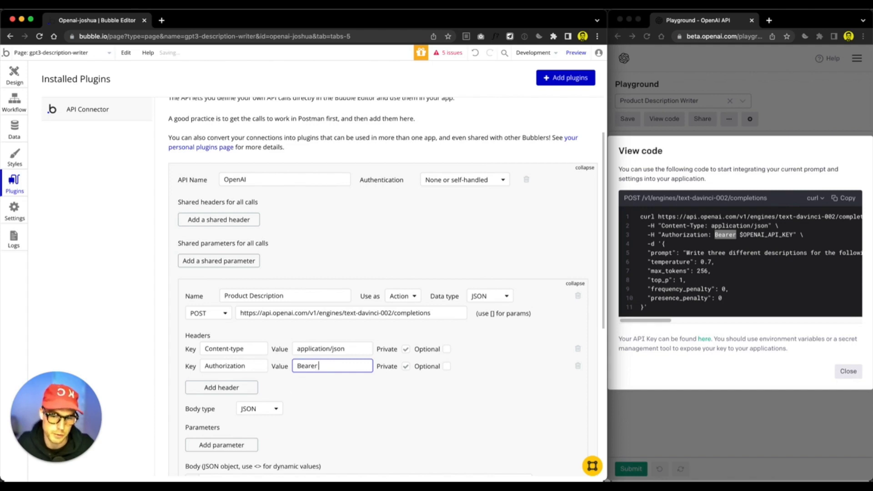
Close the code sample and widen the Playground window to its full layout with the account menu
click(782, 116)
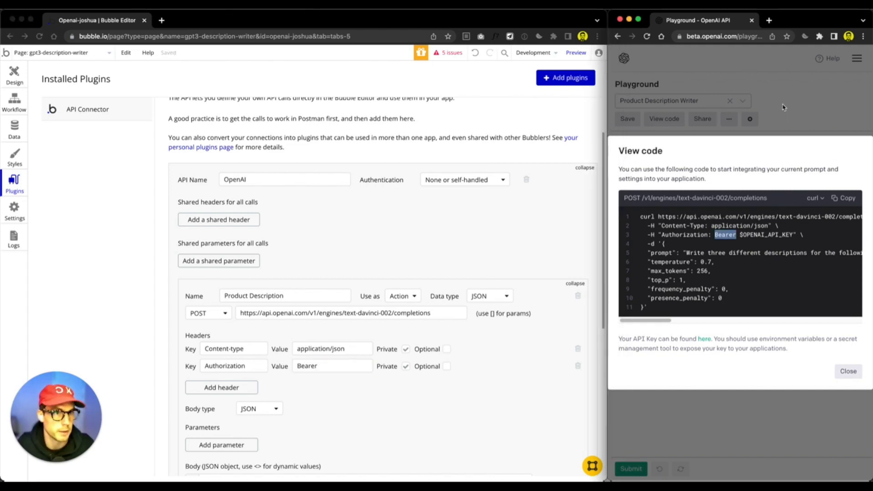
click(783, 108)
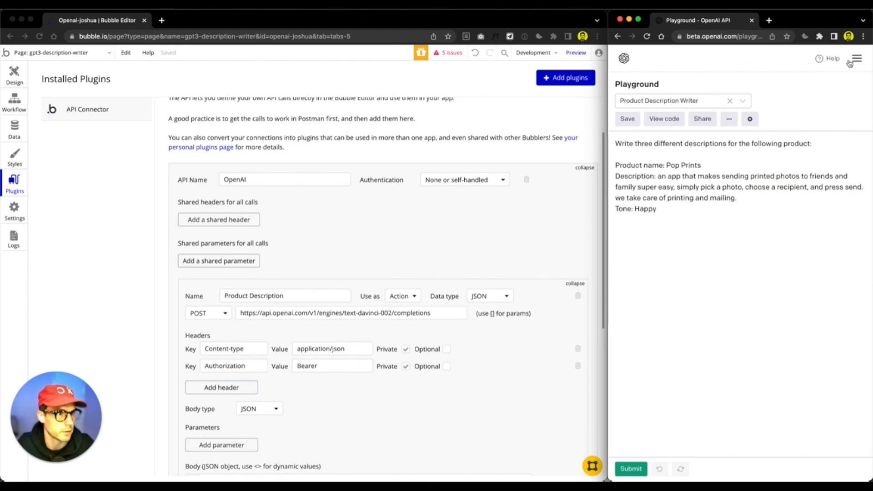
click(849, 62)
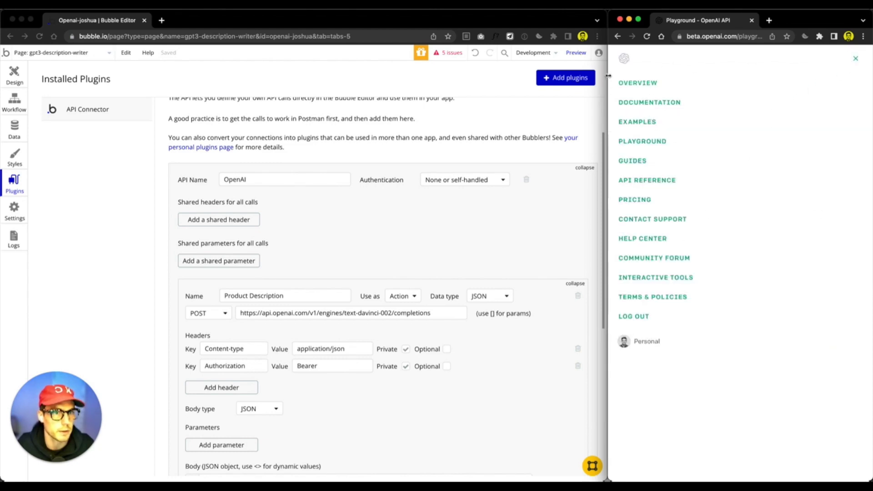
drag(608, 75, 263, 76)
click(855, 58)
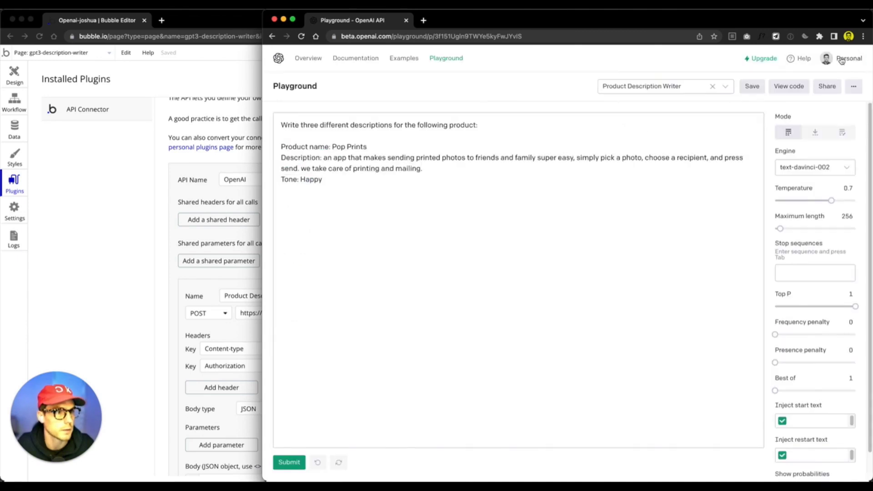
Open the account's API keys page in a new tab and copy the existing secret key
click(842, 62)
right_click(806, 135)
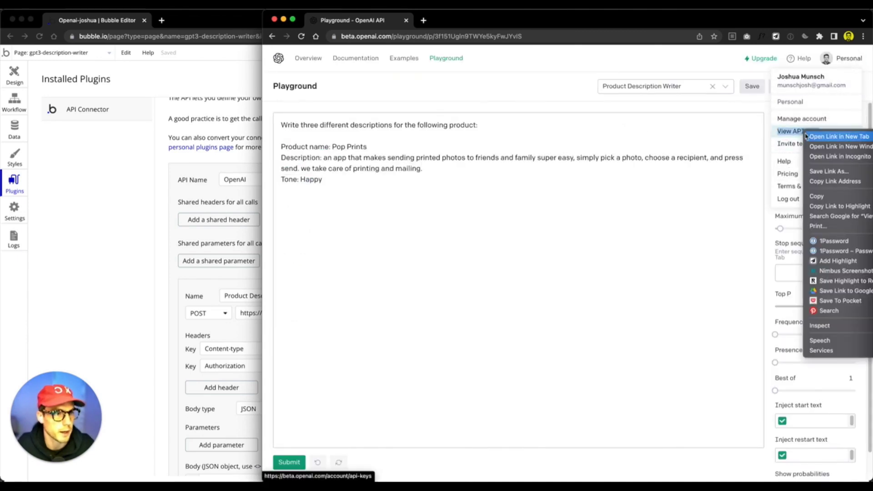
click(811, 136)
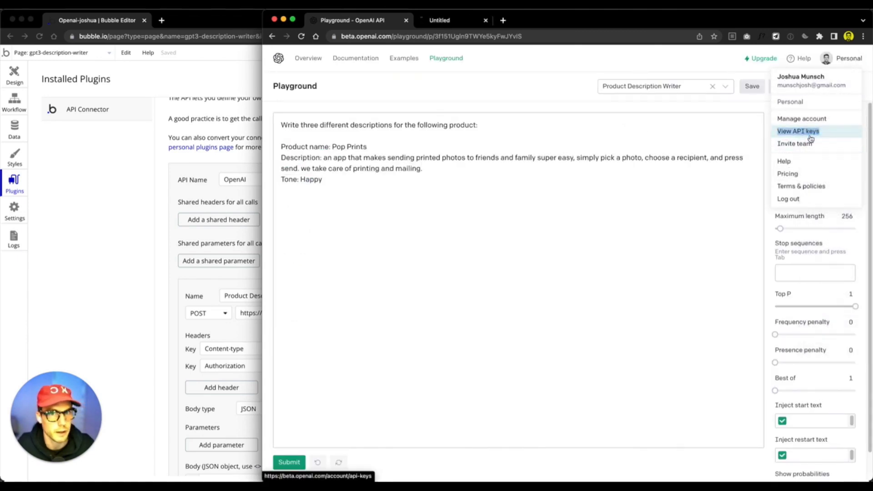
click(461, 21)
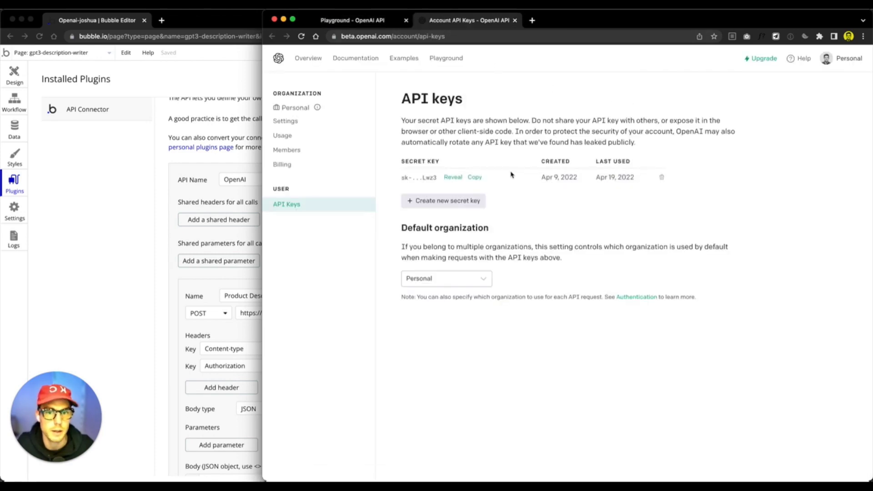
click(474, 178)
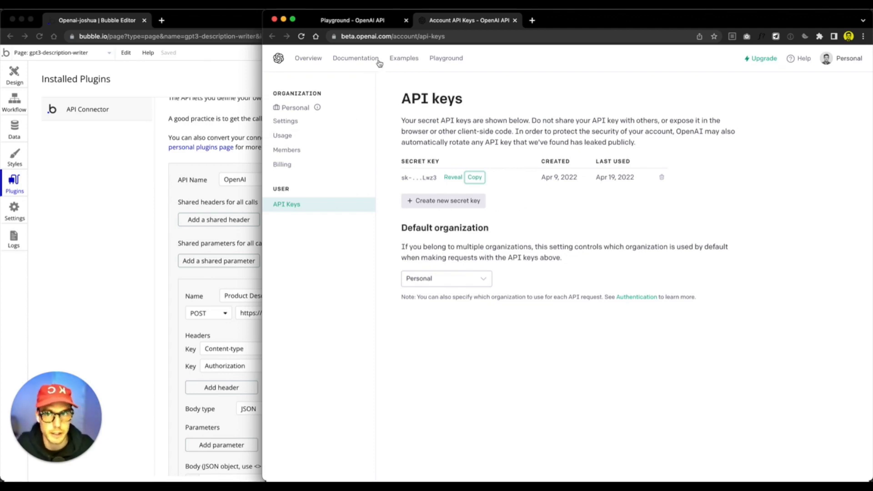
Narrow the OpenAI window beside the Bubble editor again and reopen the code sample in the Playground
drag(264, 87, 601, 89)
click(682, 21)
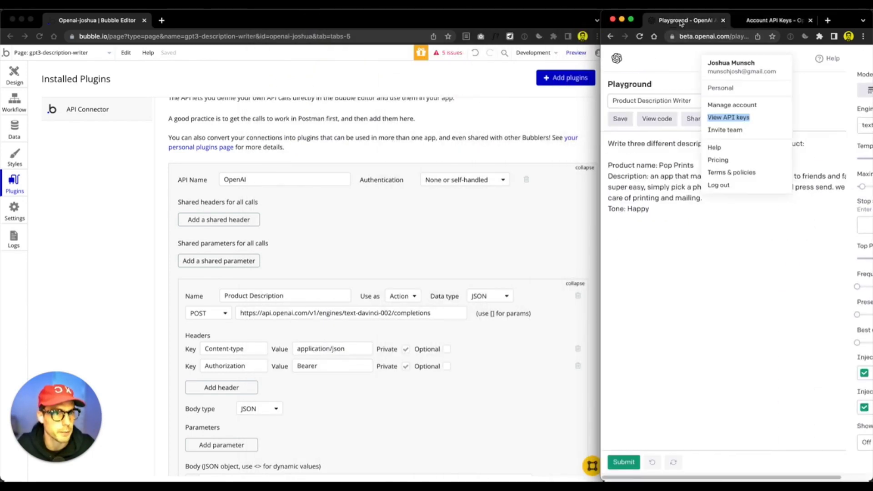
click(664, 119)
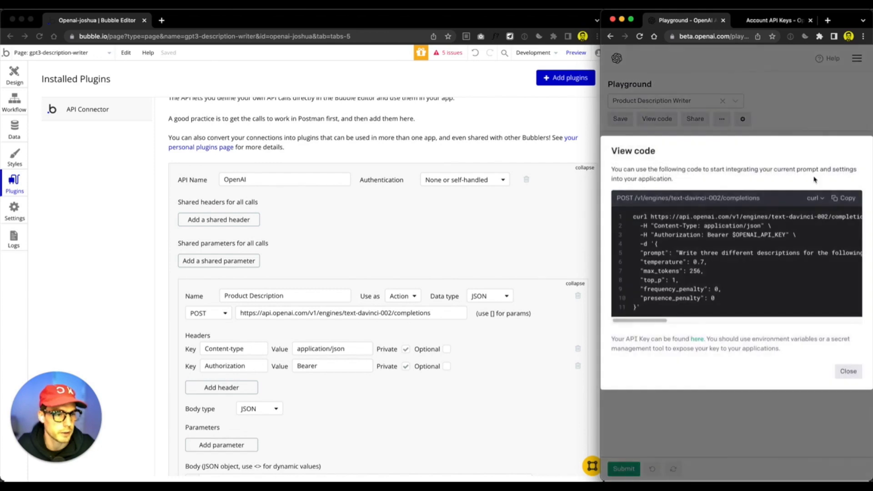
Paste the secret API key after Bearer in the Authorization header's value and check the complete entry
click(344, 303)
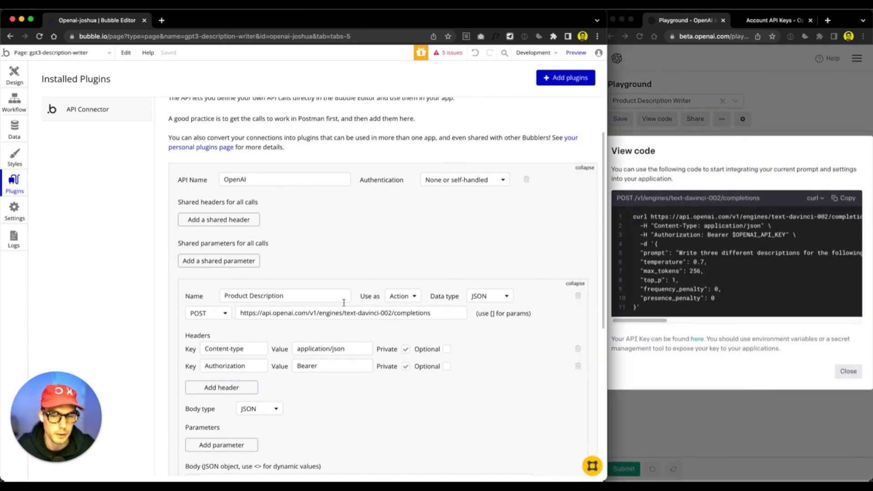
click(332, 369)
key(super+v)
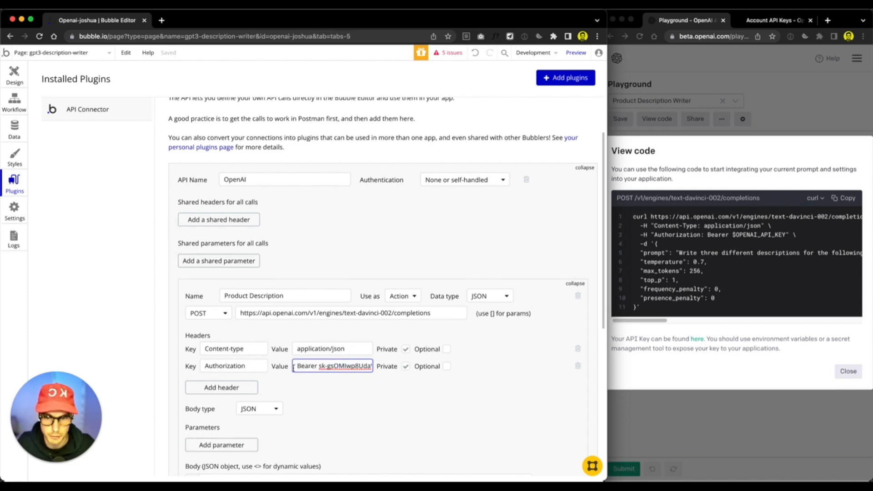
click(318, 366)
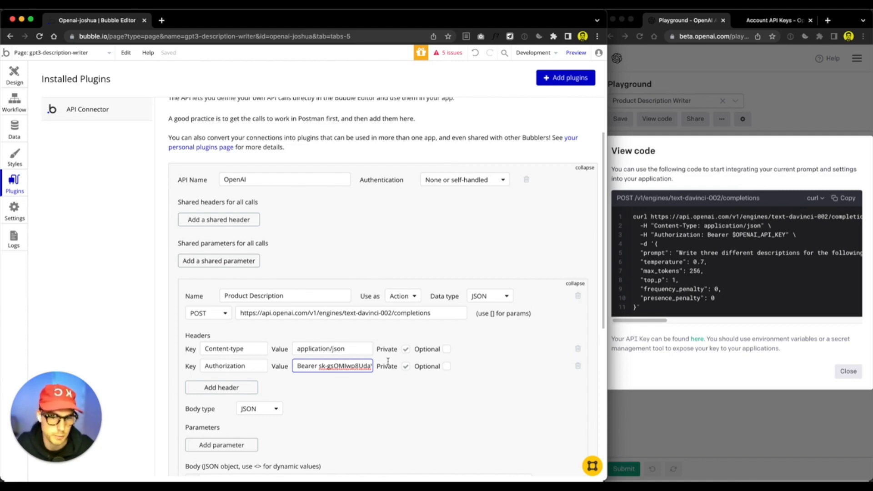
triple_click(331, 369)
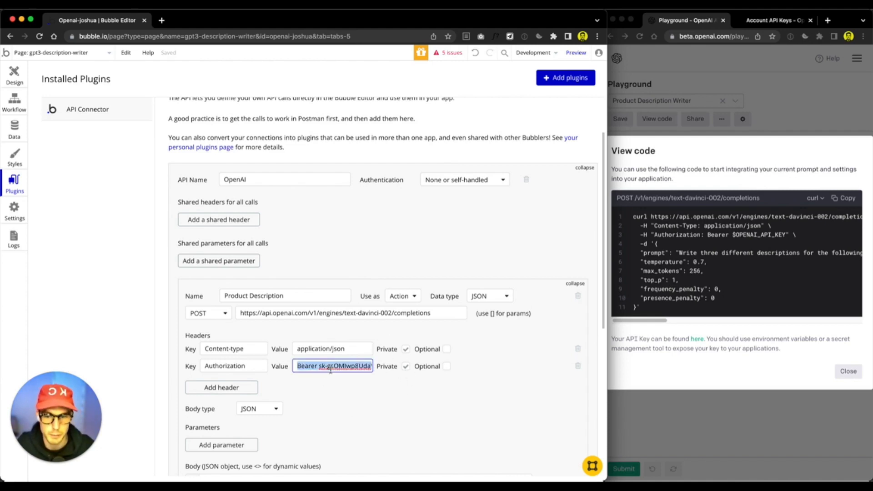
click(354, 392)
Copy the JSON data block from the sample code into the call's body and add the missing opening brace on line 1
scroll(406, 400, down, 3)
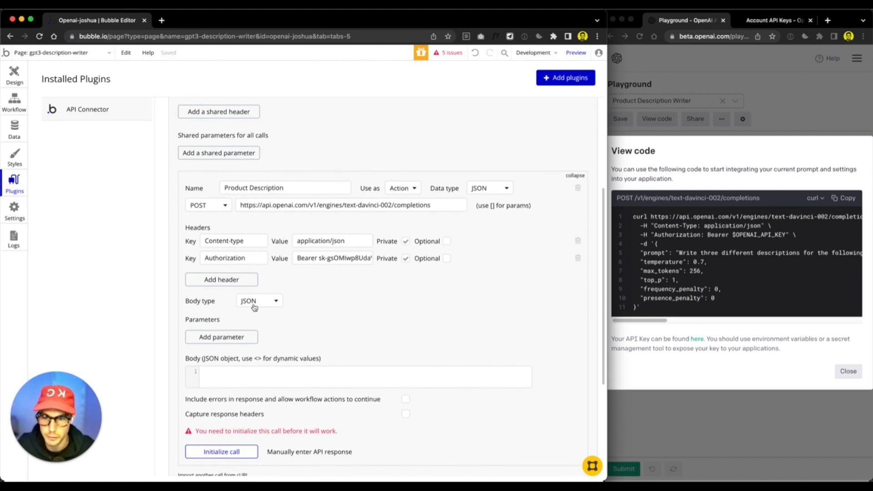
click(211, 380)
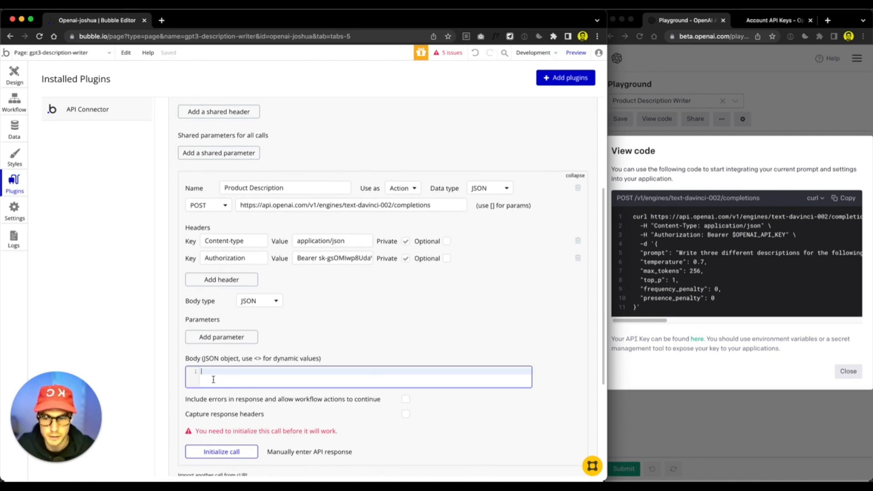
click(631, 276)
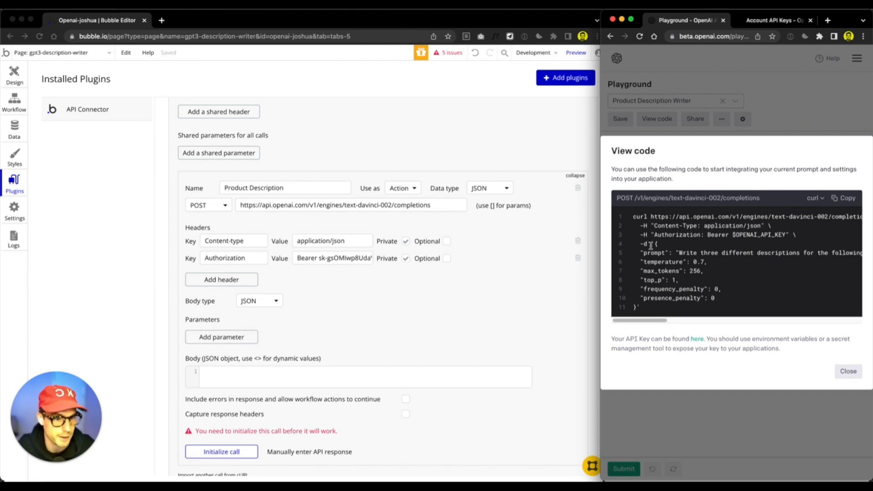
mouse_move(635, 309)
mouse_down()
mouse_move(657, 244)
mouse_move(664, 264)
mouse_move(631, 324)
mouse_move(636, 309)
mouse_up()
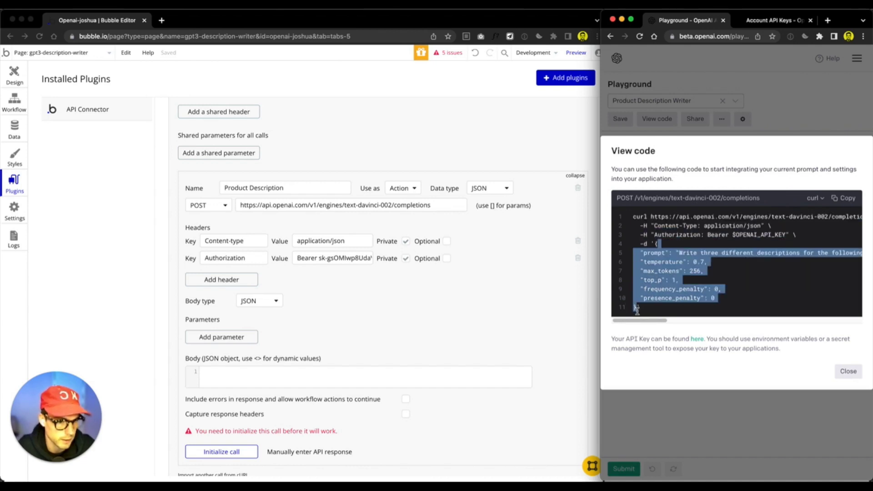
click(250, 380)
key(super+v)
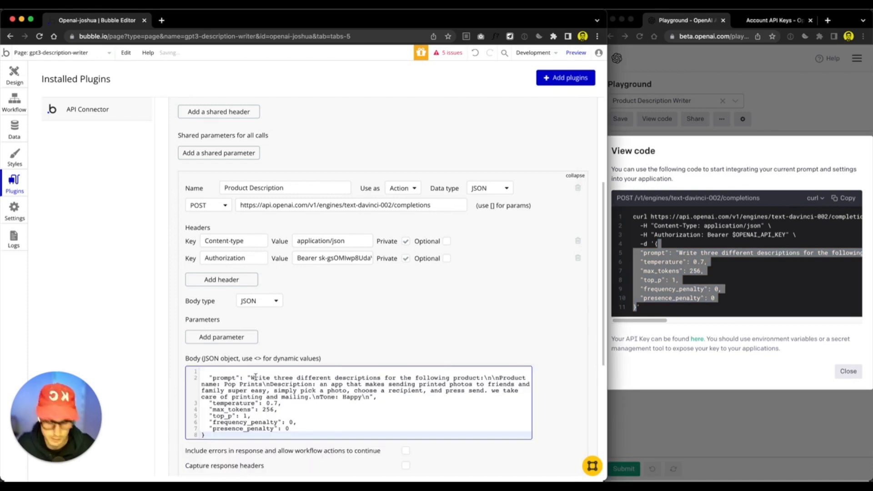
key(super+Up)
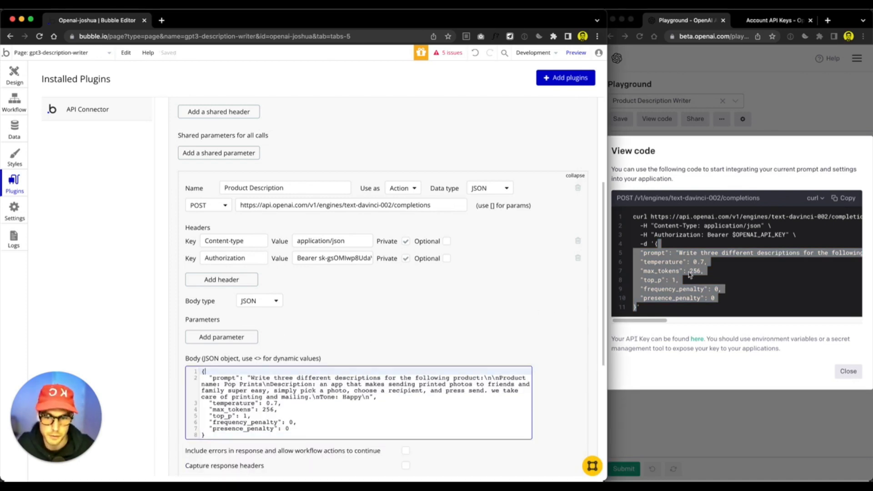
Close the code sample and compare the \n line breaks in the body's prompt with the Playground text
click(780, 106)
click(782, 105)
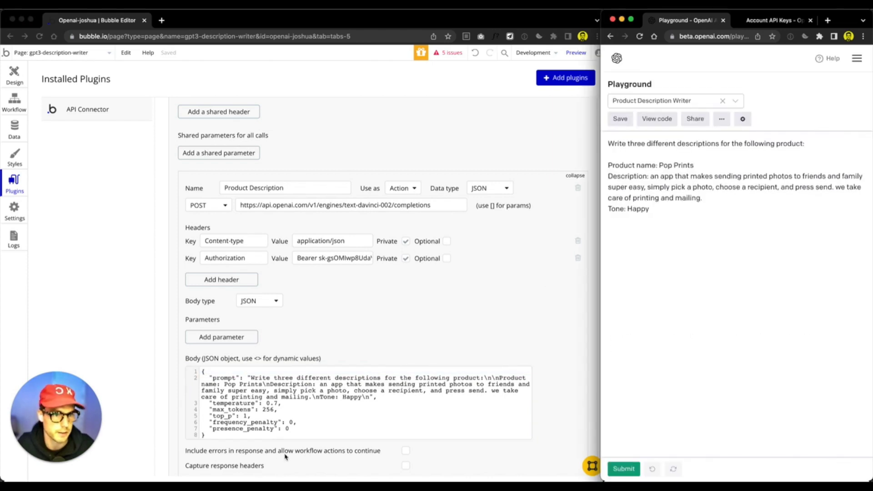
click(335, 395)
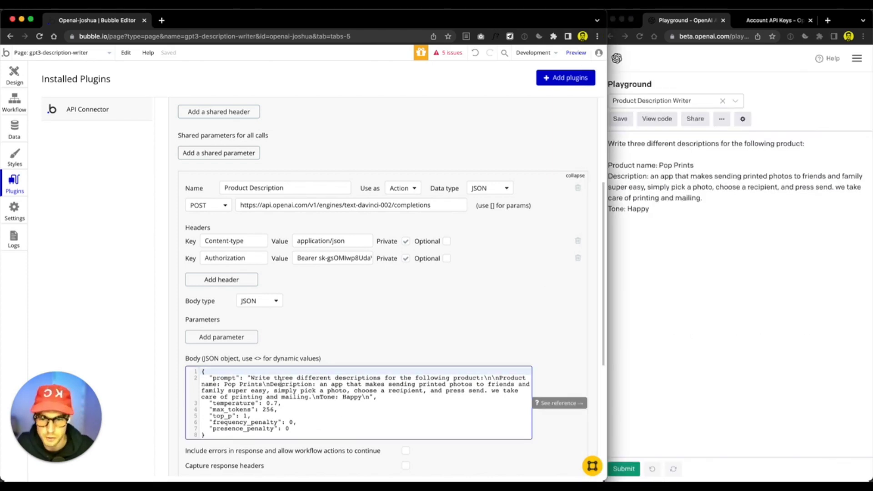
click(700, 308)
click(302, 413)
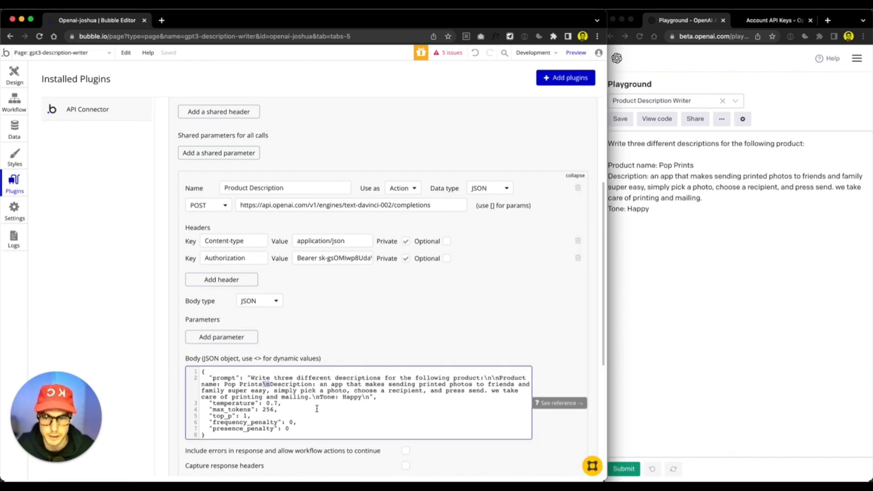
click(316, 409)
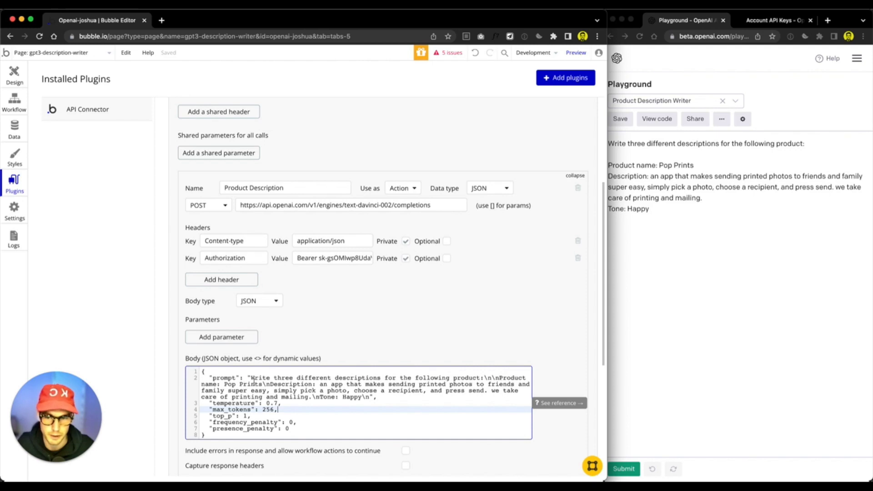
Replace Pop Prints in the body's prompt with the dynamic value <product-name>
drag(263, 384, 226, 388)
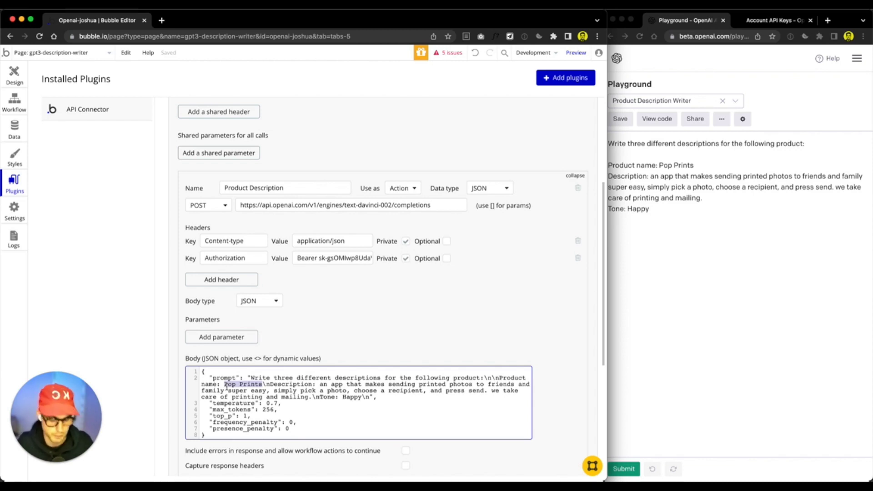
text(<>)
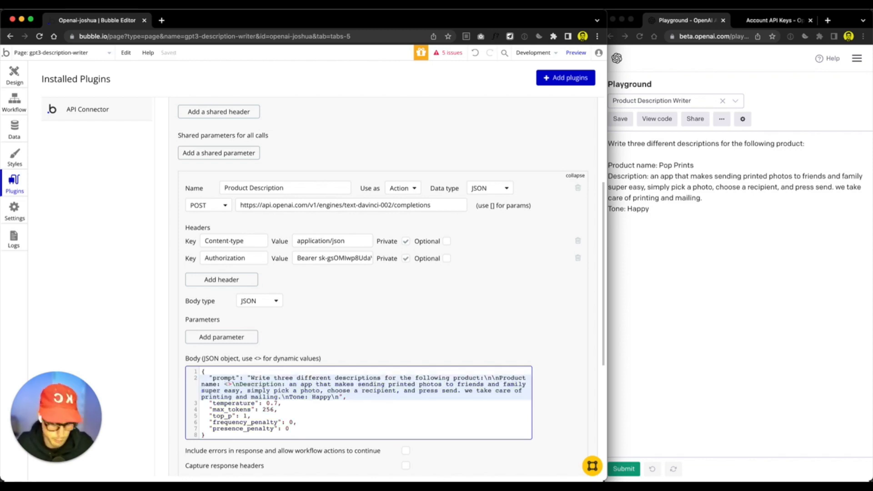
key(Left)
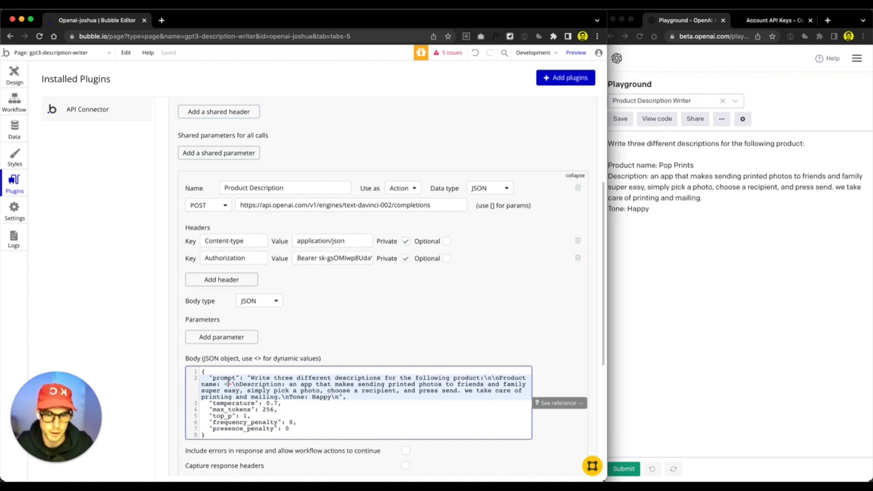
text(pro)
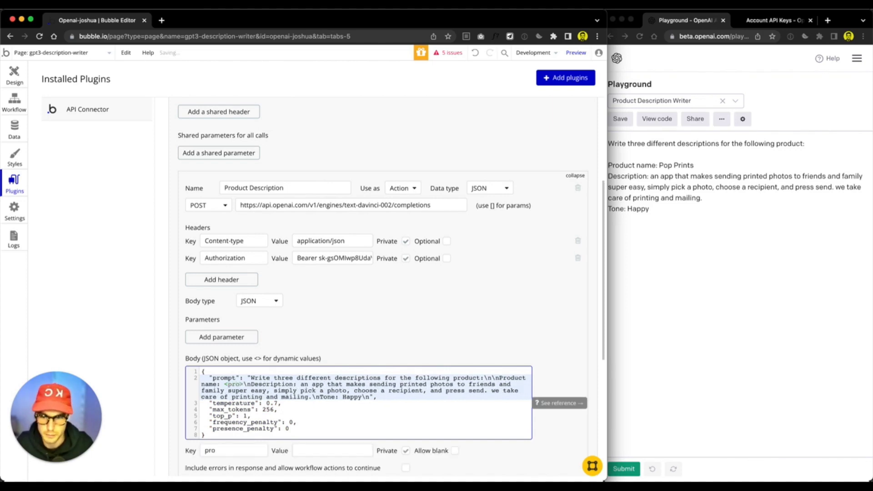
text(duct-name)
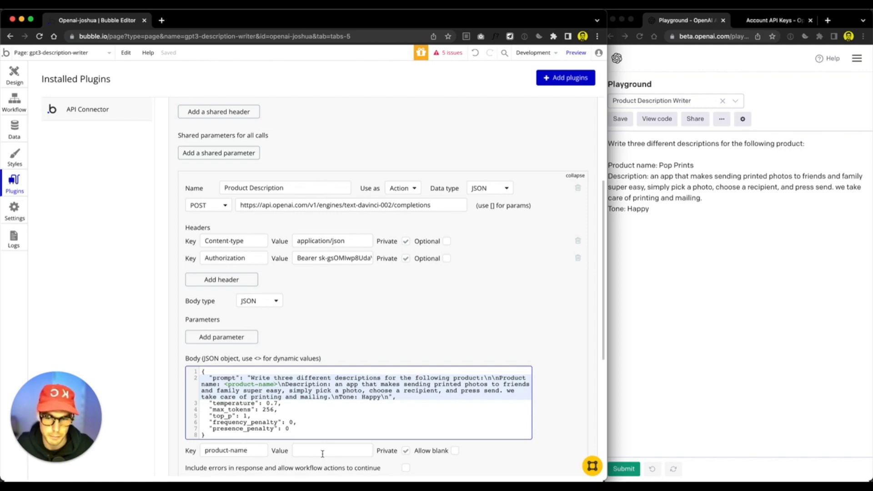
Replace the description text and Happy in the body's prompt with the dynamic values <desription> and <tone>
click(337, 387)
text(<)
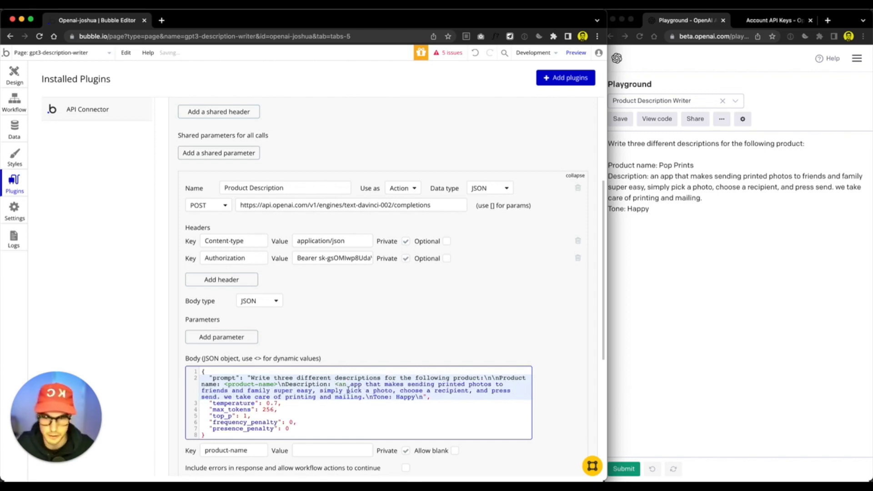
drag(365, 397, 343, 385)
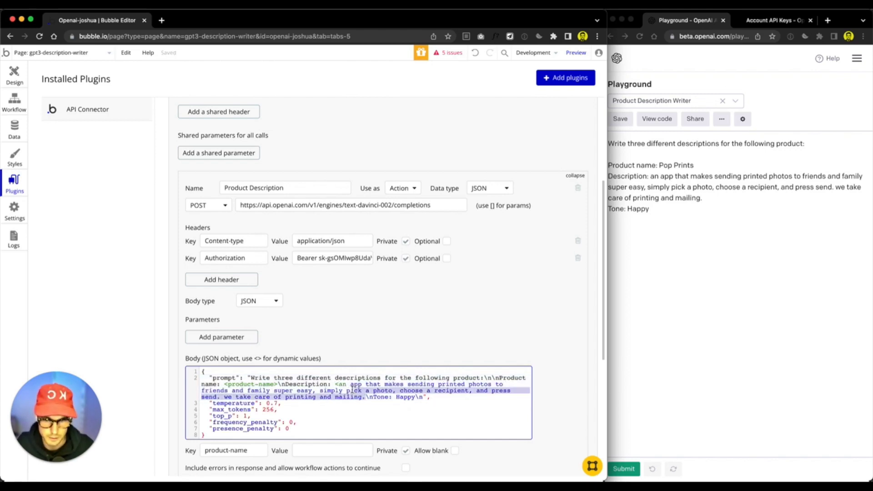
text(>\nDescription: <>)
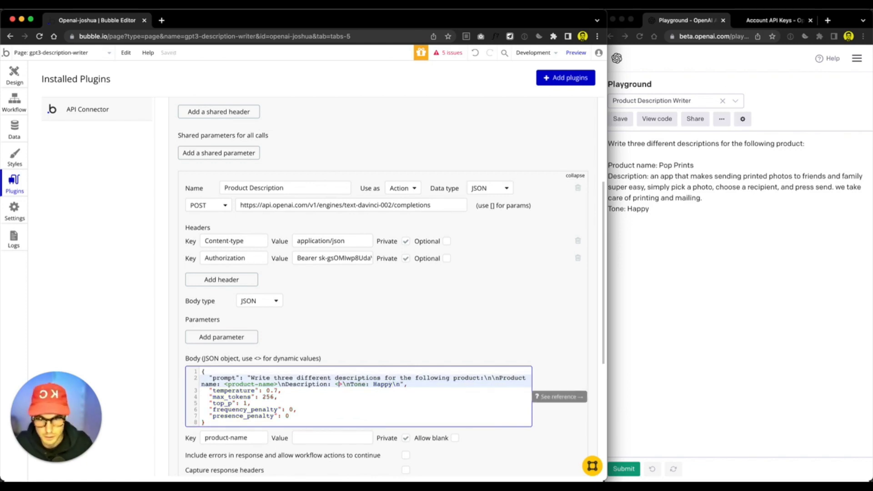
text(desription)
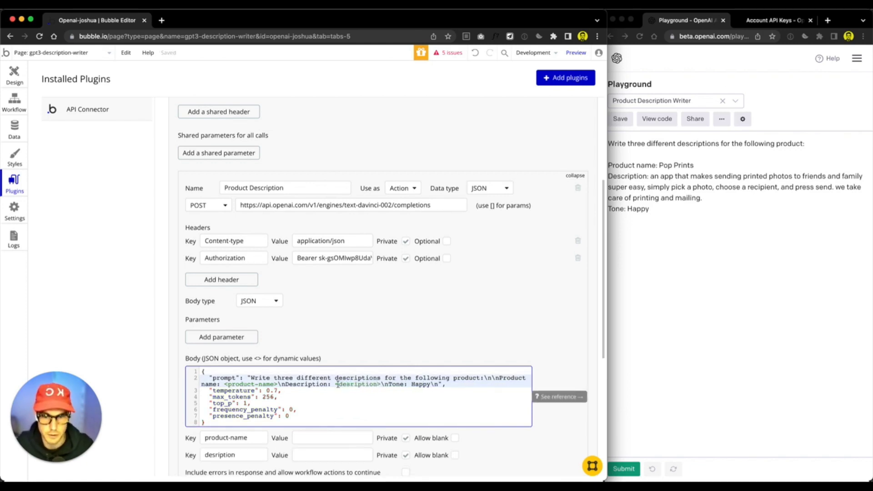
double_click(417, 386)
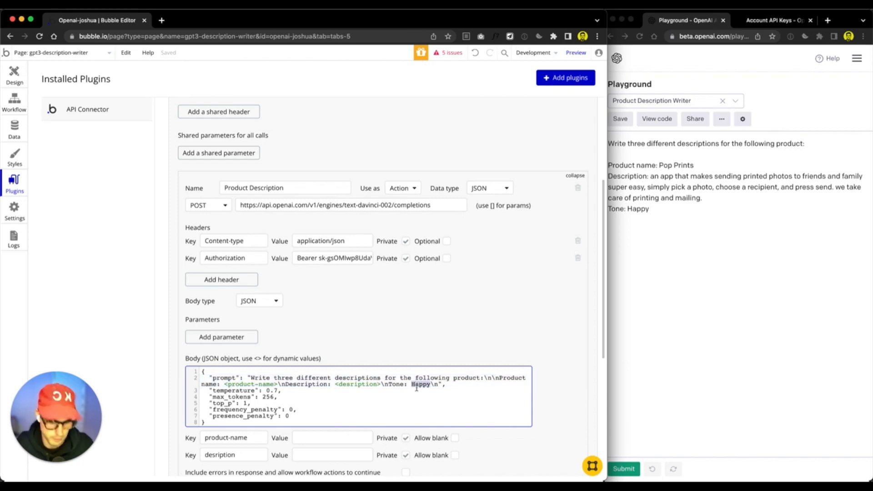
text(<>tone>)
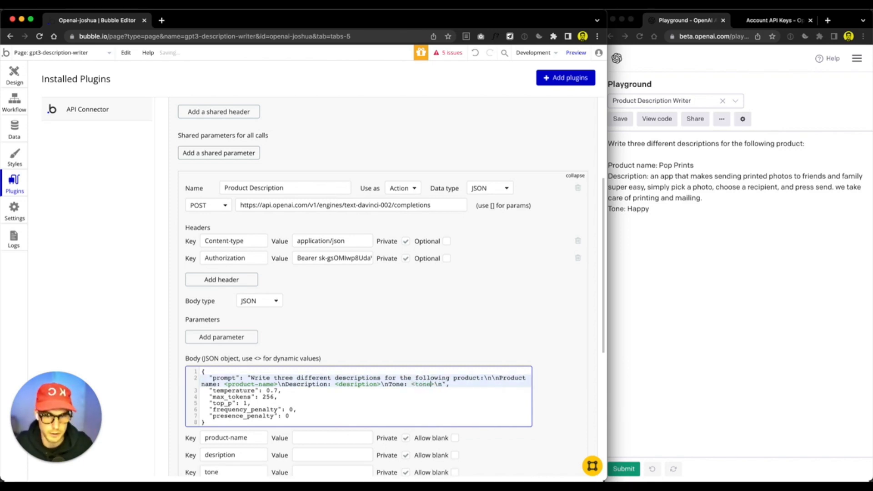
Set the value of the call's product-name key to Pop Prints
scroll(411, 377, down, 1)
scroll(409, 371, down, 3)
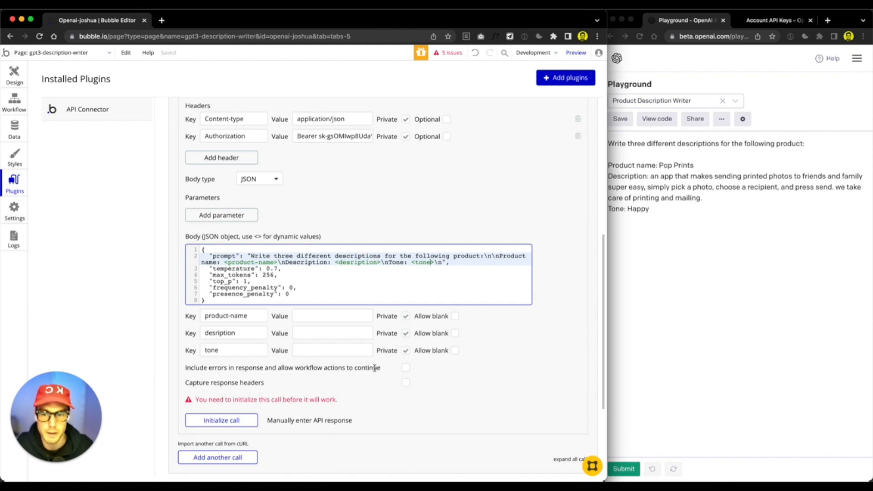
click(350, 317)
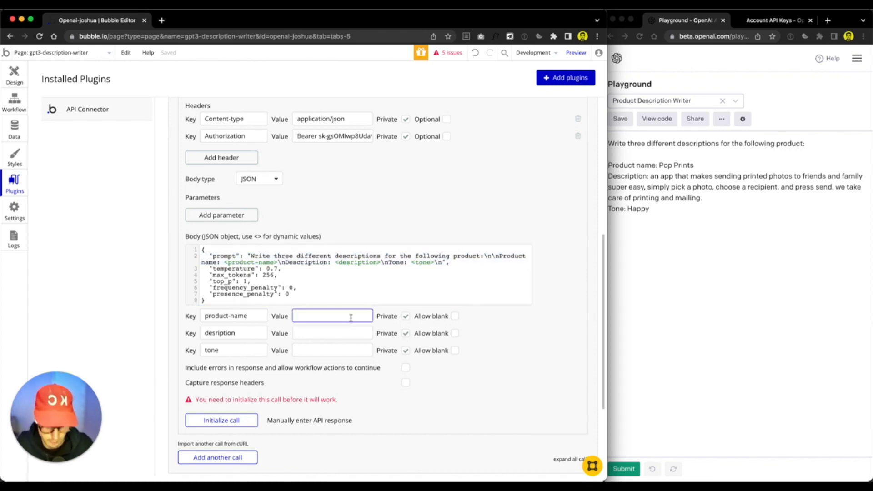
text(Pop Prints)
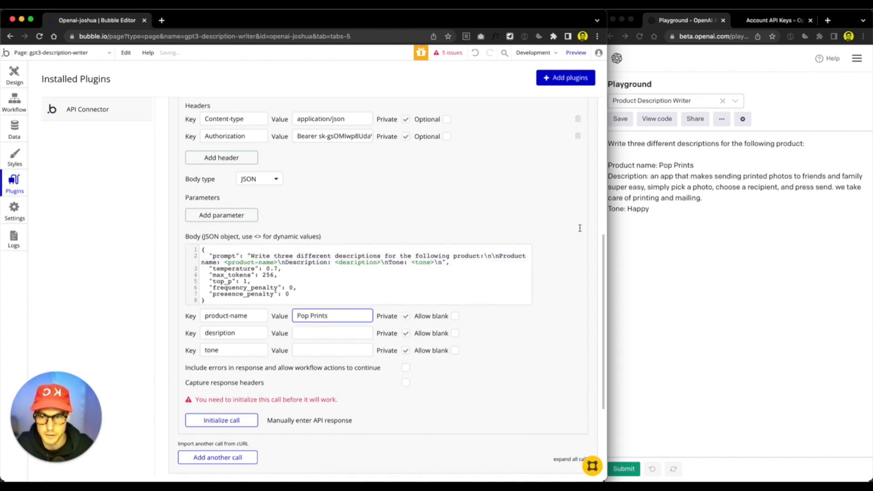
Copy the product description from the Playground prompt into the desription key's value
click(714, 200)
drag(651, 177, 706, 202)
click(340, 334)
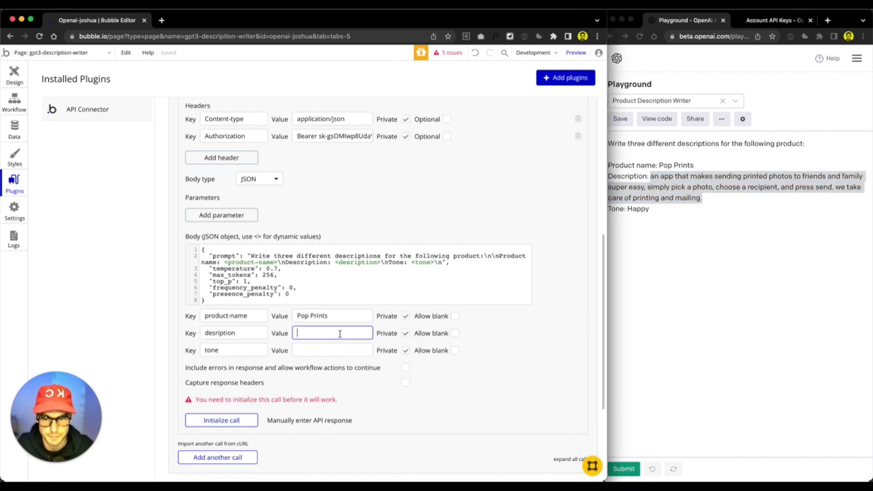
key(super+v)
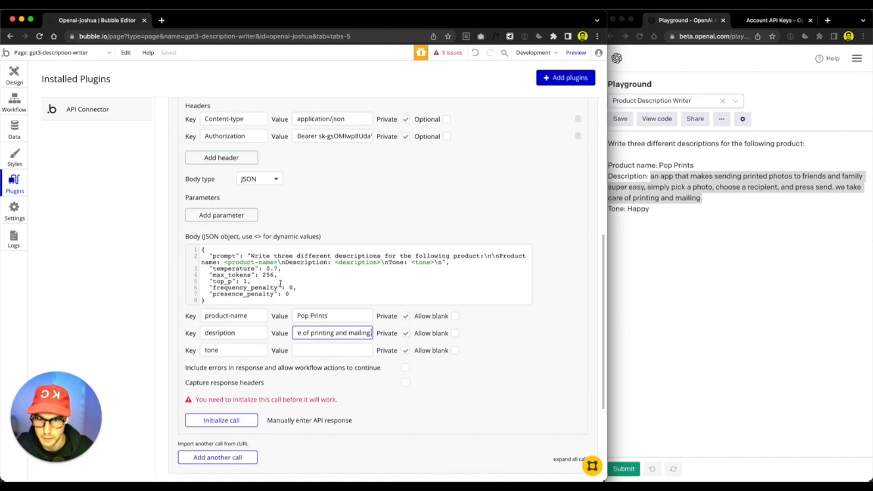
Correct the prompt's misspelled dynamic value to <description> and paste the Playground's product description as the description key's value
click(355, 267)
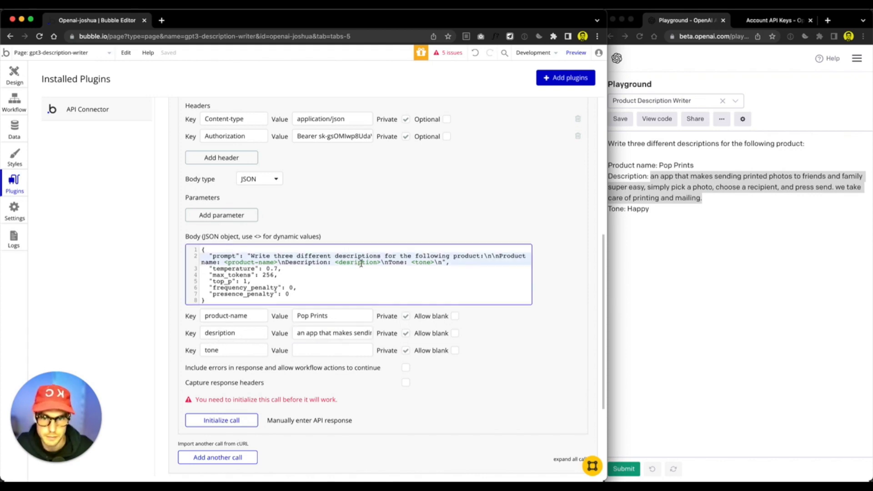
text(c)
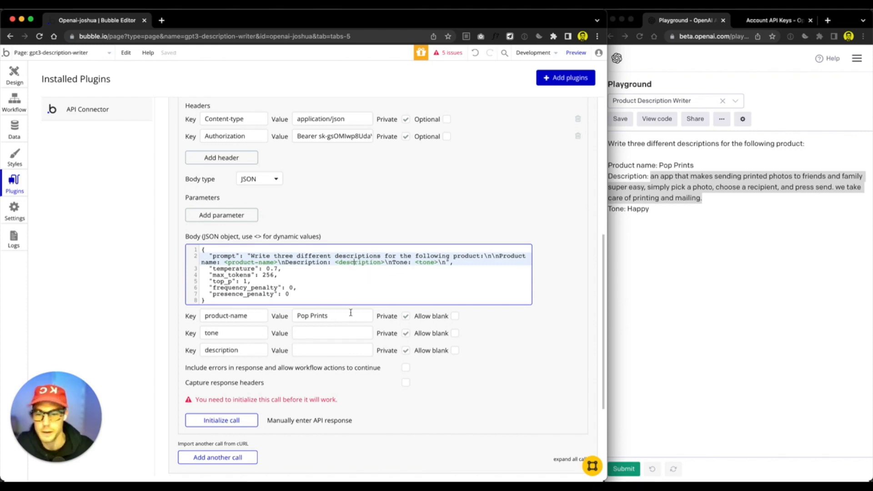
click(306, 330)
click(692, 181)
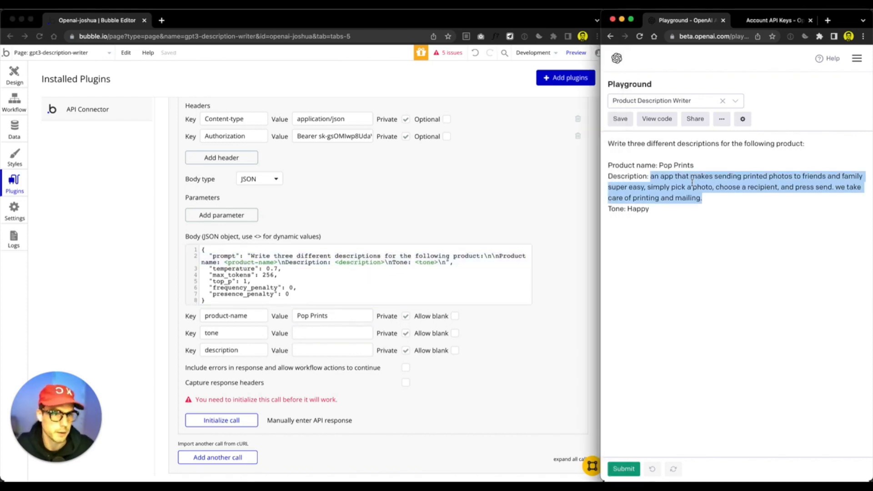
click(318, 348)
key(super+v)
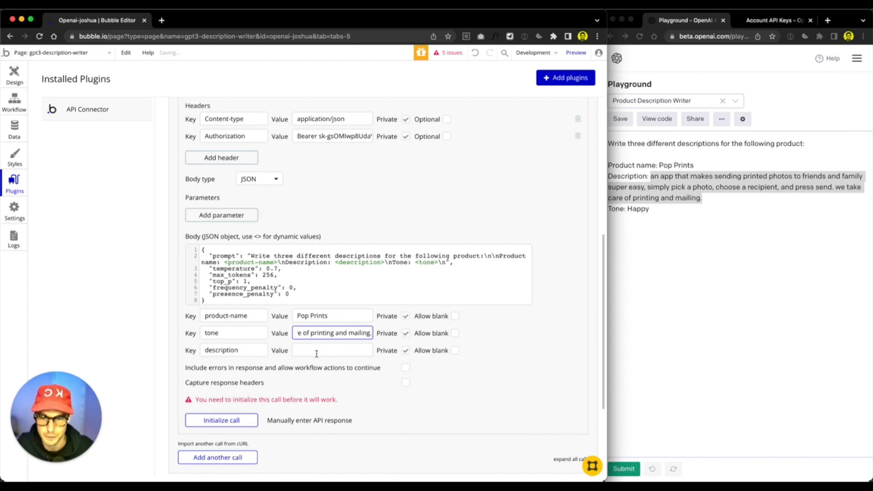
triple_click(340, 336)
key(super+c)
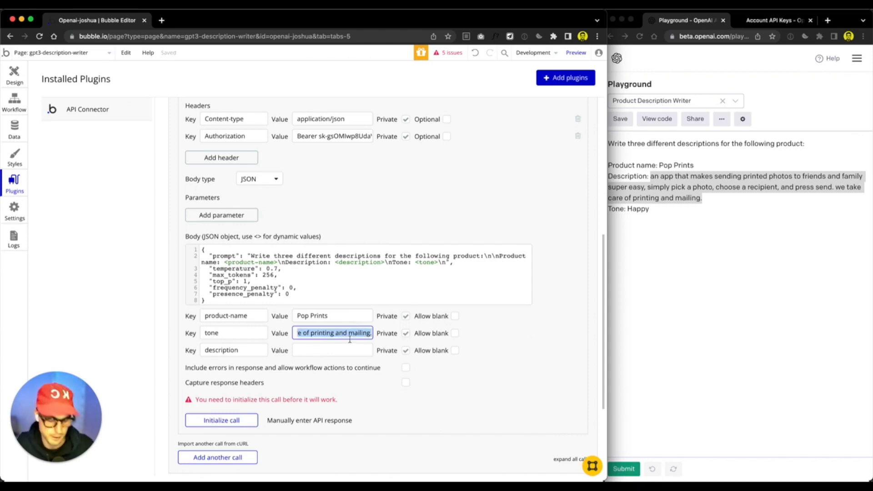
key(BackSpace)
click(320, 350)
key(super+v)
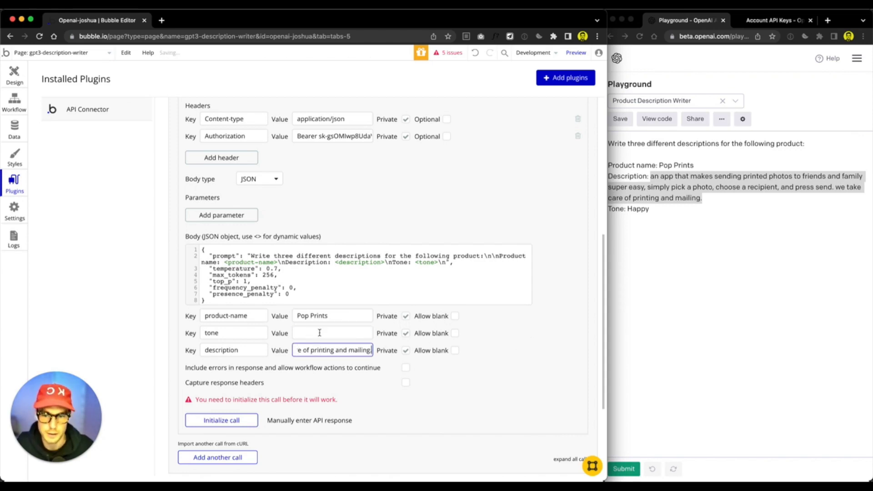
Set the value of the call's tone key to Happy
click(325, 333)
text(Happy)
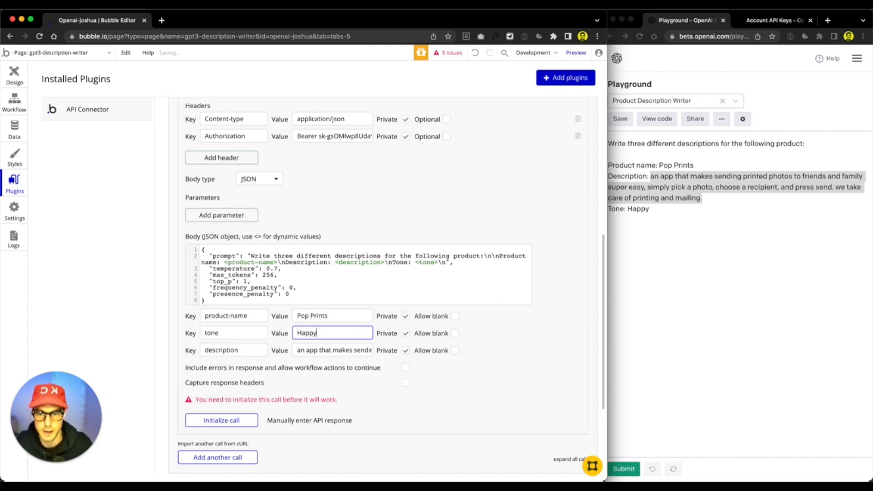
click(357, 282)
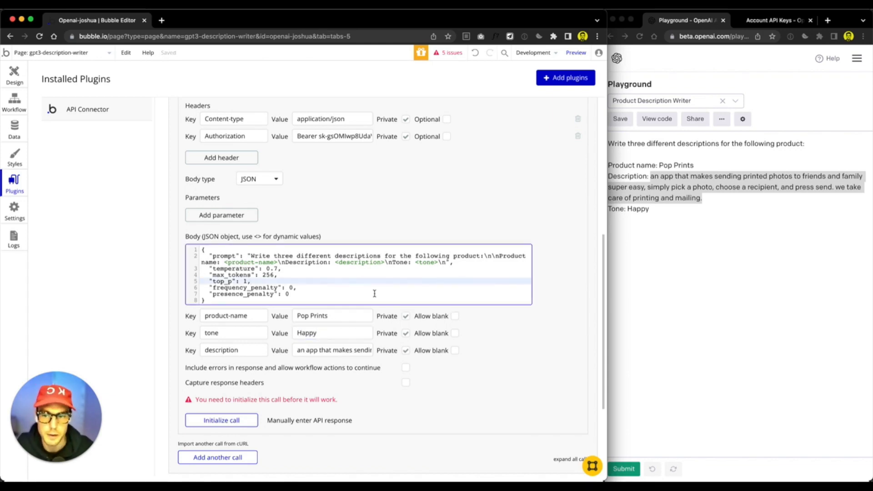
Turn off Private for the description, tone and product-name body values
scroll(354, 293, down, 1)
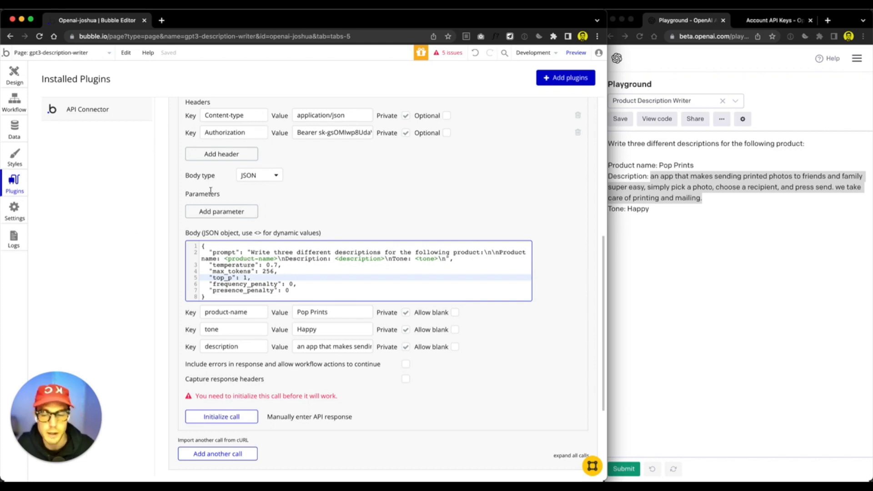
click(406, 347)
click(406, 330)
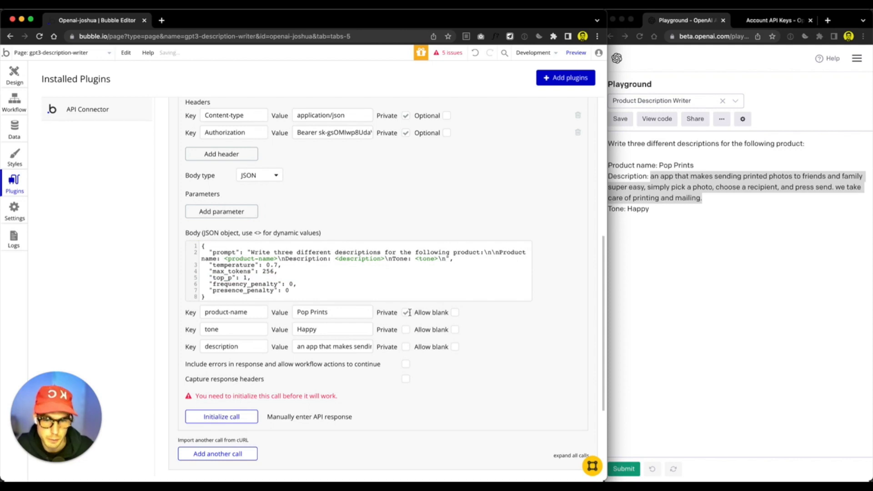
click(405, 313)
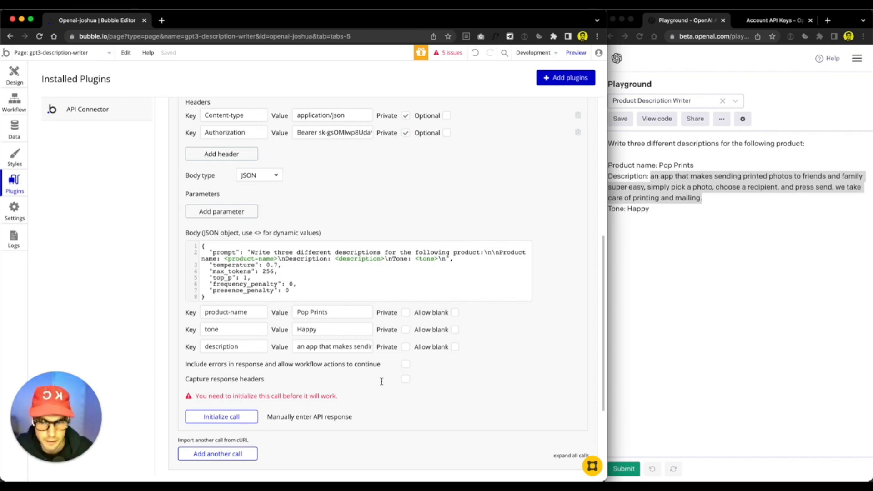
Enable capturing response headers for the Product Description call and initialize the call
click(405, 379)
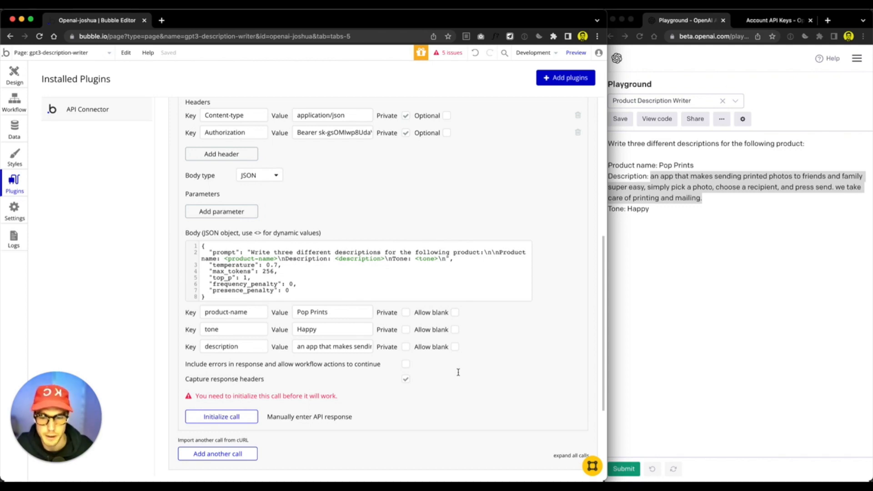
scroll(459, 368, up, 4)
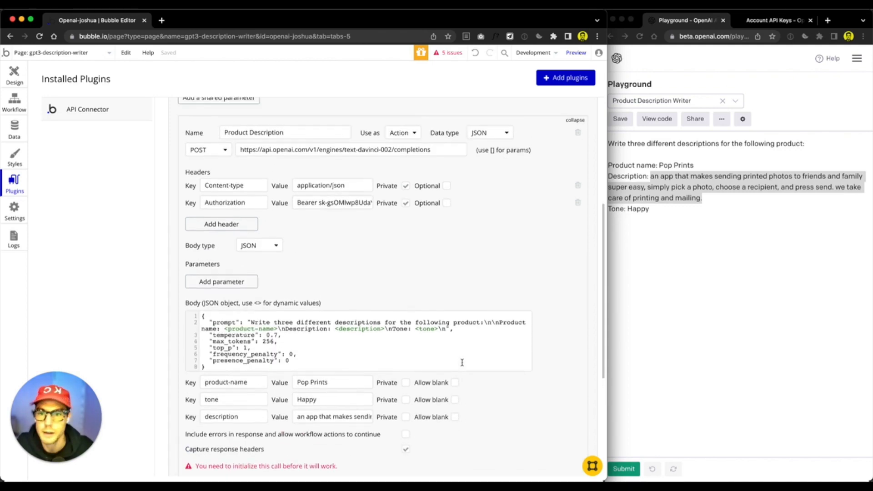
scroll(461, 363, down, 5)
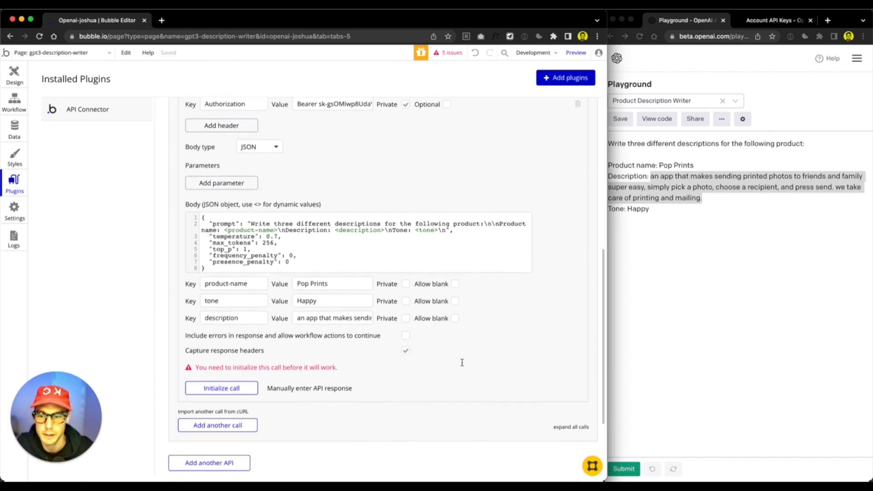
click(224, 384)
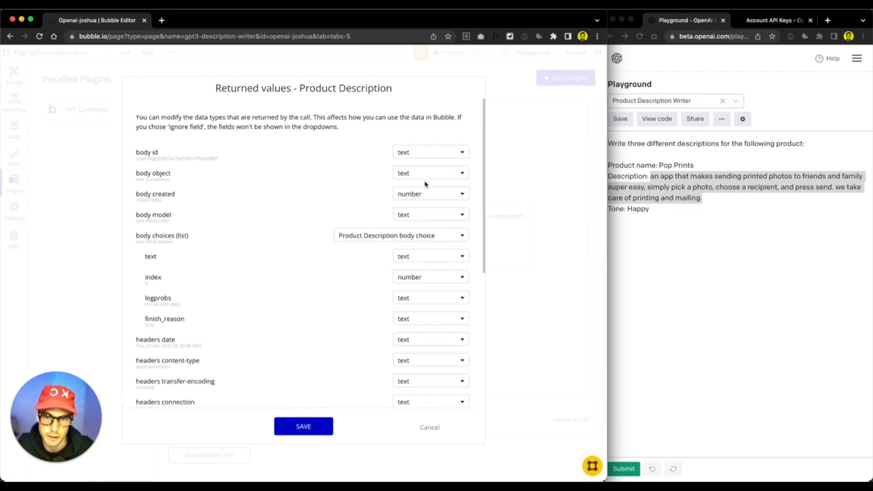
Review the returned fields and the generated text in the raw data, and save the returned values of the Product Description call
scroll(424, 181, down, 1)
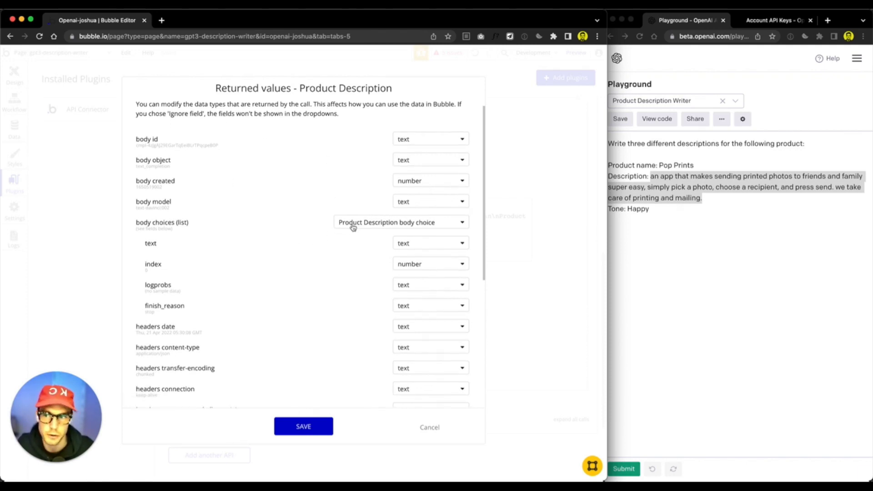
click(416, 202)
click(373, 209)
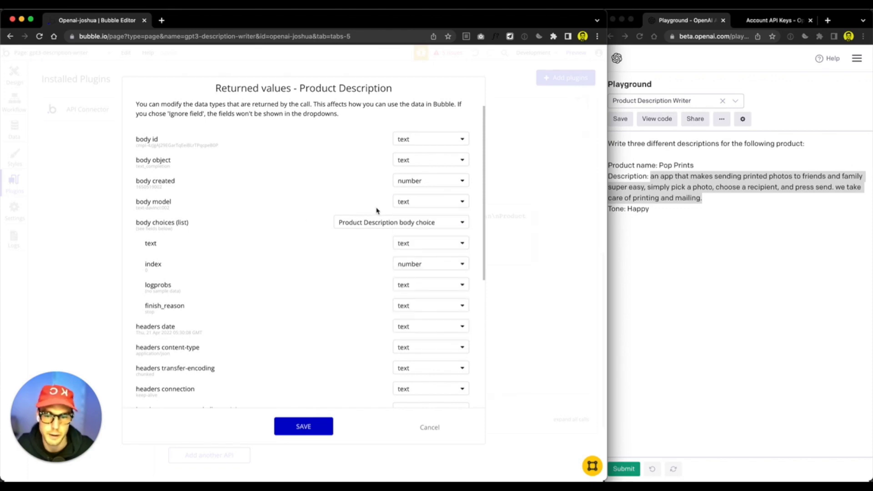
scroll(375, 209, down, 10)
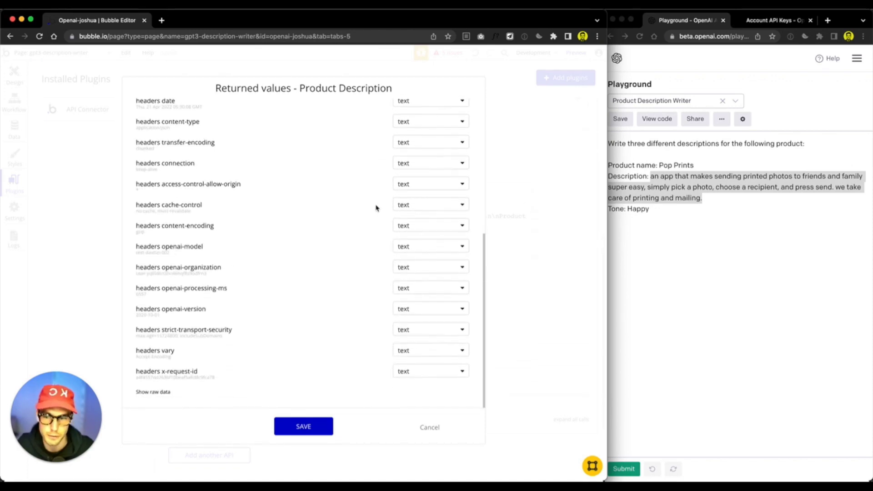
click(156, 392)
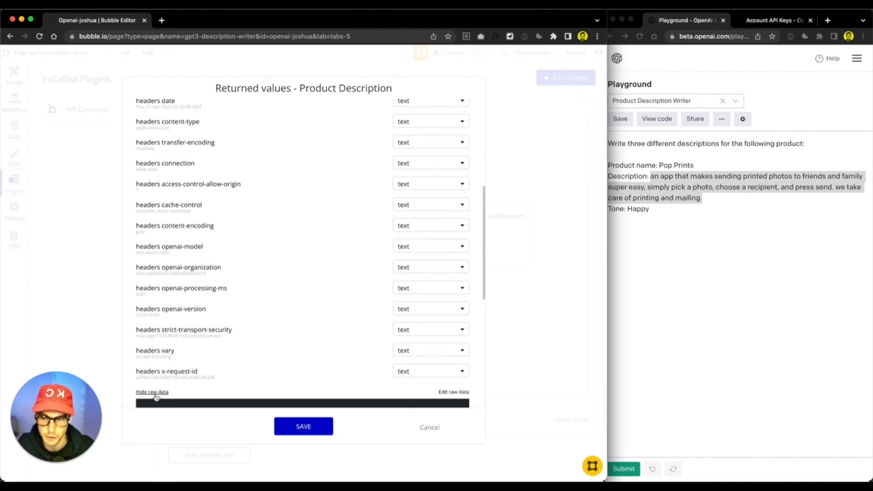
scroll(273, 339, down, 10)
scroll(272, 339, down, 2)
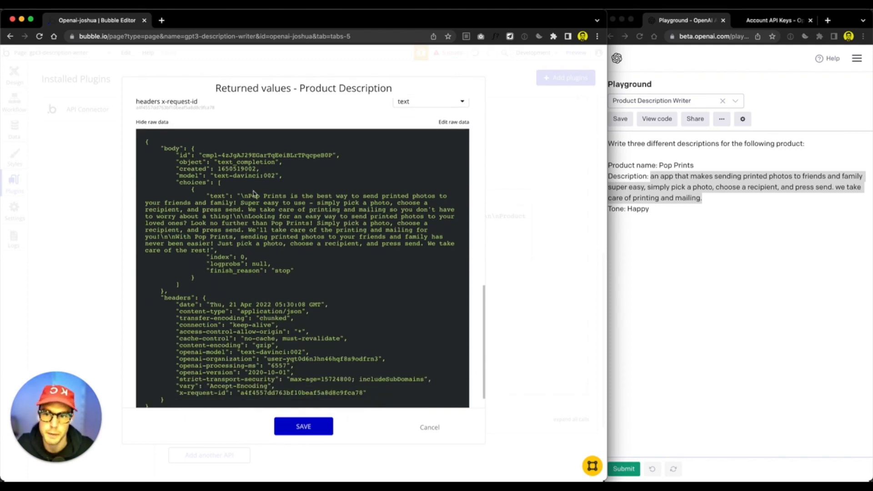
drag(249, 196, 210, 251)
click(260, 226)
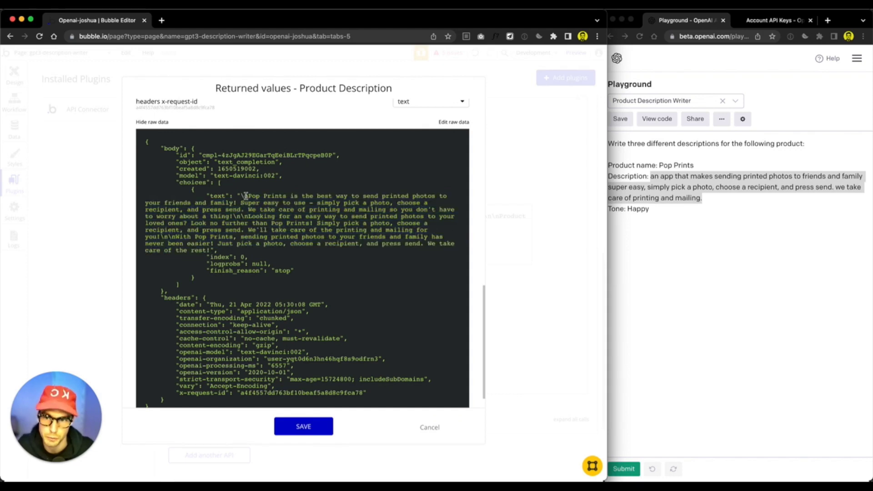
drag(247, 196, 210, 251)
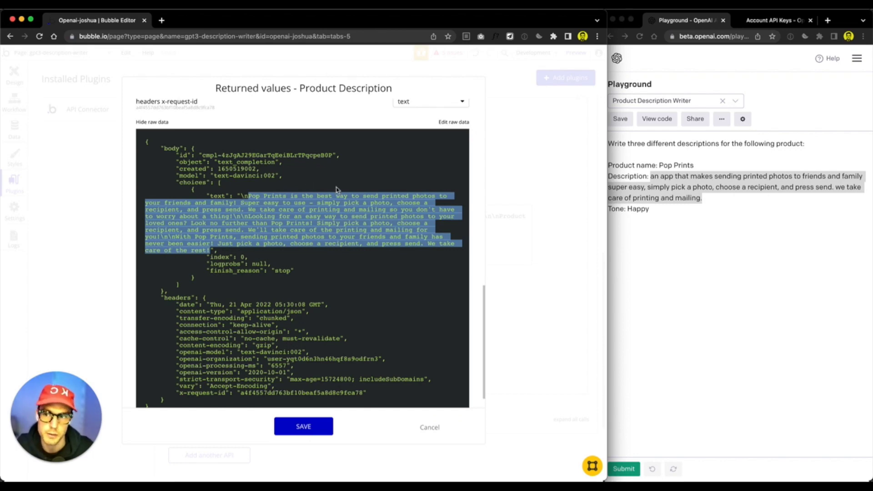
scroll(336, 191, down, 1)
click(294, 426)
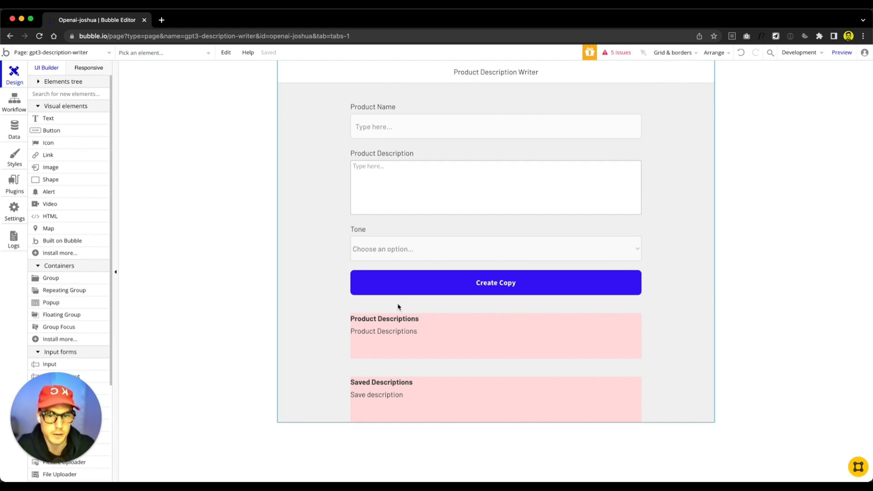
Create a click workflow for the Create Copy button with the OpenAI - Product Description action as its first step
double_click(435, 286)
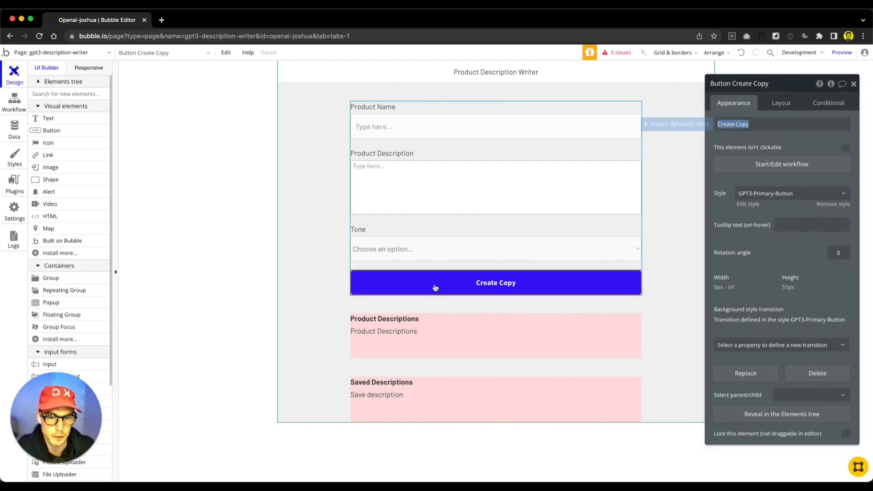
click(793, 166)
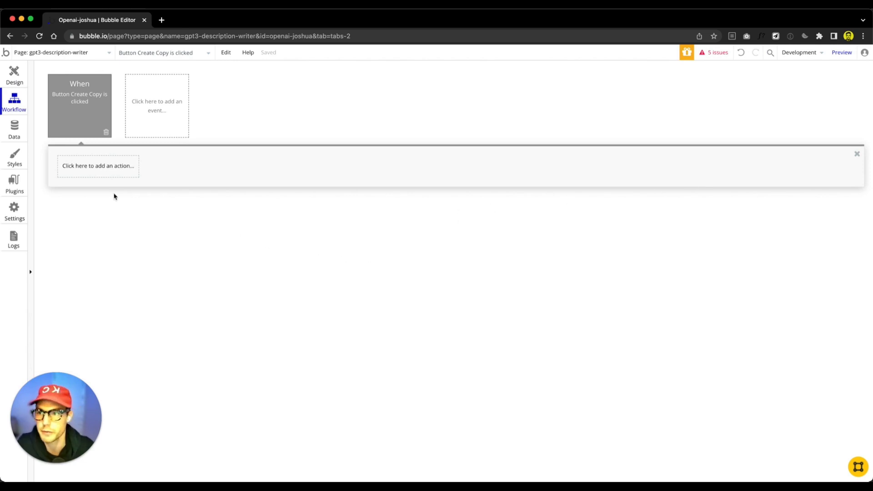
click(80, 169)
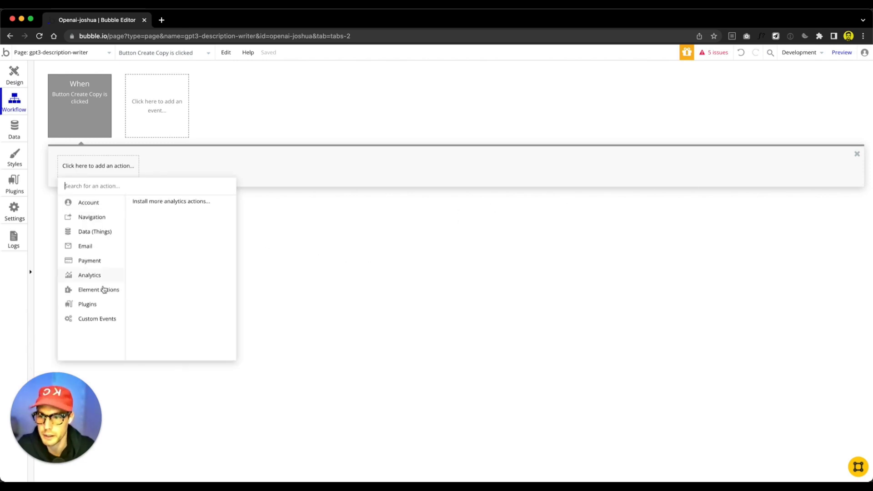
mouse_move(87, 304)
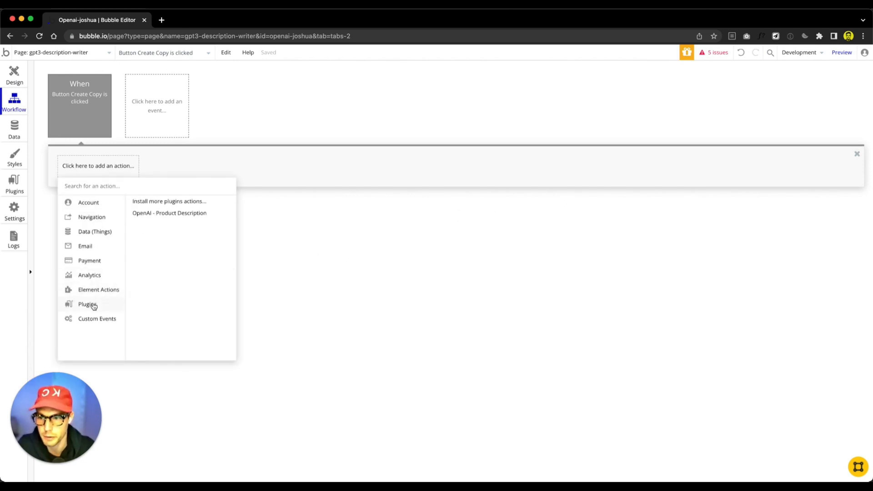
click(178, 214)
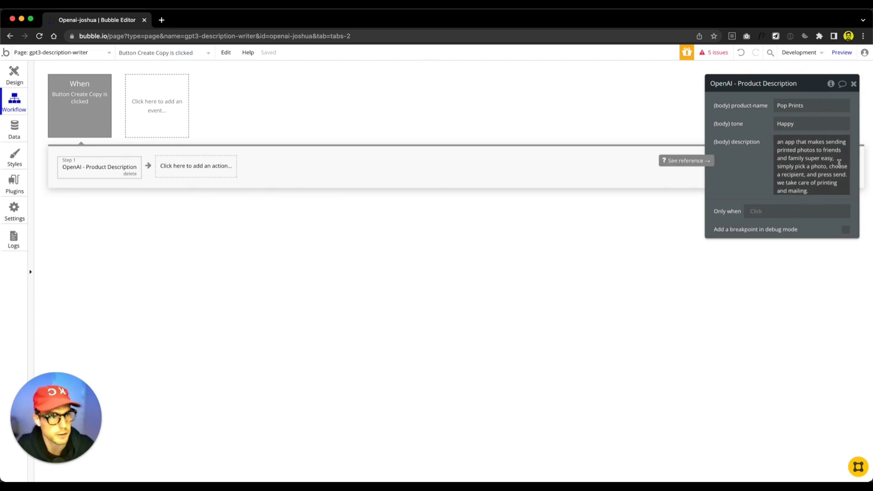
Replace the action's product-name body value with the dynamic value Input Product Name's value
triple_click(841, 193)
click(796, 105)
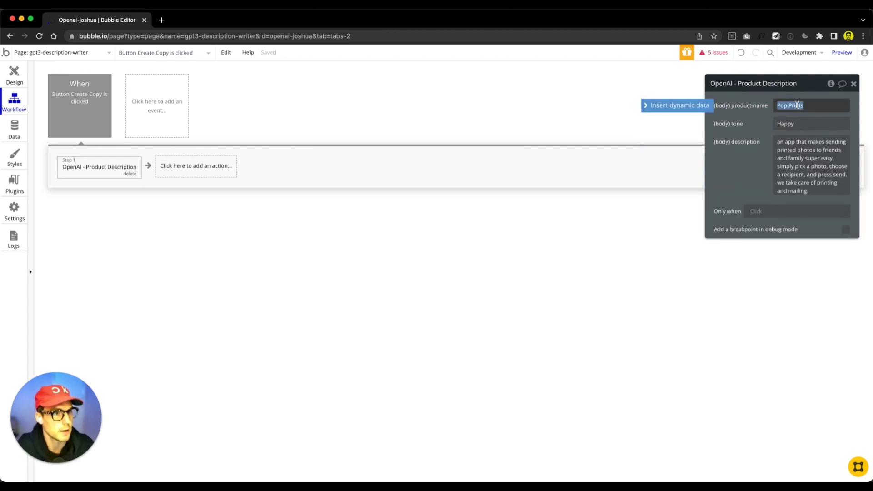
key(BackSpace)
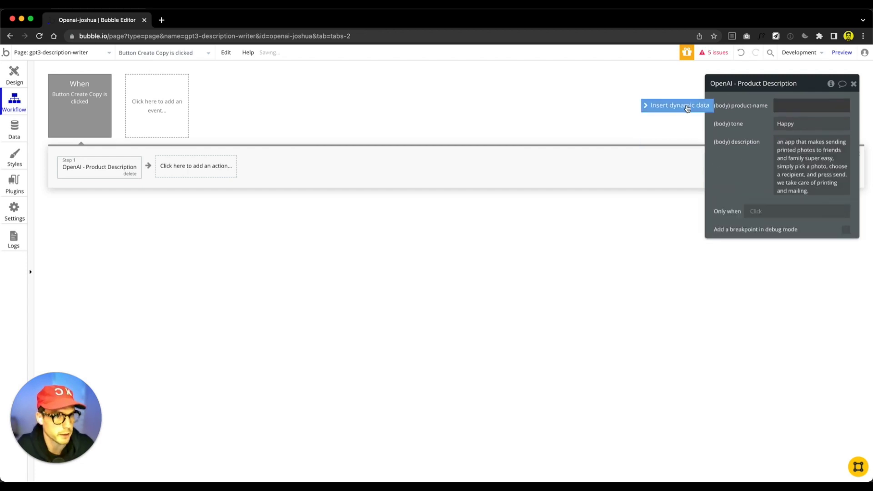
click(689, 108)
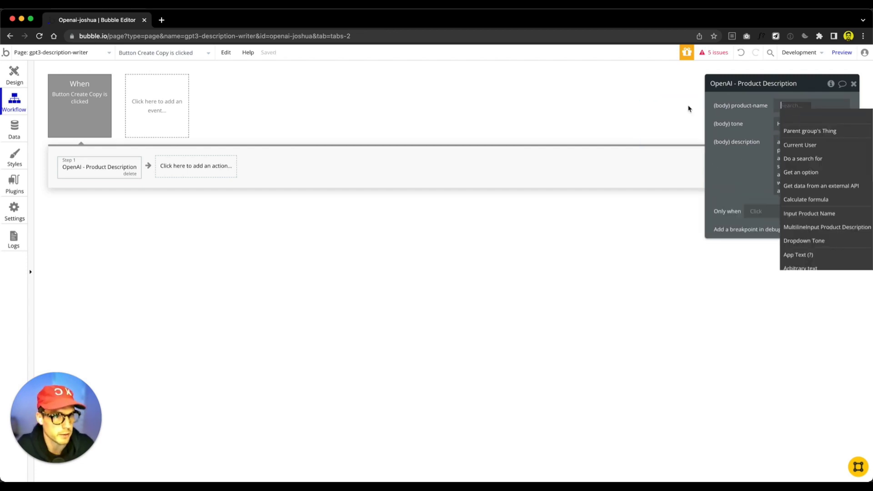
click(812, 218)
click(787, 133)
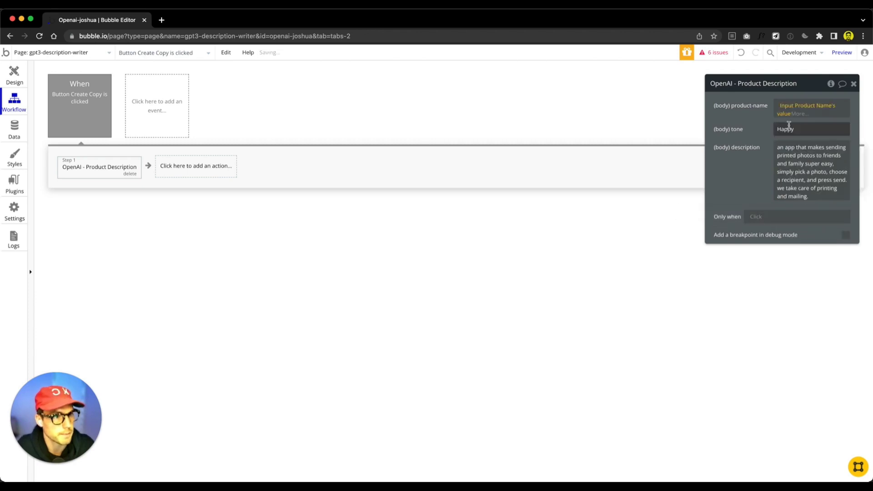
Replace the action's tone body value with the dynamic value Dropdown Tone's value
double_click(787, 132)
key(BackSpace)
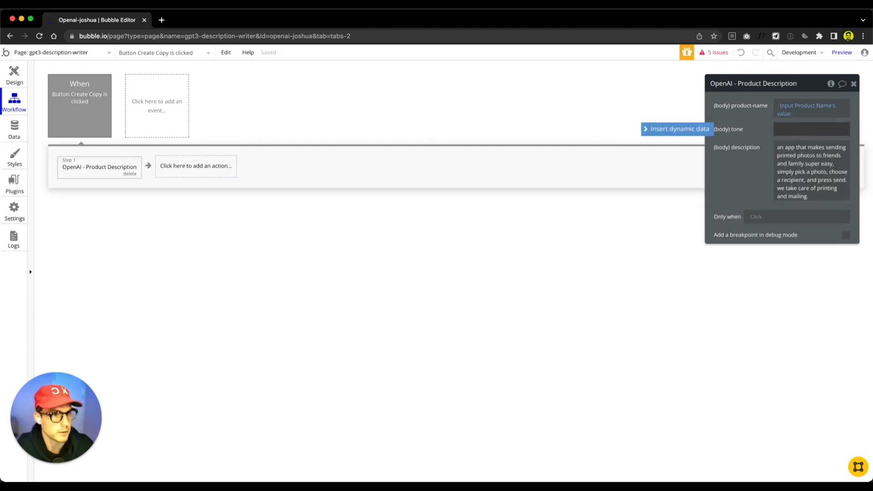
click(704, 129)
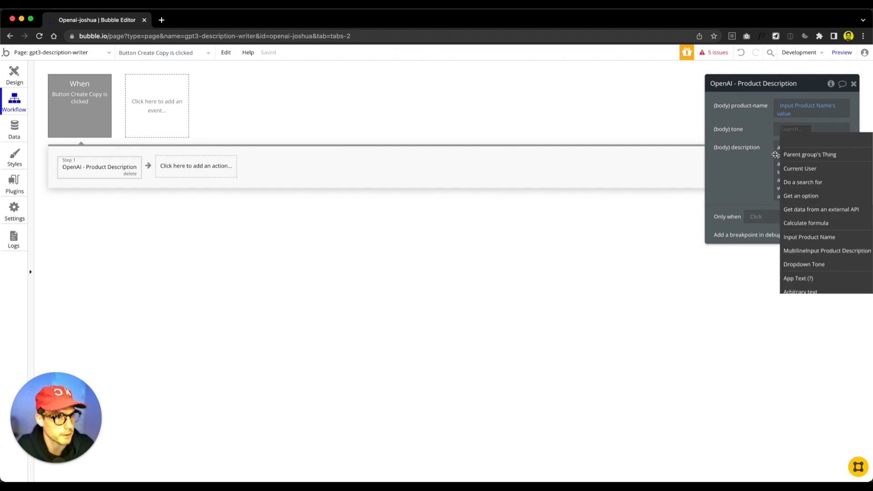
click(793, 263)
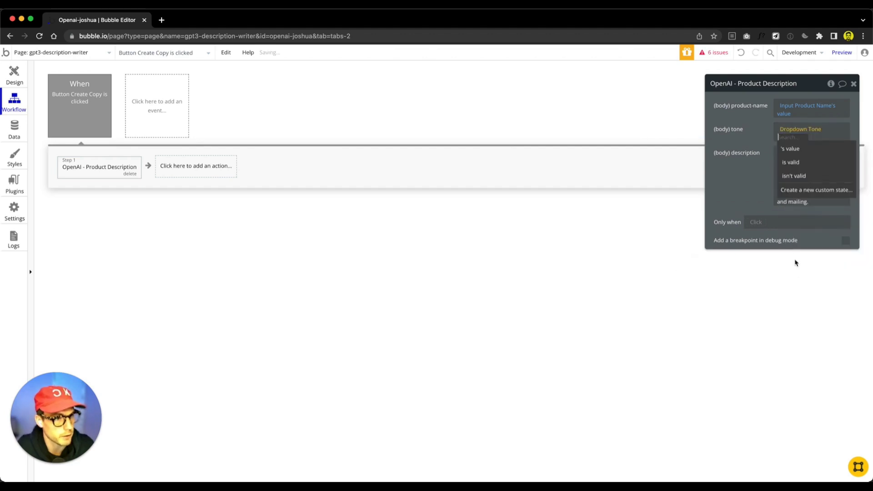
click(789, 147)
Replace the action's description body text with the dynamic value MultilineInput Product Description's value
click(779, 150)
key(ctrl+a)
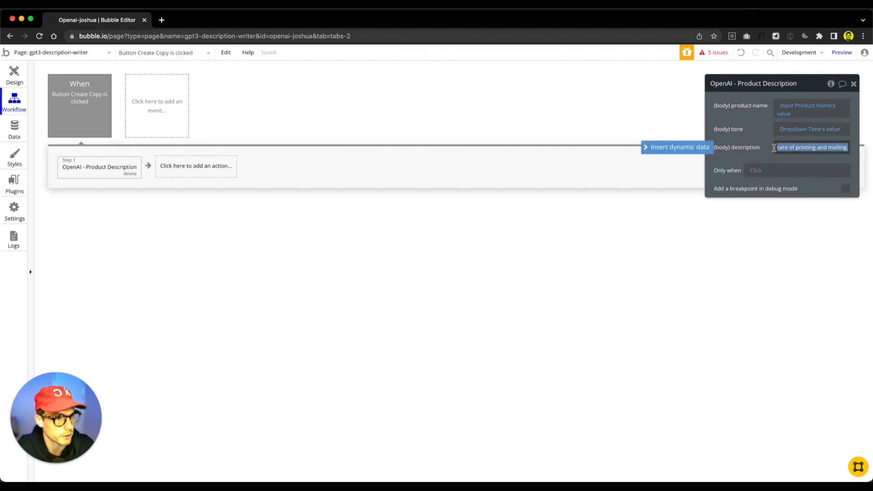
key(BackSpace)
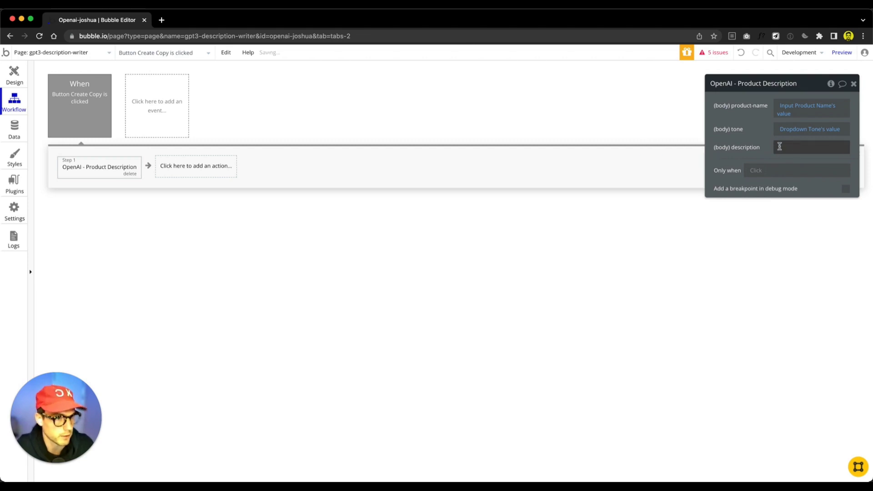
click(706, 147)
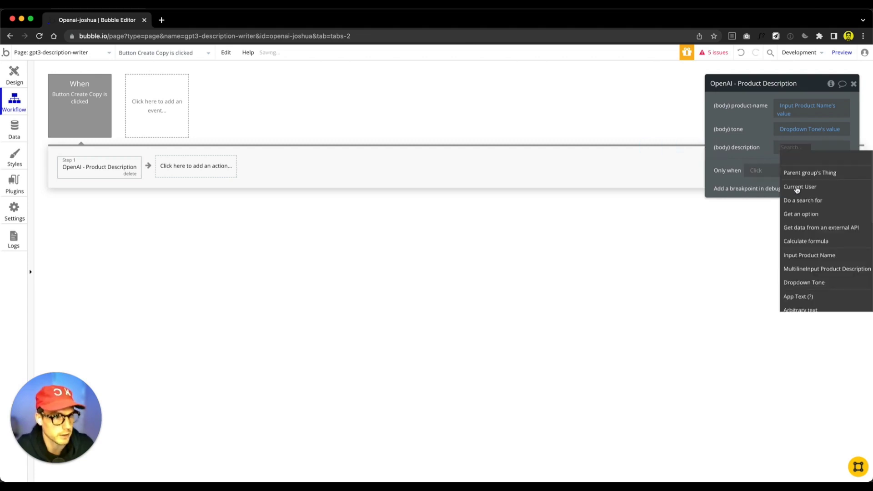
scroll(845, 253, down, 1)
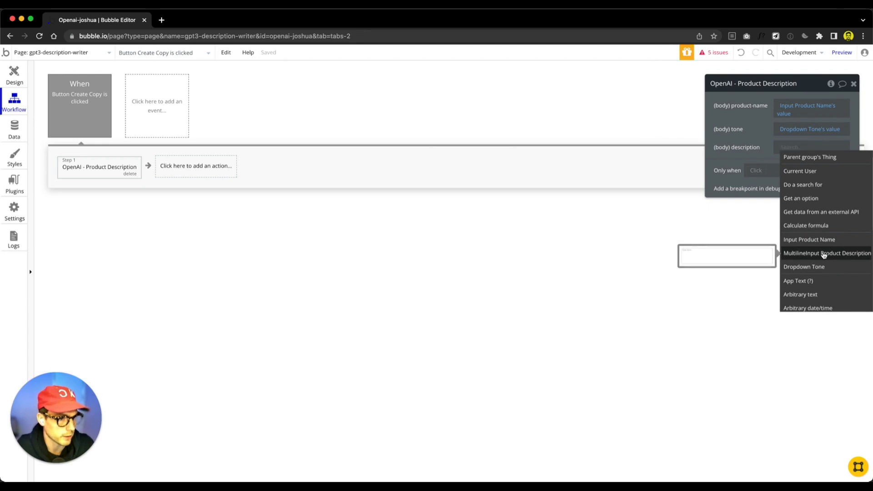
click(846, 255)
click(818, 167)
click(751, 153)
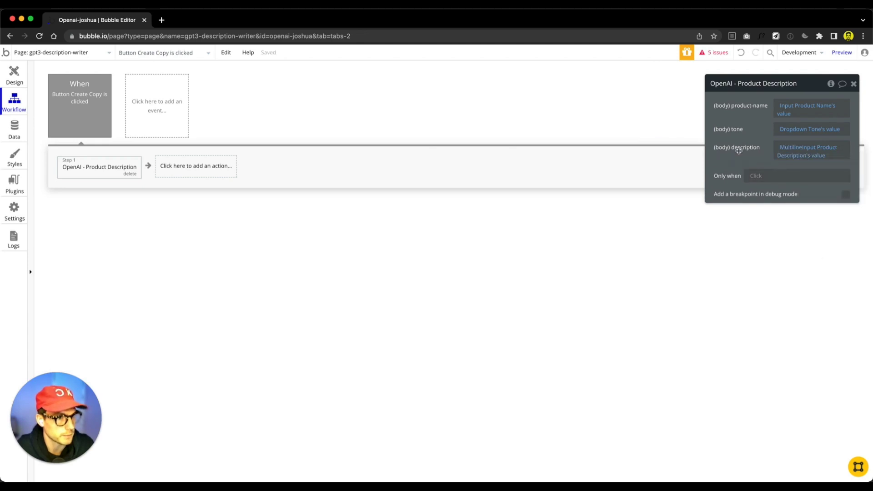
Give the page's Tone dropdown the static choices Happy, Luxury and Witty
click(14, 75)
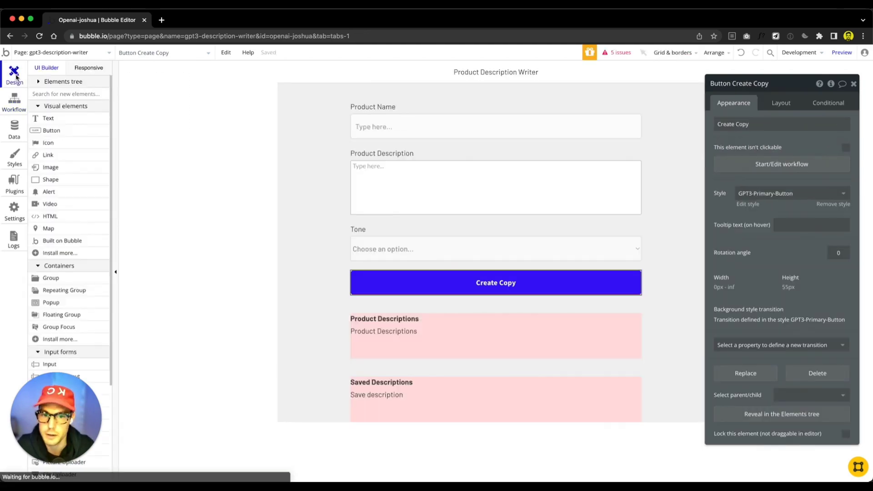
click(426, 130)
click(427, 212)
click(431, 245)
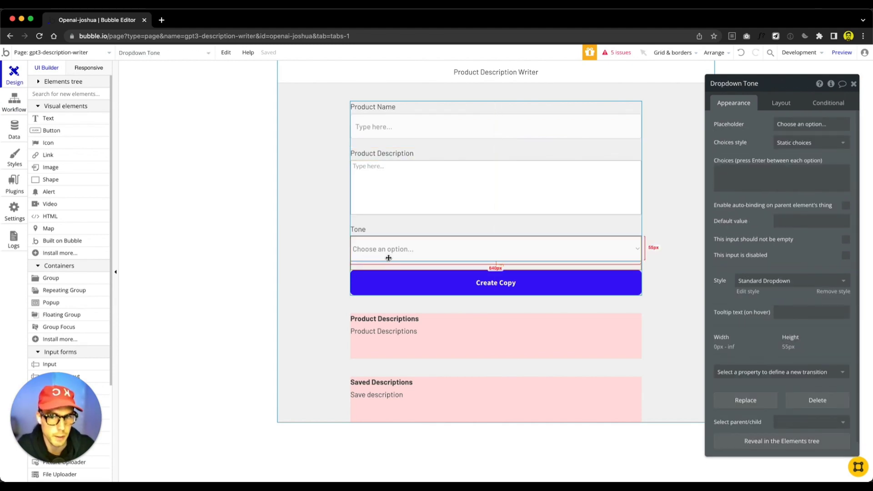
click(752, 178)
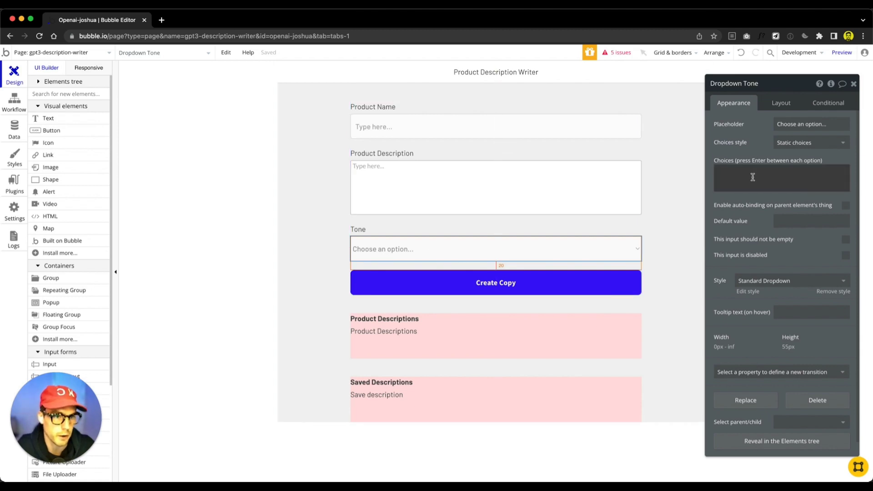
text(Happy)
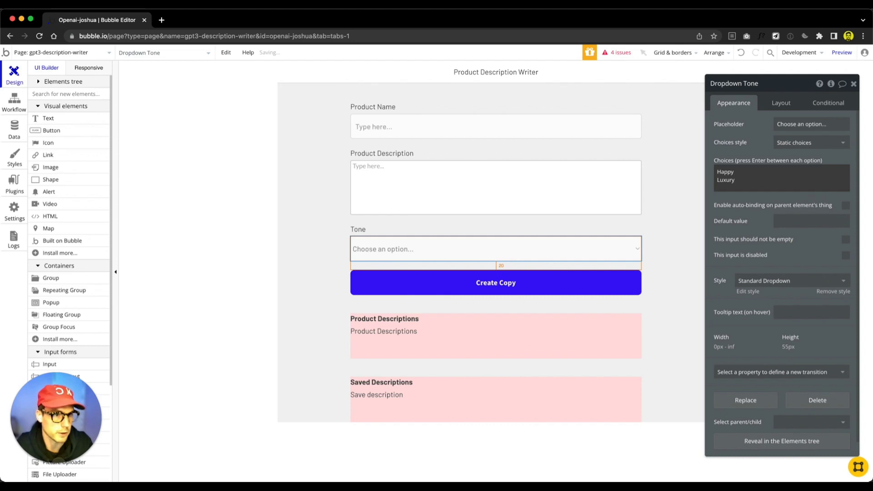
key(Return)
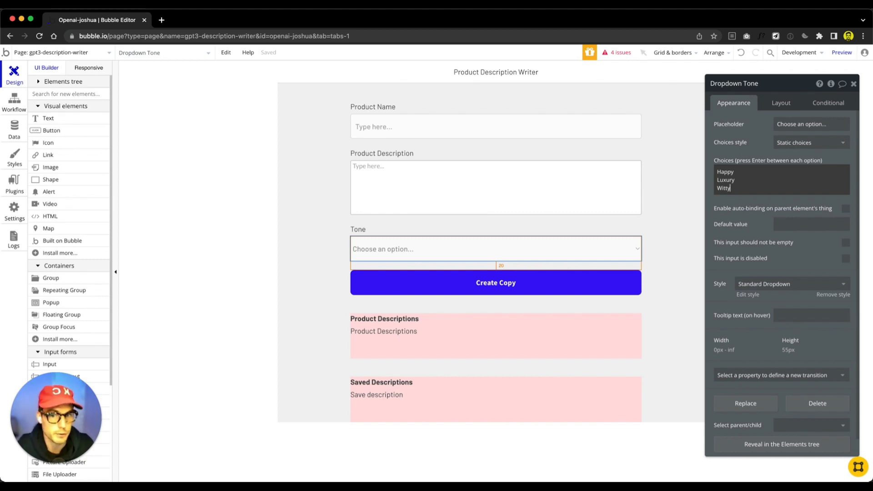
click(18, 109)
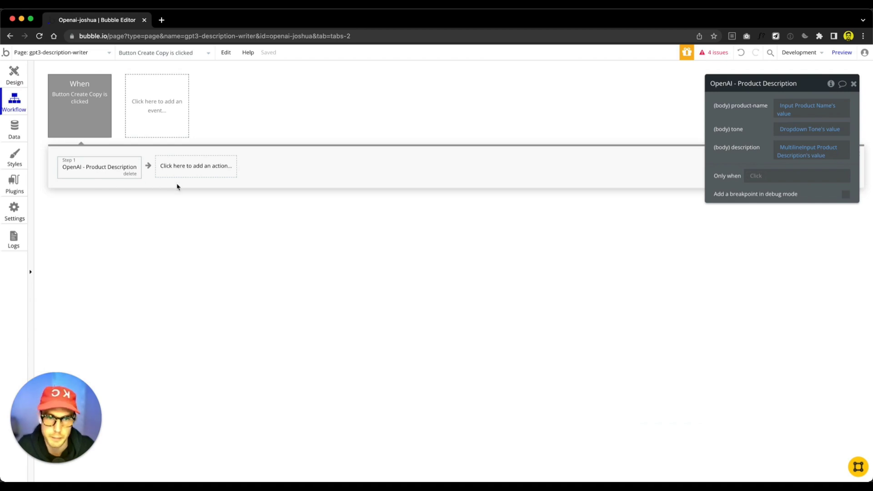
click(17, 81)
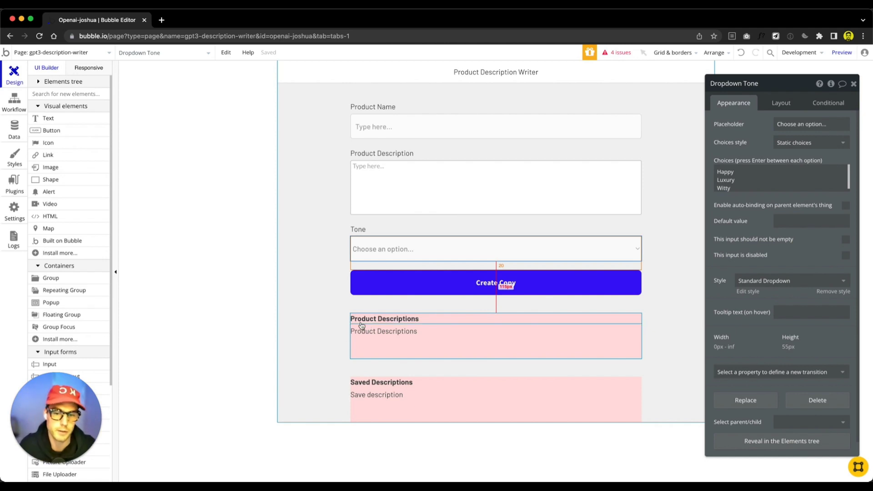
click(384, 334)
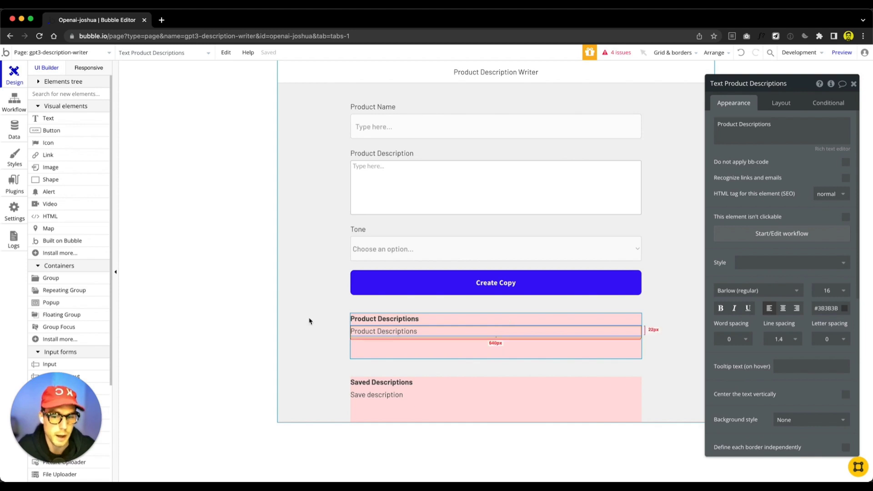
Add a Set state action after the OpenAI - Product Description step of the Create Copy workflow, with gpt3-description-writer as its element
click(9, 105)
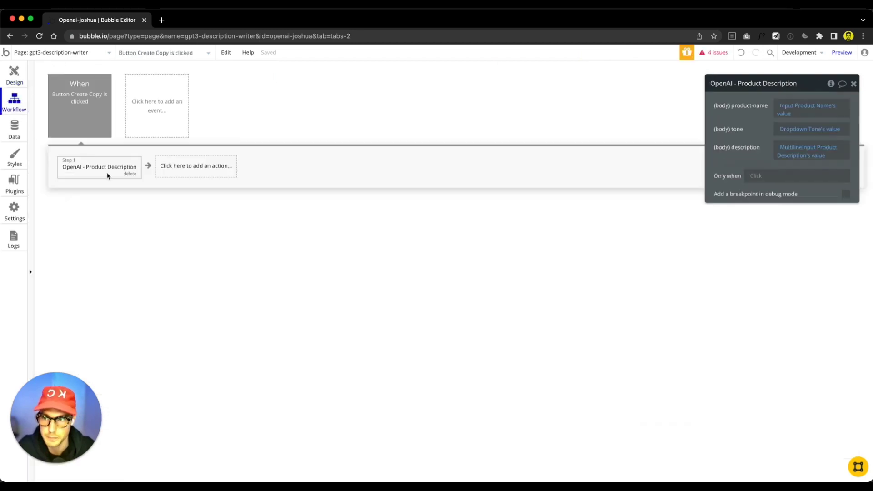
click(175, 164)
click(105, 170)
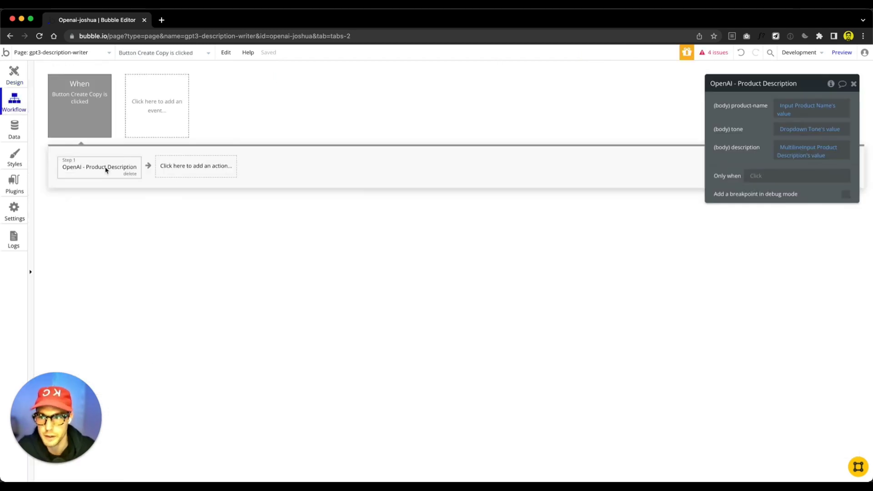
click(173, 167)
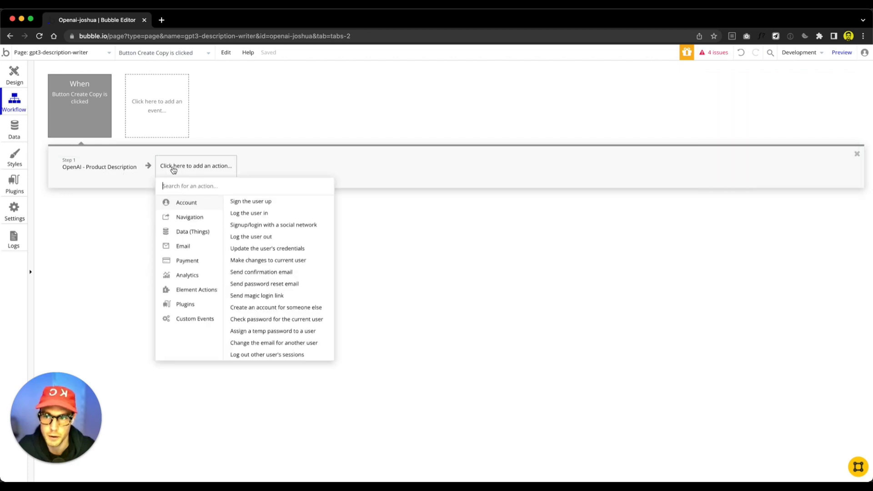
mouse_move(187, 292)
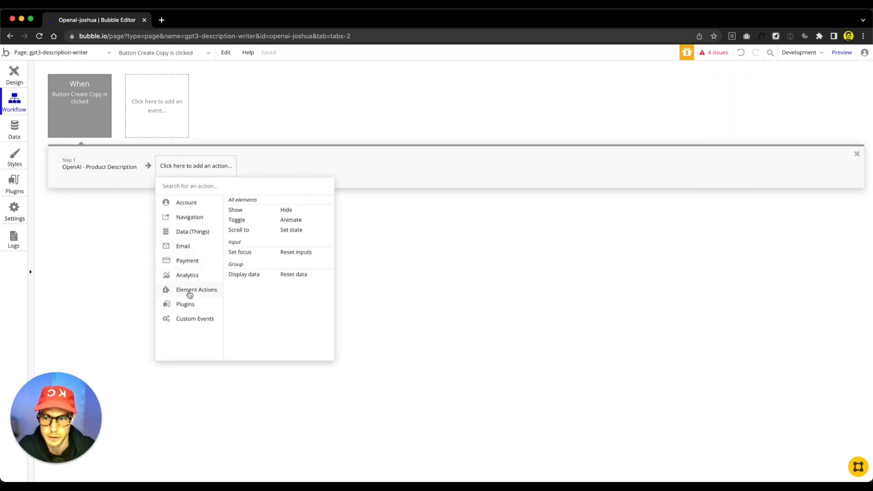
click(292, 230)
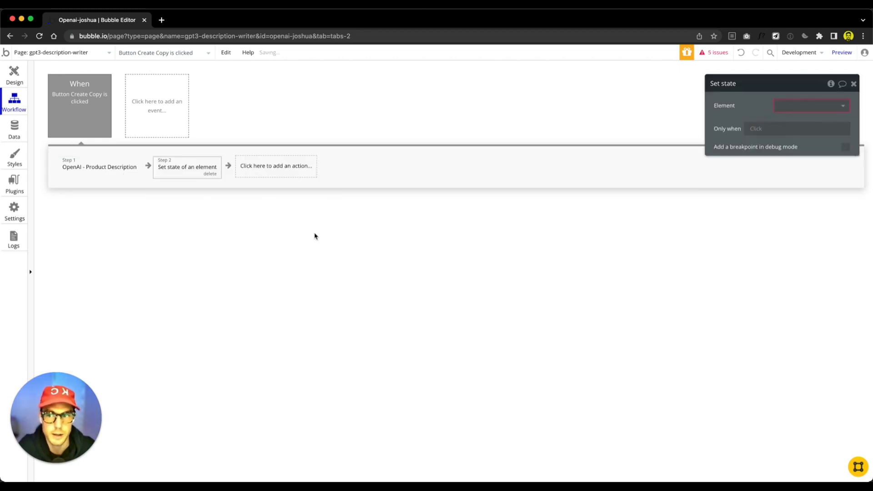
click(799, 106)
click(793, 122)
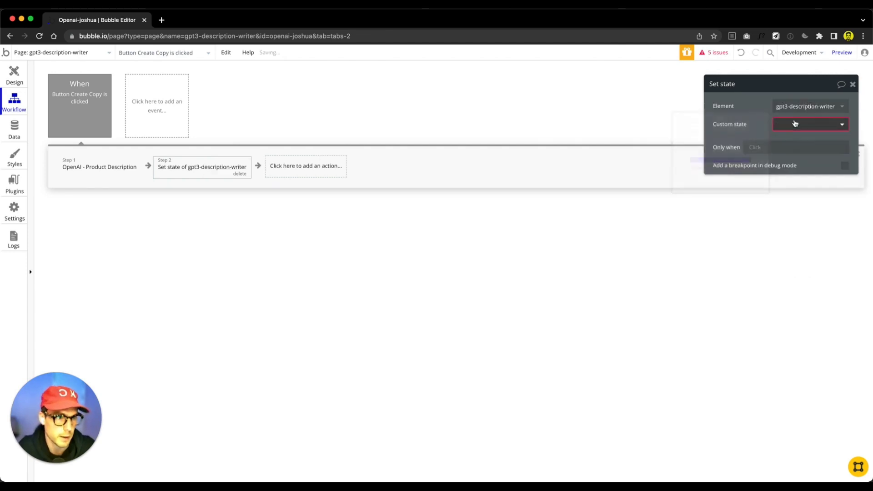
click(783, 107)
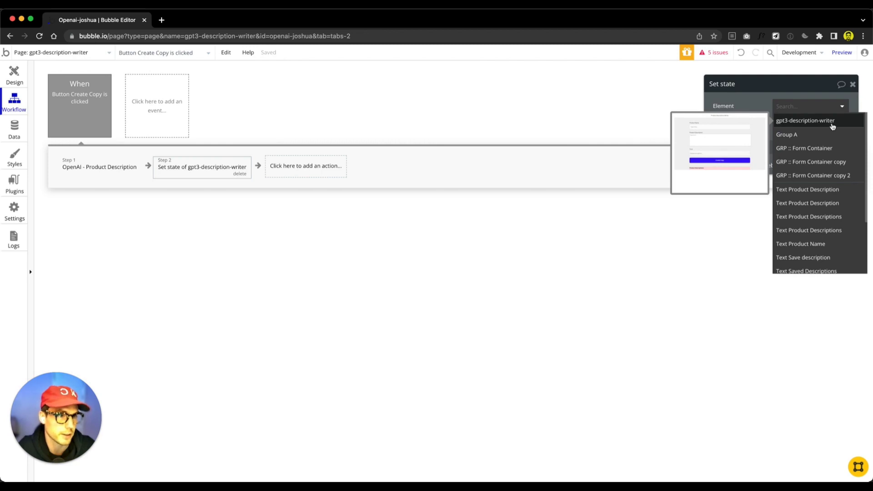
click(765, 107)
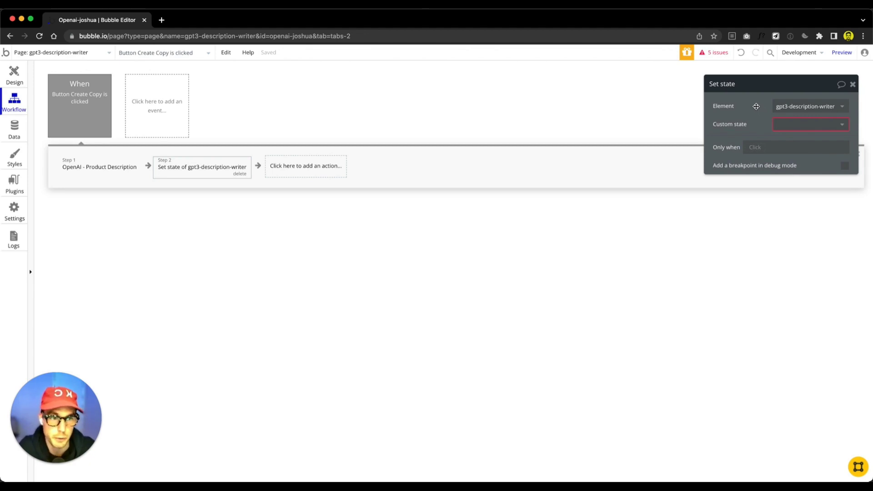
Create a new custom state named gpt-3-descriptions of type text, not a list, for the Set state action
click(781, 124)
click(787, 136)
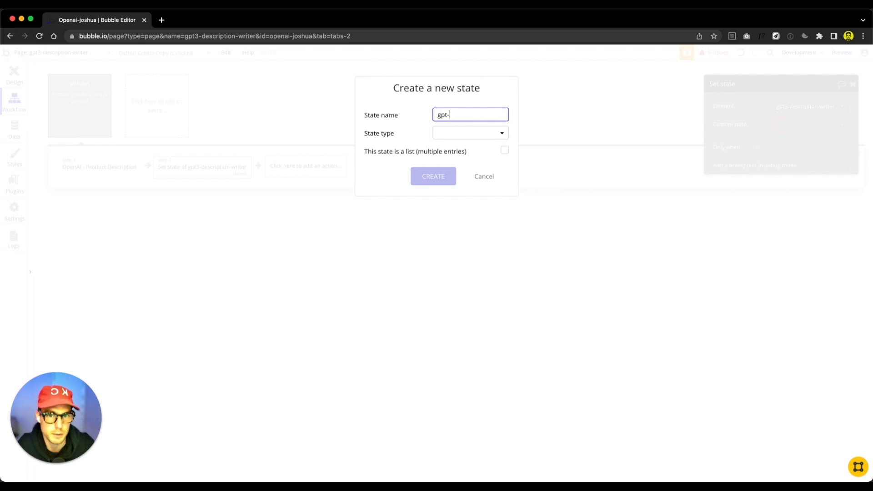
text(gpt-3 )
text(desc)
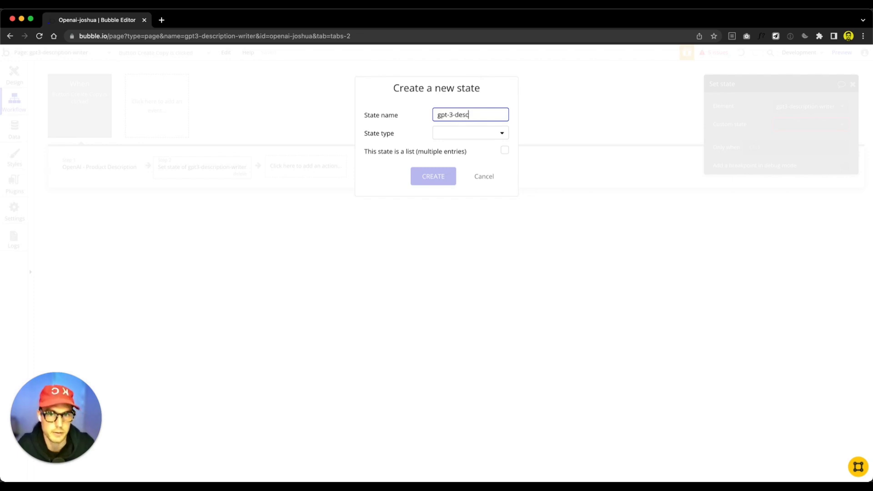
text(riptions)
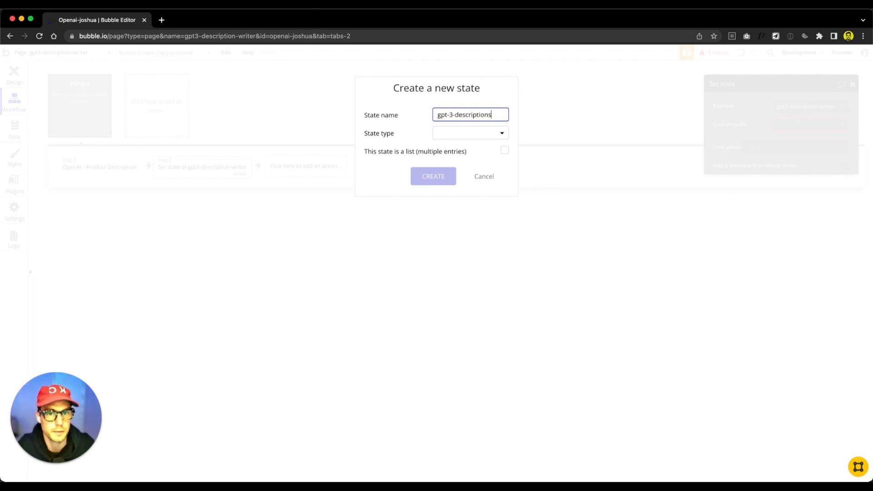
click(460, 132)
click(452, 149)
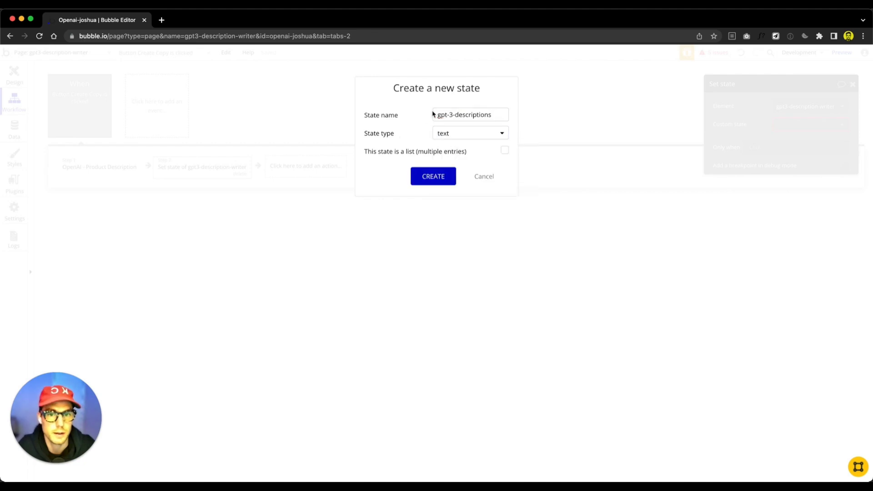
click(435, 179)
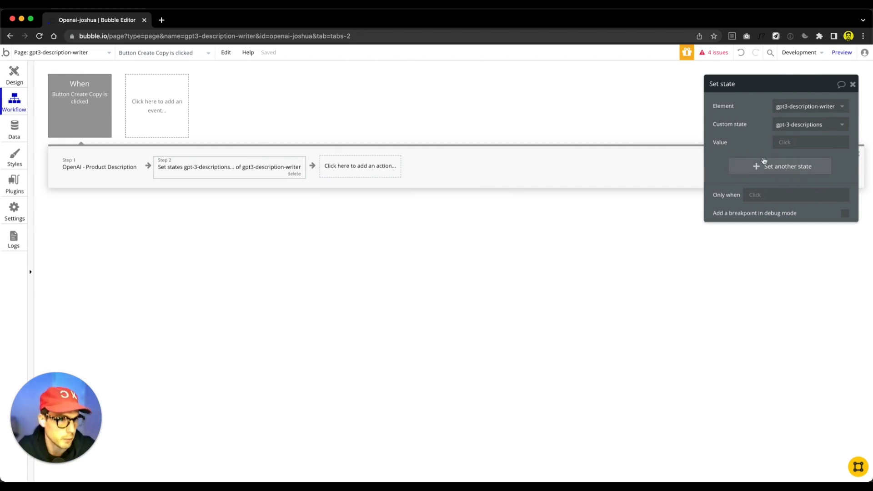
click(786, 144)
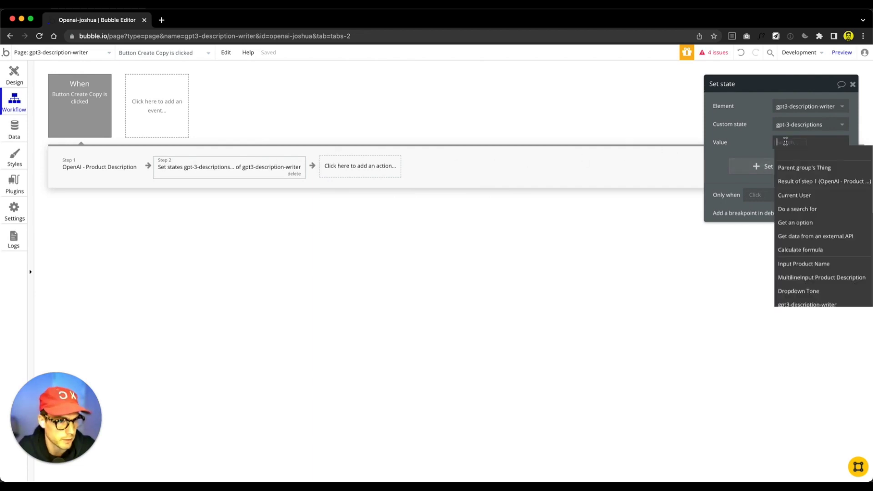
click(788, 181)
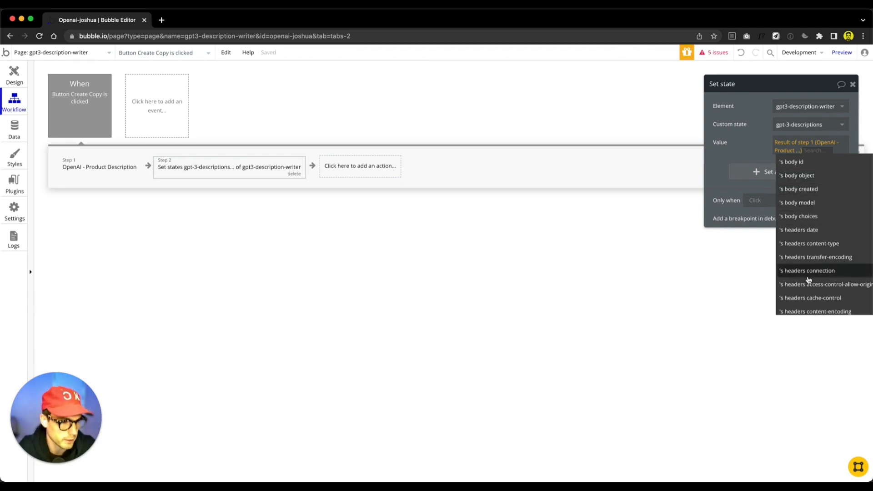
click(785, 163)
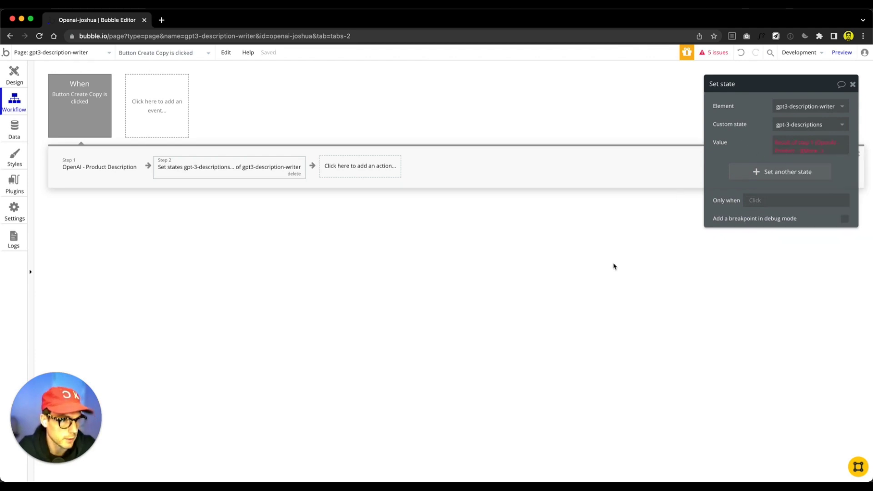
Reinitialize the Product Description call in the API Connector and show the raw data of its returned values
click(14, 184)
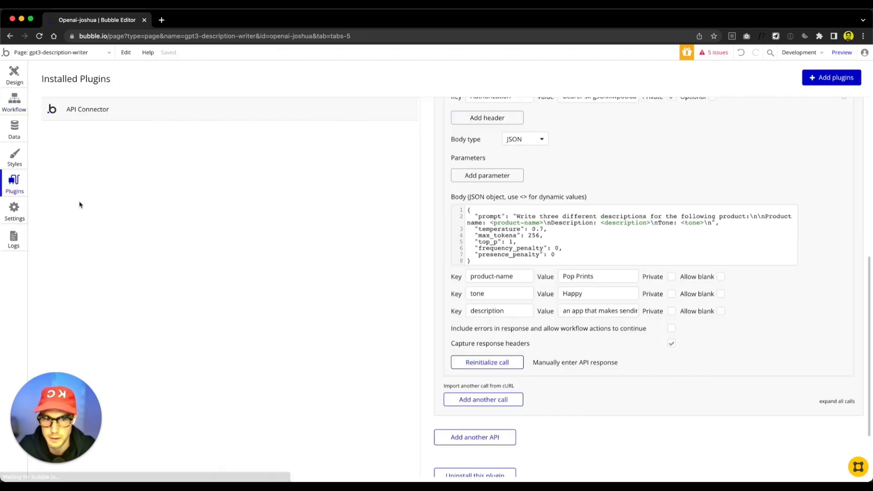
click(490, 363)
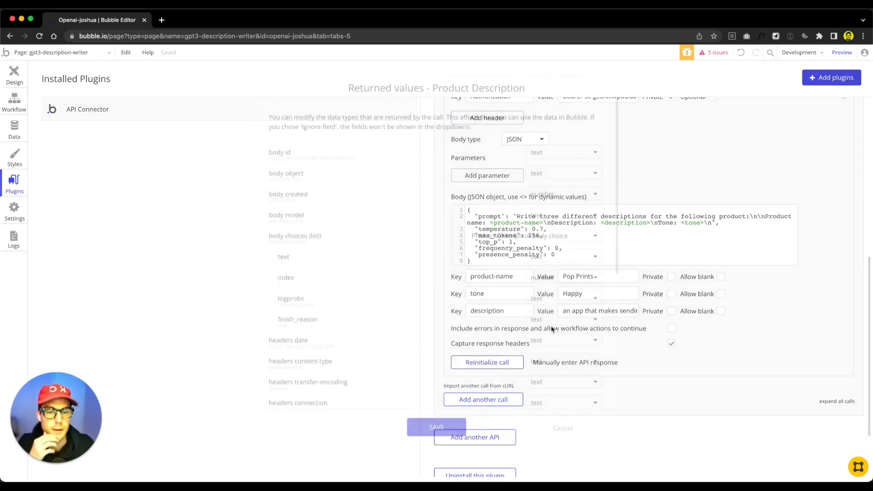
scroll(432, 288, down, 8)
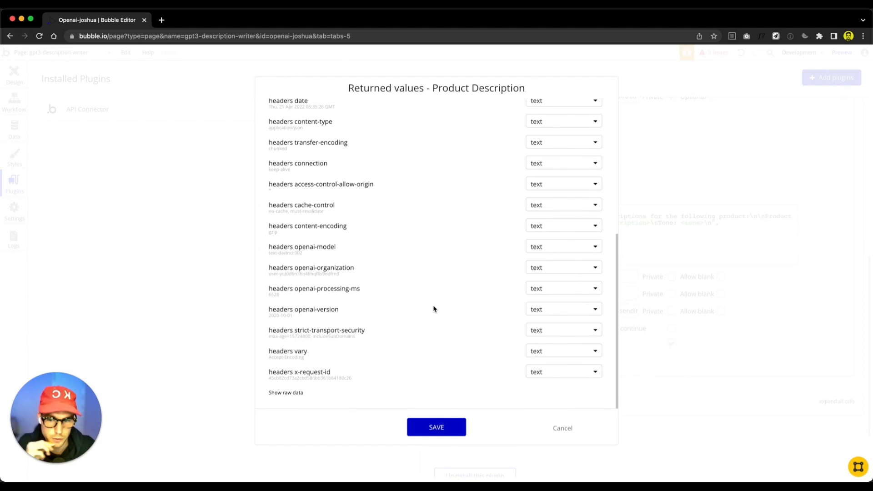
click(302, 392)
scroll(430, 347, down, 5)
scroll(434, 343, down, 5)
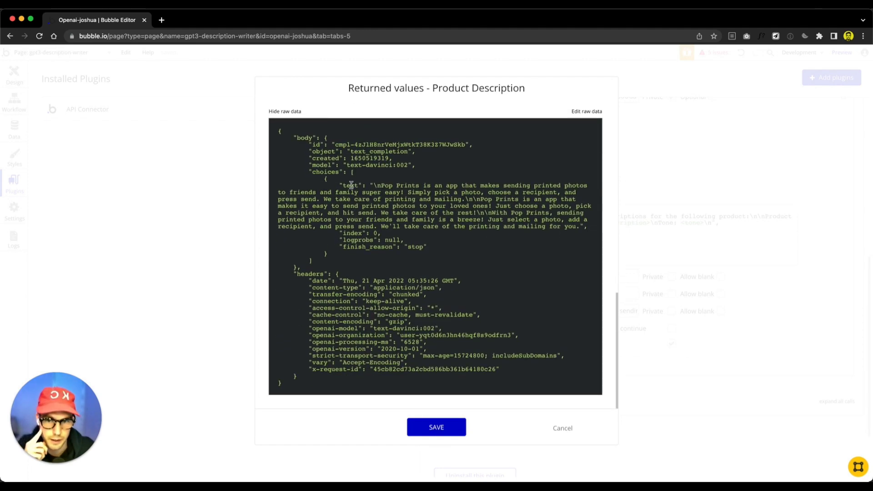
Examine how the generated text is nested under body and choices in the raw response, and save the returned values
drag(377, 187, 503, 224)
click(502, 223)
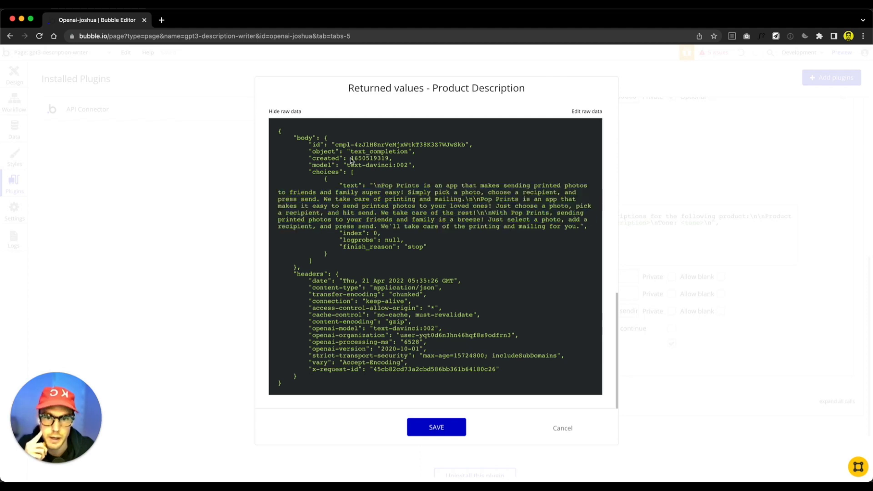
triple_click(306, 137)
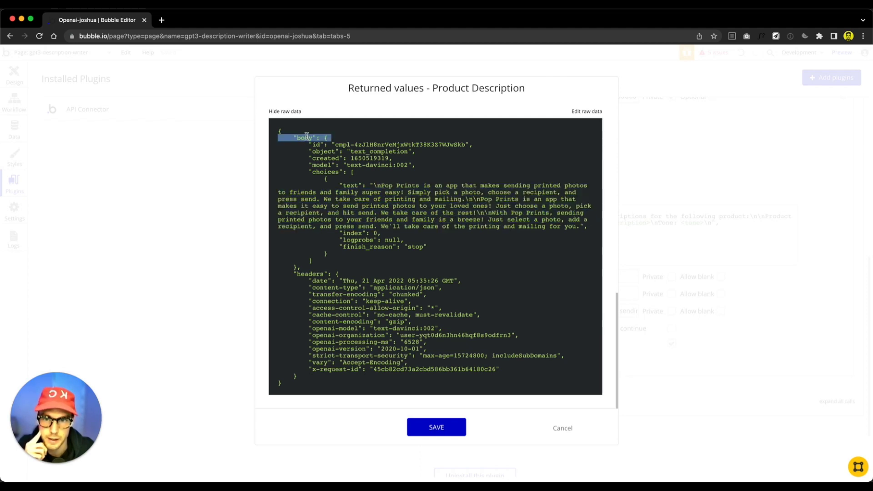
triple_click(327, 173)
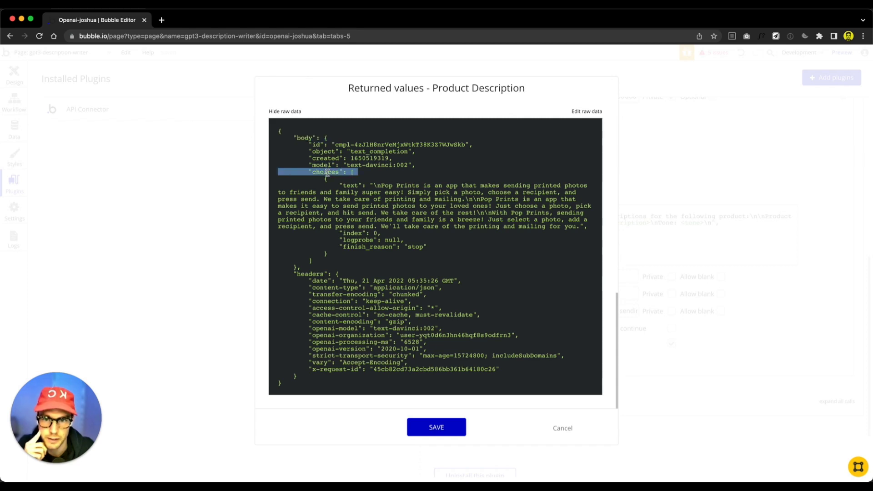
click(350, 189)
right_click(314, 146)
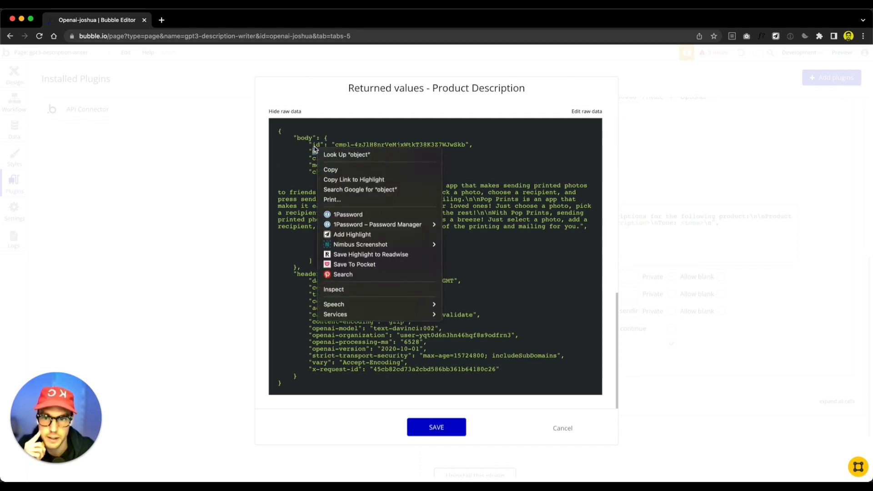
click(315, 147)
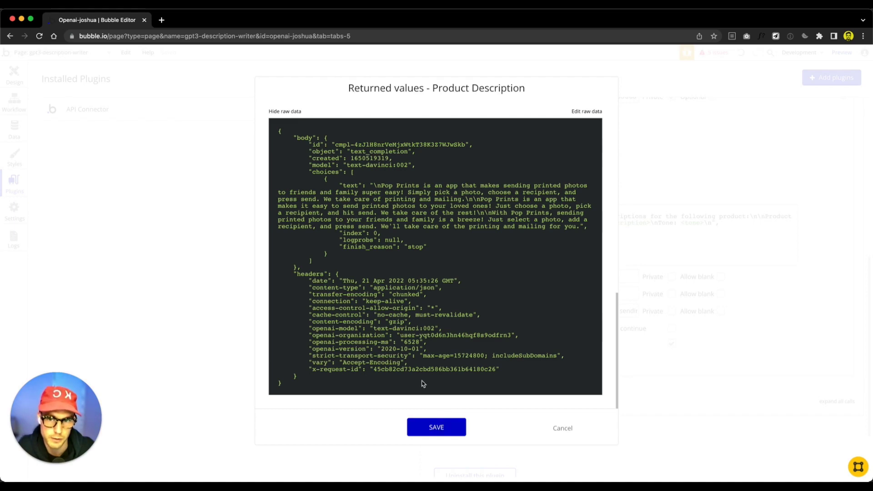
click(439, 430)
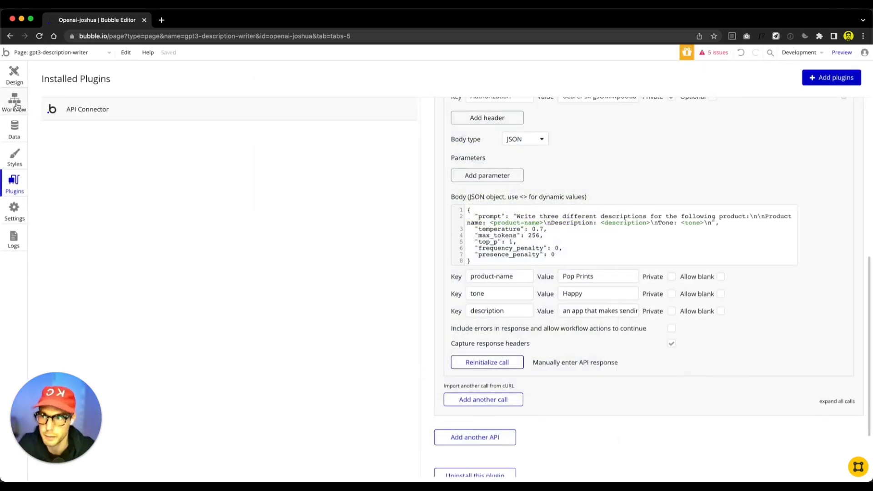
Set the gpt-3-descriptions state's value in the workflow to Result of step 1 (OpenAI - Product Description)'s body choices:first item's text
click(14, 103)
click(815, 154)
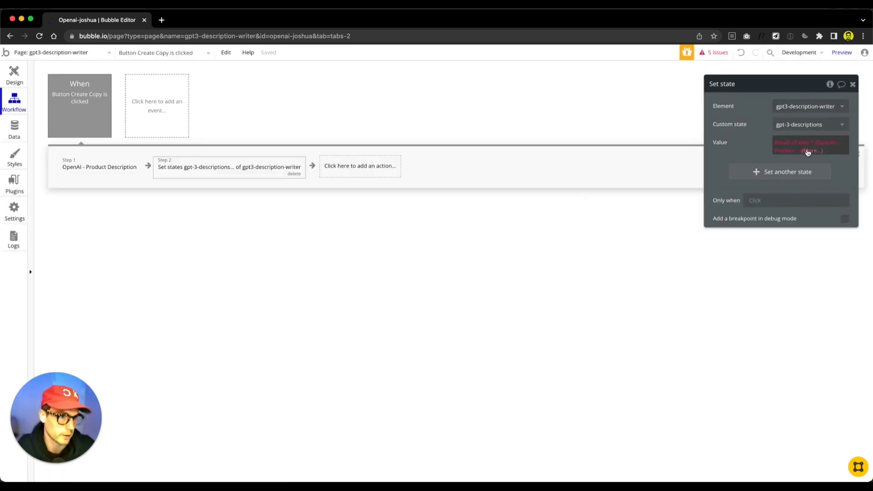
key(BackSpace)
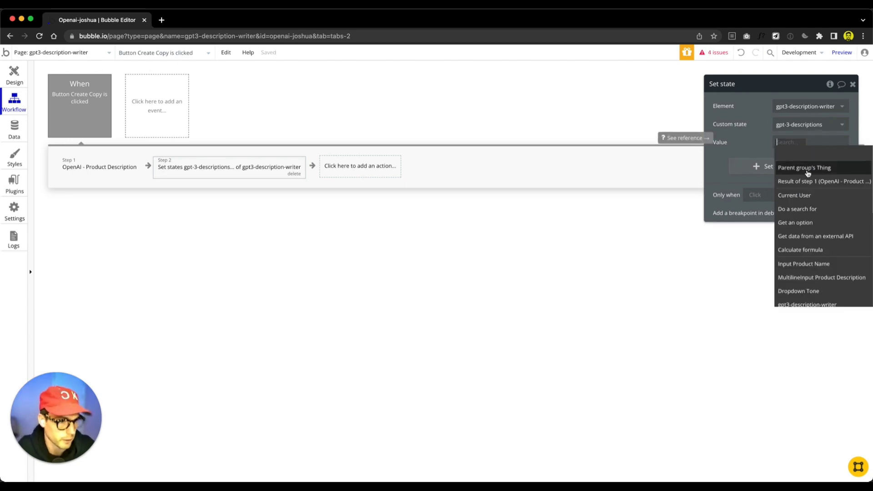
click(808, 182)
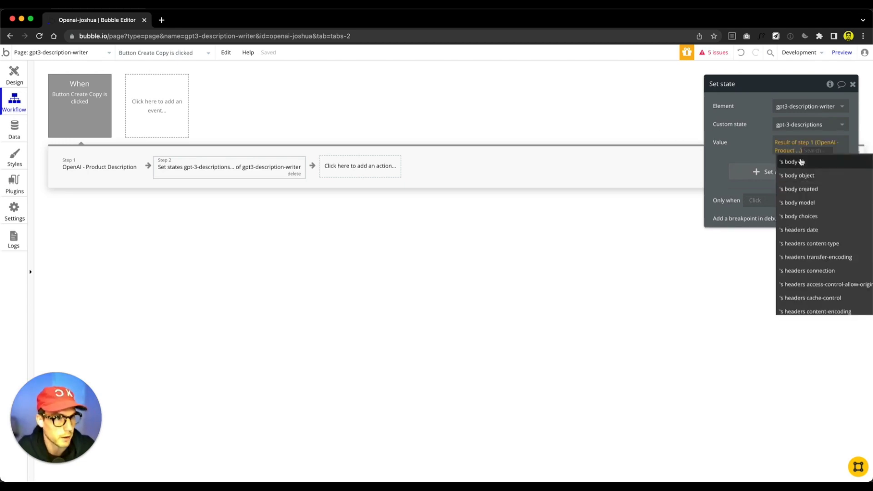
click(812, 216)
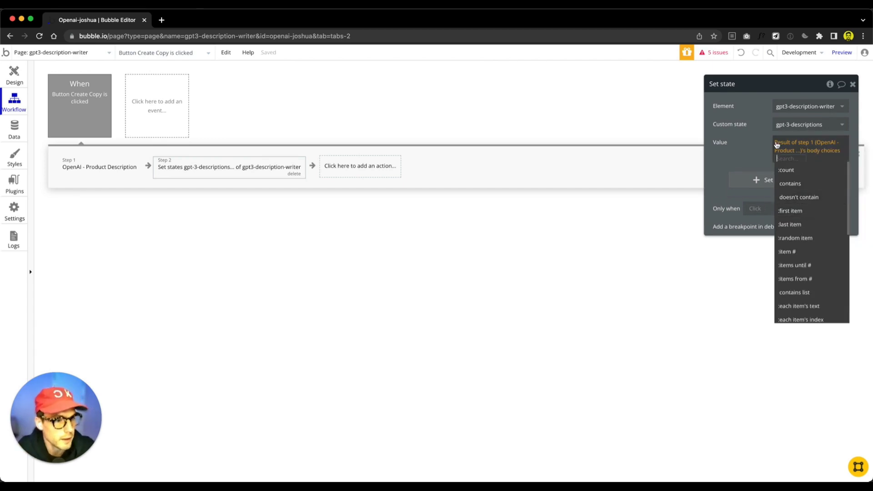
click(793, 211)
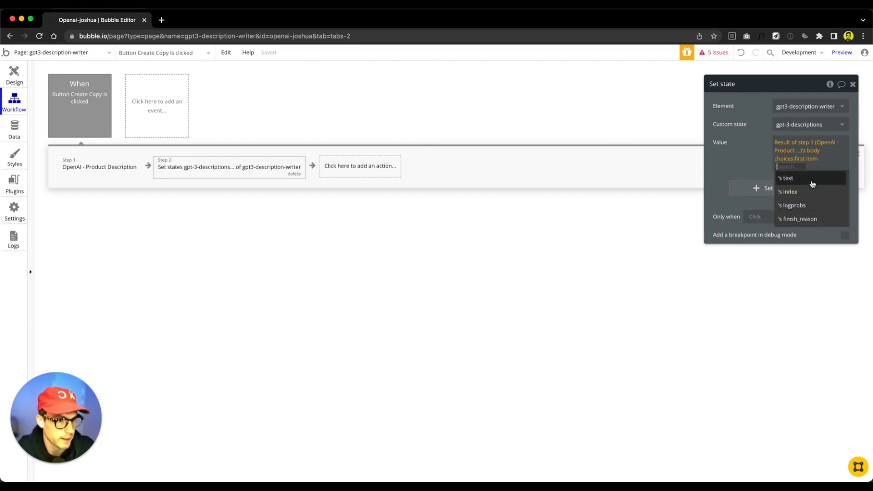
click(787, 182)
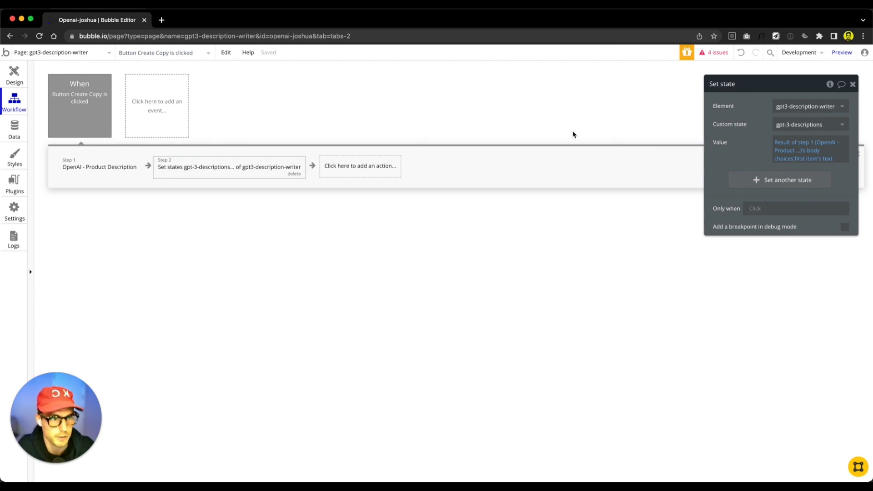
Replace the content of the text element below the Product Descriptions heading with the dynamic value gpt3-description-writer's gpt-3-descriptions
click(13, 77)
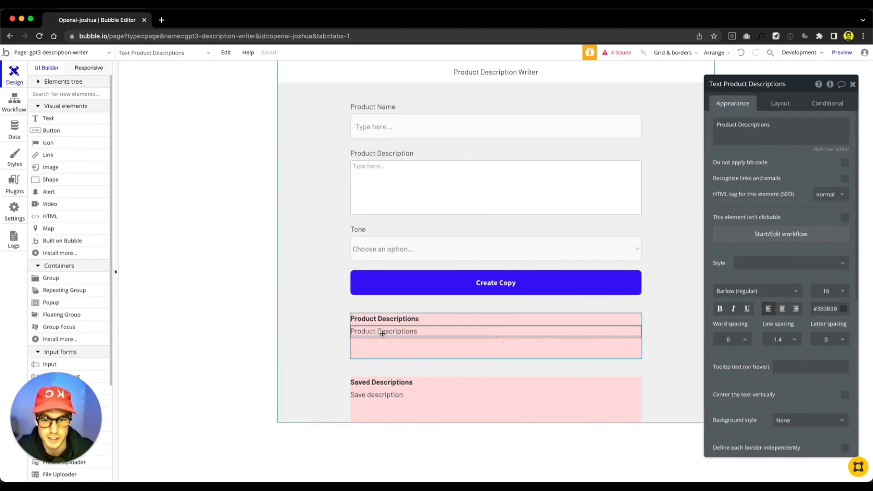
drag(375, 333, 319, 338)
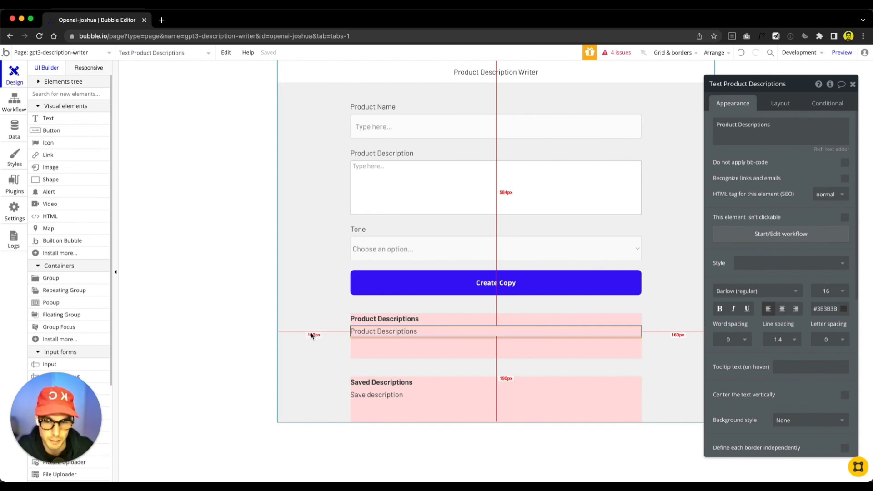
drag(312, 335, 370, 333)
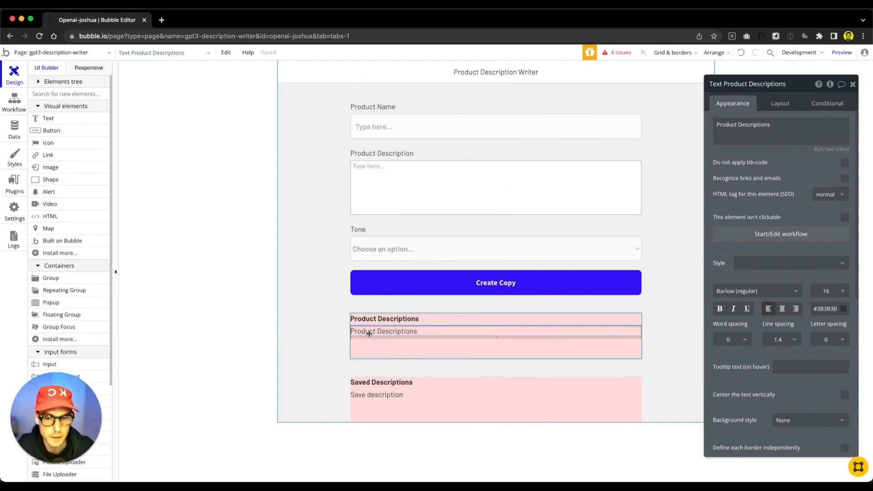
double_click(370, 333)
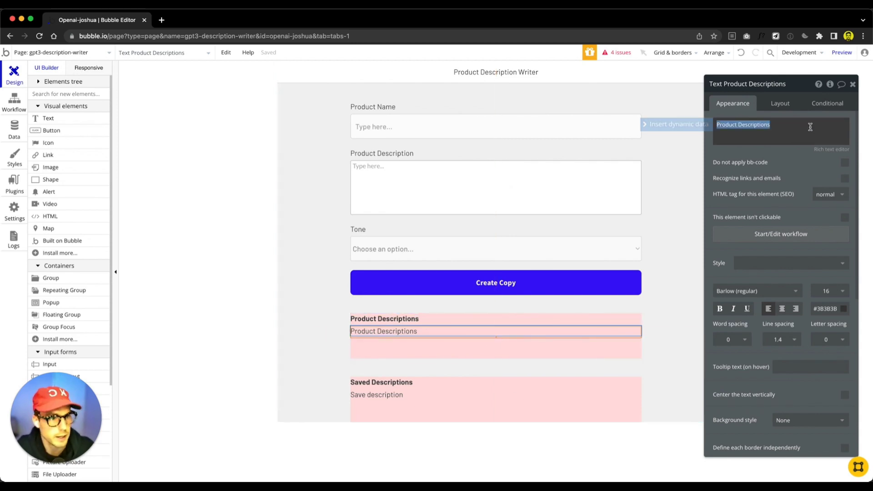
key(BackSpace)
click(669, 127)
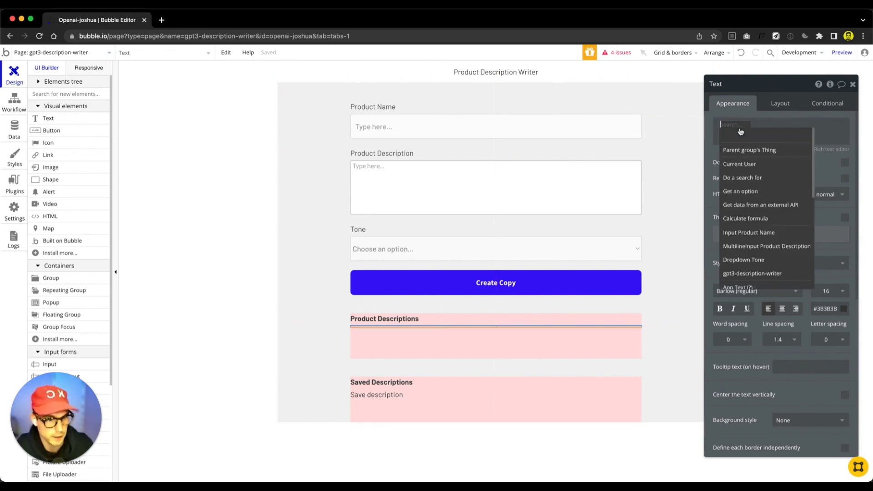
text(prod)
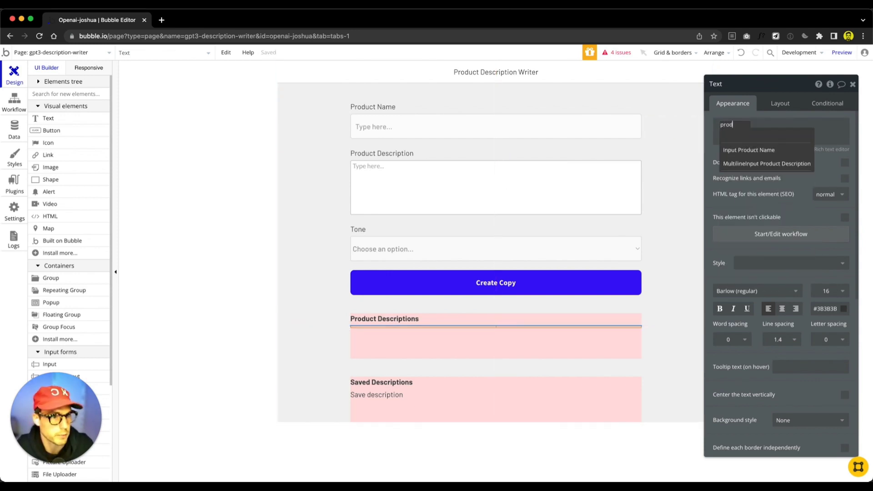
key(ctrl+a)
key(BackSpace)
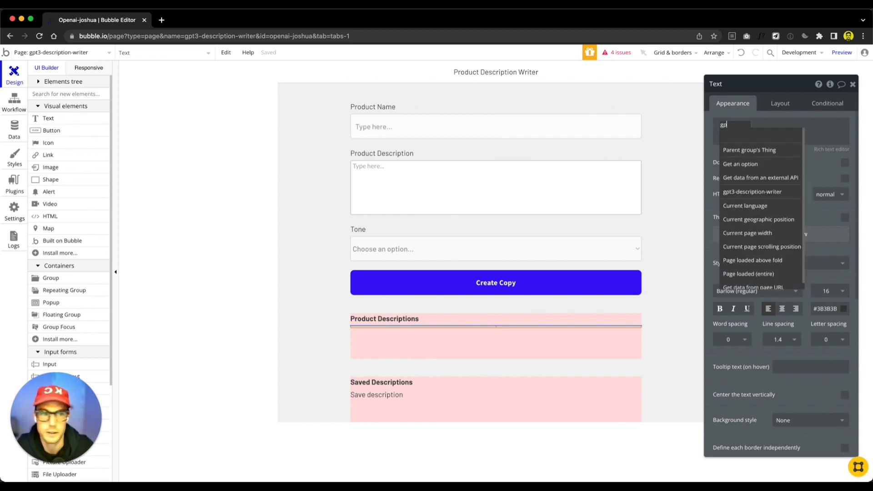
text(gpt3)
click(745, 150)
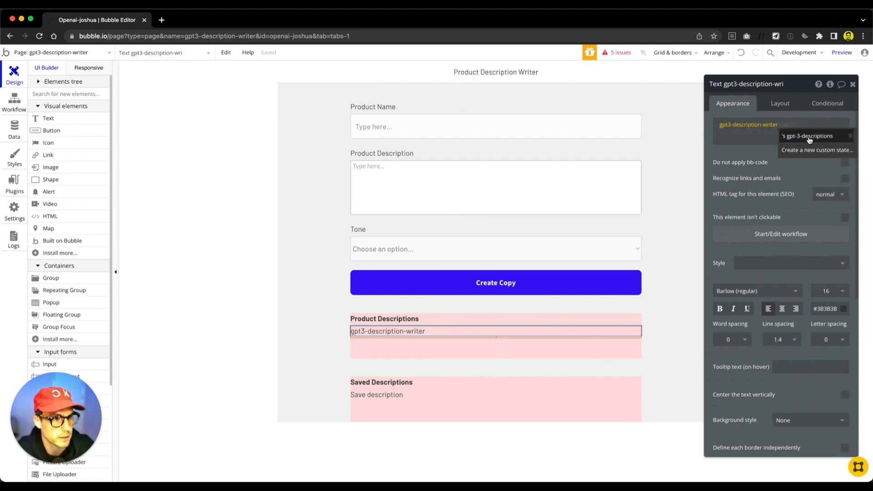
click(811, 136)
click(769, 154)
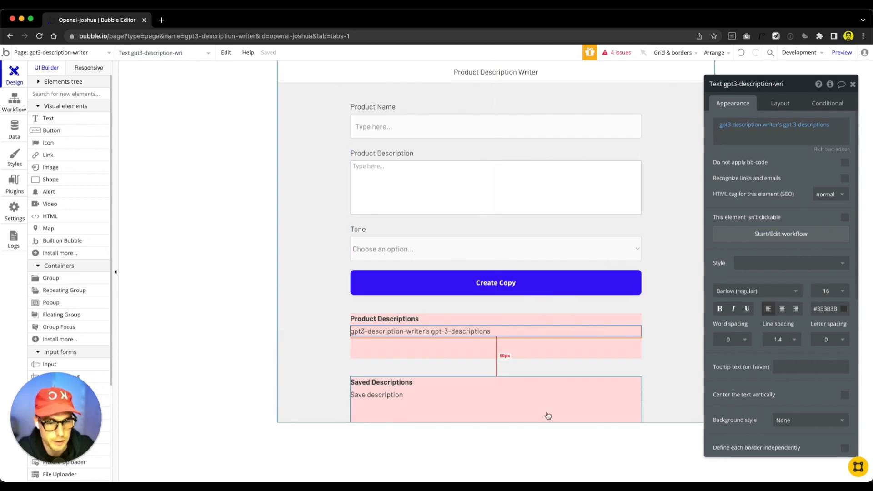
Preview the gpt3-description-writer page in a new browser tab
click(570, 409)
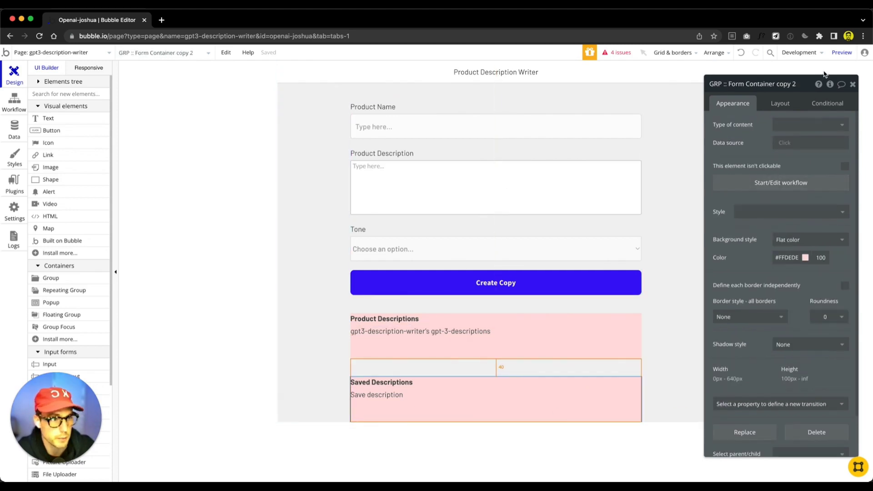
click(842, 53)
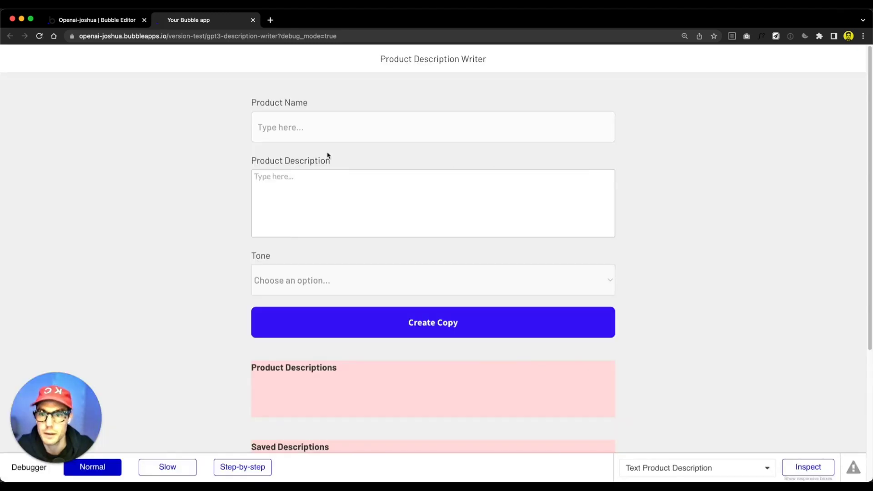
Reset the preview page's zoom to 100% and enter Pop Prints as the product name
click(351, 130)
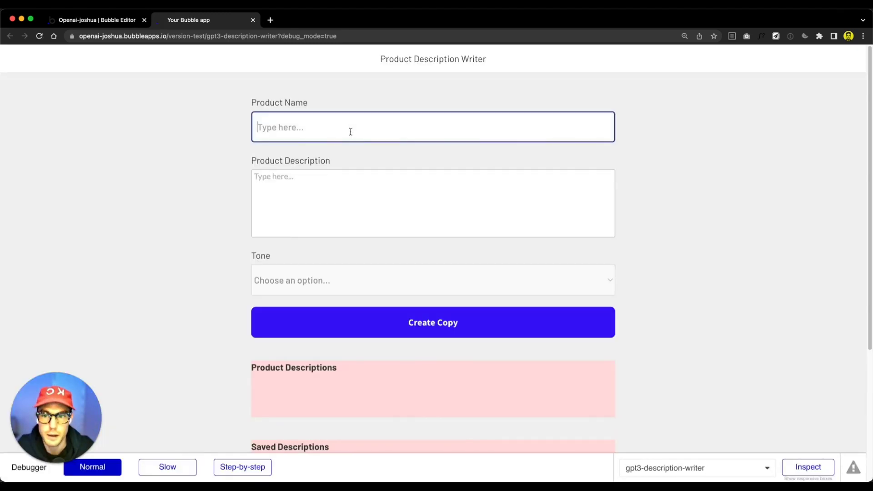
click(685, 37)
click(698, 53)
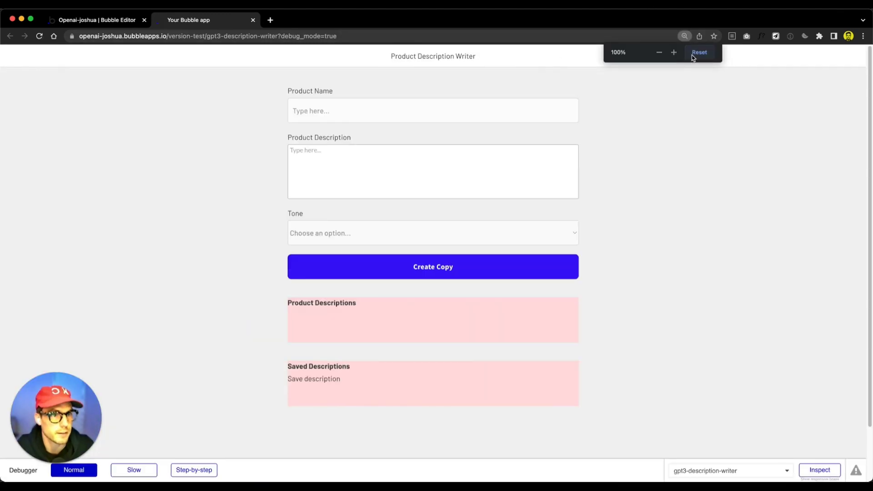
text(Ppo)
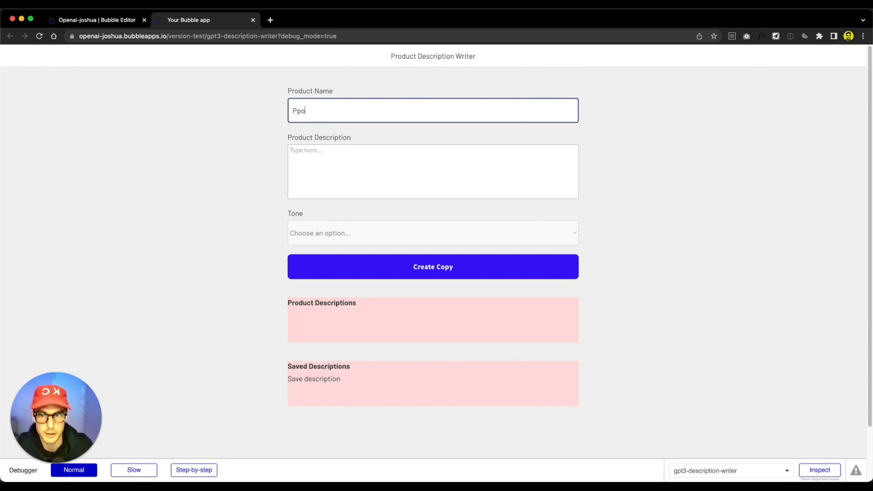
text( Prints)
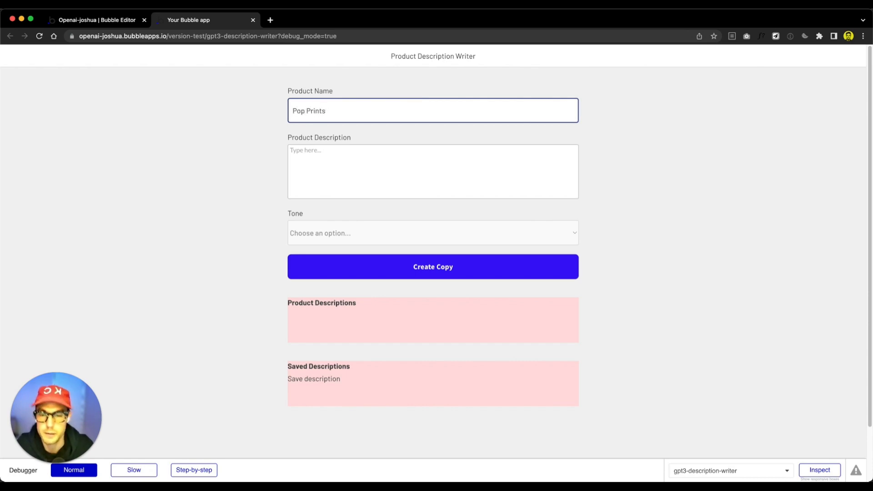
Copy the Pop Prints description text from the OpenAI Playground prompt into the preview form's Product Description field
key(super+grave)
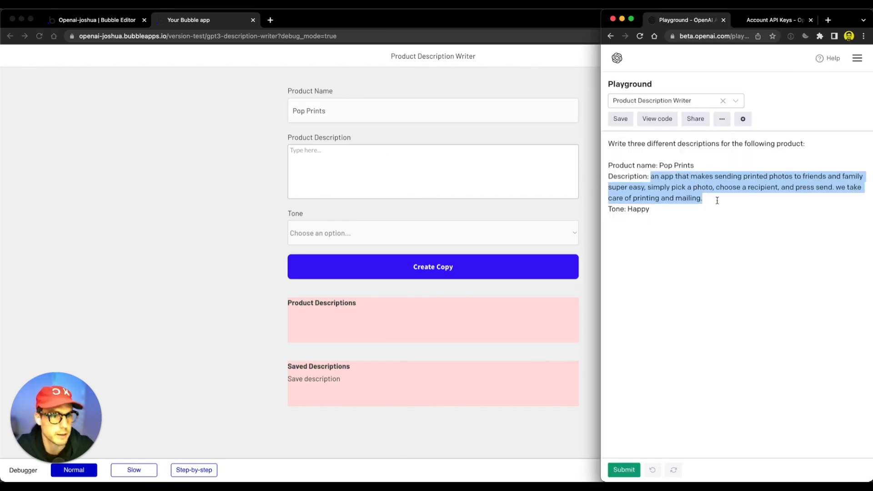
drag(717, 200, 652, 178)
key(ctrl+c)
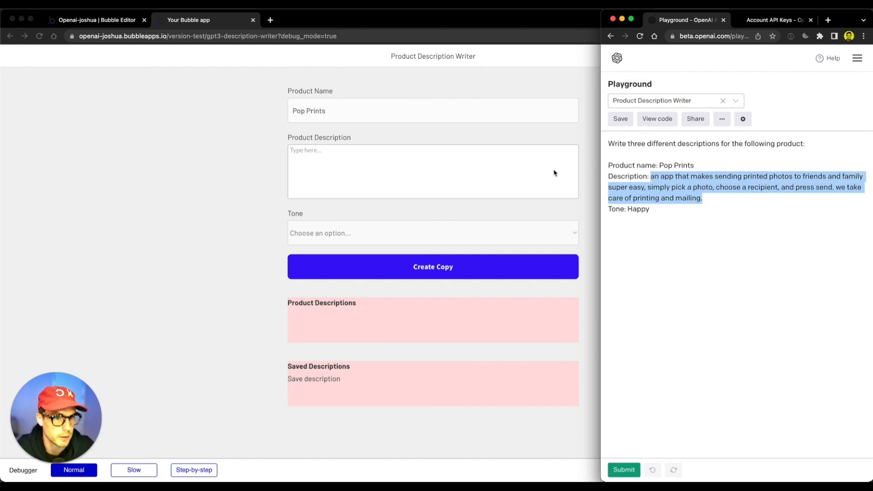
key(super+grave)
click(400, 162)
key(ctrl+v)
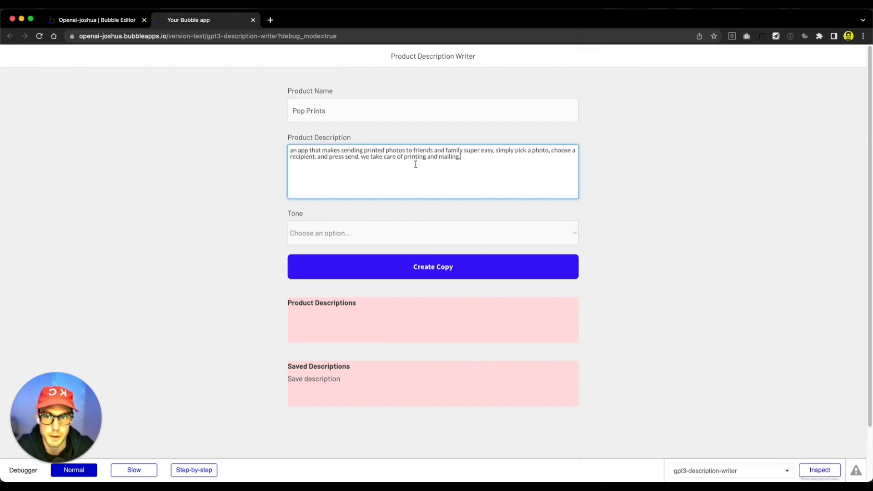
Choose the Happy tone and run Create Copy to generate the product descriptions
click(335, 233)
click(331, 245)
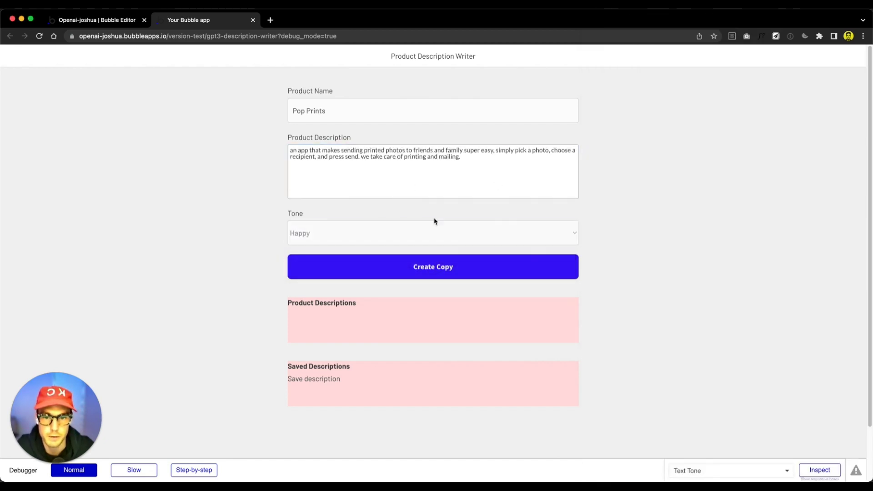
click(447, 268)
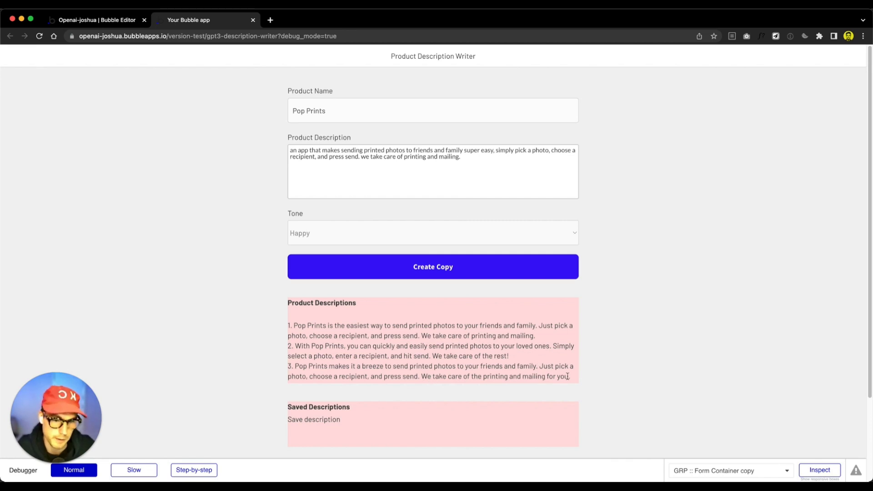
Examine the individual numbered descriptions in the preview's Product Descriptions section and the text element in the Bubble editor that displays them
drag(574, 380, 271, 321)
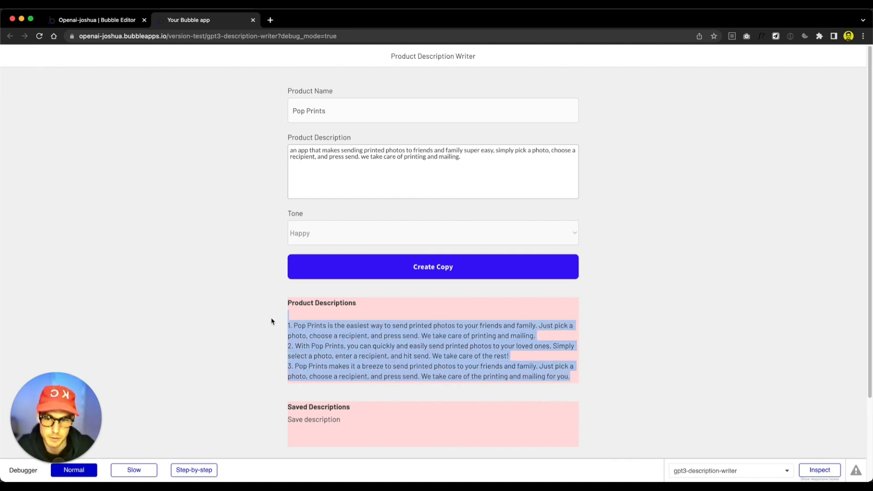
click(369, 324)
triple_click(369, 324)
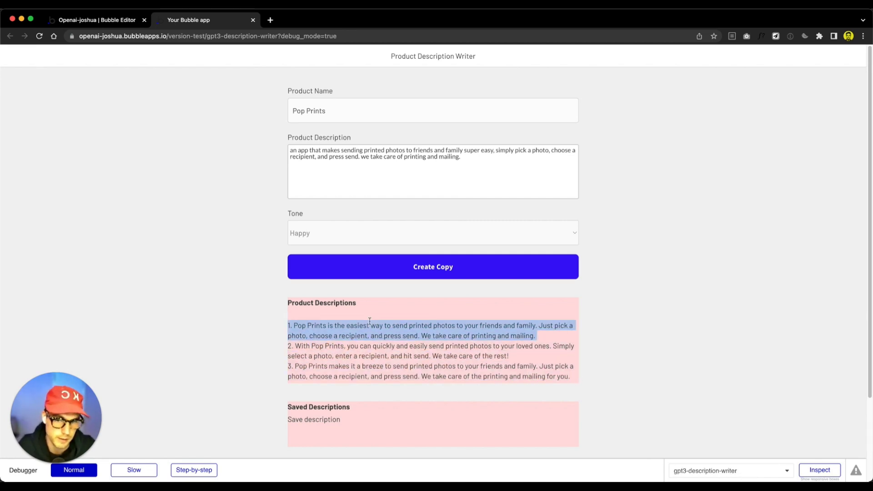
click(369, 324)
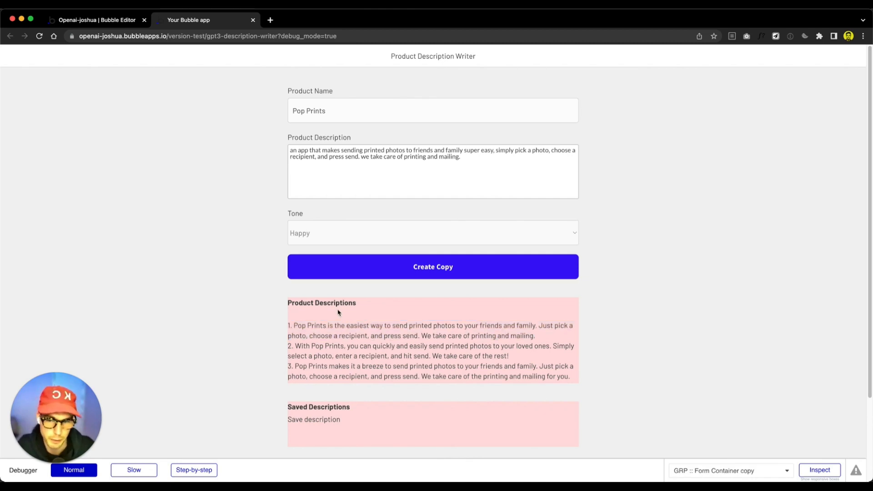
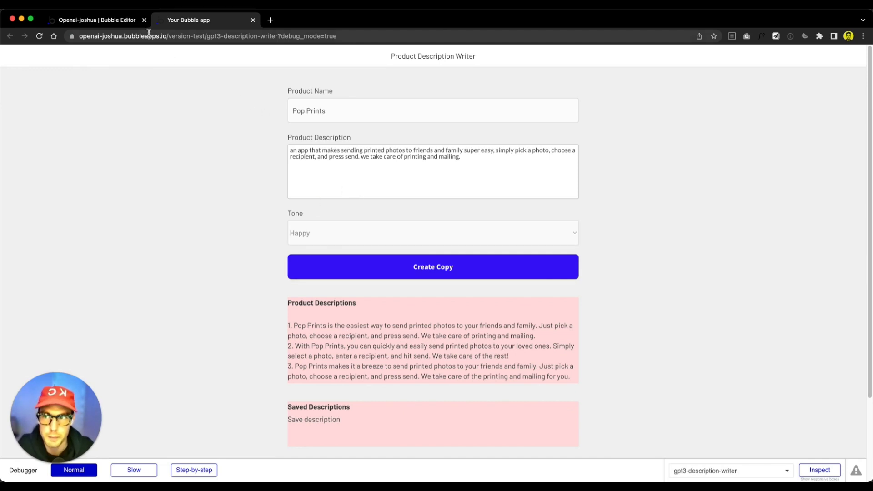
click(115, 21)
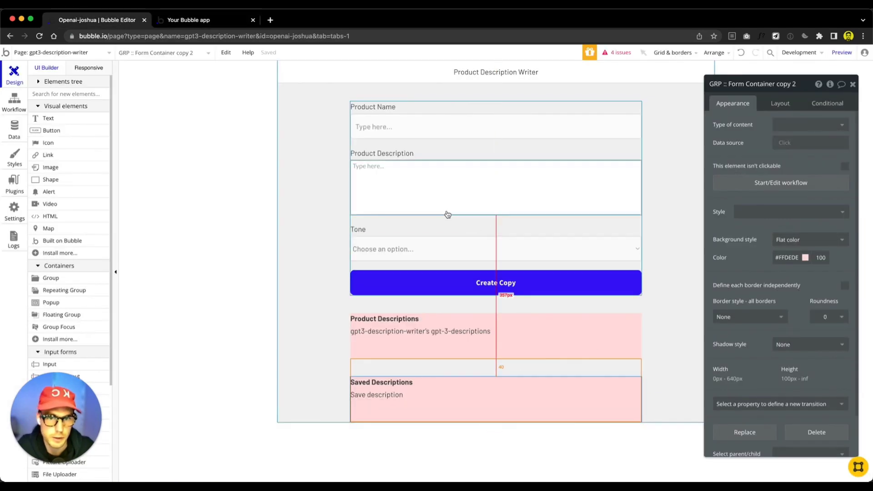
click(510, 332)
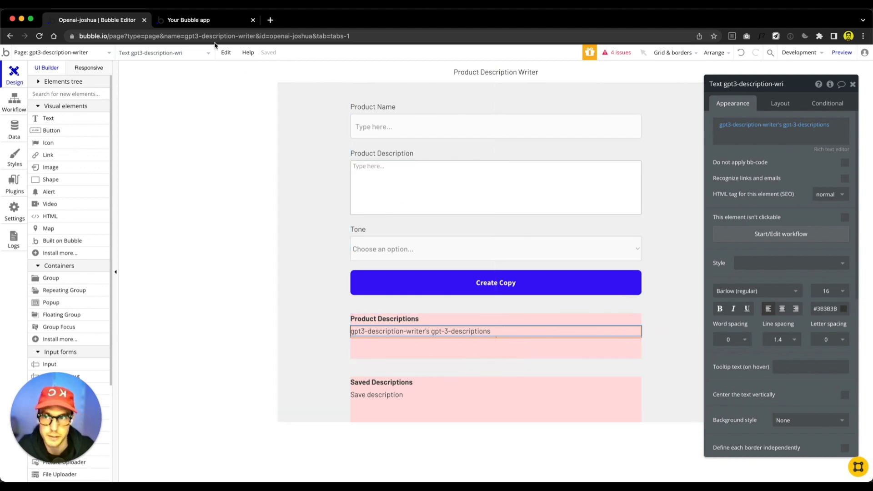
click(200, 20)
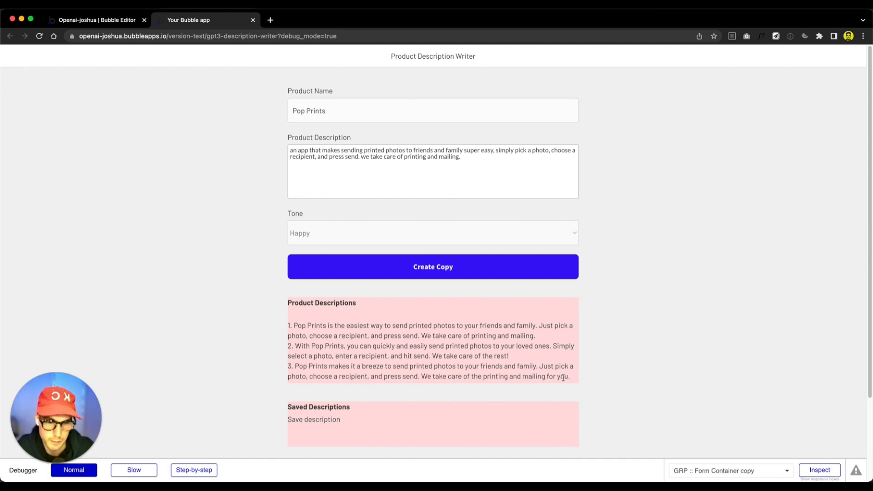
drag(563, 377, 271, 367)
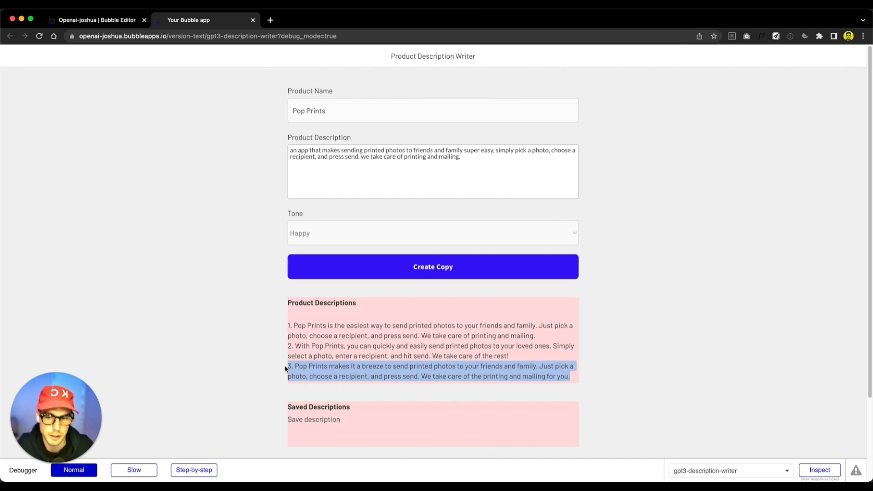
Add a Set state action for the gpt3-description-writer element as step 3 of the Create Copy workflow in the Bubble editor
click(105, 24)
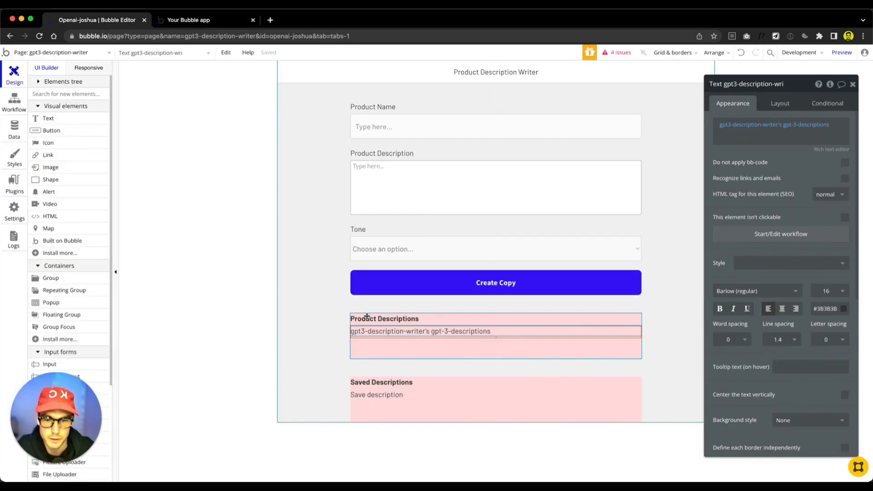
click(14, 100)
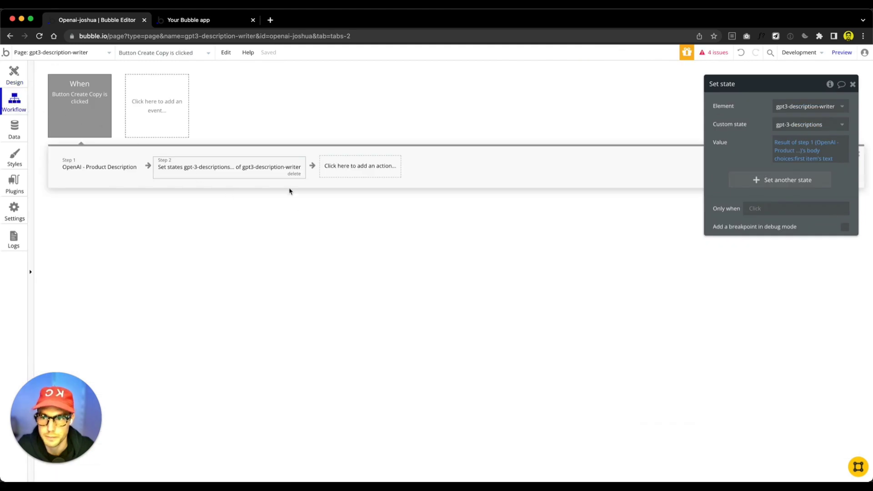
click(320, 170)
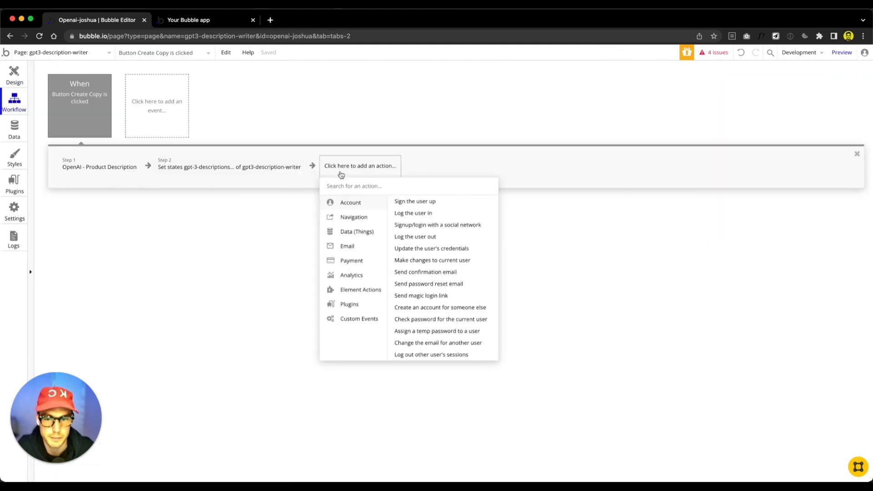
mouse_move(349, 290)
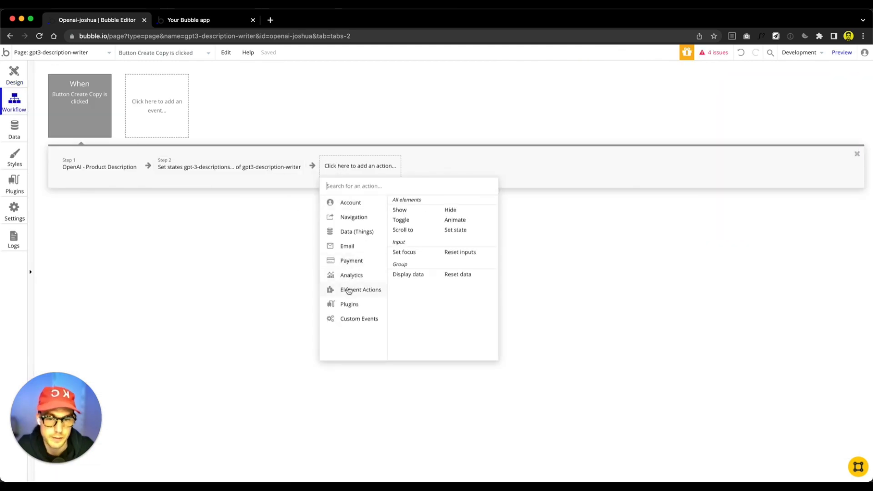
click(452, 233)
click(800, 105)
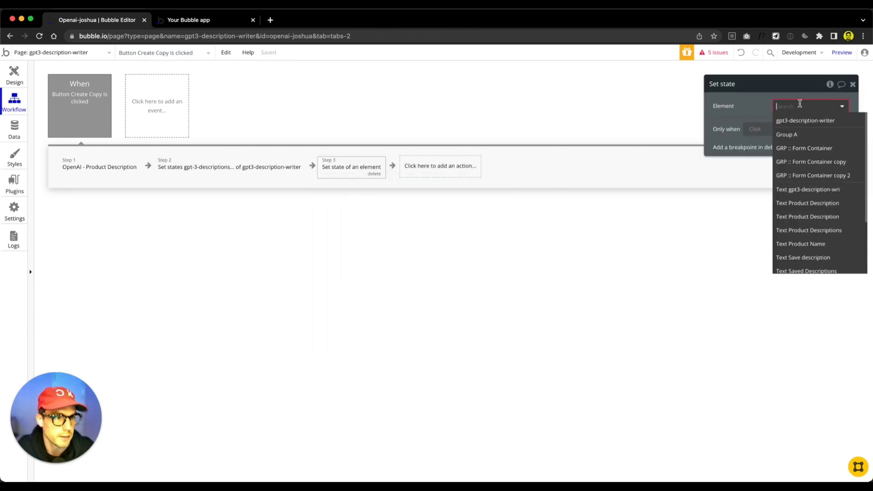
click(789, 121)
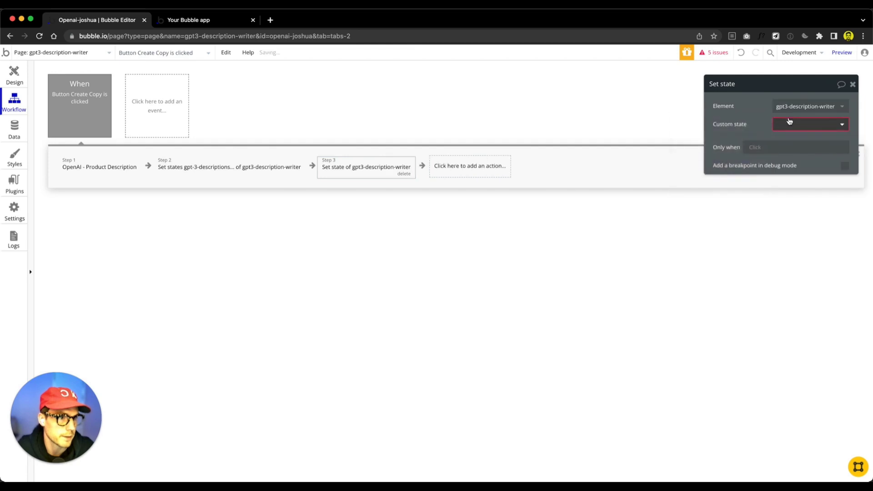
Create a custom state named gpt3-descriptions-list for the action, with type text and set as a list with multiple entries
click(790, 123)
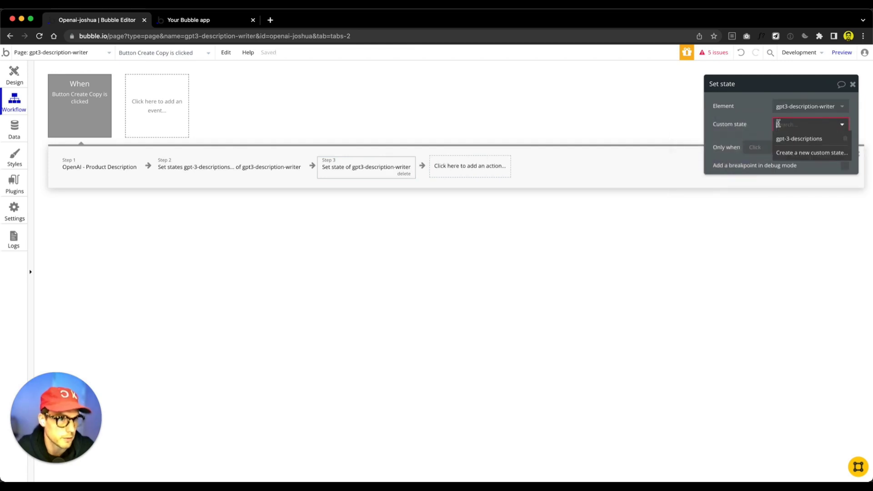
click(787, 153)
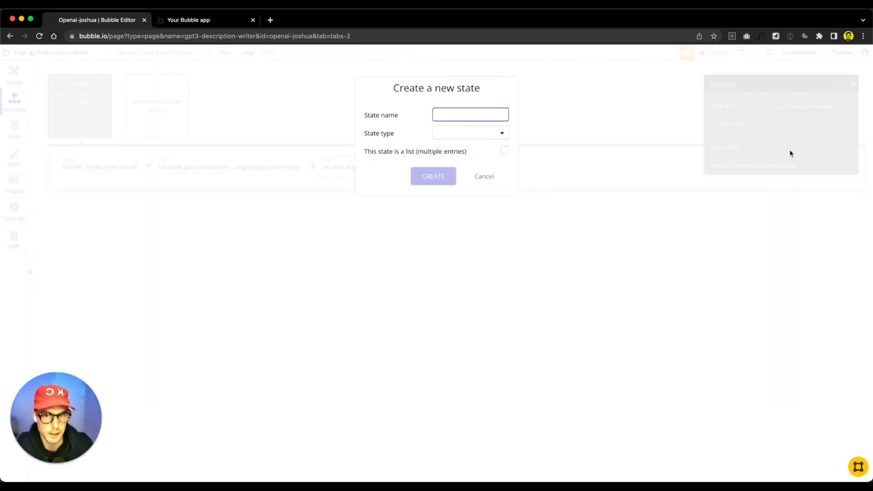
text(gpt3)
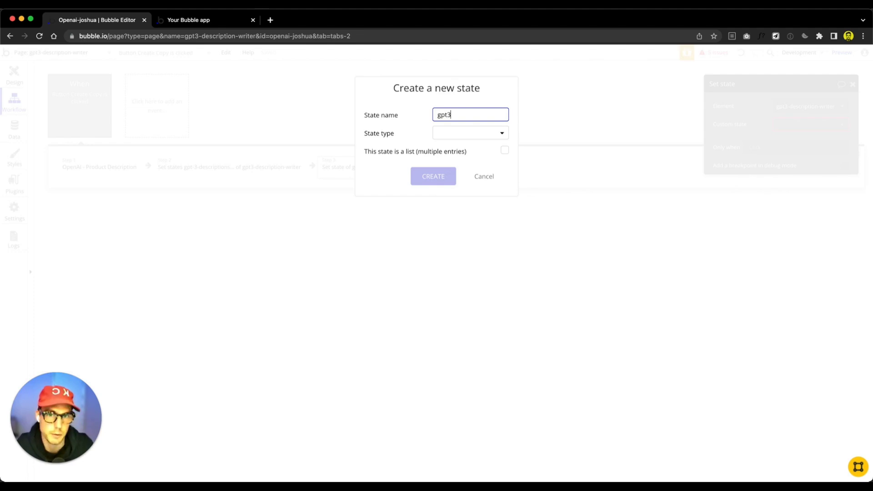
text(-descriptio)
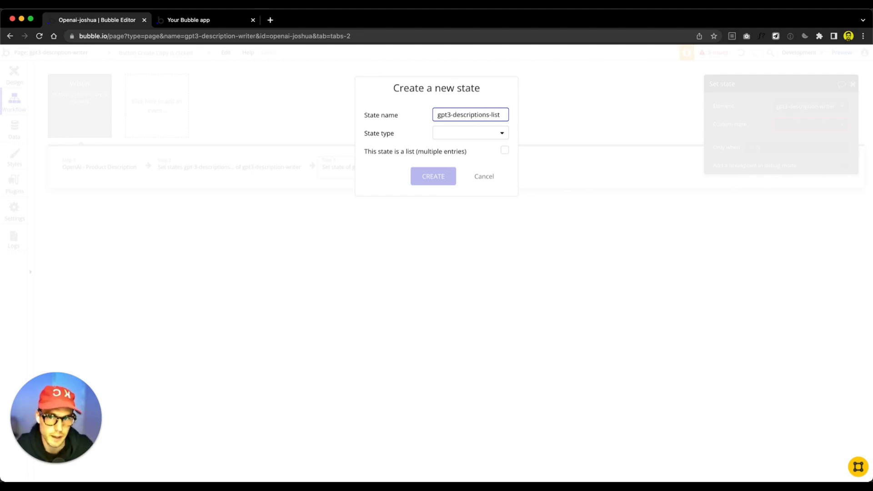
text(ns-list)
click(491, 136)
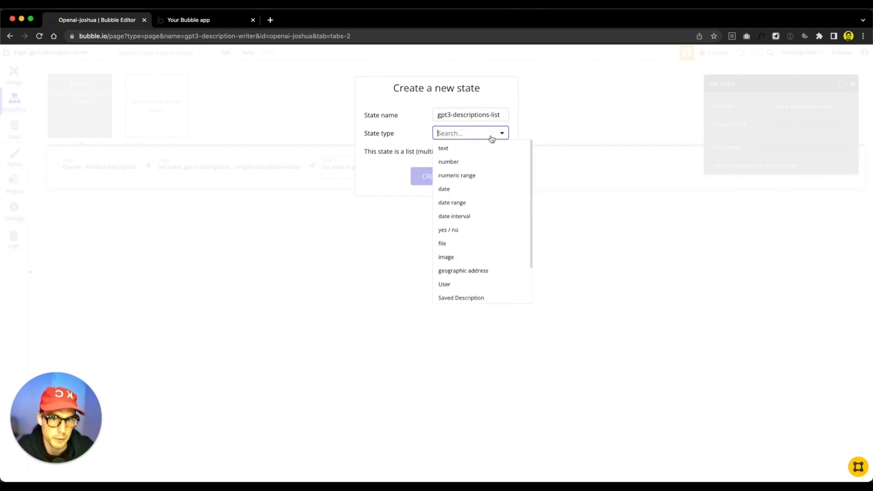
click(485, 148)
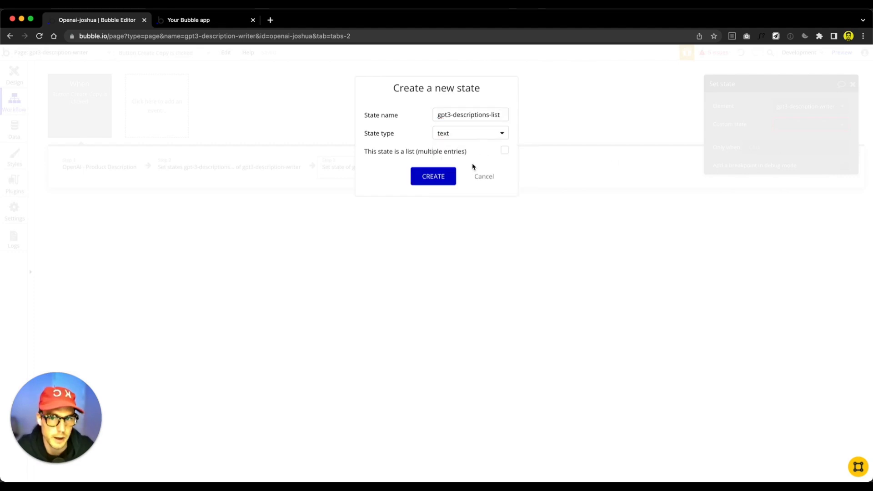
click(504, 153)
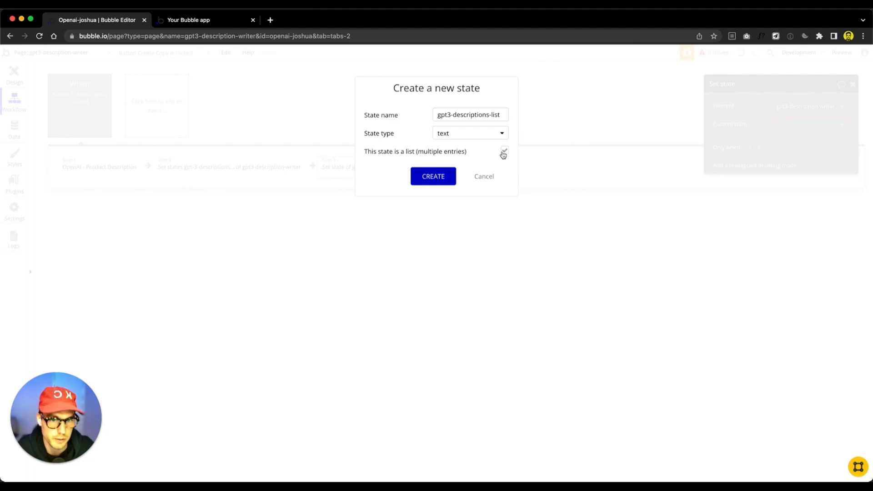
click(431, 180)
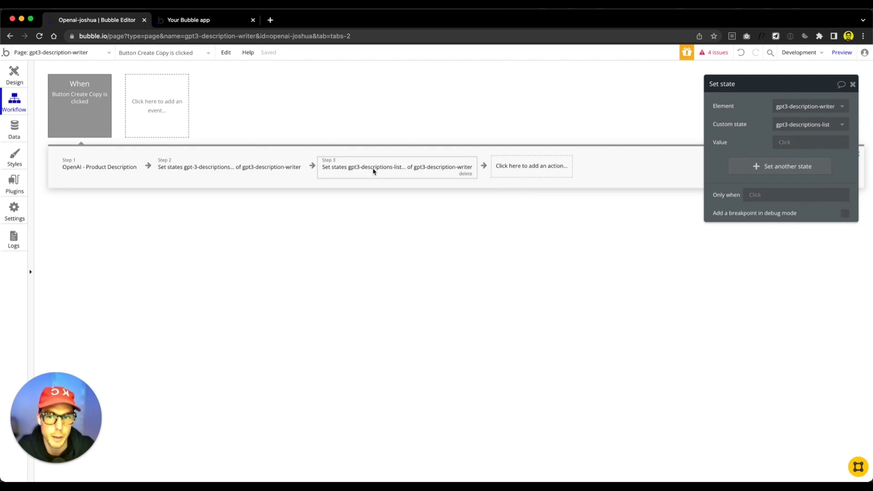
Check the step 2 Set state action against the generated text in the preview, reload the preview and return to the workflow
click(259, 175)
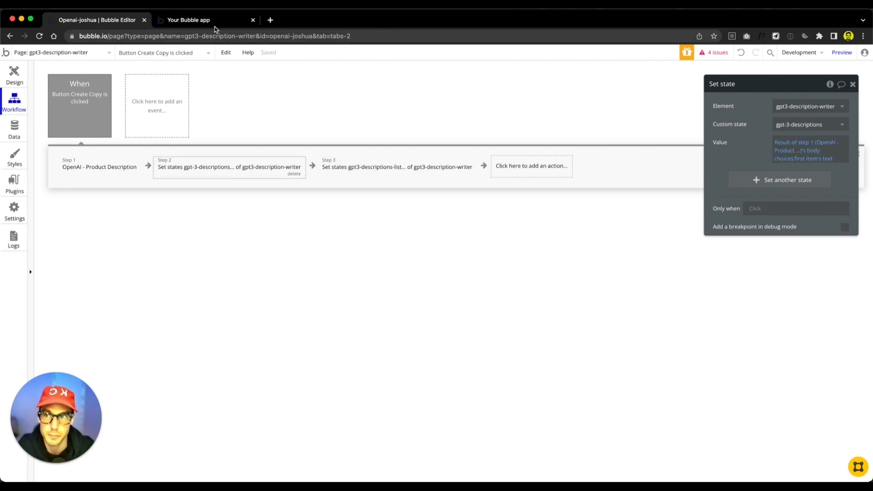
key(ctrl+Tab)
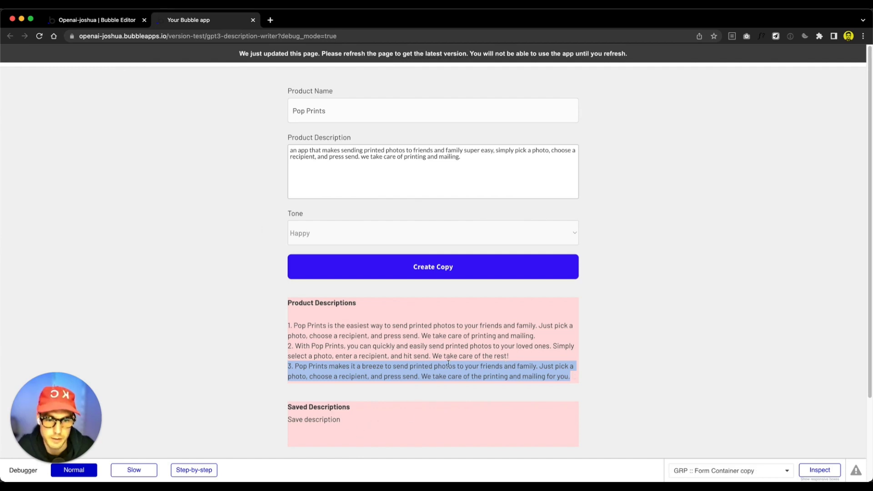
click(447, 363)
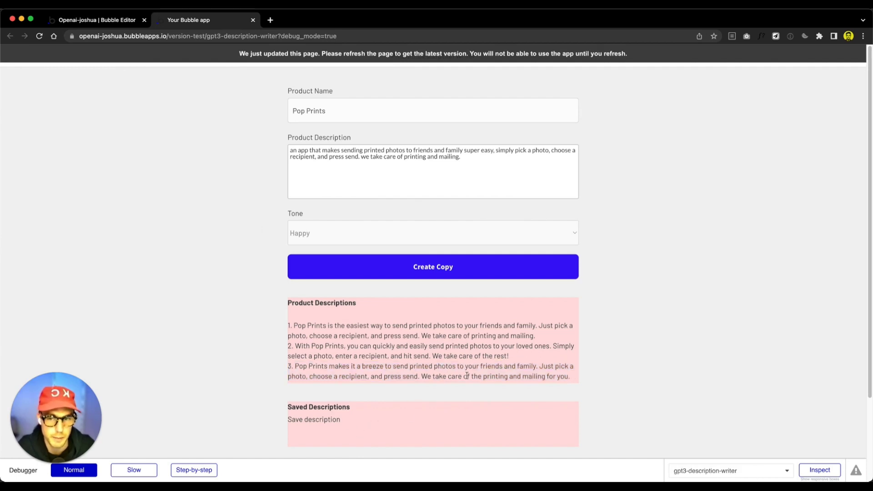
click(39, 36)
click(100, 20)
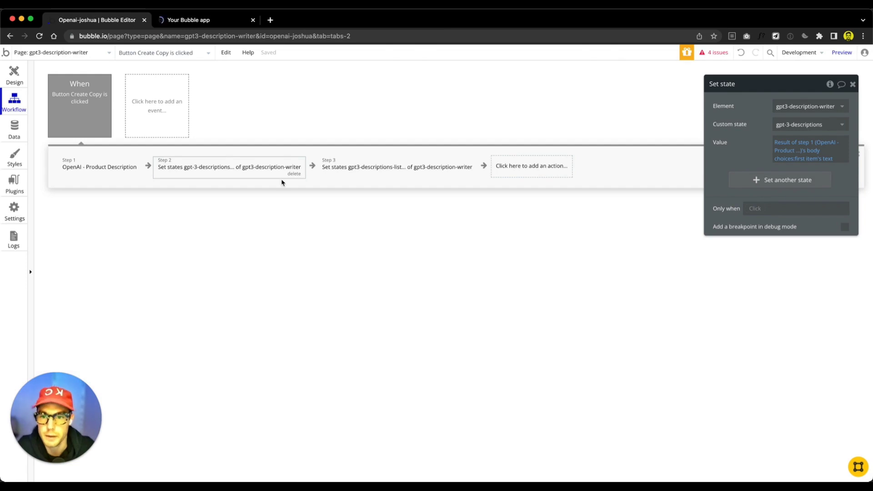
Delete the gpt-3-descriptions action and set the gpt3-descriptions-list value to step 1's body choices:first item's text
click(293, 174)
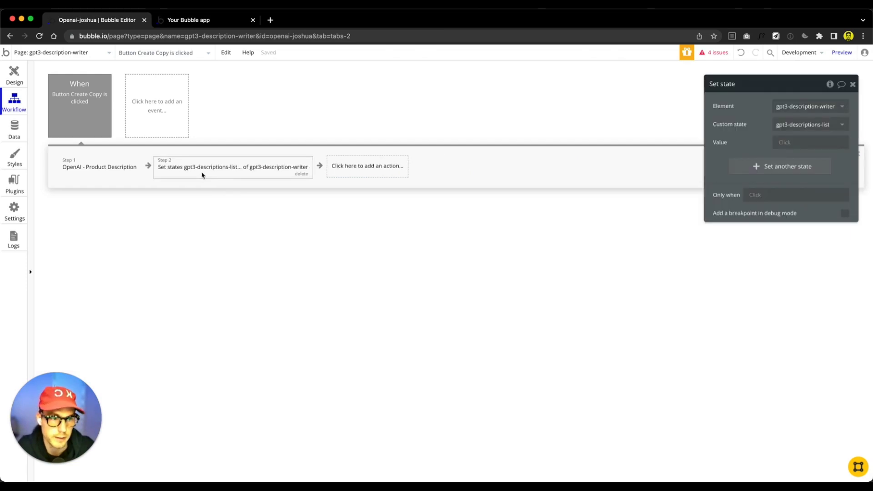
click(779, 142)
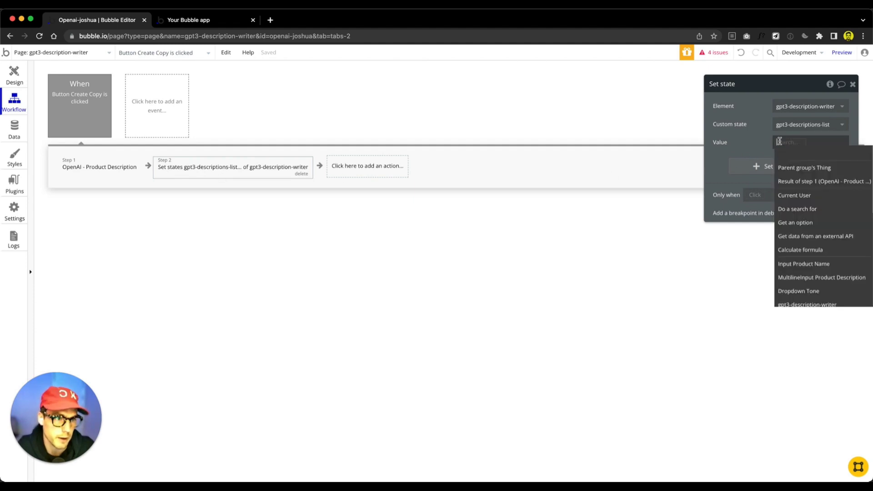
click(783, 182)
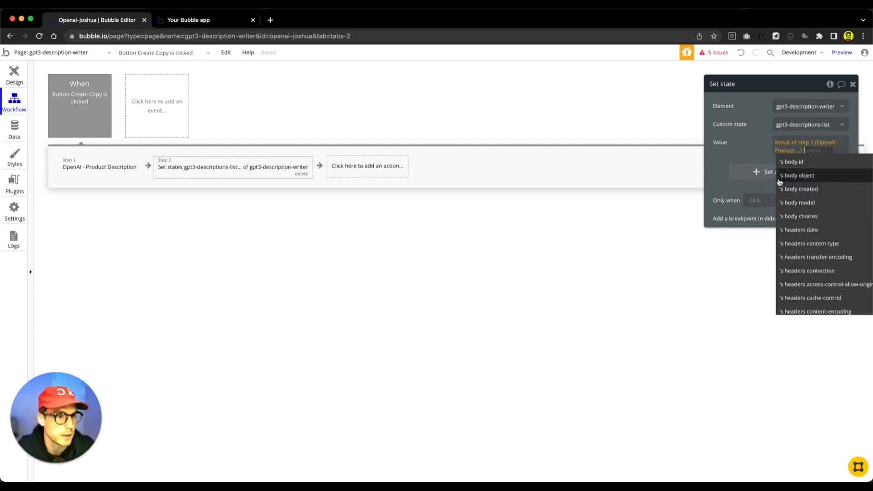
click(791, 217)
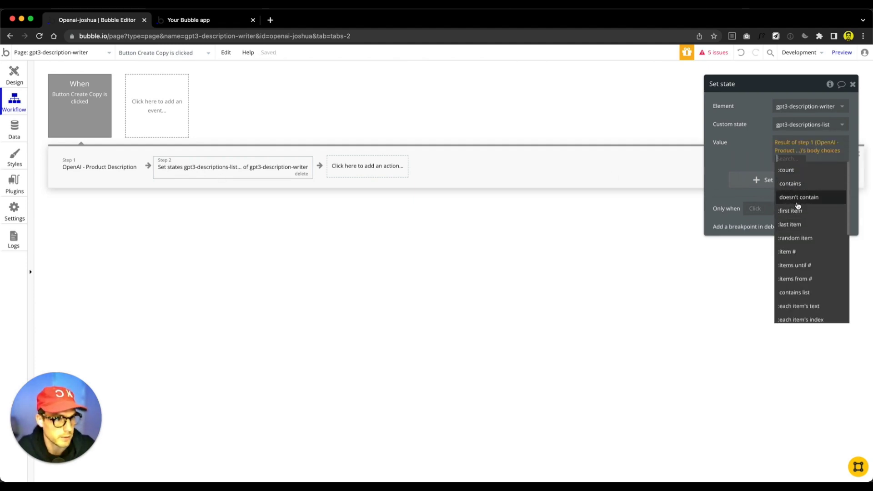
click(794, 210)
click(803, 182)
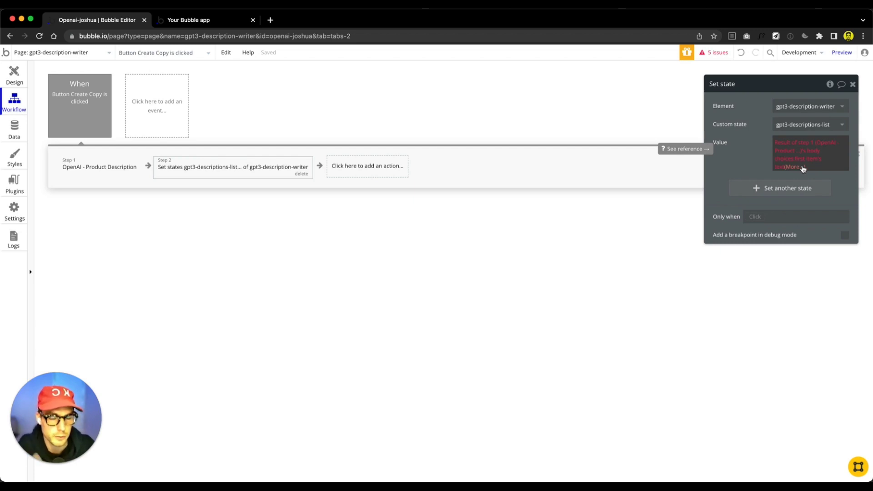
Extend the gpt3-descriptions-list value with the split by operator, using a line break as the text separator
click(799, 168)
scroll(800, 241, down, 10)
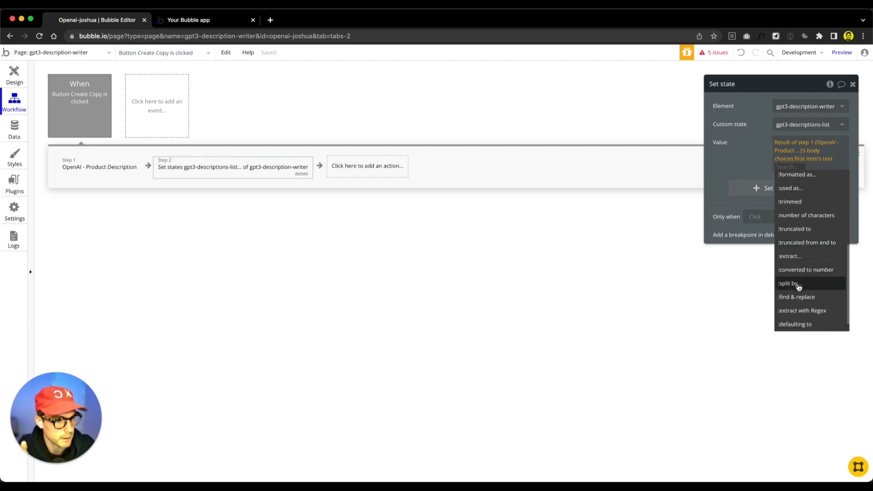
click(795, 284)
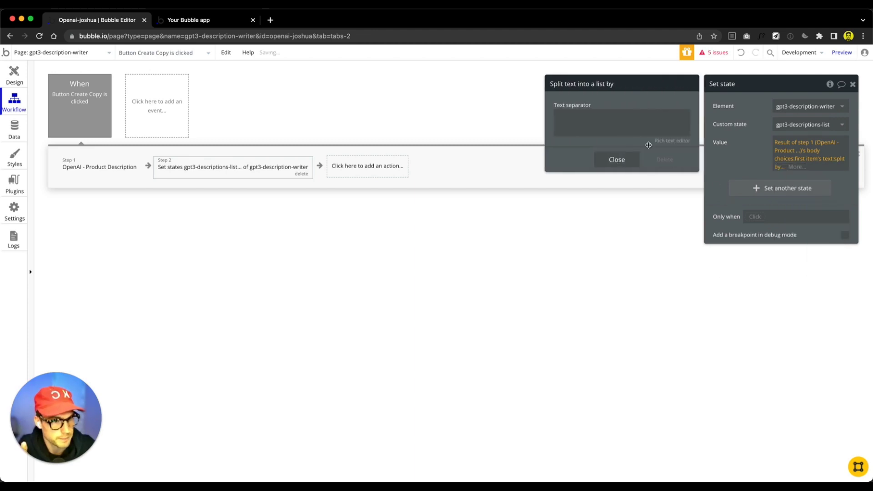
click(608, 121)
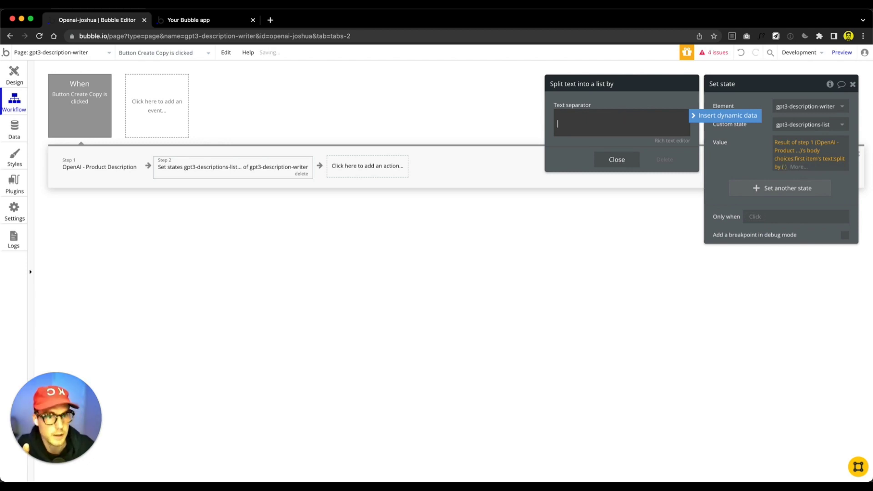
click(631, 168)
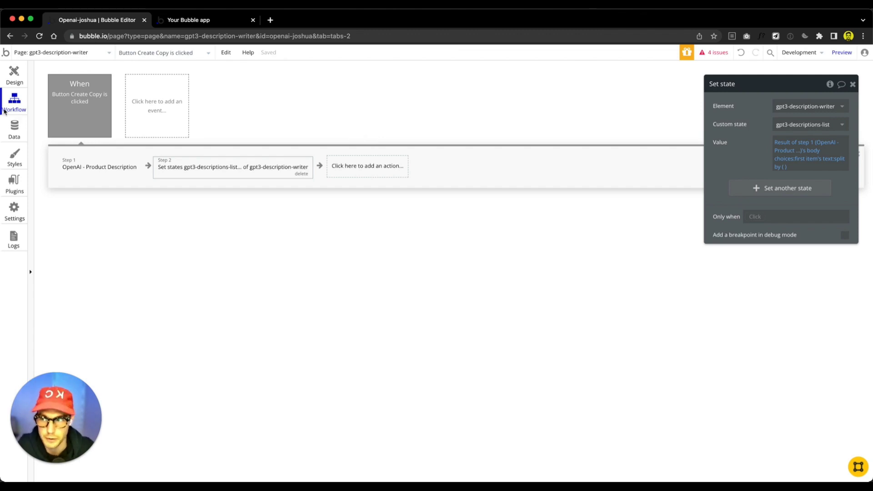
On the page design, replace the gpt-3-descriptions text element under Product Descriptions with a repeating group
click(14, 74)
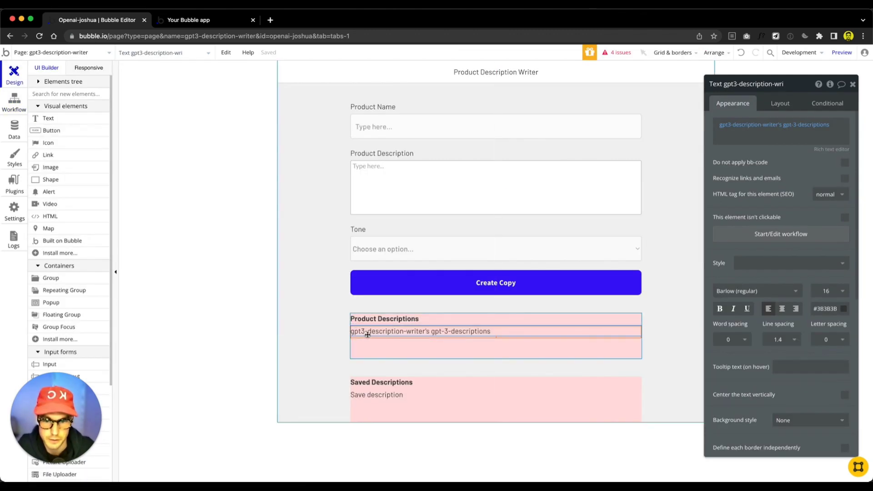
key(Delete)
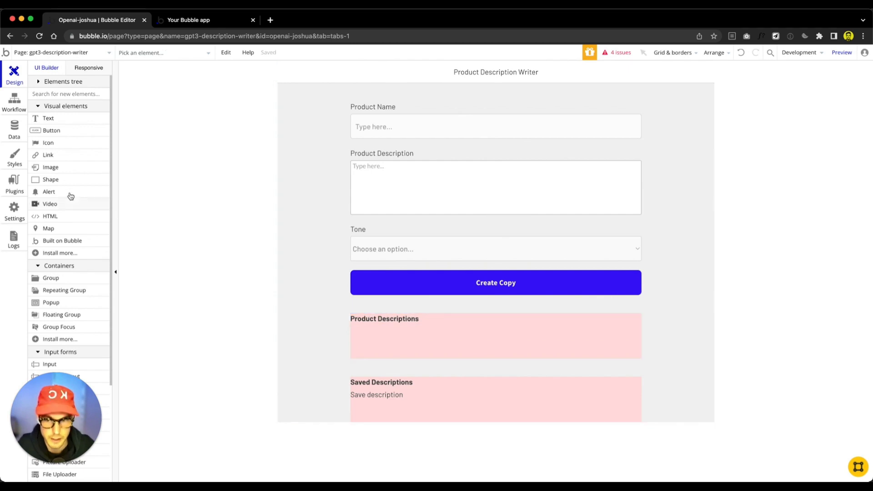
click(63, 94)
text(repeating g)
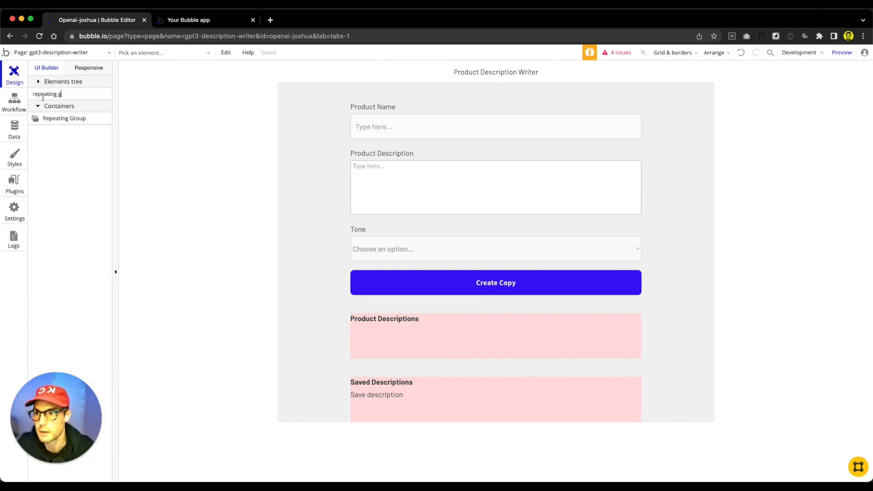
click(64, 118)
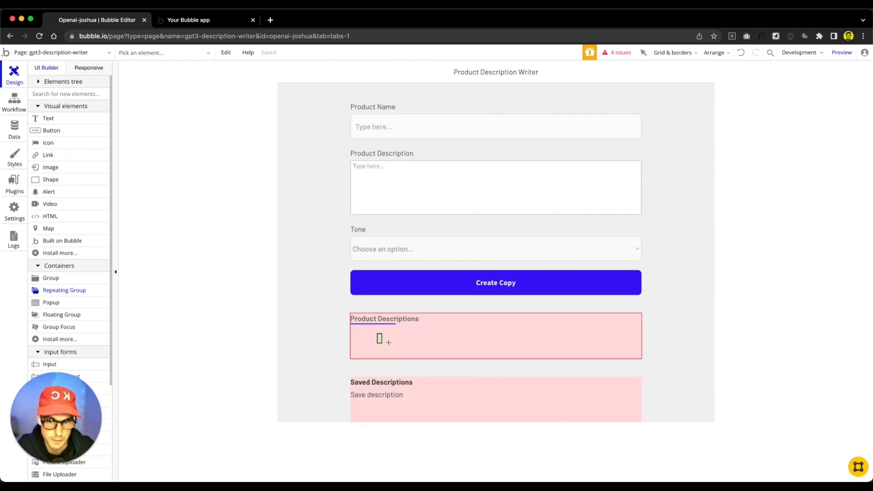
drag(379, 338, 512, 353)
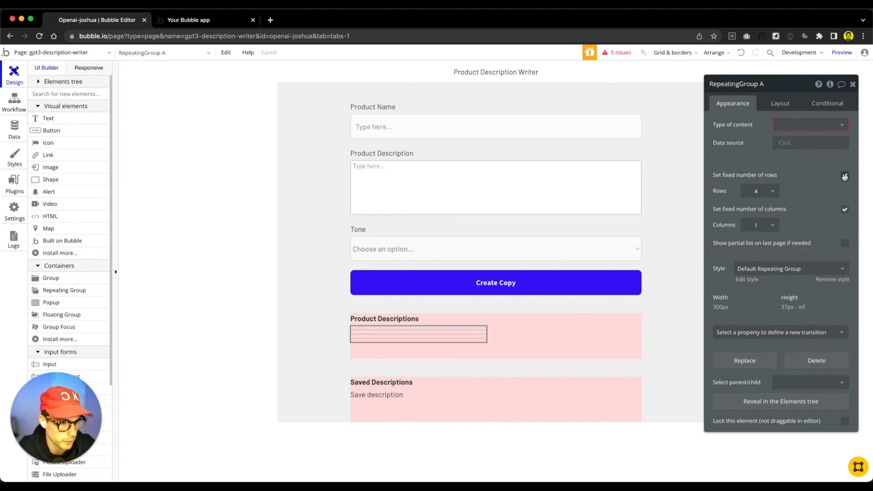
Turn off the repeating group's fixed number of rows and set the minimum row height to 100 px
click(845, 176)
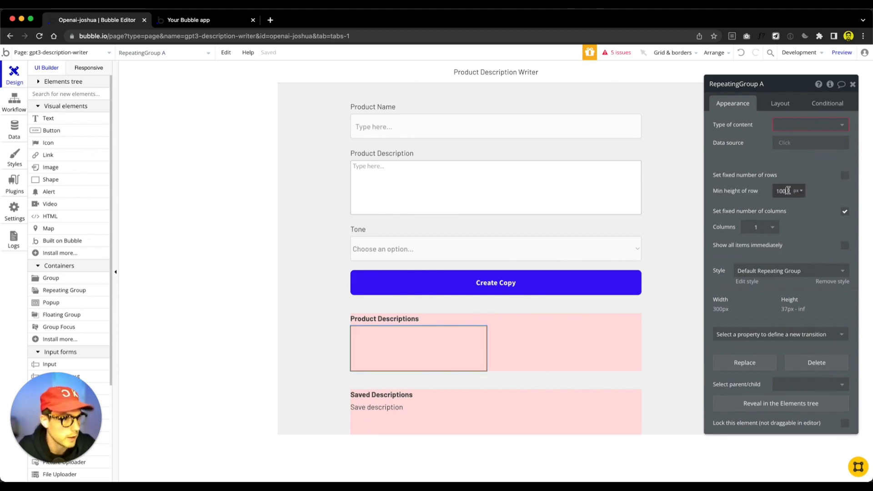
double_click(788, 191)
text(10)
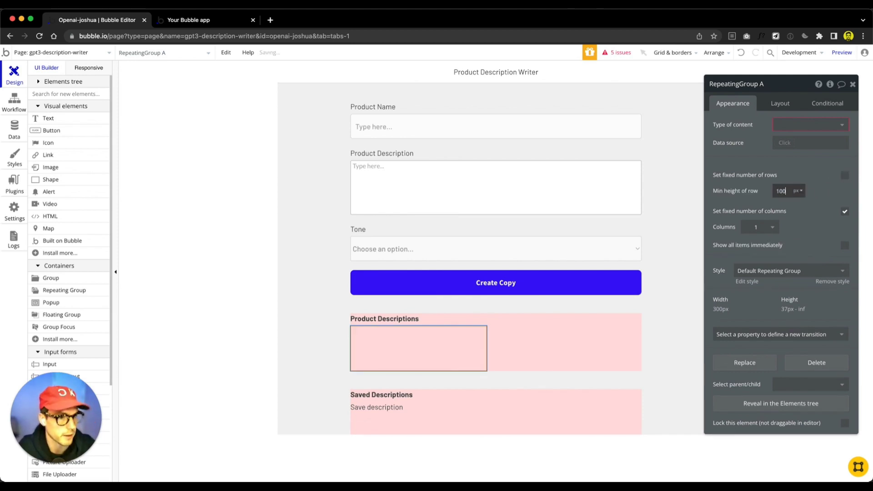
Turn off the repeating group's fixed width and set its minimum width and minimum height to 0 px
click(780, 103)
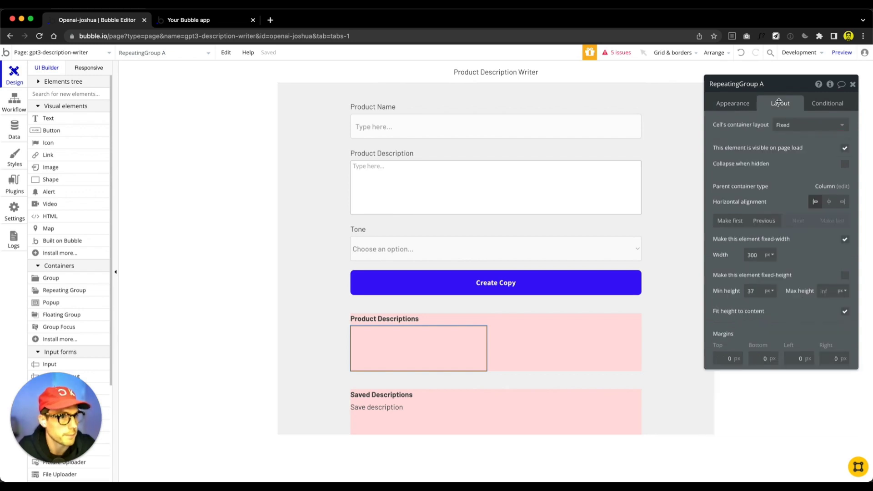
click(843, 239)
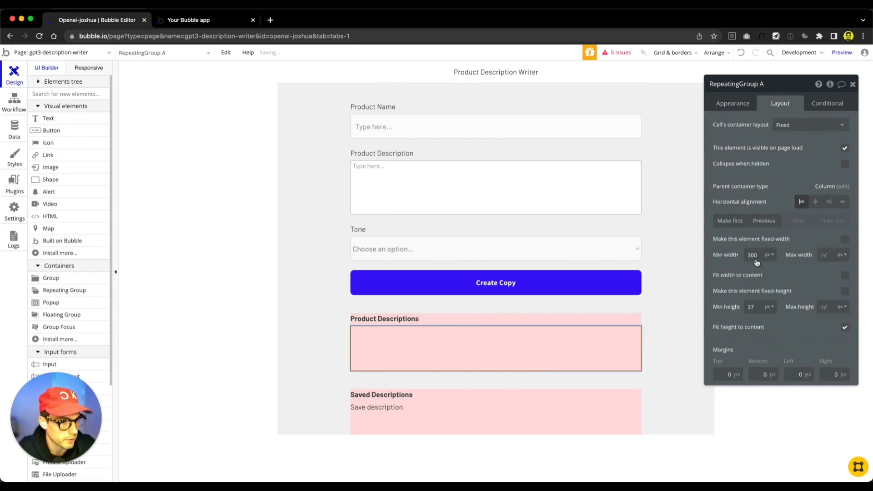
double_click(752, 255)
text(0)
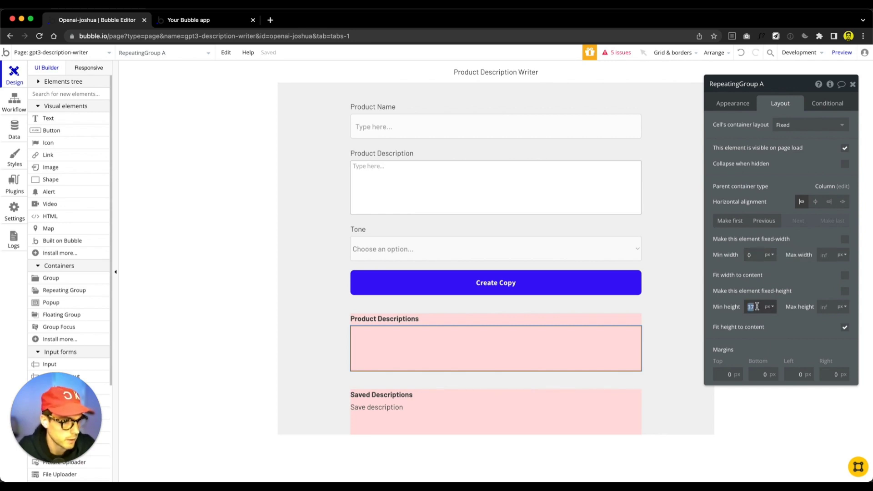
text(0)
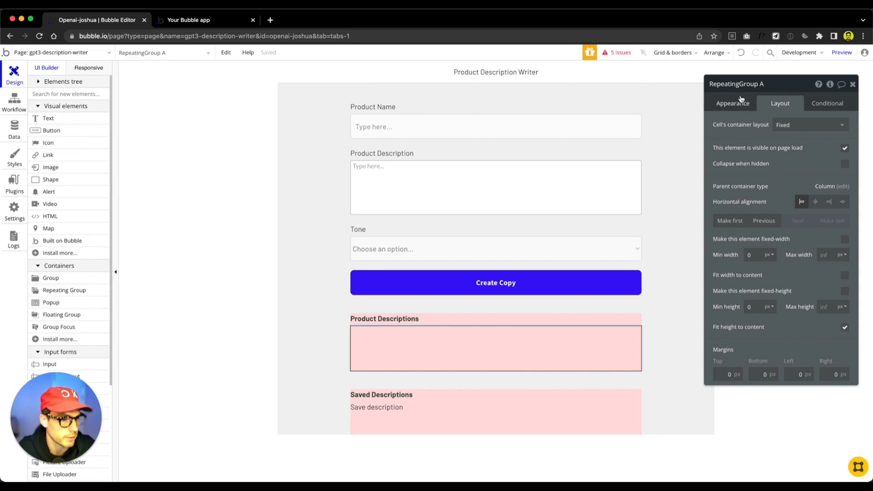
Set the repeating group's content type to text and its data source to gpt3-description-writer's gpt3-descriptions-list
click(737, 104)
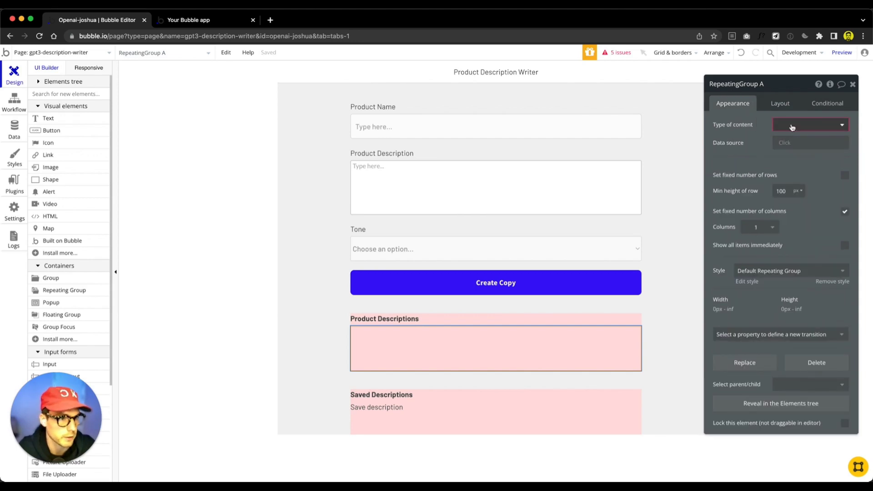
click(791, 124)
click(795, 208)
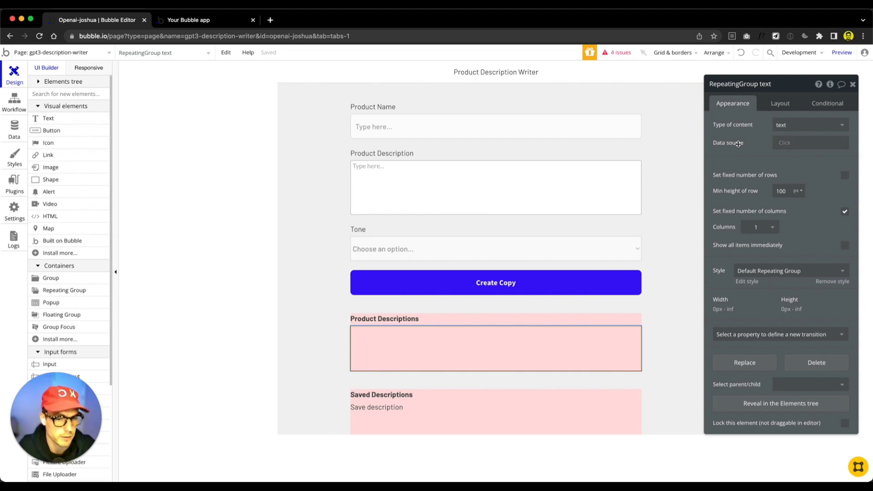
click(775, 145)
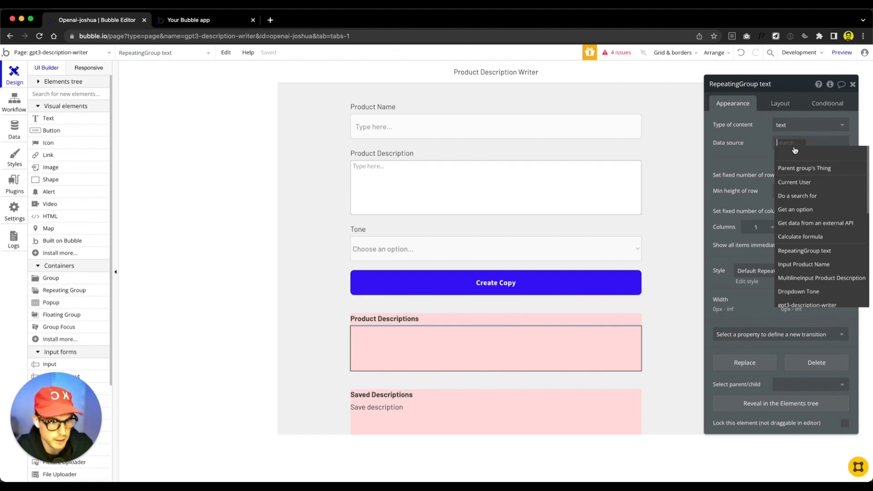
text(gpt)
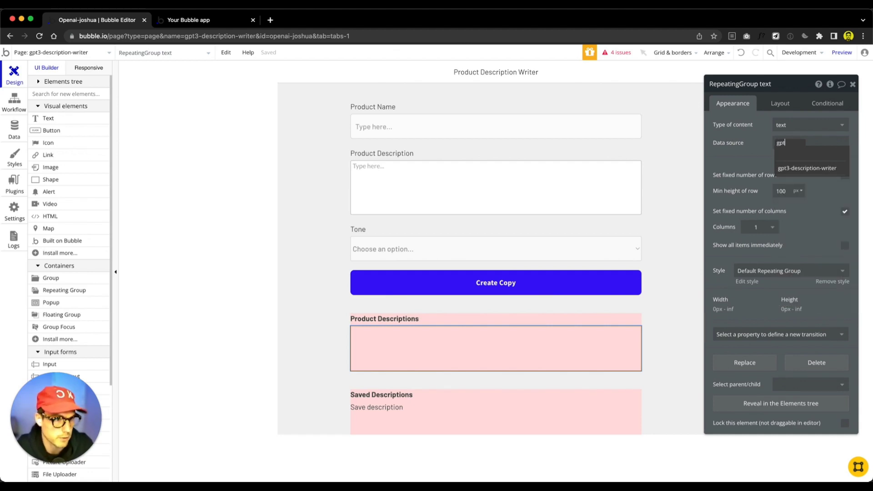
click(793, 168)
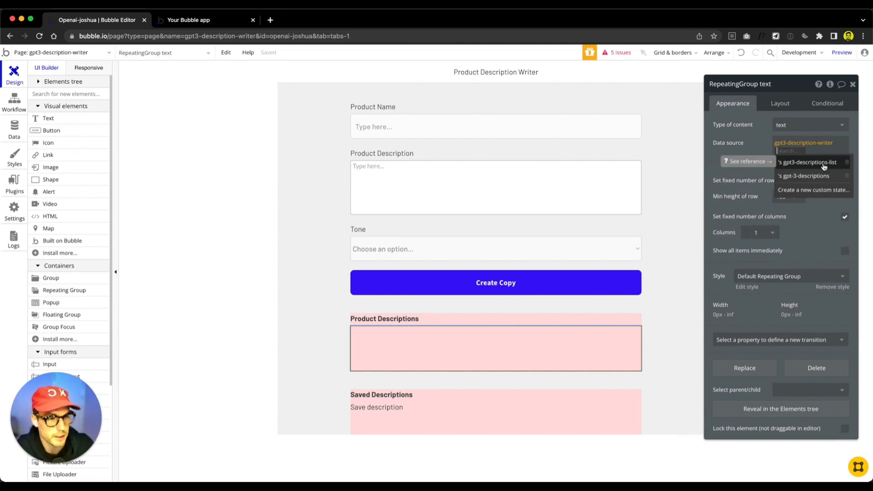
click(840, 164)
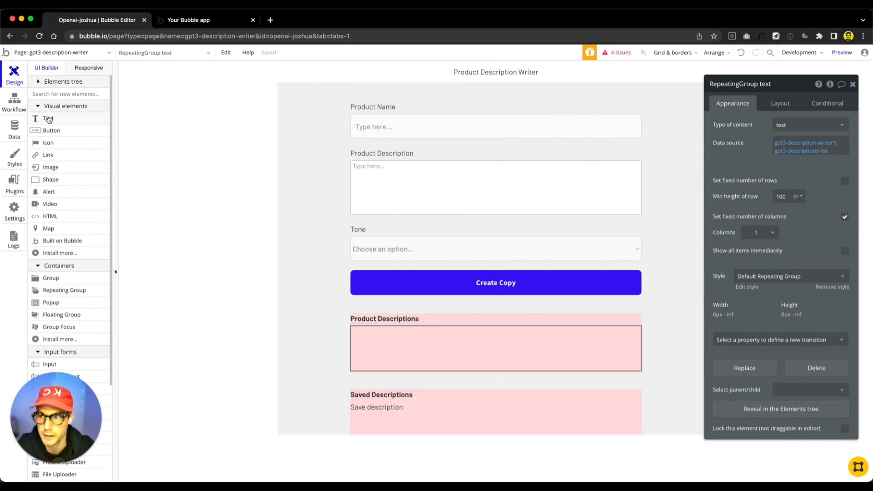
Draw a text element about 352 by 55 px inside the repeating group and set the cell's container layout to Row
click(48, 118)
drag(363, 332, 525, 360)
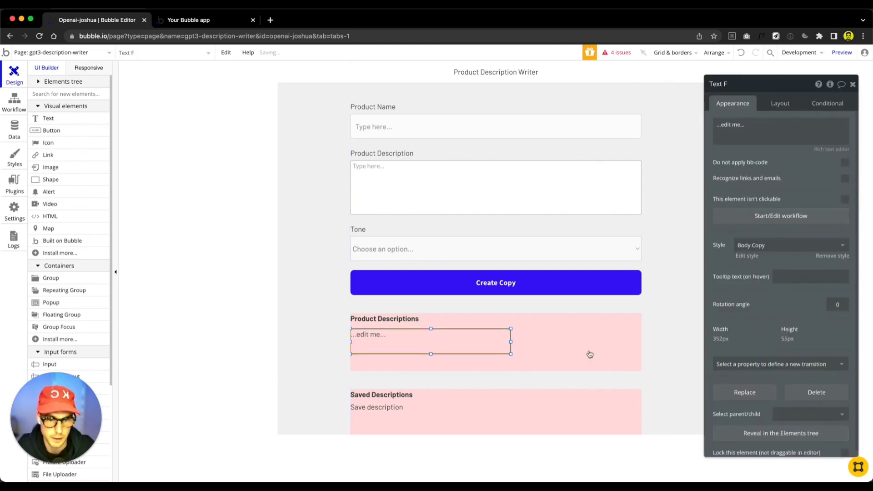
click(588, 351)
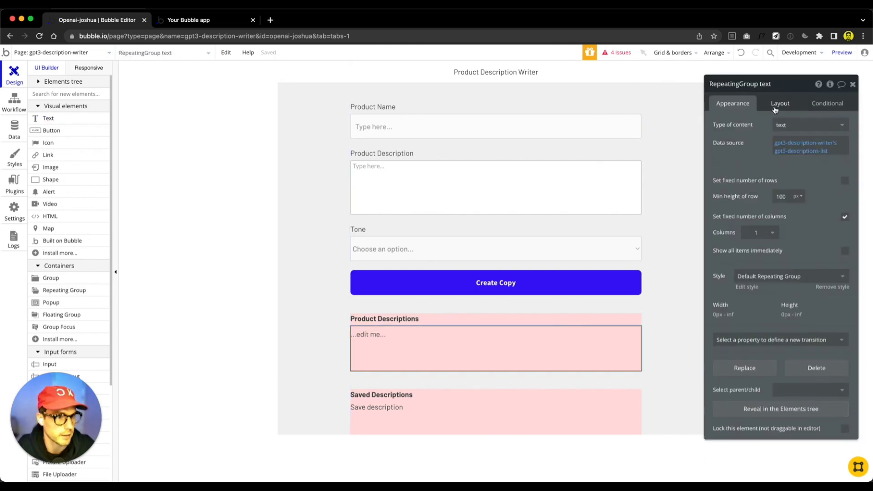
click(774, 105)
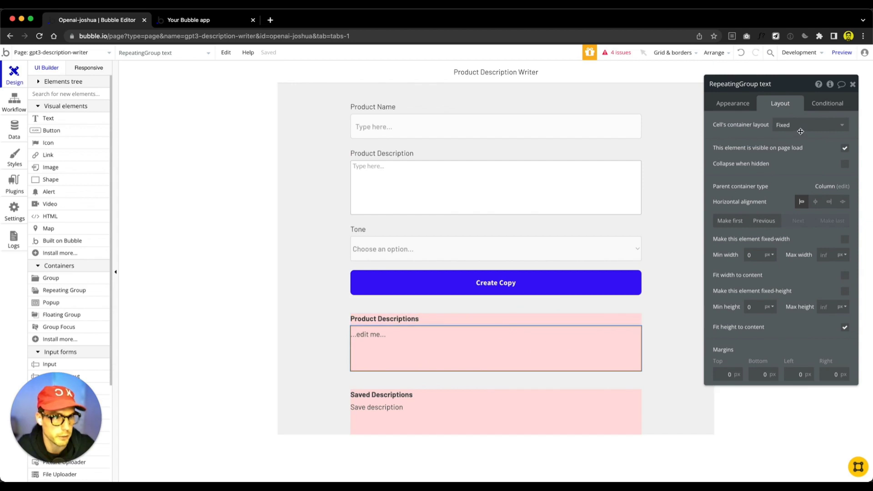
click(804, 125)
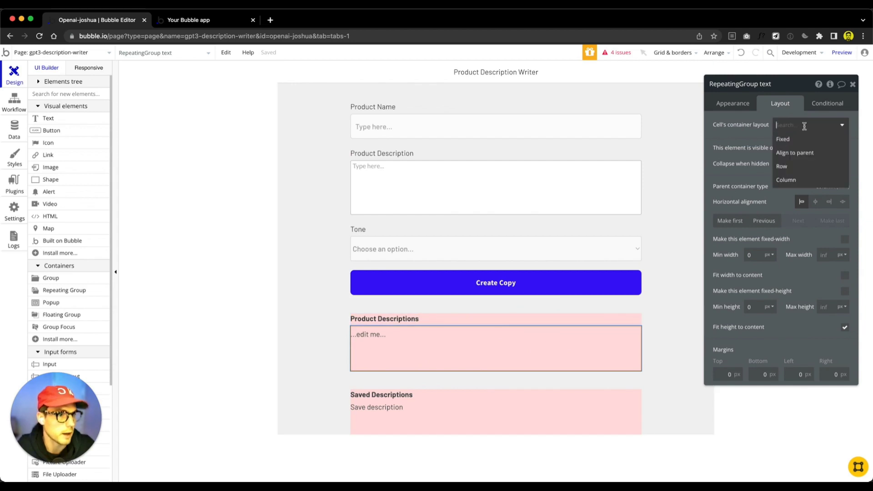
click(788, 167)
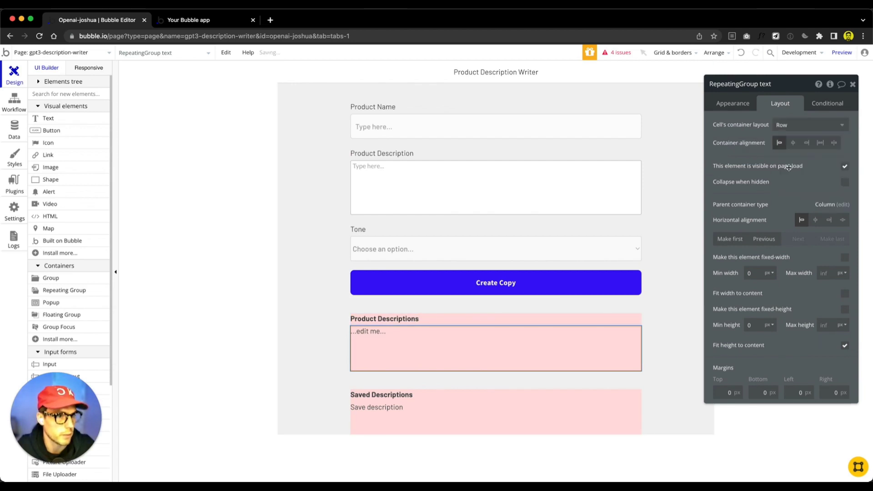
Turn off the fixed width of the text element in the repeating group and set its minimum width to 0 px
click(414, 350)
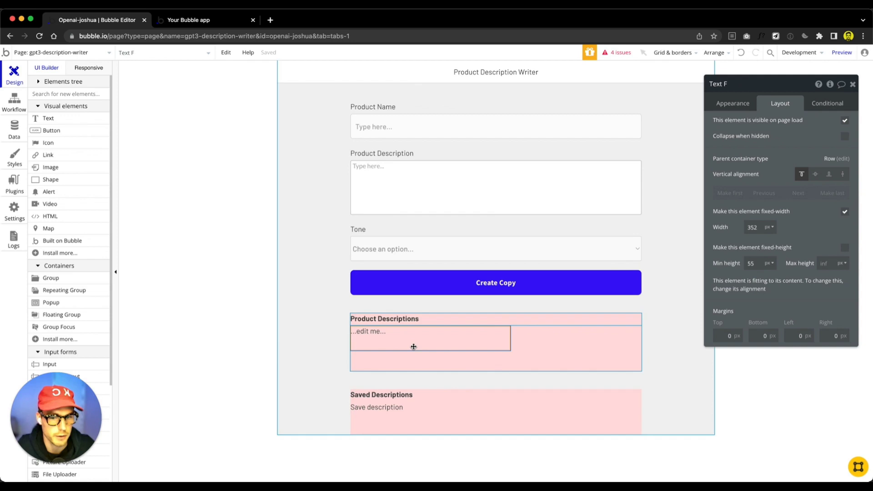
click(844, 213)
double_click(752, 227)
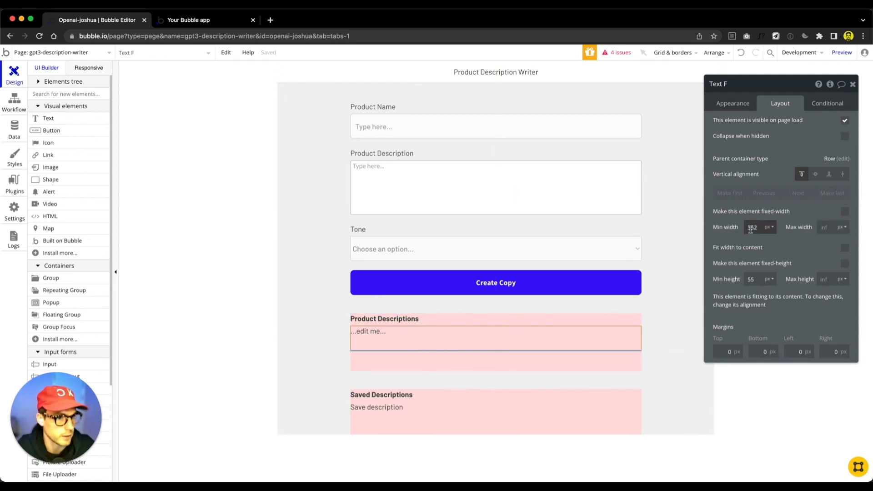
key(BackSpace)
text(0)
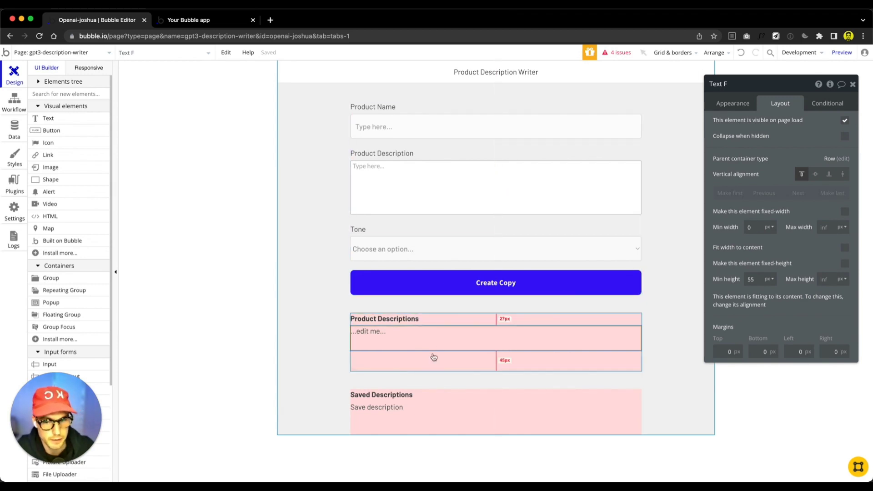
Replace the placeholder of the text element in the repeating group with the dynamic value Current cell's text
click(727, 103)
click(739, 130)
key(BackSpace)
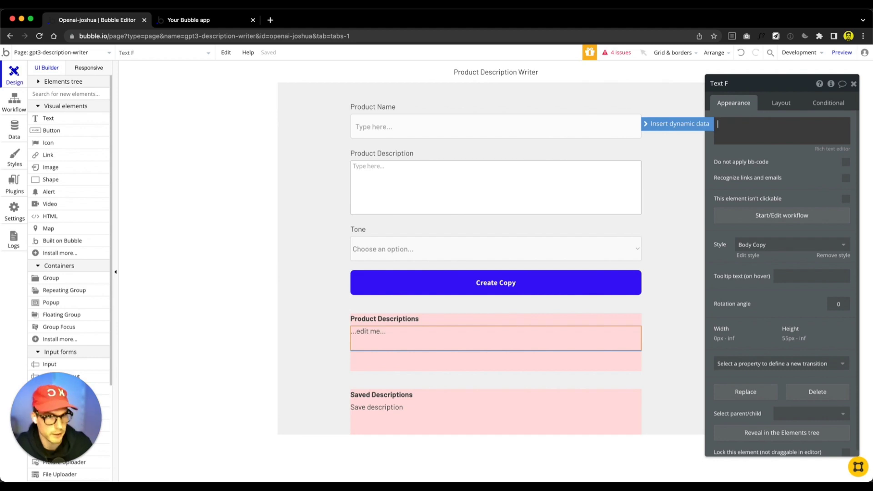
click(689, 129)
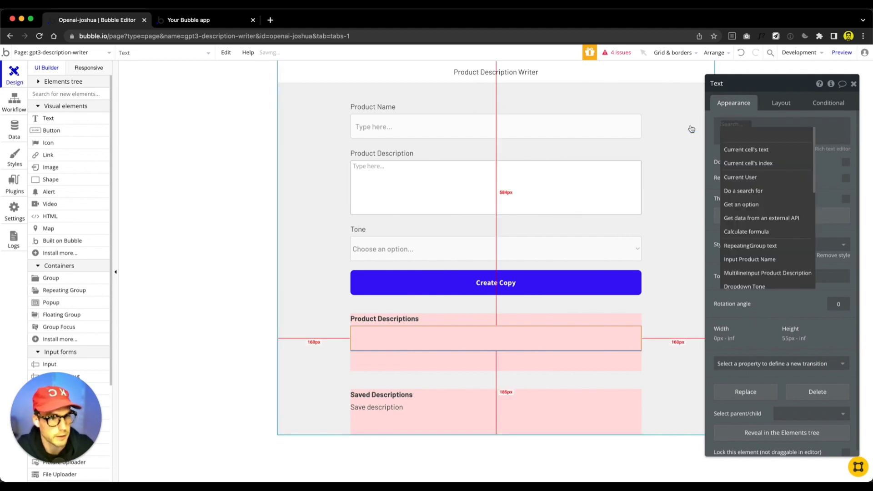
click(736, 155)
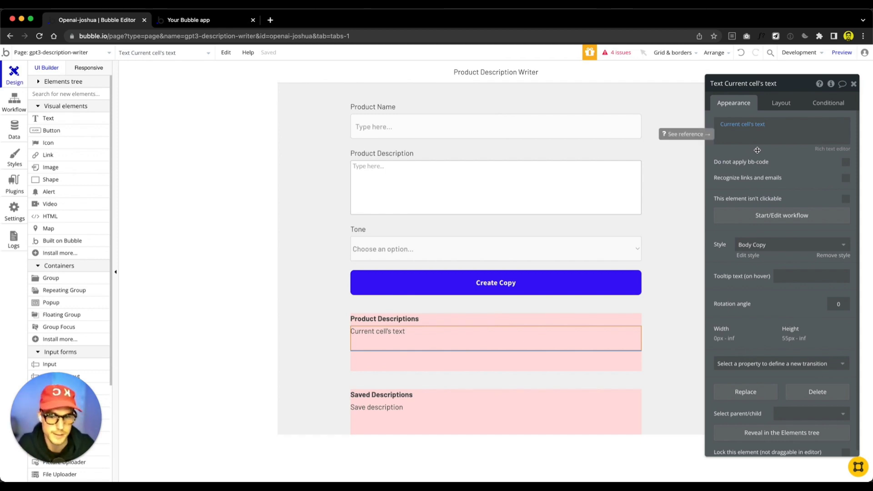
Switch to the app preview and fill in the form with product name Pop Prints, the photo-printing app description, and tone Luxury
click(187, 20)
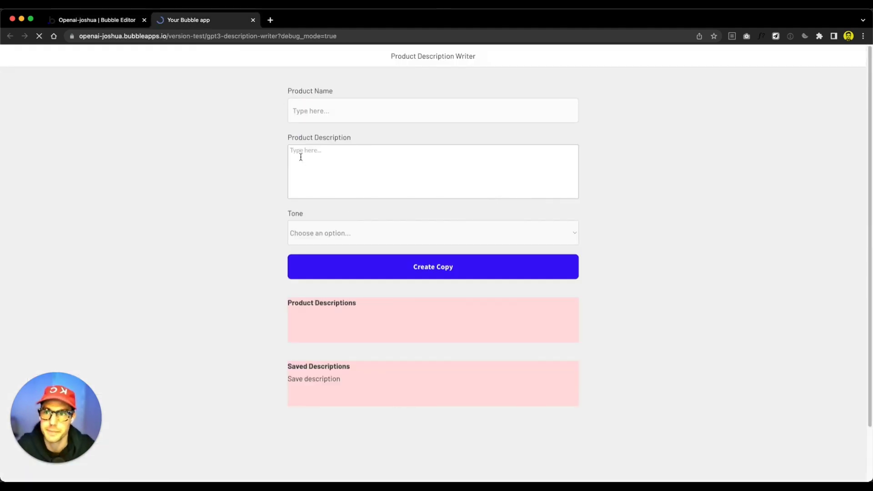
click(339, 162)
text(an app that makes sending printed photos to friends and family super easy, simply pick a photo, choose a recipient, and press send. we take care of printing and mailing.)
click(336, 110)
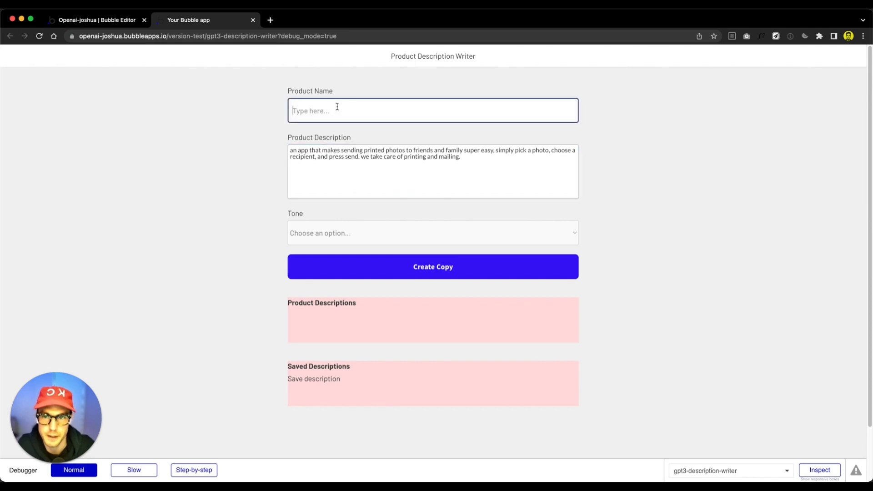
text(Pop Prints)
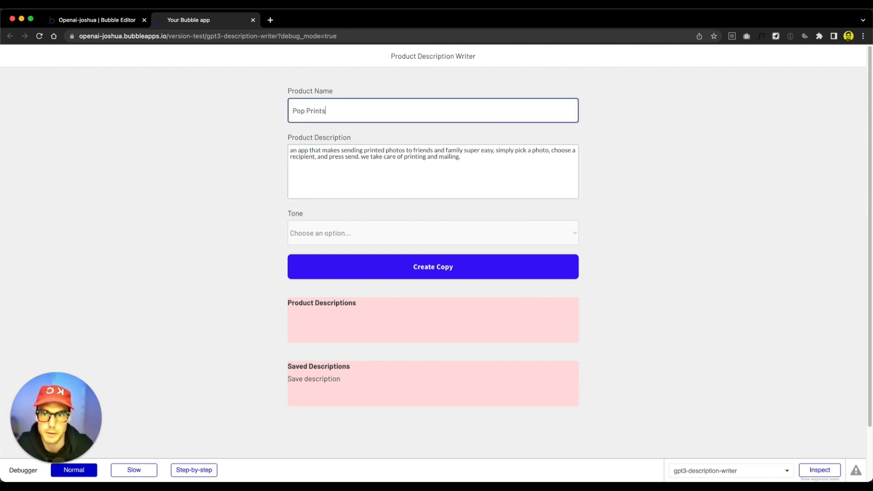
click(345, 237)
click(339, 258)
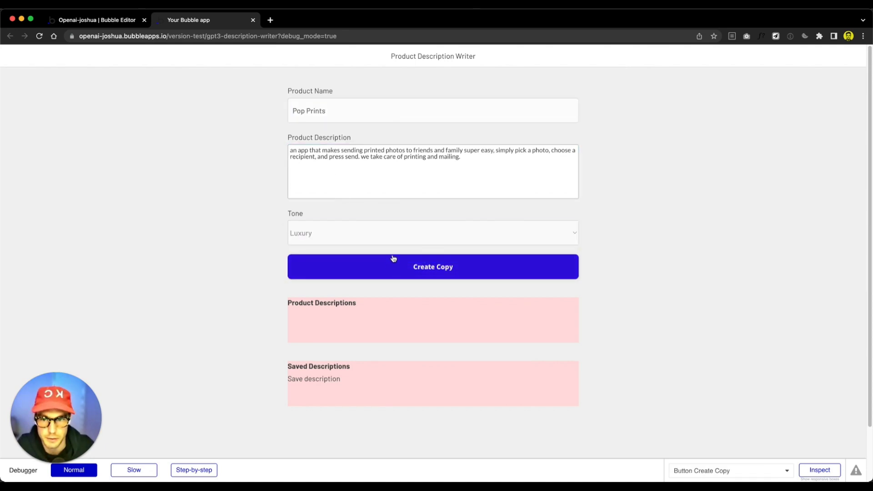
Generate the copy and examine how the product descriptions are split across the repeating group's cells
click(440, 273)
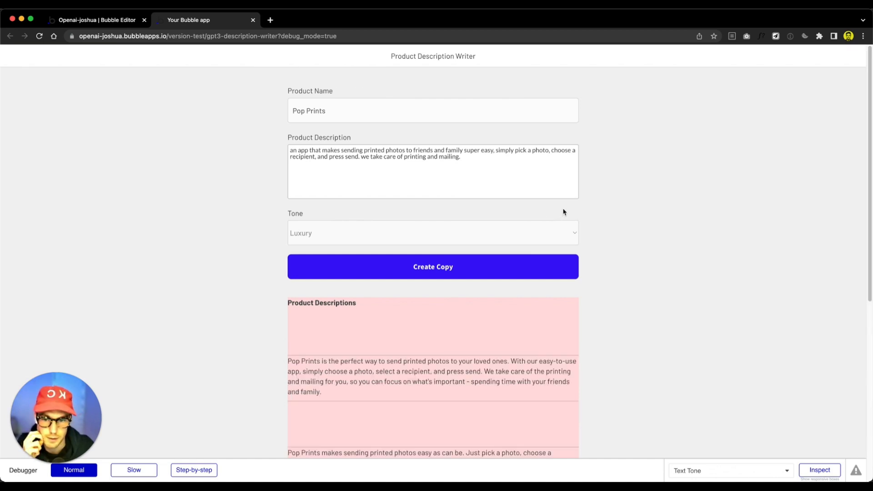
scroll(567, 209, down, 5)
scroll(570, 220, down, 1)
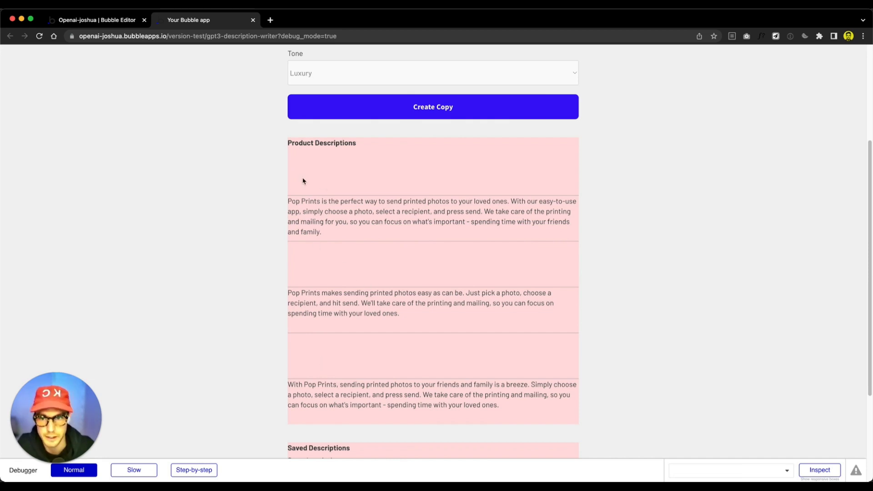
triple_click(328, 219)
click(312, 268)
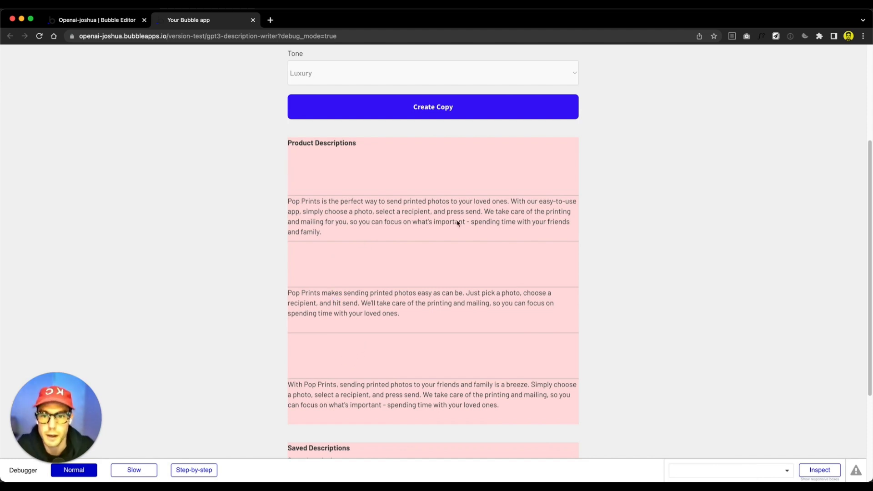
scroll(527, 254, up, 1)
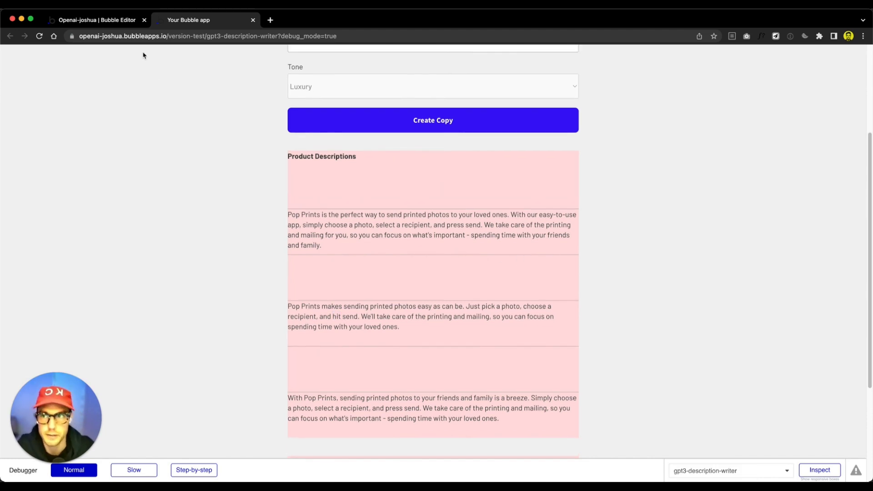
Return to the Bubble editor and draw a button about 90 by 50 px inside the repeating group's cell
click(115, 20)
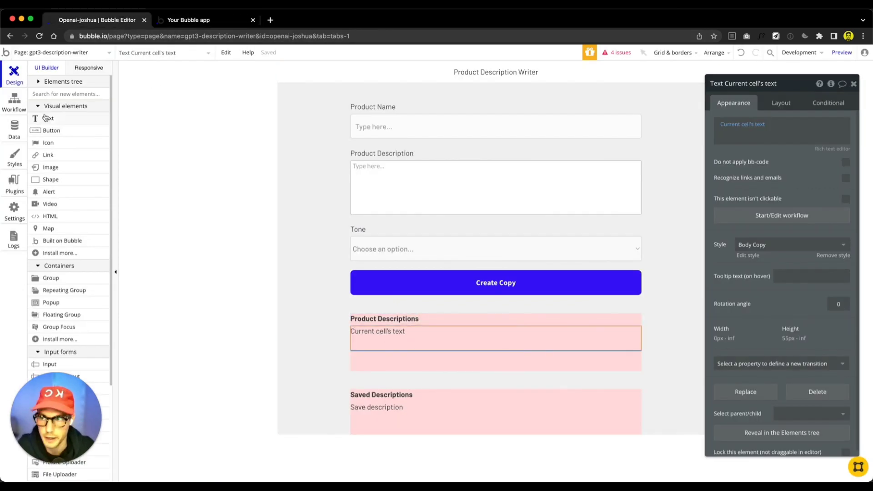
click(63, 95)
text(button)
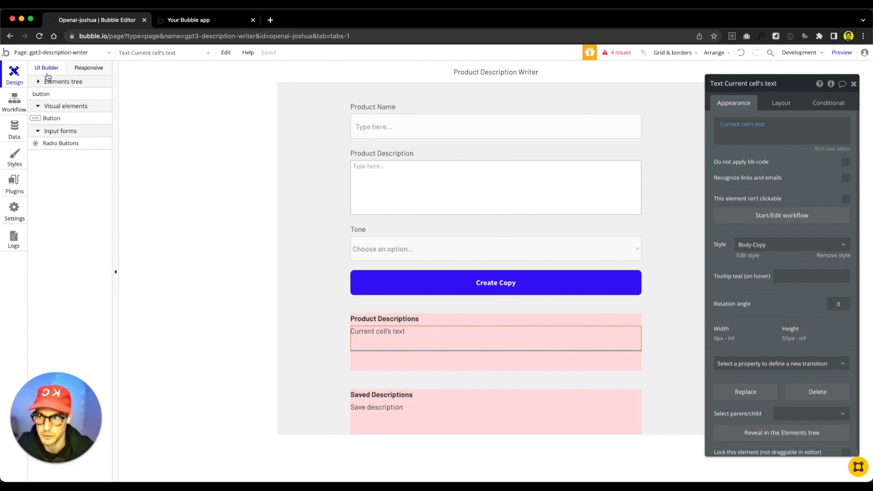
click(47, 119)
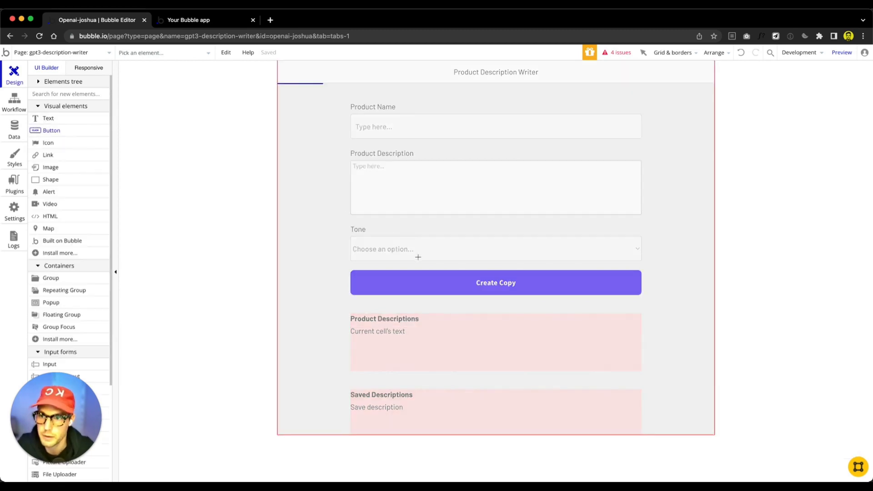
drag(465, 329, 508, 354)
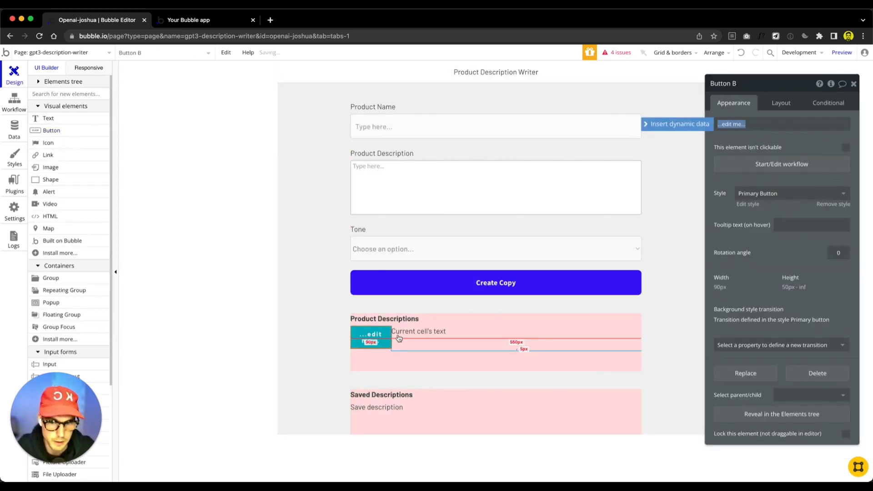
Move the Current cell's text element ahead of the new button in the cell's row order
click(434, 331)
click(781, 102)
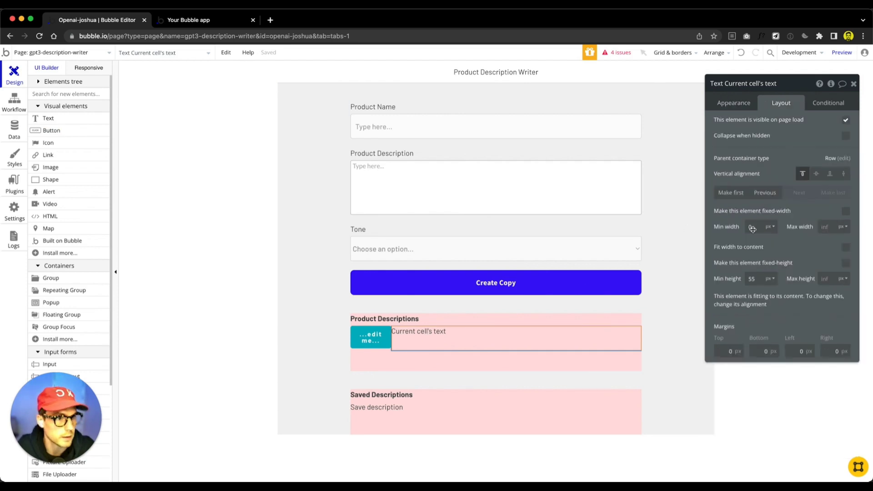
click(767, 192)
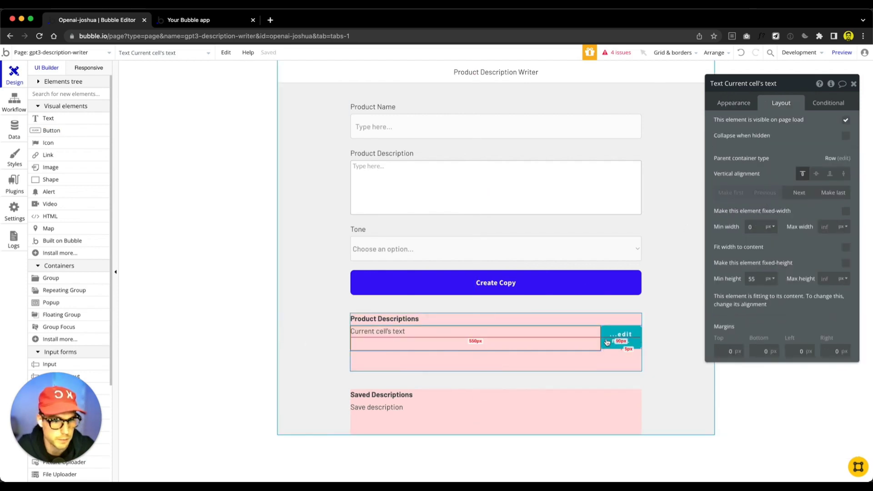
Apply the GPT-Secondary-Button style to the new button and label it Save Copy
click(620, 338)
click(733, 103)
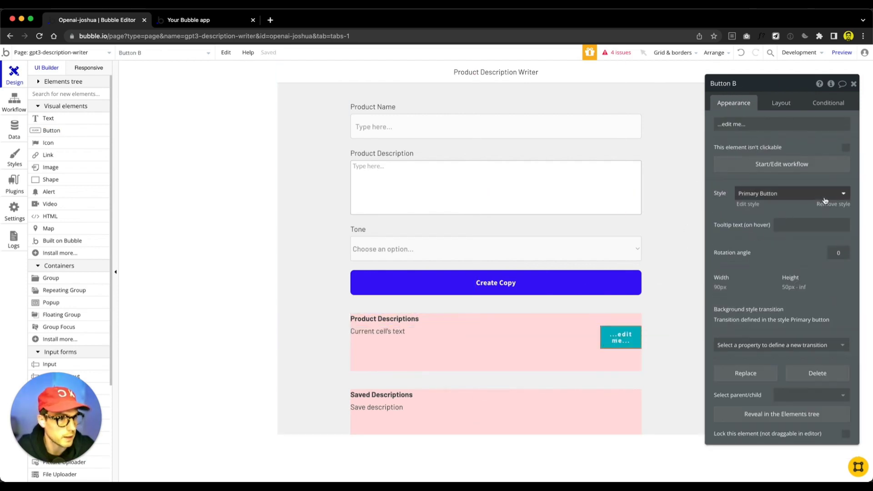
click(813, 193)
click(802, 237)
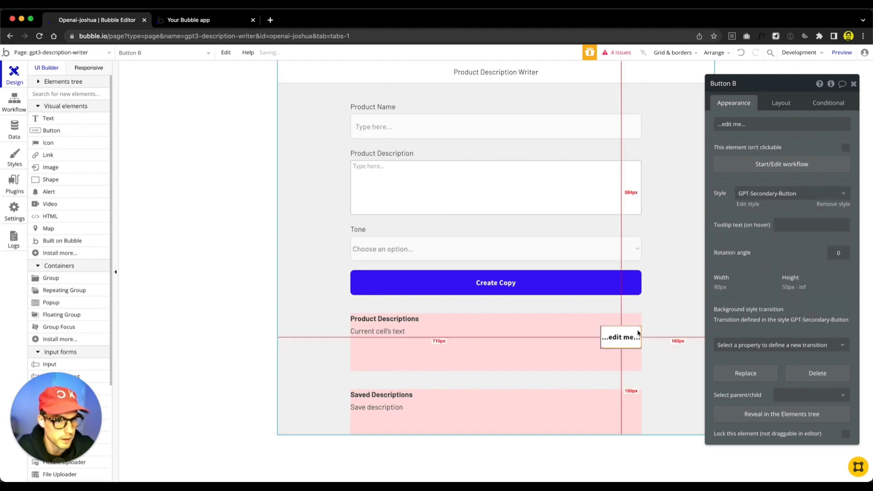
click(586, 332)
click(621, 337)
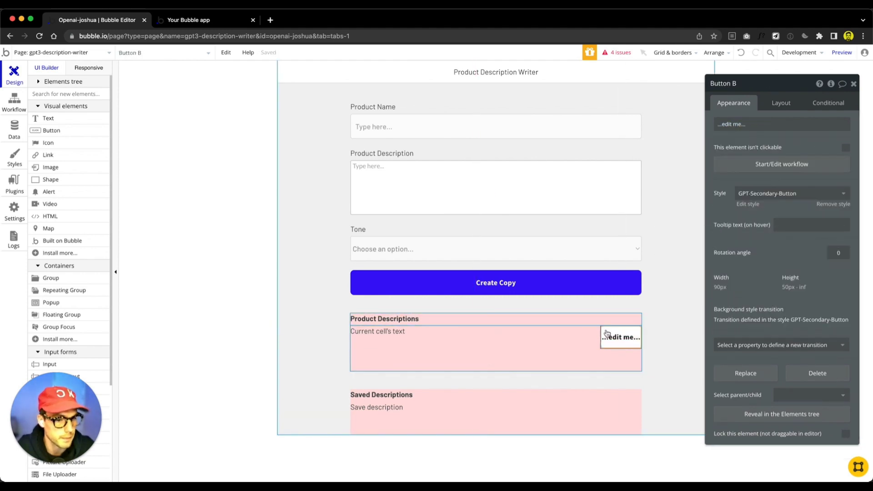
triple_click(748, 125)
text(Save Copy)
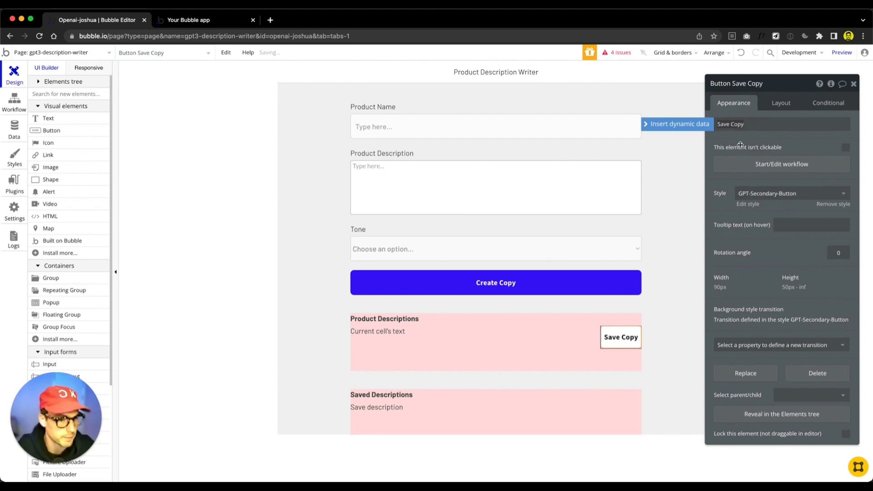
Set the minimum height of the Current cell's text element to 0 px
click(453, 336)
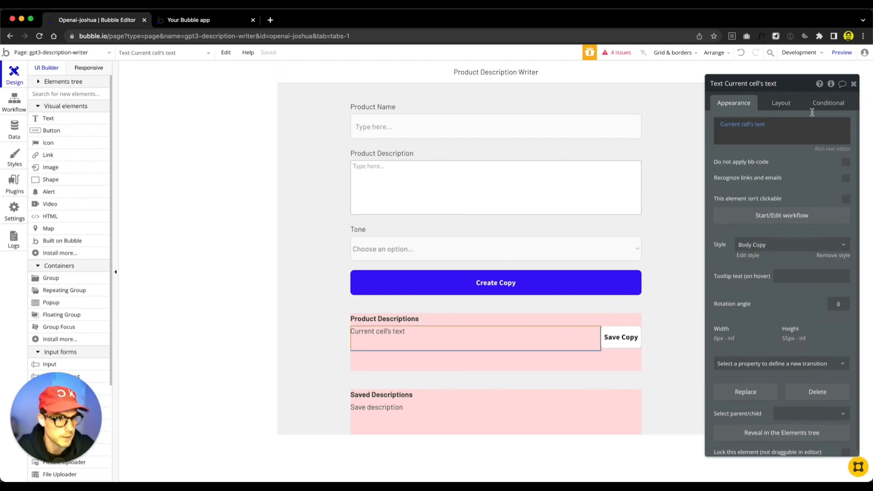
click(781, 102)
double_click(756, 279)
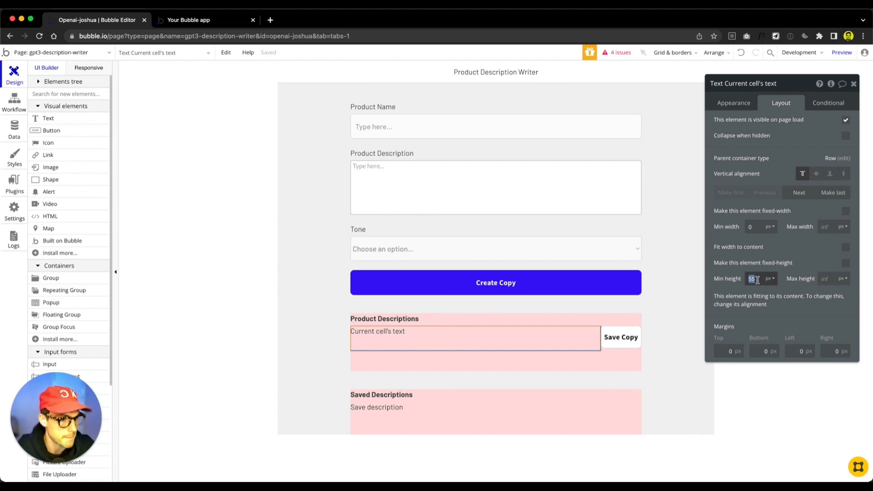
text(0)
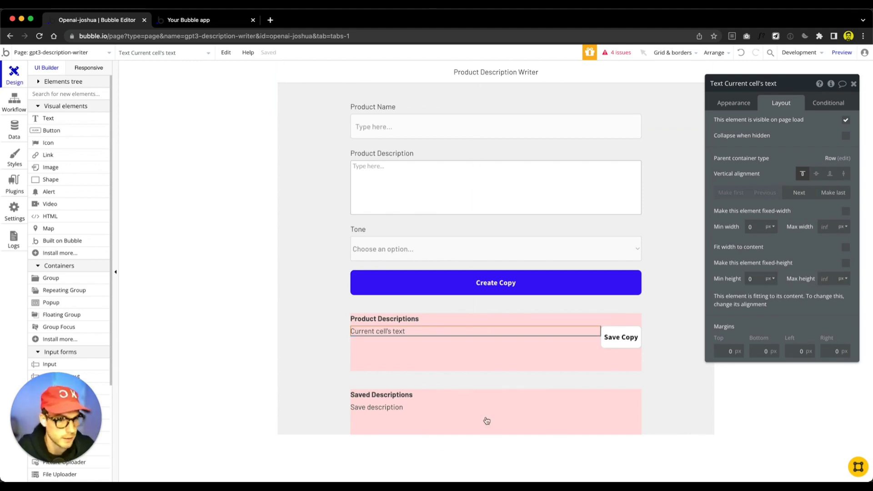
Group the cell's text element and the Save Copy button in a Row container
shift+click(608, 338)
right_click(606, 339)
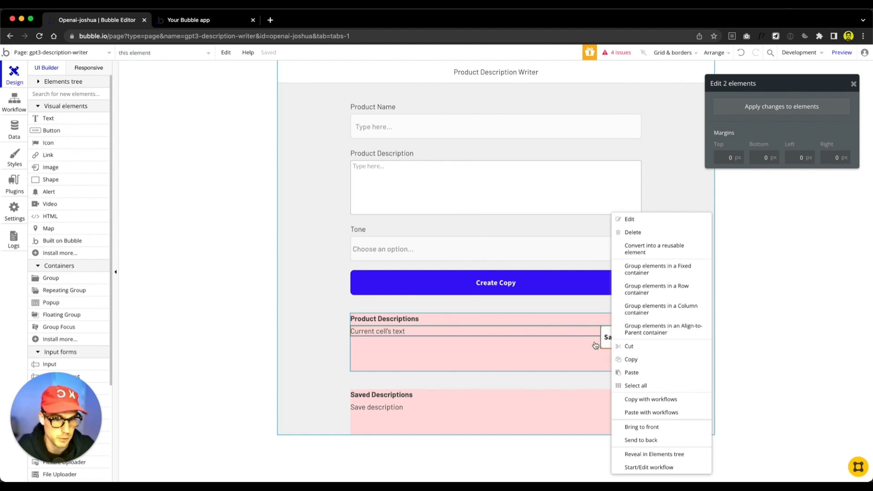
click(639, 293)
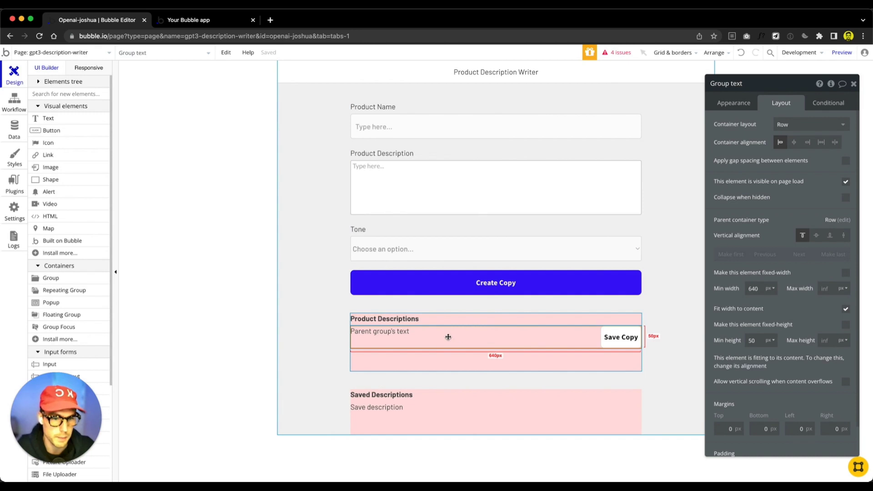
Set the repeating group's minimum row height to 0 px
click(476, 363)
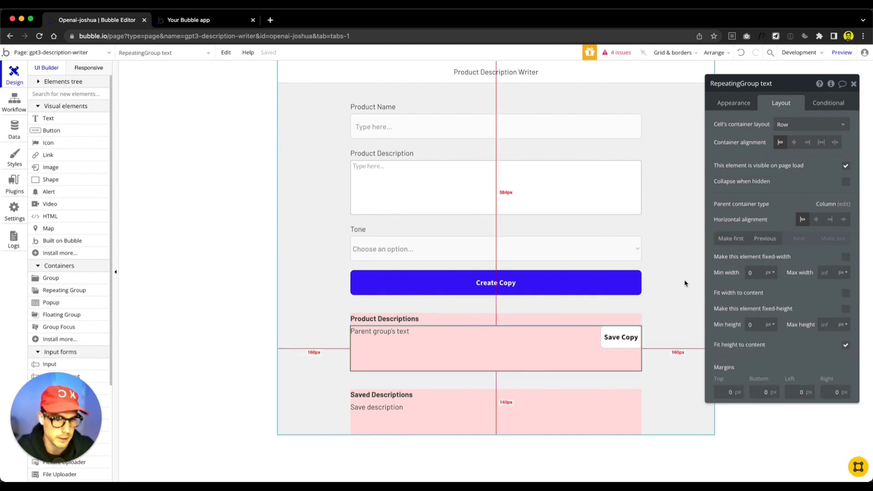
click(729, 105)
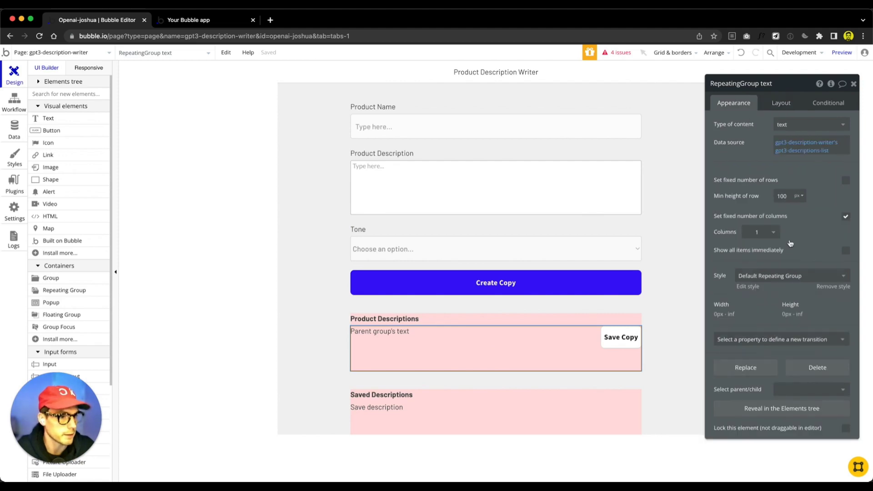
double_click(780, 195)
text(0)
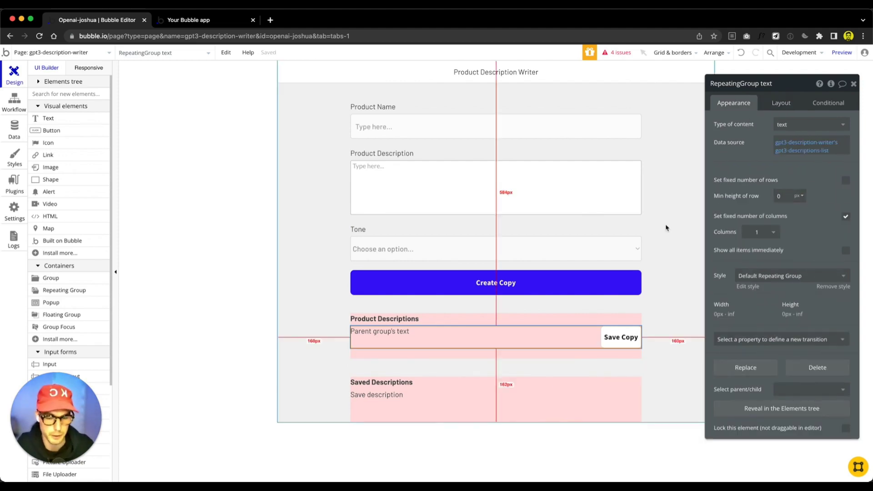
Try centring the Parent group's text element vertically in its row, and return it to top alignment
click(384, 335)
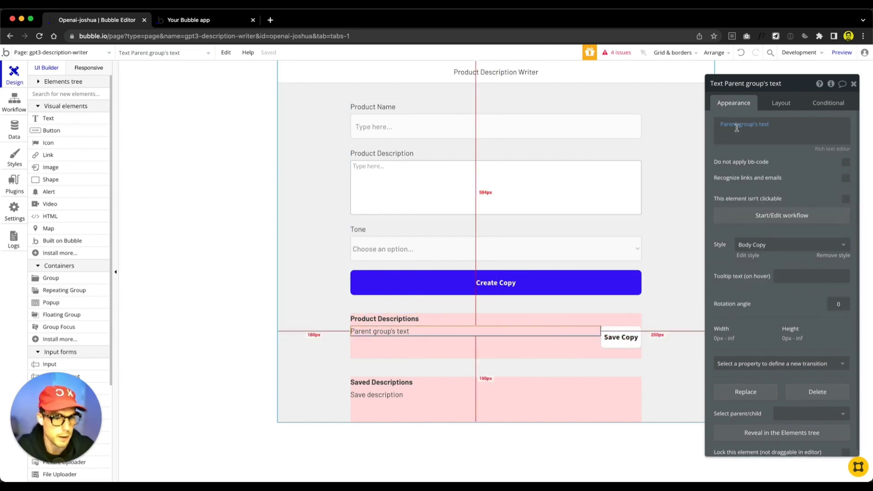
click(775, 107)
click(816, 174)
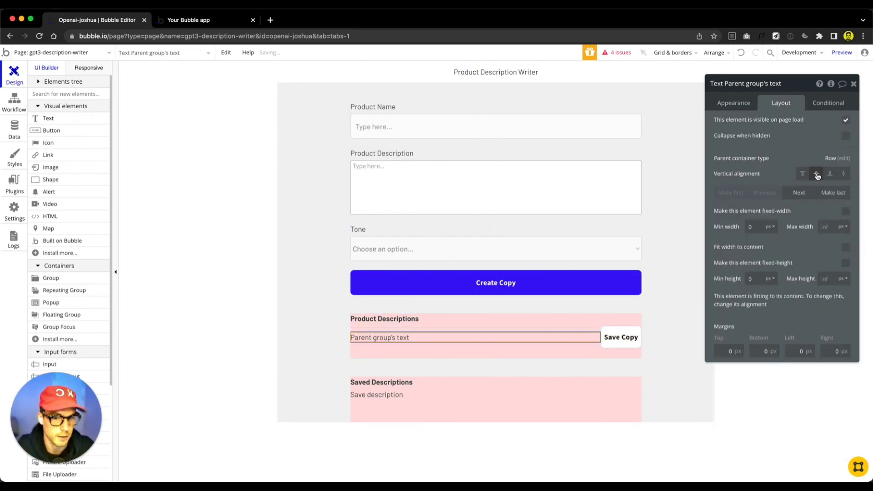
click(803, 174)
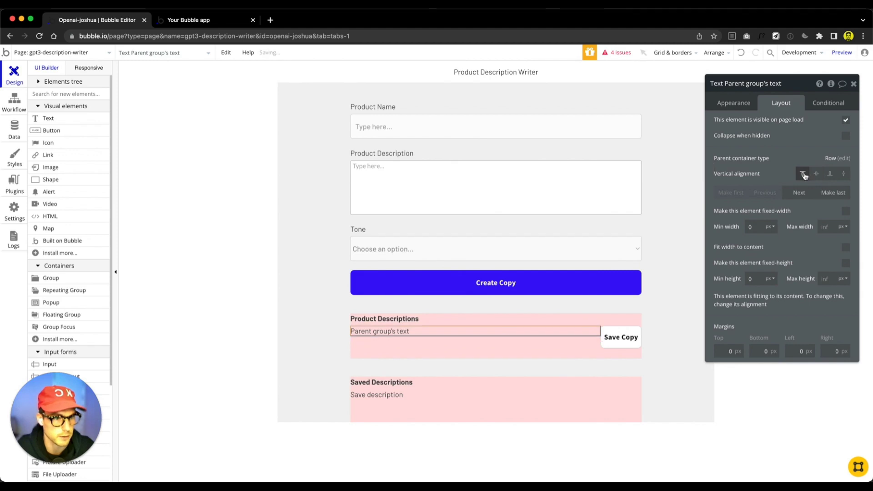
Select the row group around the text and Save Copy button, and check the descriptions list in the app preview
click(490, 342)
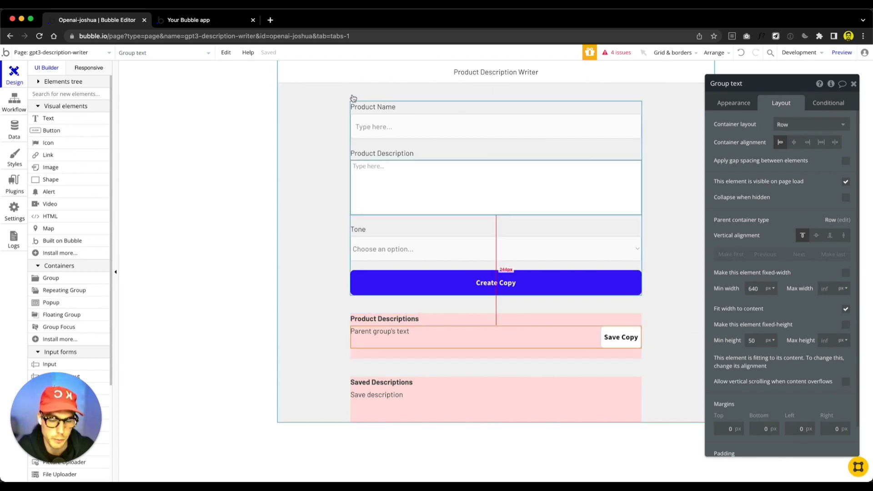
key(ctrl+Tab)
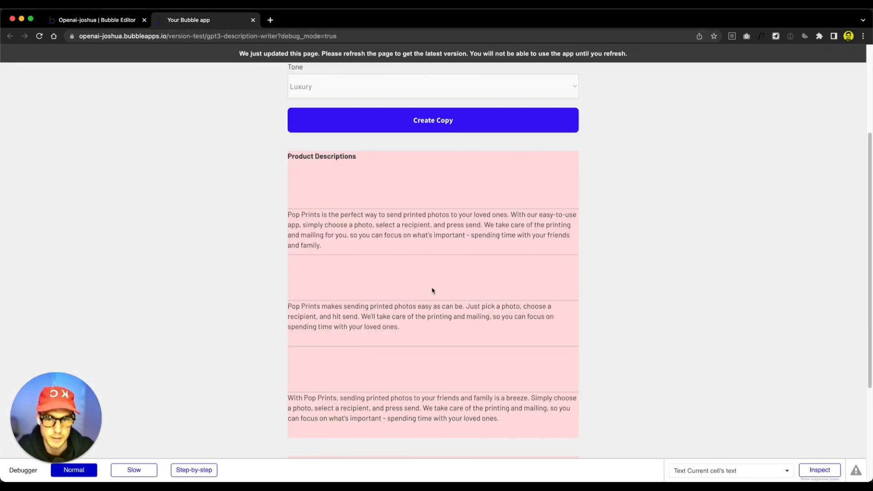
click(91, 20)
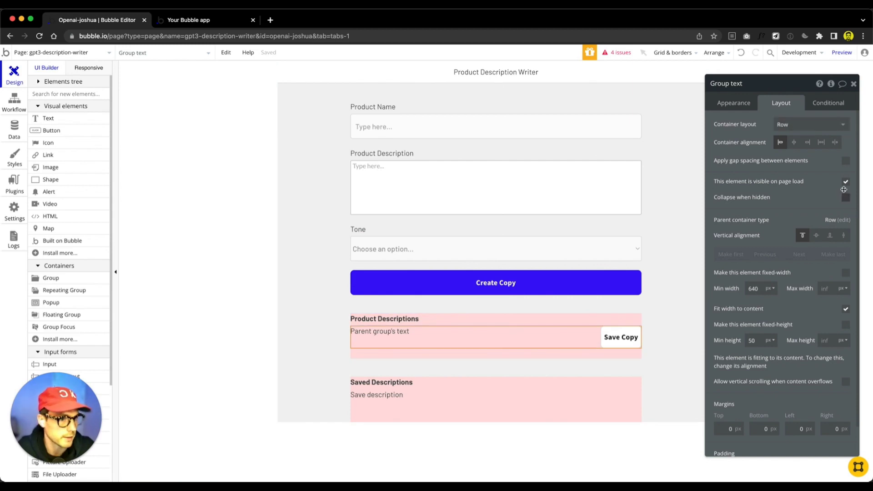
Add a condition hiding the row group when Current cell's text is empty, and make the group collapse when hidden
click(825, 103)
click(790, 130)
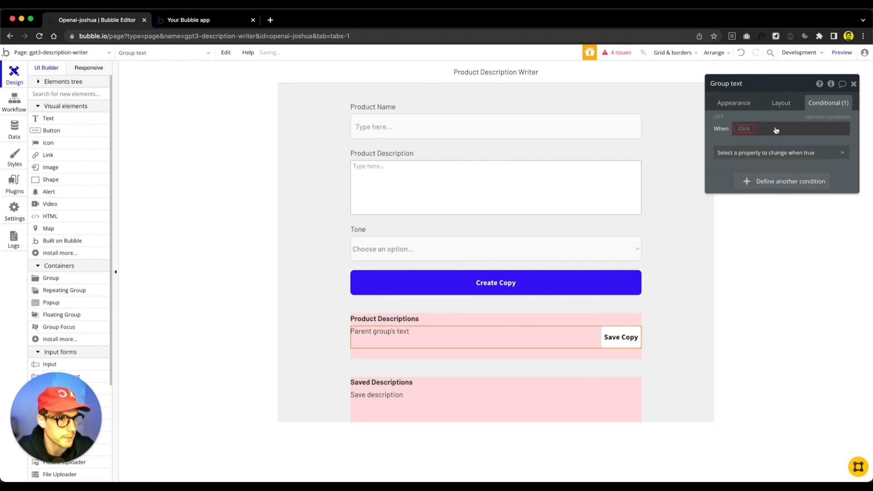
click(743, 129)
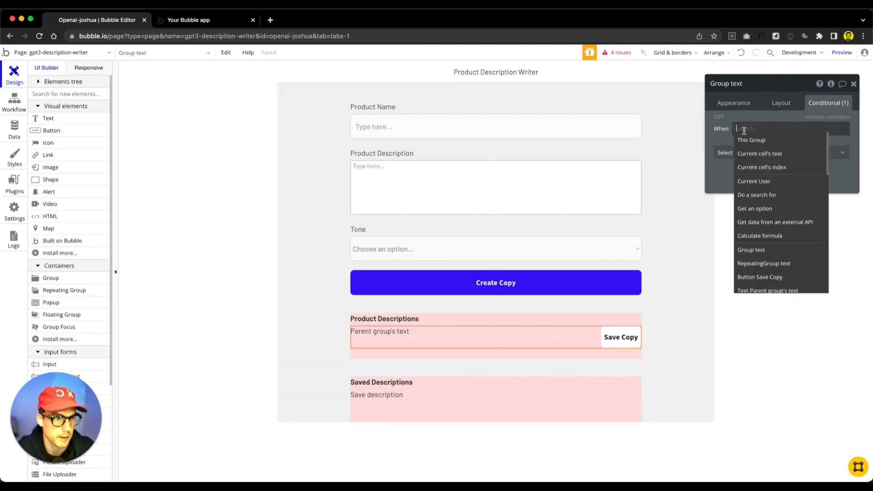
click(754, 154)
click(794, 197)
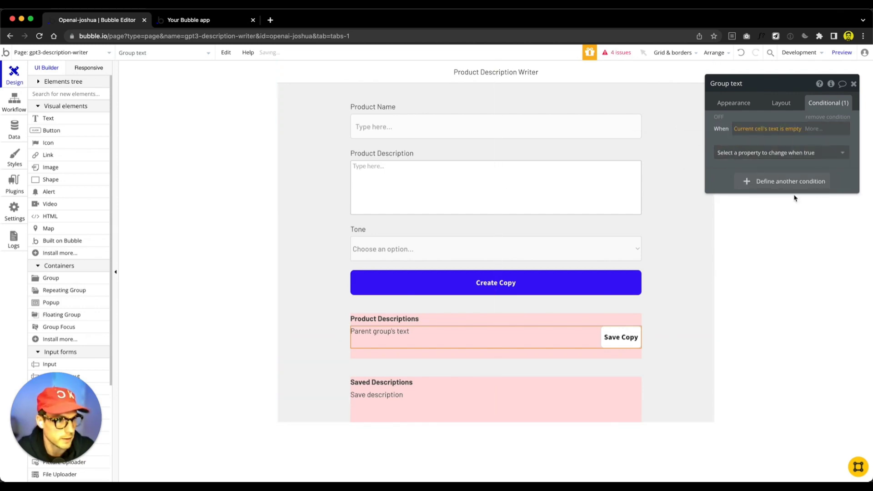
click(781, 153)
click(760, 181)
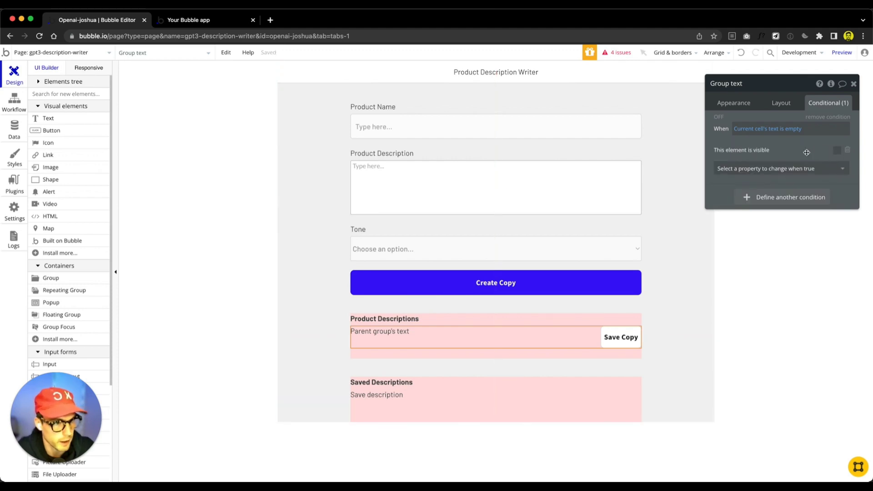
click(781, 104)
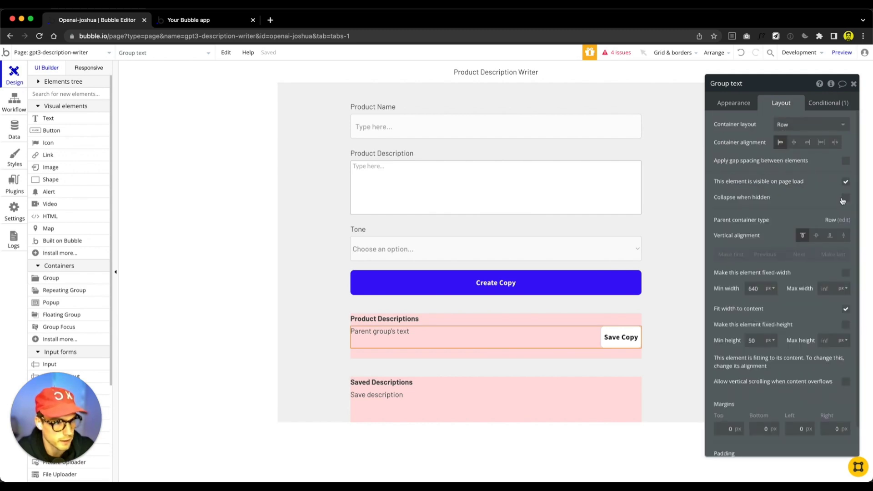
click(845, 198)
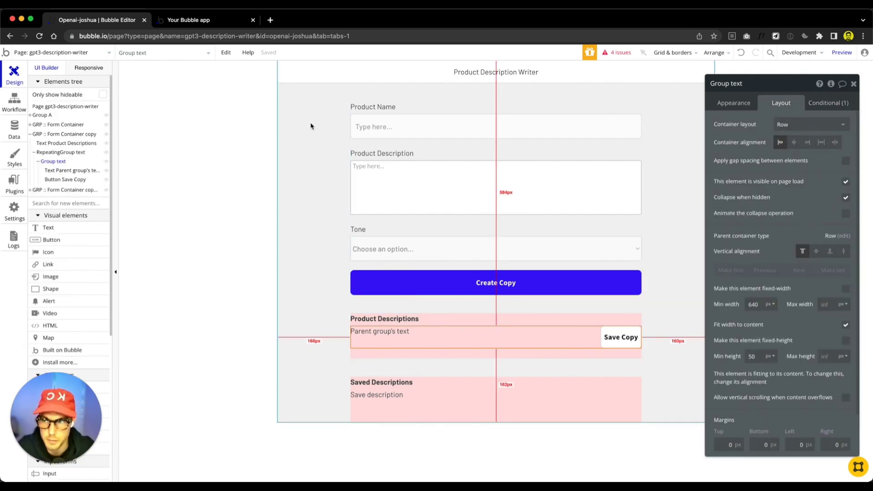
In the app preview, generate copy for the product Pop Prints with the photo-sending app description and the Happy tone
click(180, 20)
click(399, 110)
text(P)
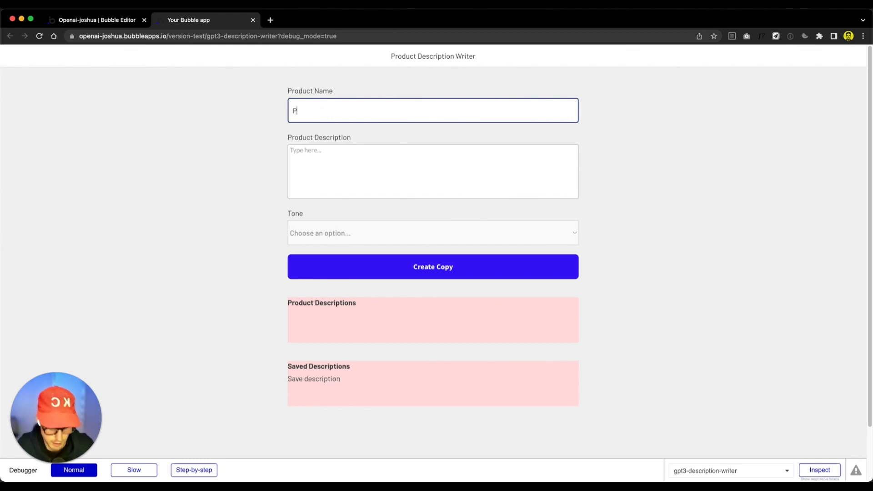
text(op Prints)
key(Tab)
text(an app that makes sending printed photos to friends and family super easy, simply pick a photo, choose a recipient, and press send. we take care of printing and mailing.)
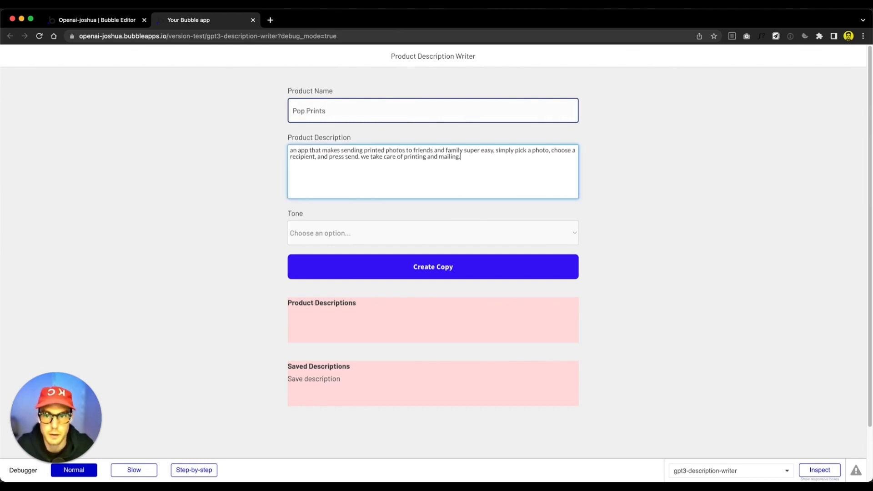
click(426, 233)
click(396, 248)
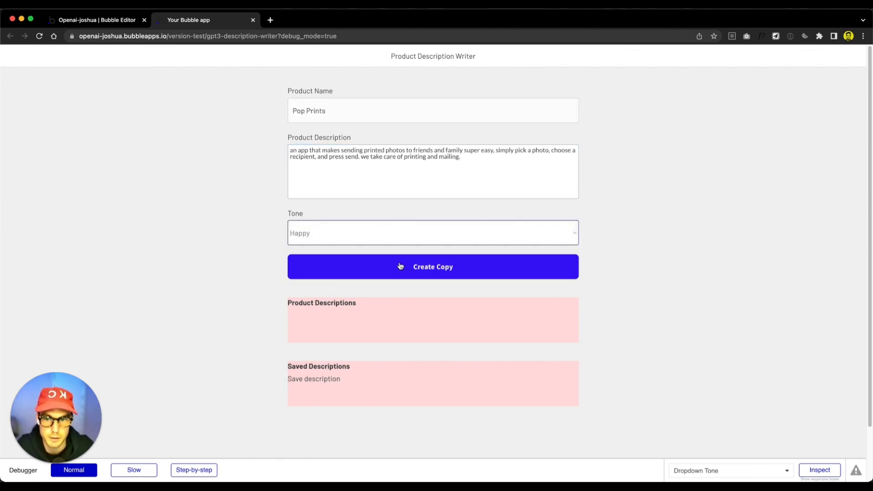
click(437, 276)
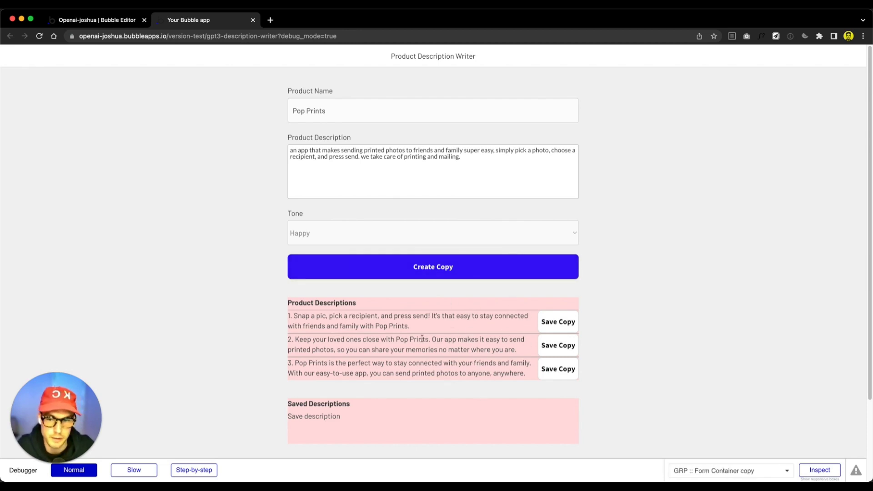
Remove the style from the descriptions repeating group and set its separator to None
click(111, 26)
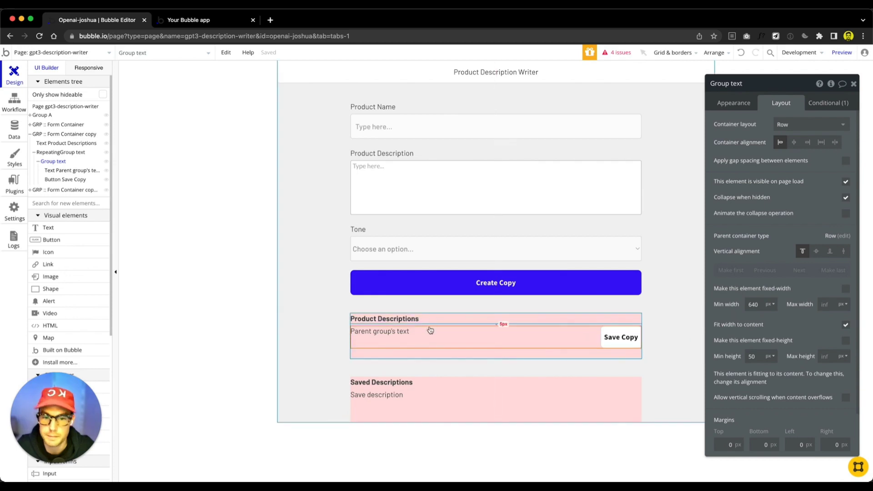
click(499, 332)
click(731, 106)
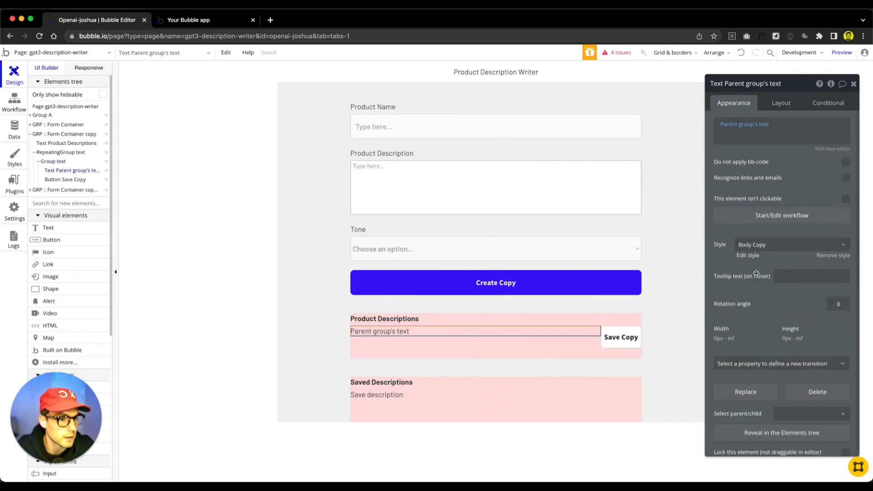
click(538, 348)
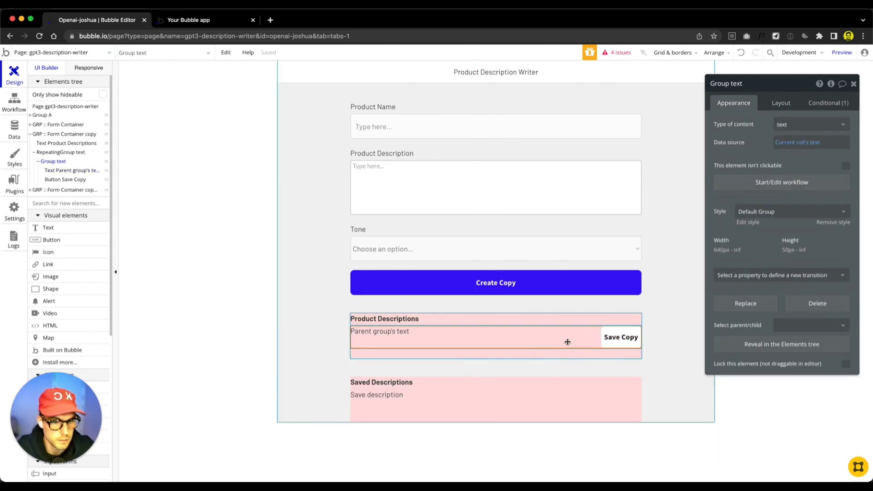
click(68, 153)
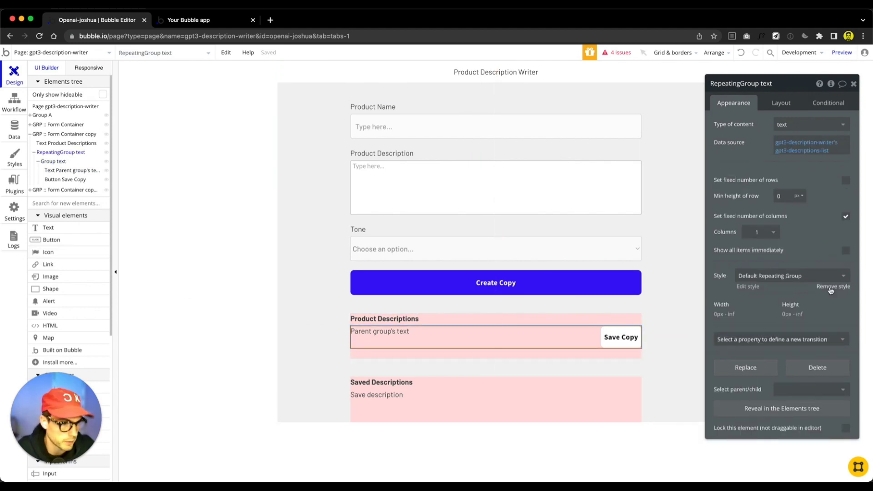
click(833, 286)
click(761, 267)
click(754, 282)
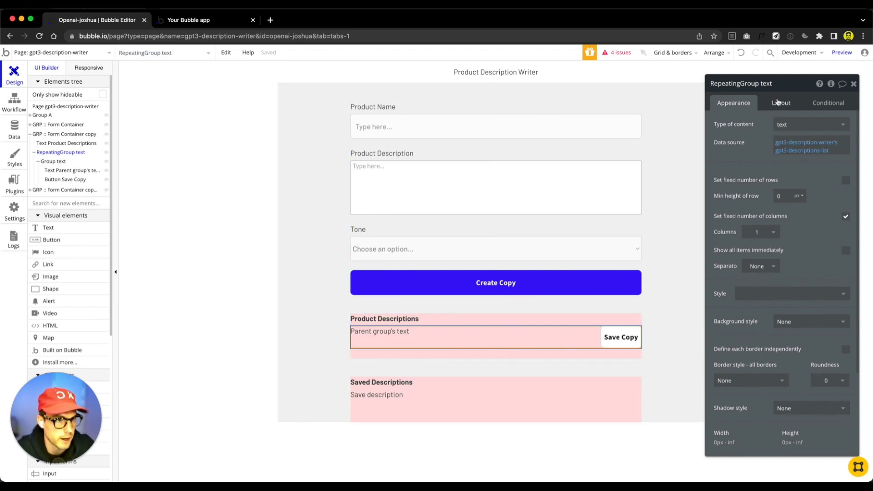
Try a 15 px bottom margin on the repeating group, and reset it to 0 px
click(780, 102)
click(764, 392)
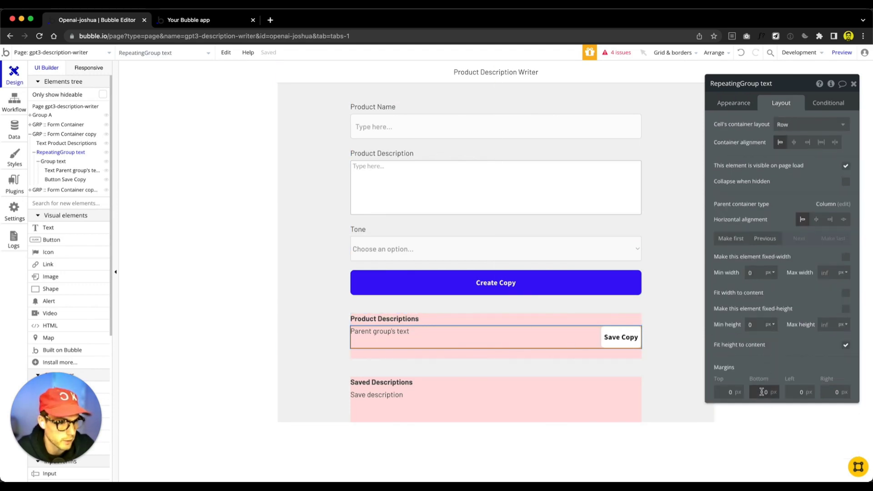
text(15)
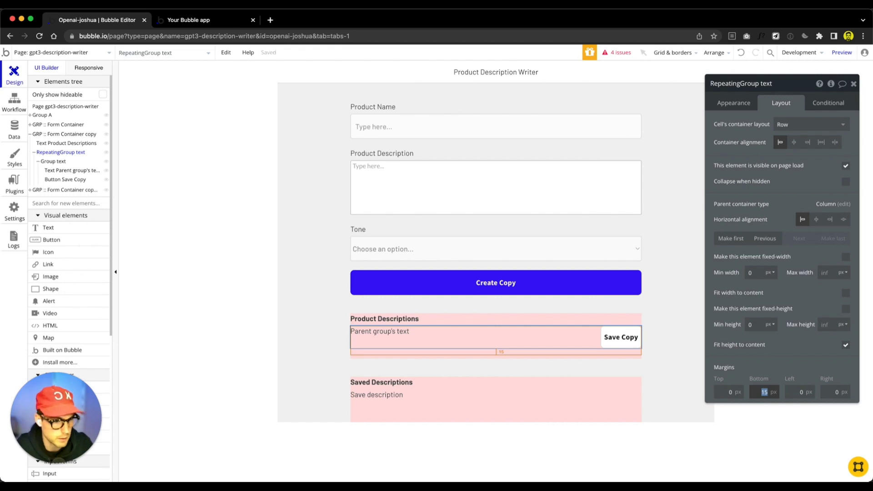
text(0)
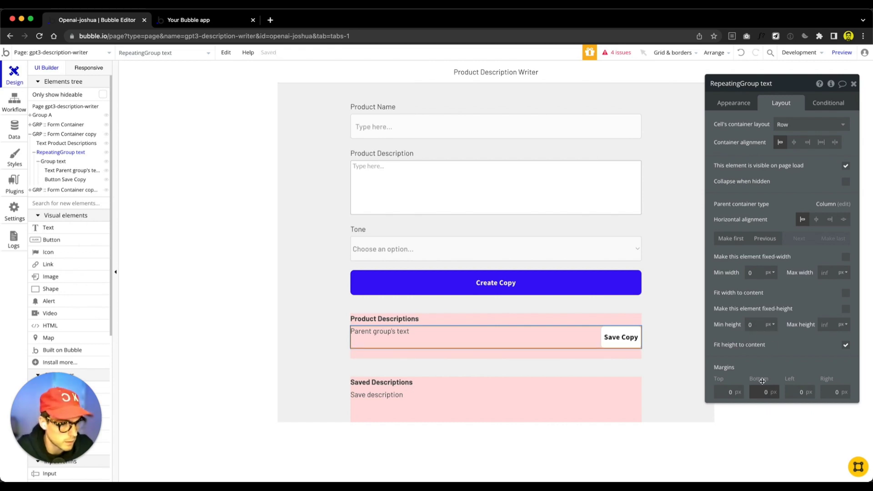
Set the bottom padding of the row group inside the repeating group to 20 px
click(53, 162)
scroll(813, 389, down, 1)
scroll(813, 390, down, 1)
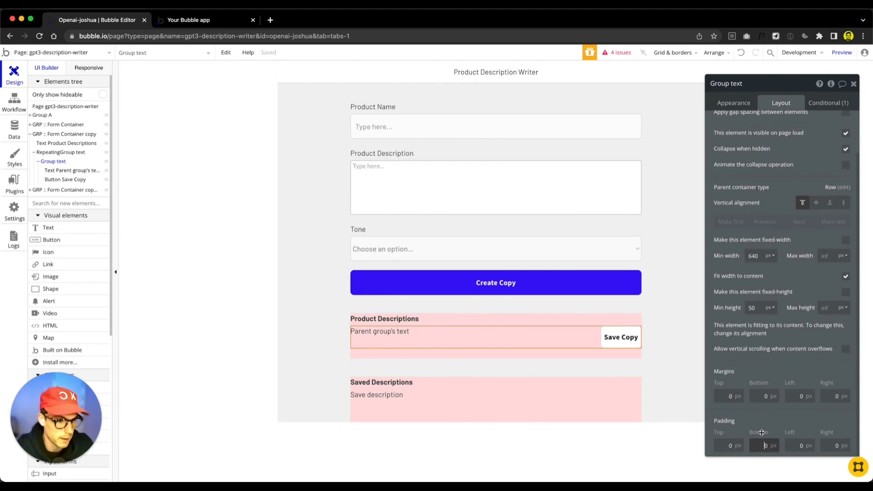
text(2)
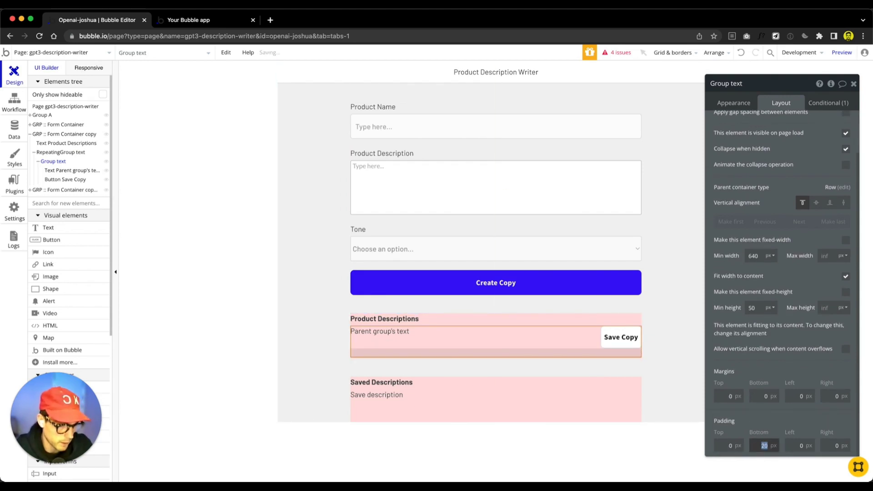
Set the minimum height of the Product Descriptions form container to 0 px, and look at the list in the app preview
click(570, 326)
double_click(754, 313)
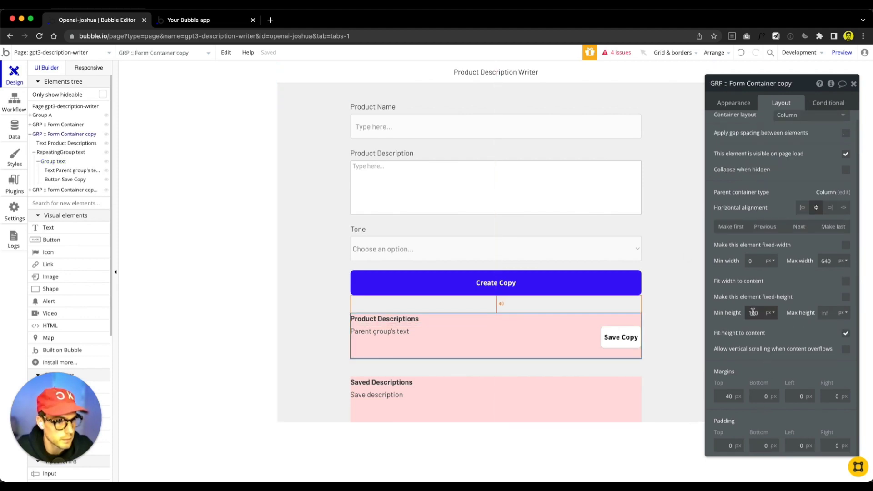
key(BackSpace)
click(730, 339)
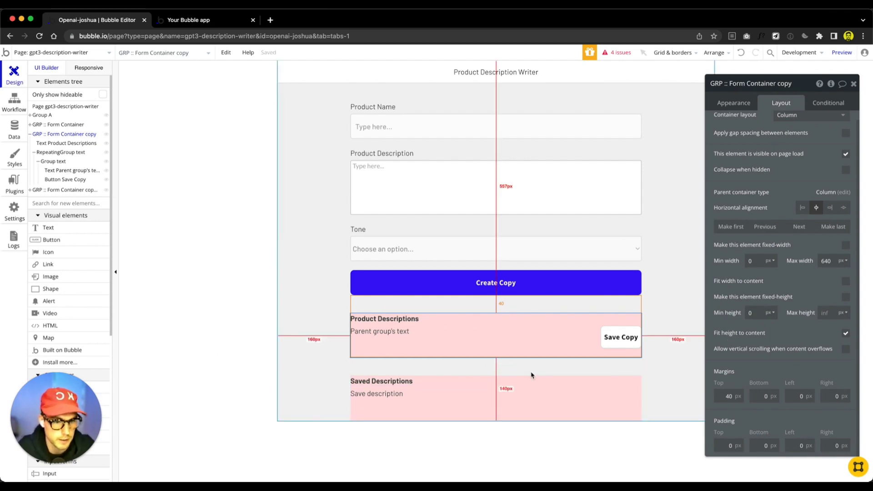
key(ctrl+Tab)
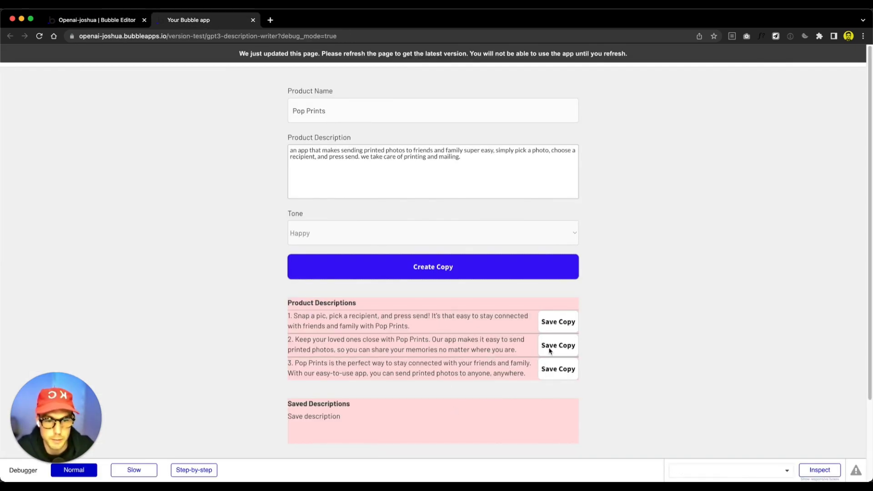
key(ctrl+Tab)
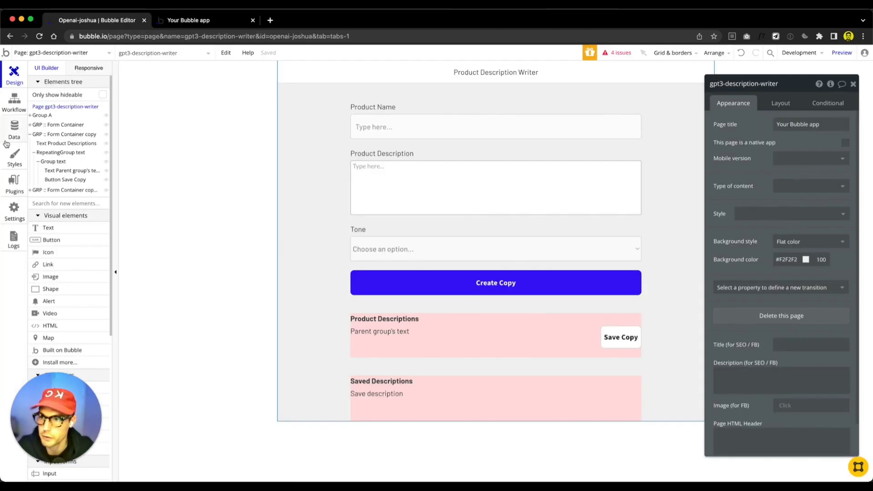
Create a new custom data type named SavedCopy in the app's database
click(14, 129)
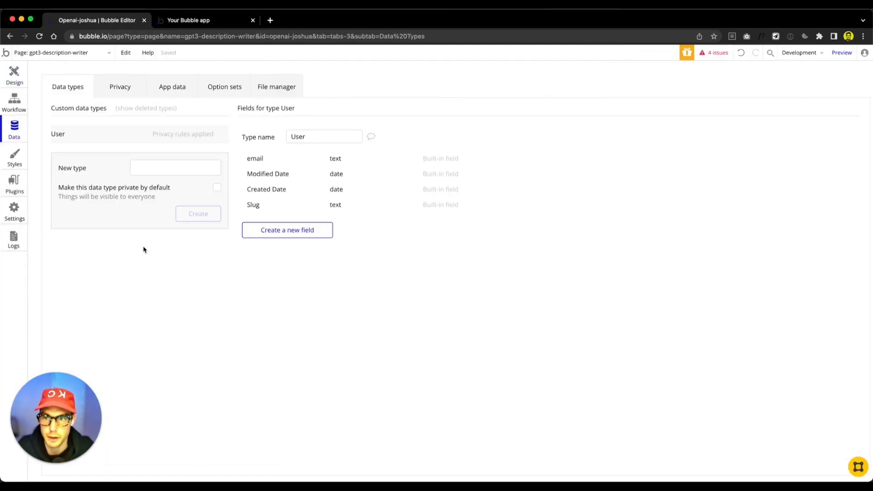
click(153, 168)
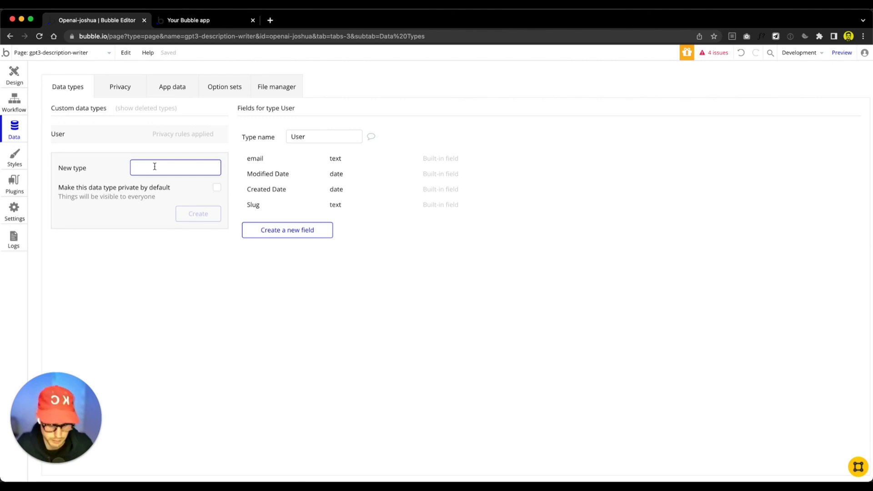
text(SavedCopy)
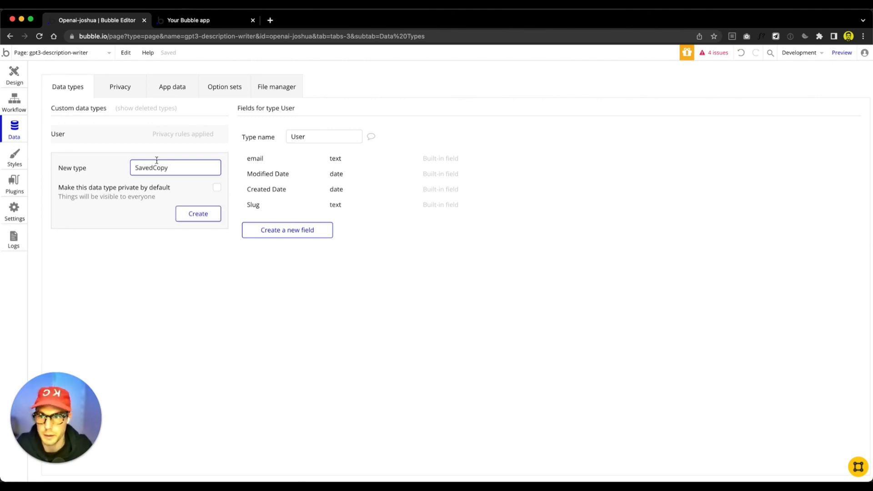
click(193, 214)
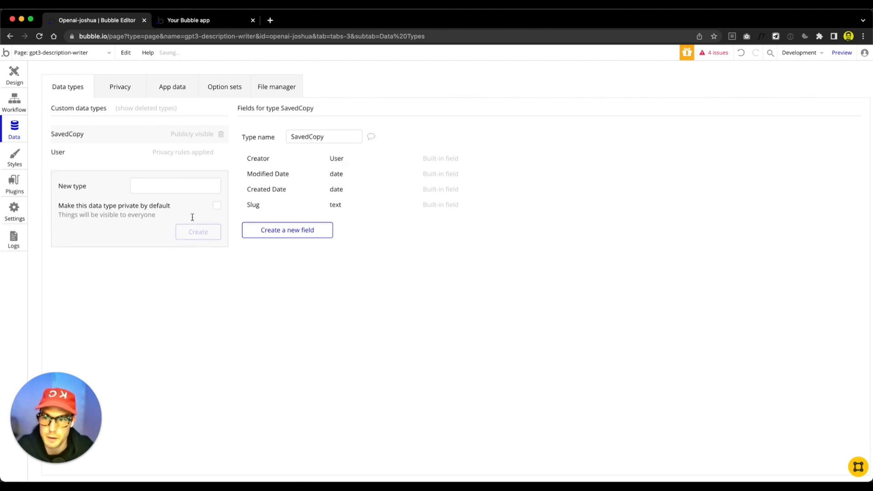
Add a text field named Product Description to the SavedCopy data type
click(285, 236)
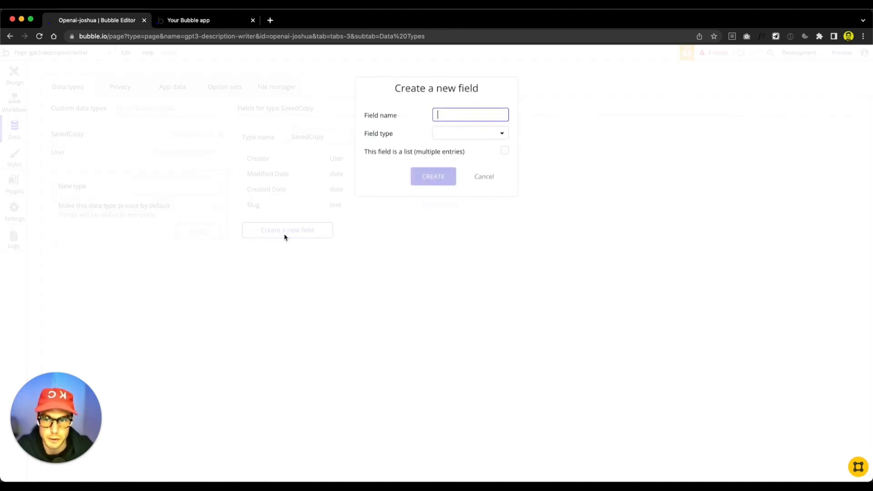
text(Text)
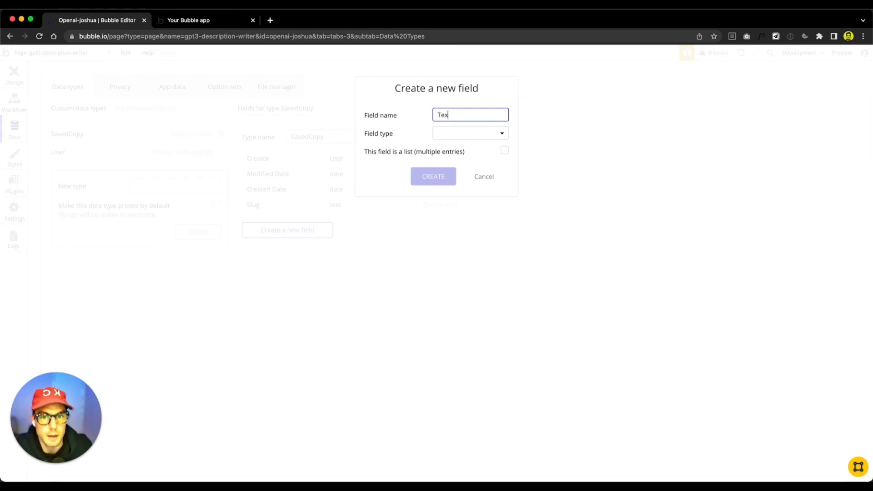
key(super+a)
key(BackSpace)
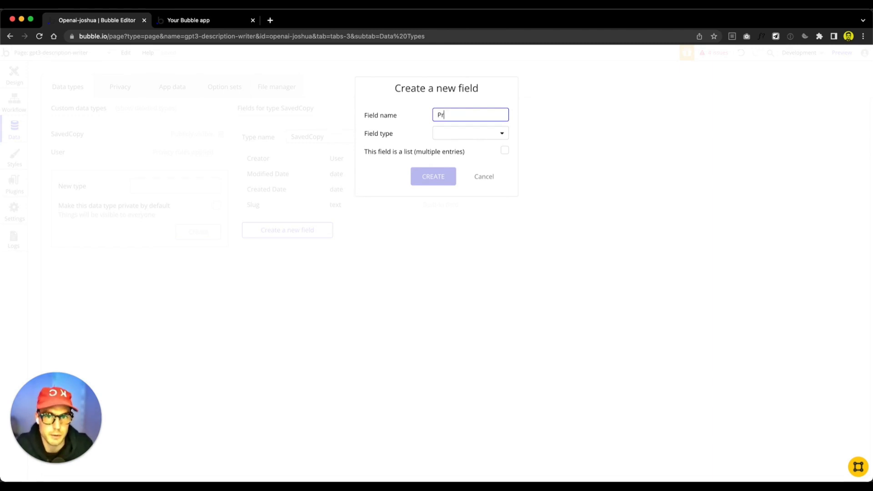
text(Product Description)
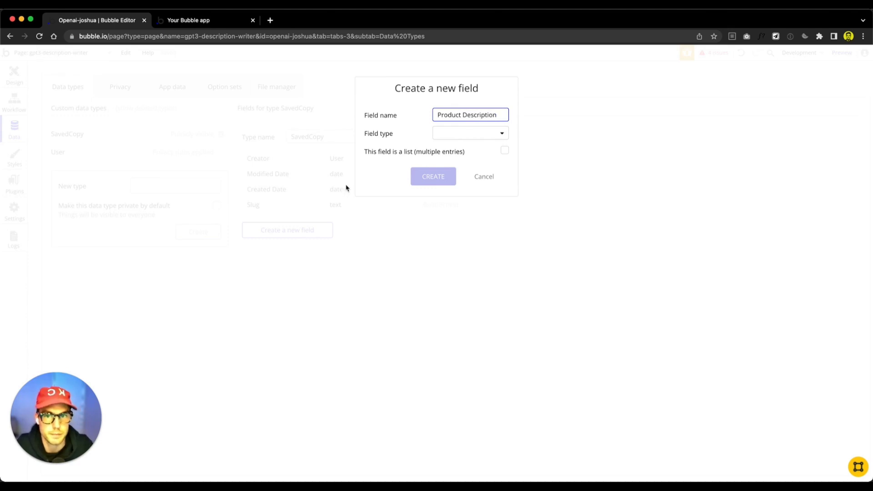
click(458, 133)
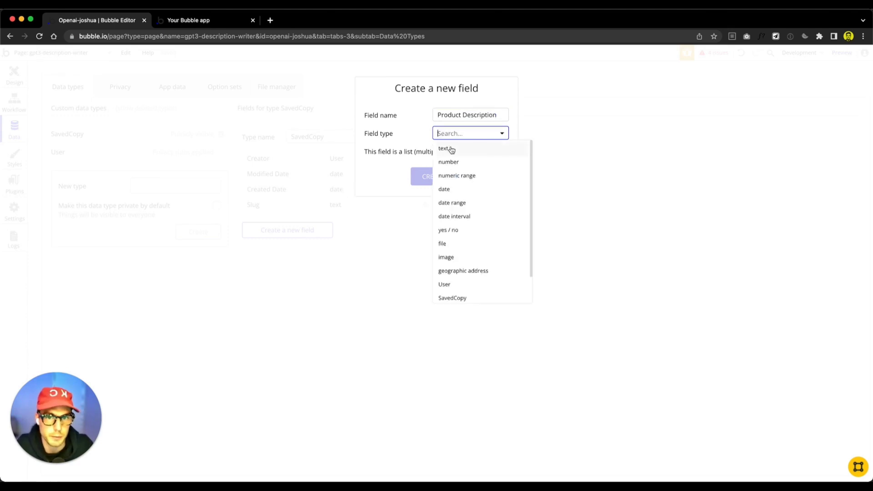
click(452, 151)
click(434, 179)
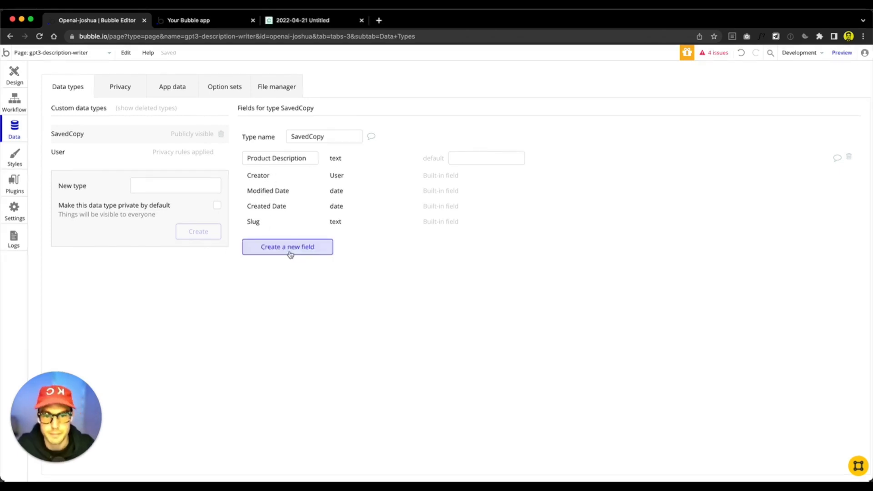
Create a workflow for the Save Copy button with a Create a new thing action of type SavedCopy
click(18, 80)
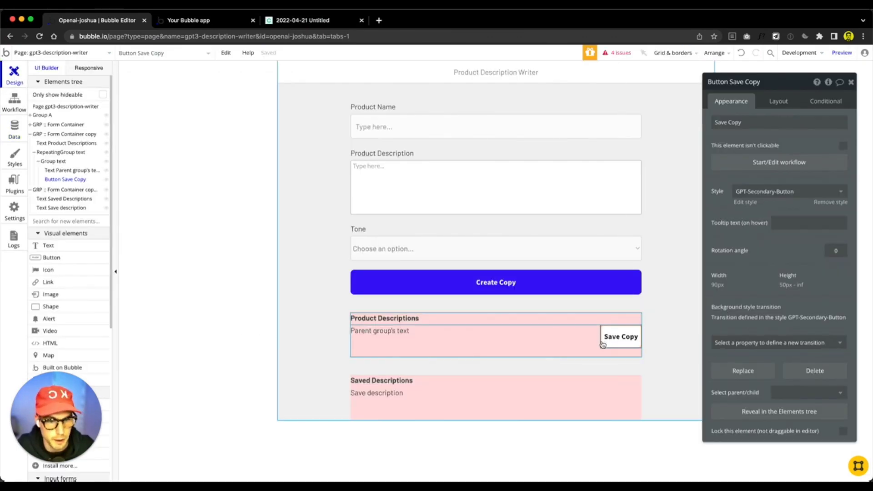
click(766, 164)
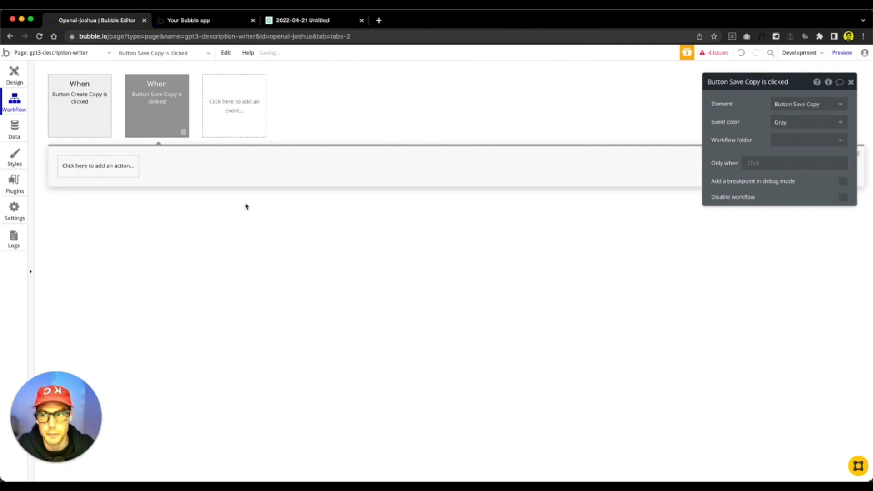
click(92, 171)
mouse_move(86, 231)
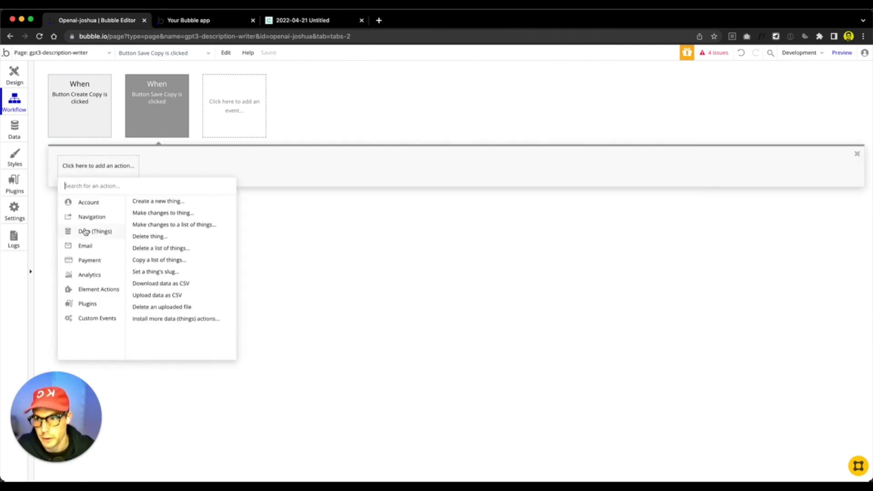
click(157, 205)
click(797, 103)
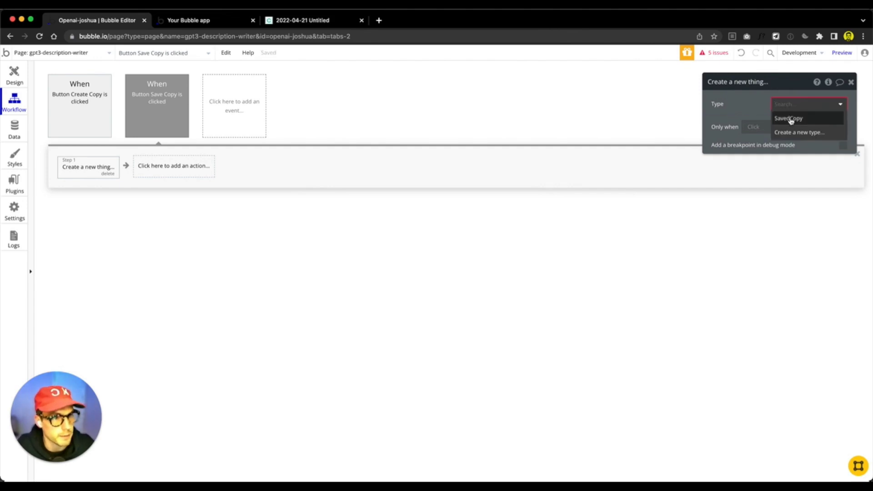
click(790, 119)
Set the new SavedCopy's Product Description field to Parent group's text
click(769, 132)
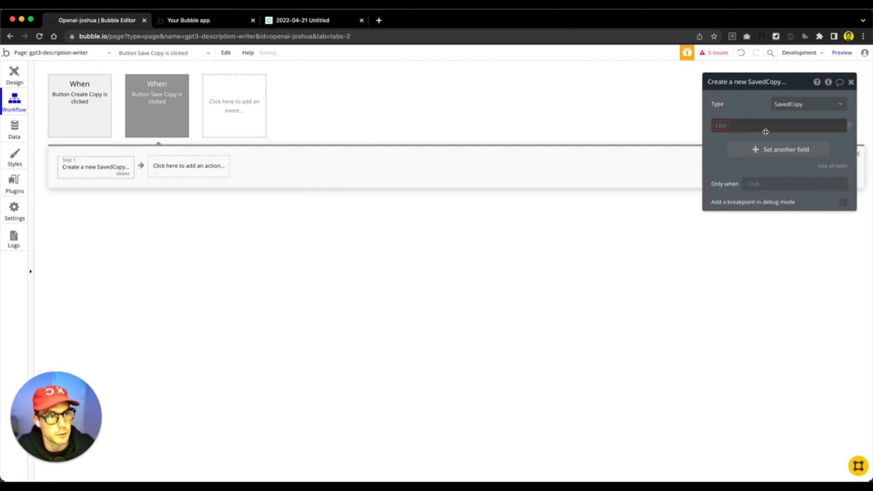
click(721, 126)
click(722, 136)
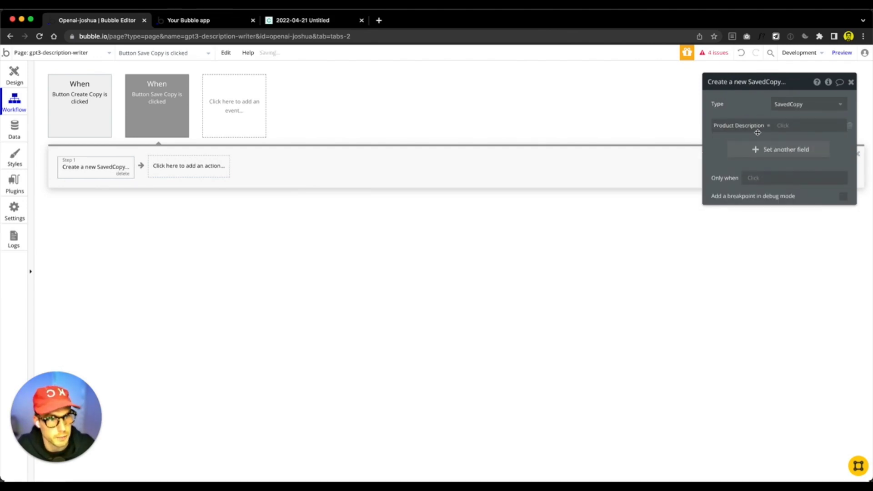
click(781, 126)
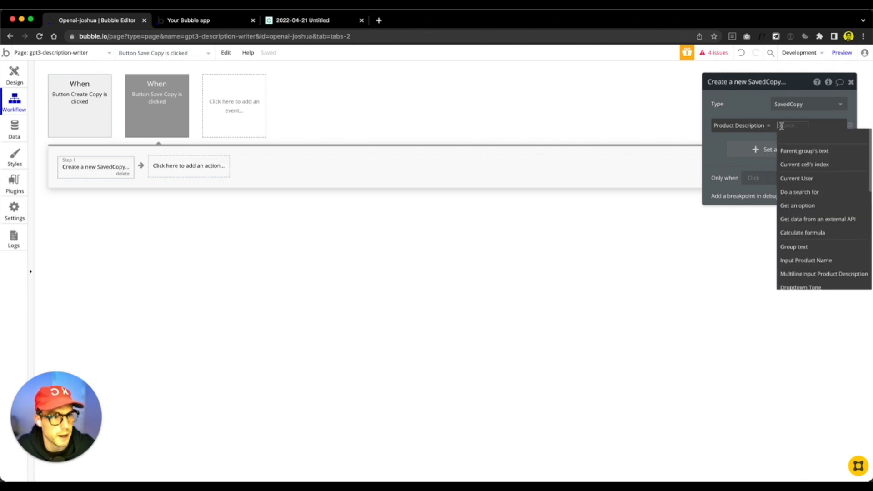
click(822, 155)
click(731, 161)
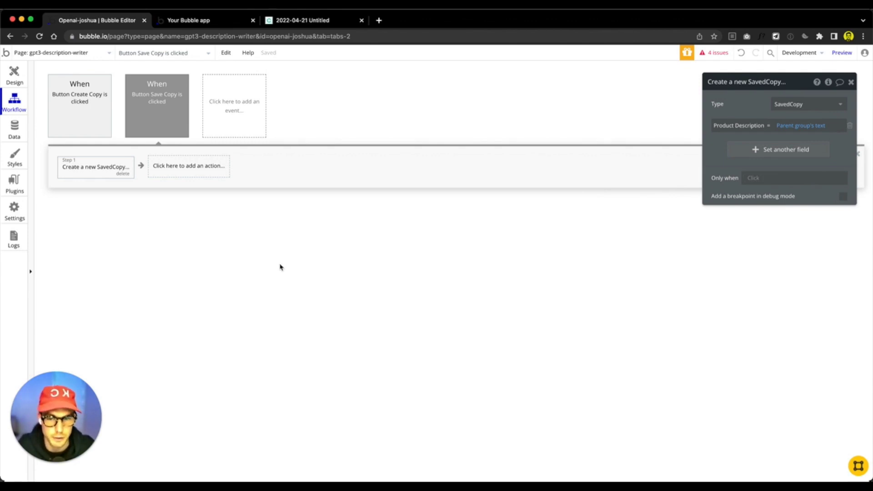
Delete the placeholder text element "Save description" from the Saved Descriptions container on the page
click(19, 80)
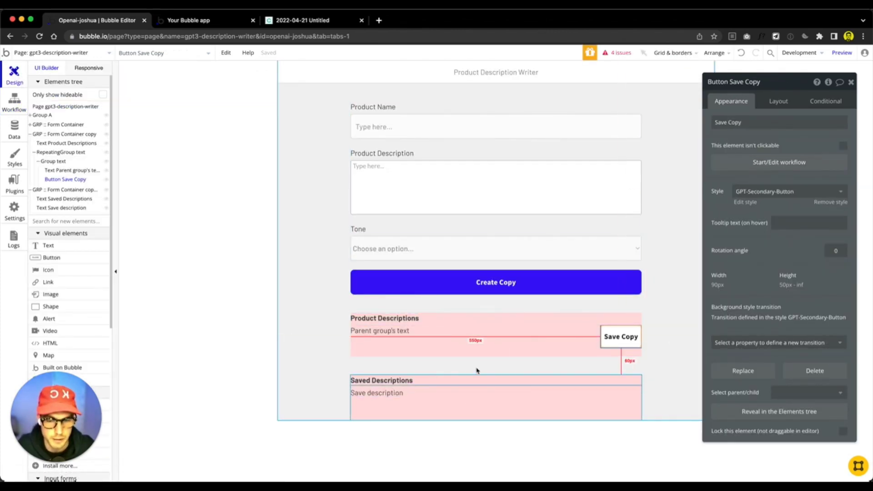
click(422, 395)
key(Delete)
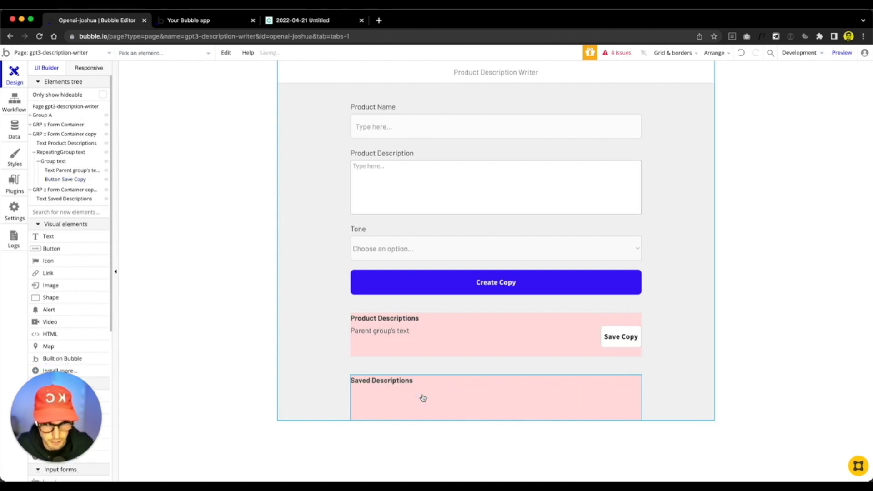
Copy the repeating group from the Product Descriptions container and paste it into the Saved Descriptions container
click(419, 417)
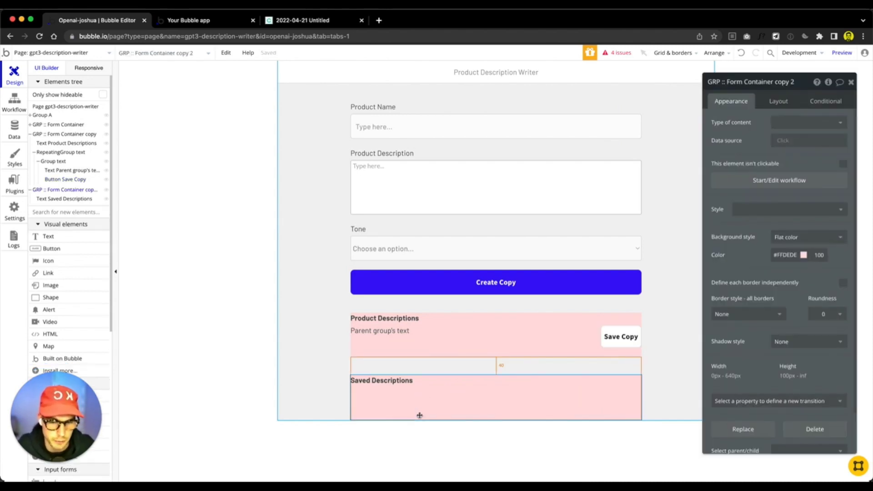
click(474, 348)
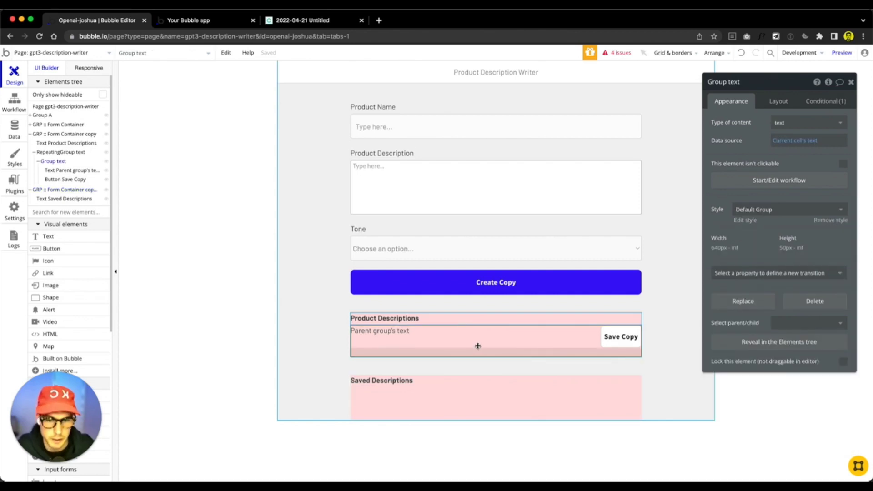
right_click(529, 336)
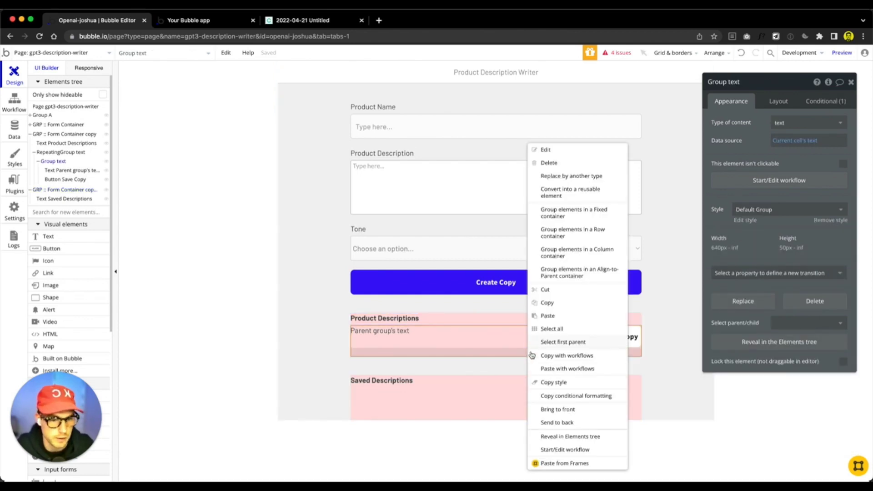
click(569, 437)
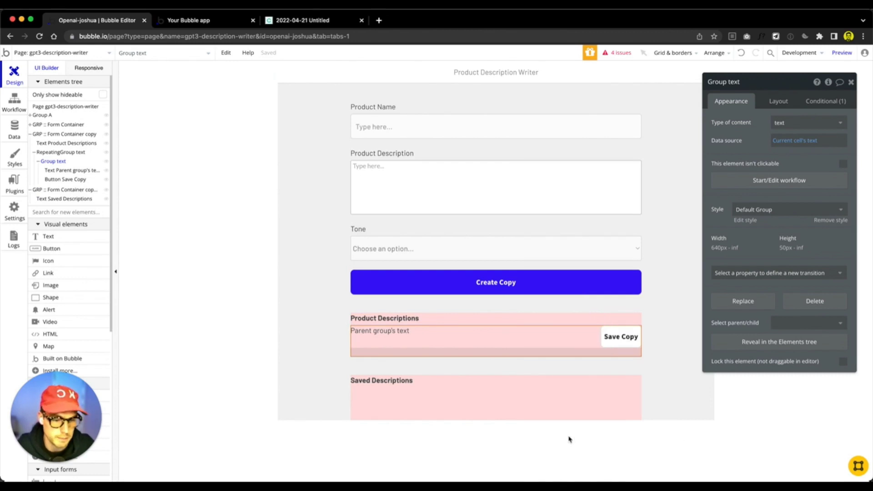
click(71, 154)
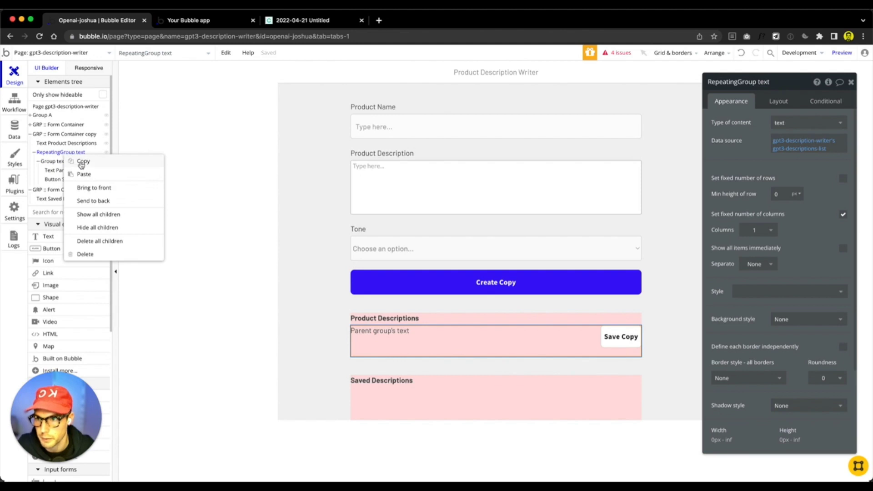
click(81, 163)
right_click(59, 193)
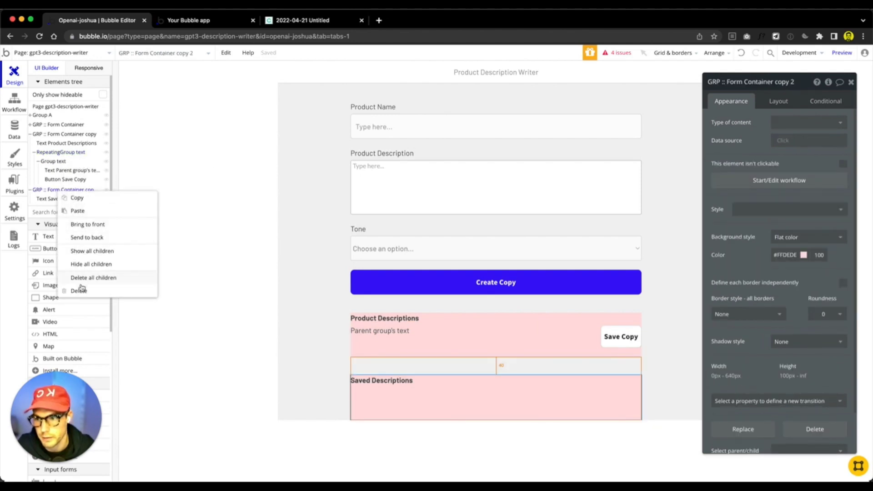
click(76, 210)
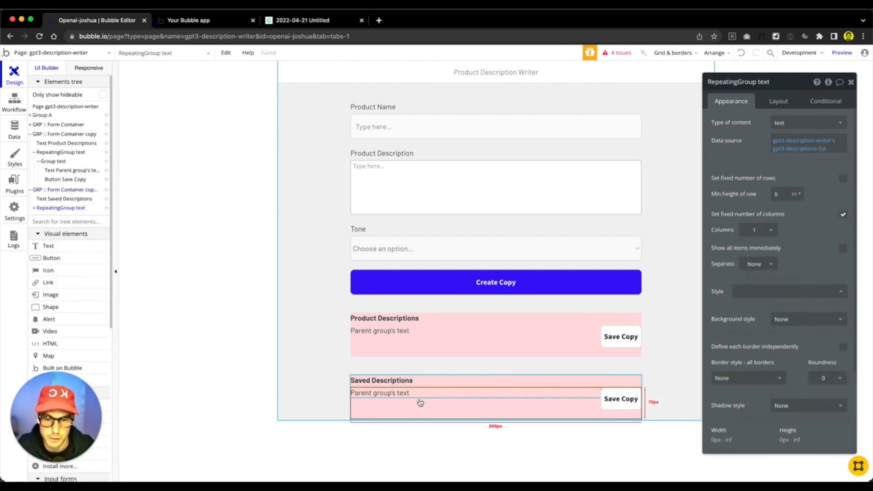
Delete the Save Copy button from the pasted repeating group under Saved Descriptions
click(620, 403)
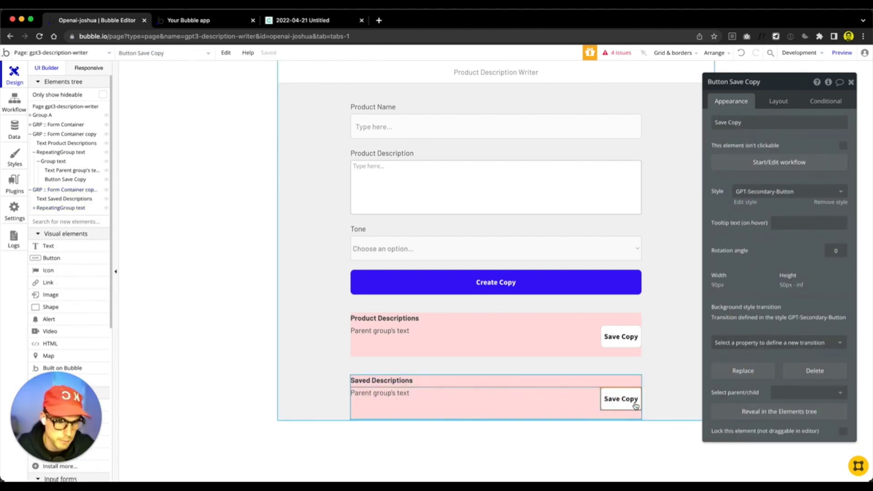
key(Delete)
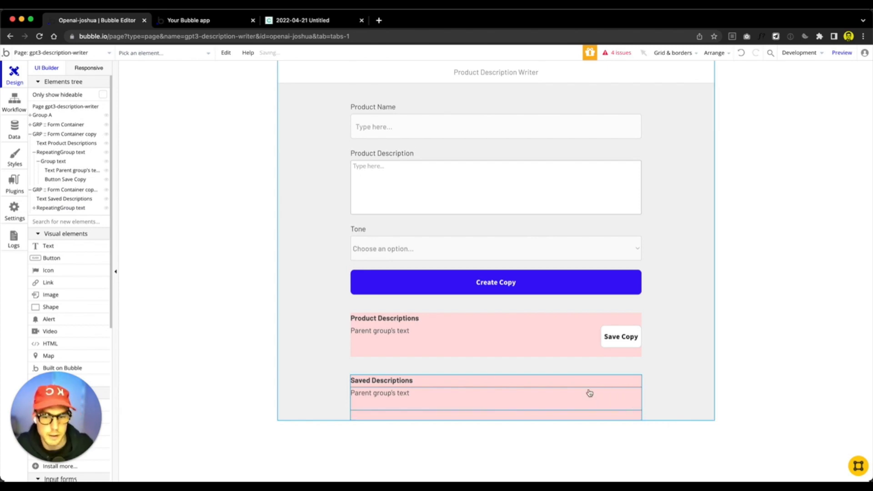
click(461, 406)
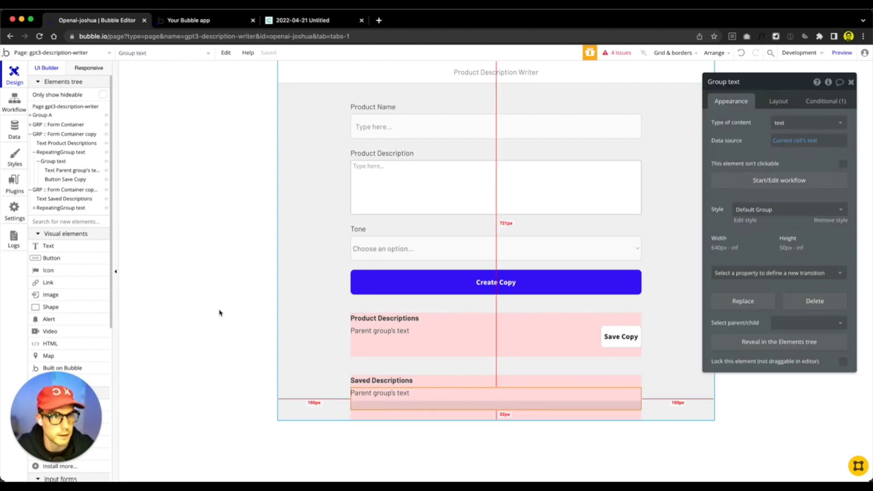
Rename the repeating group under Saved Descriptions to RepeatingGroup Saved Copy
click(50, 209)
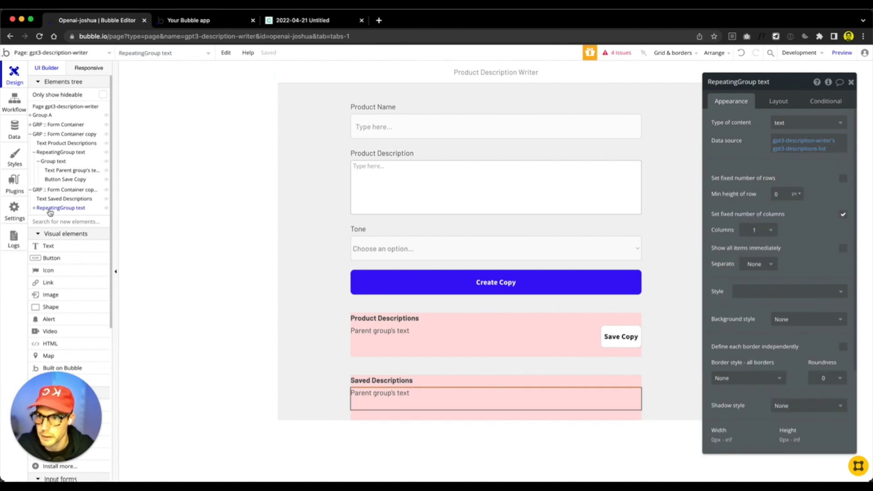
double_click(764, 82)
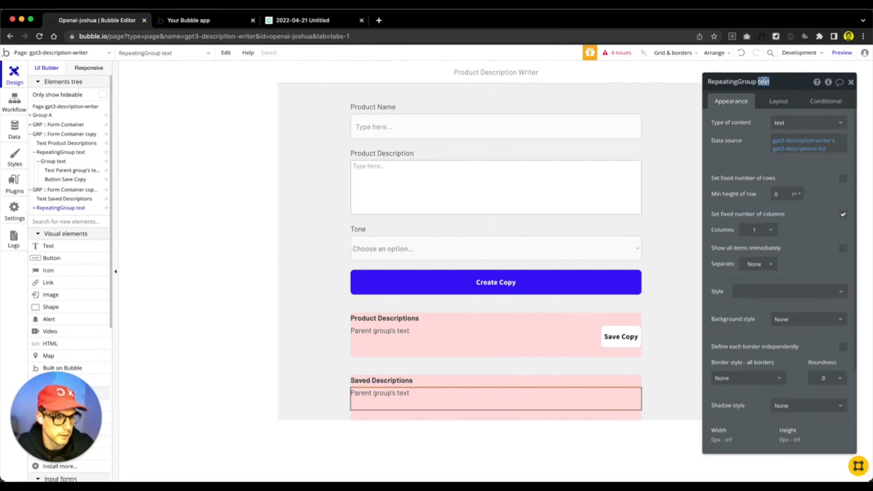
text(Saved Copy)
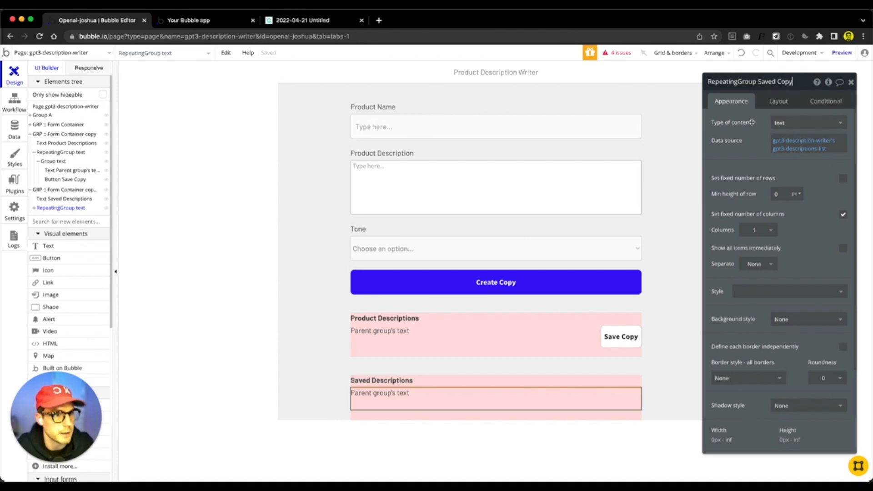
Replace the data source of RepeatingGroup Saved Copy with a Do a search for SavedCopy records
click(823, 151)
key(BackSpace)
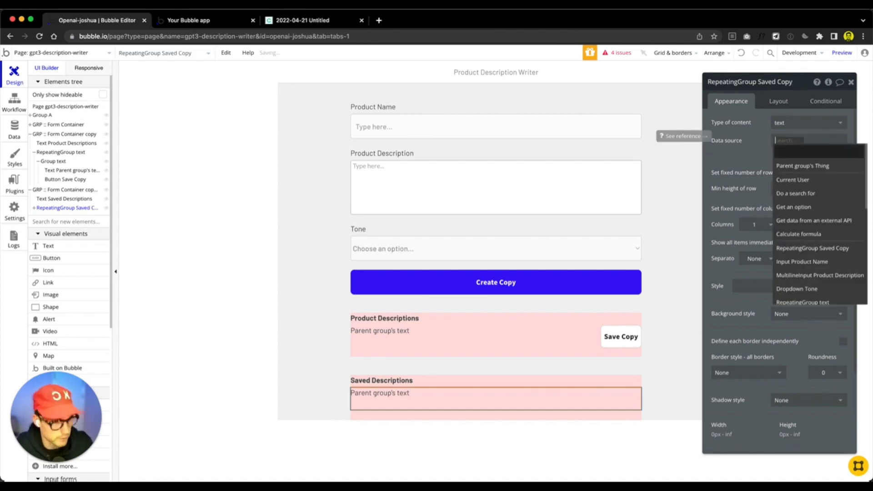
click(782, 144)
click(780, 141)
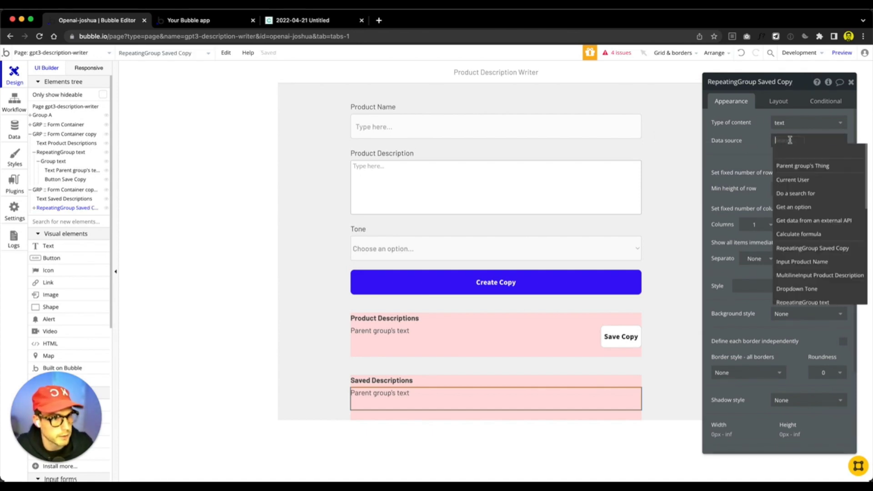
click(801, 193)
click(677, 104)
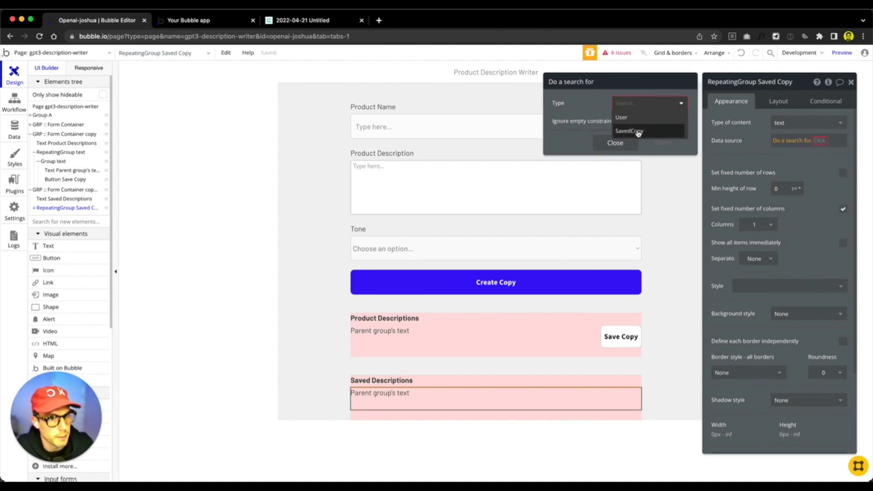
click(636, 134)
click(757, 135)
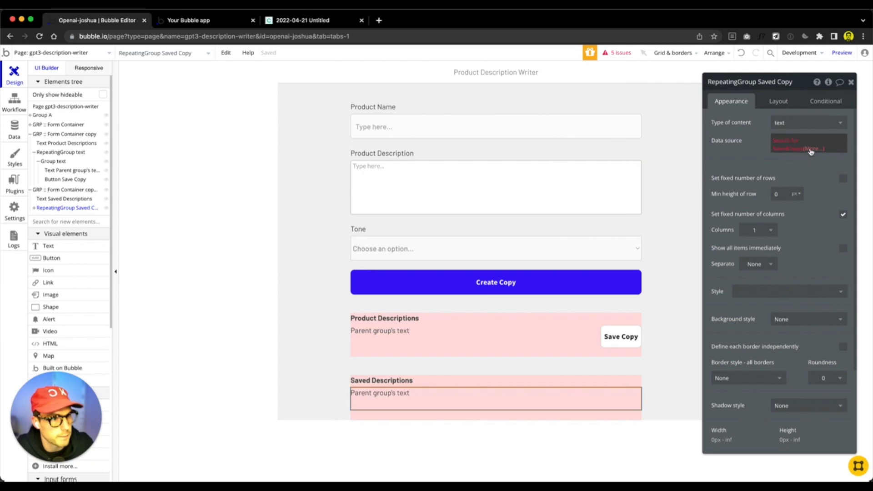
Set the content type of RepeatingGroup Saved Copy to SavedCopy so it matches the data source
click(809, 150)
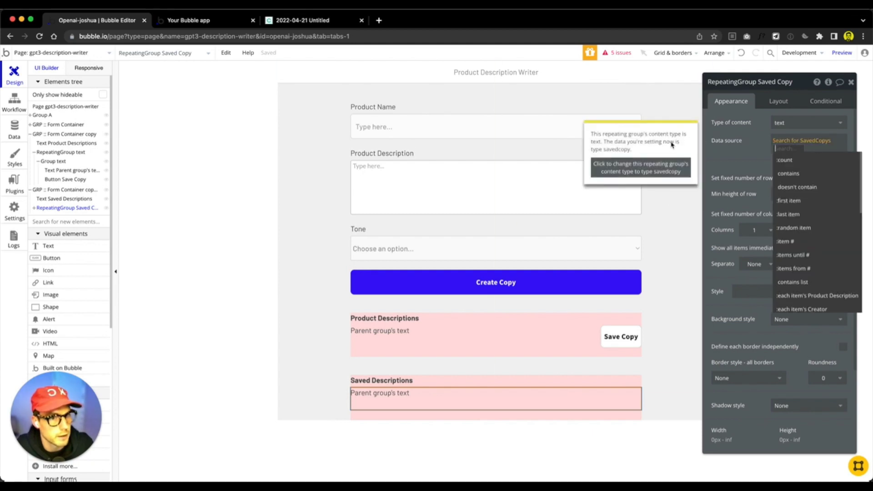
click(718, 144)
click(793, 122)
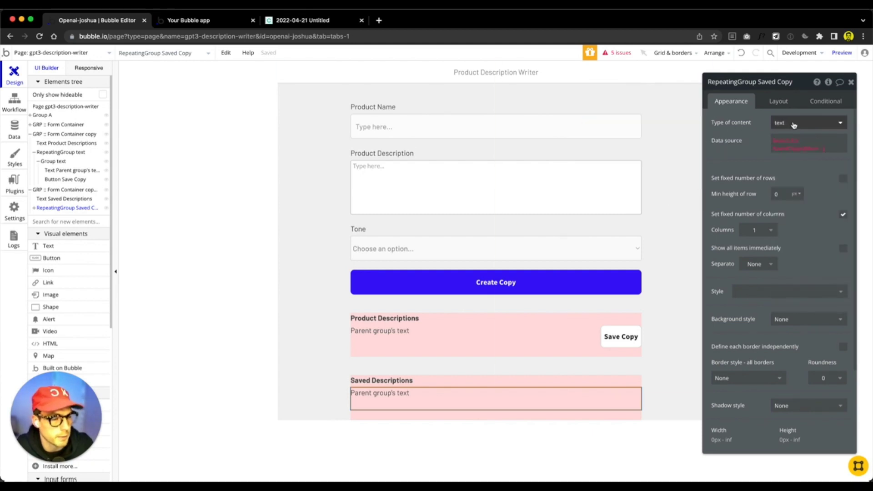
click(789, 150)
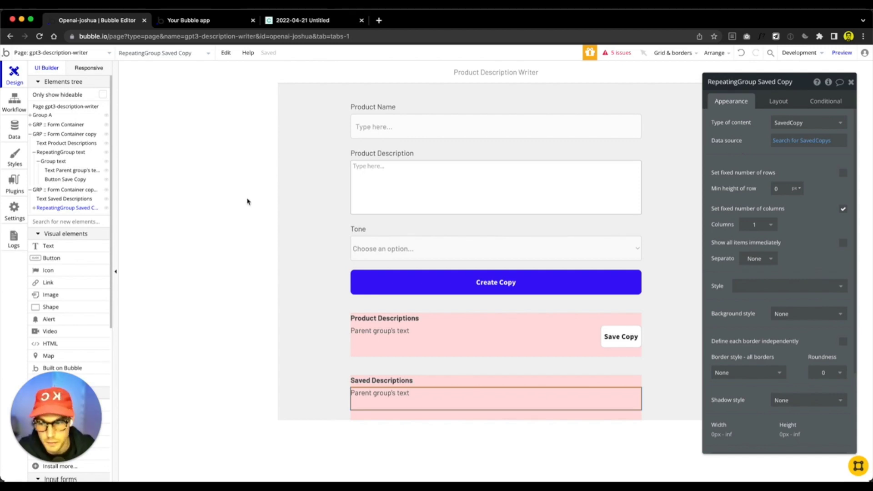
In the app preview, enter the product name Pop Prints and a description of an app for sending printed photos, including printing and mailing
click(155, 19)
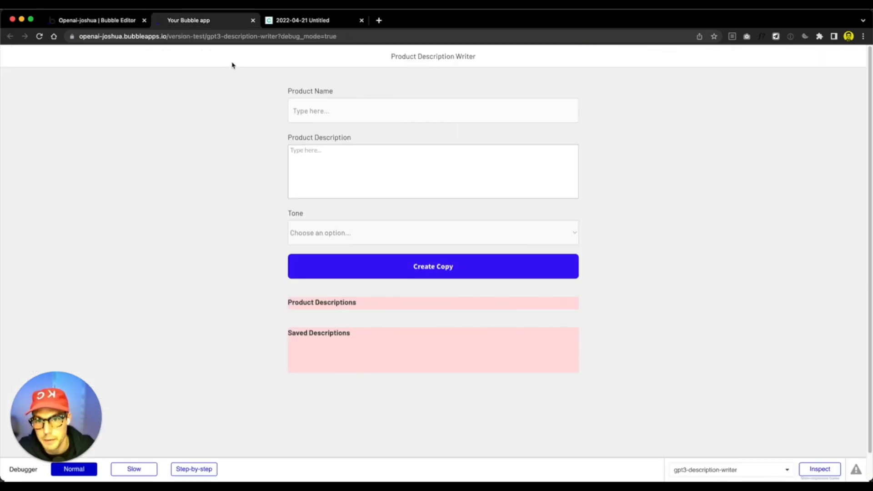
click(316, 109)
text(Pop)
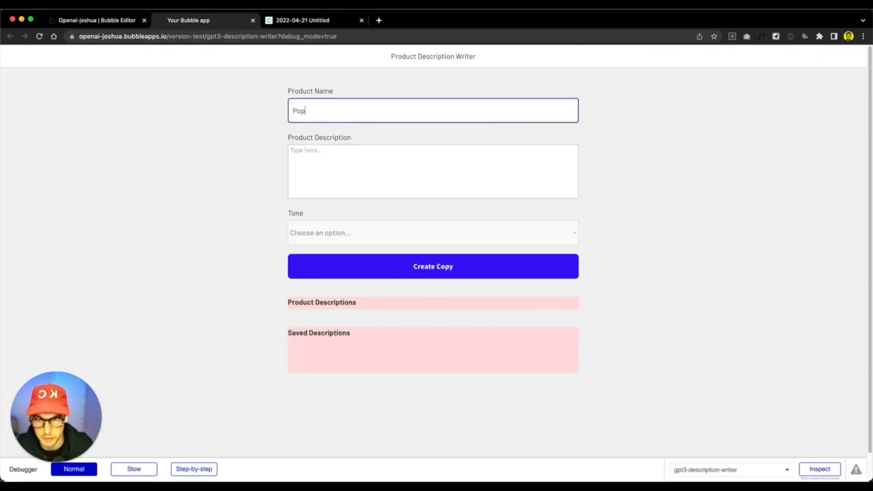
text( Prints)
key(Tab)
text(an app that makes sending printed photos to friends and family super easy, simply pick a photo, choose a recipient, and press send. we take care of printing and mailing.)
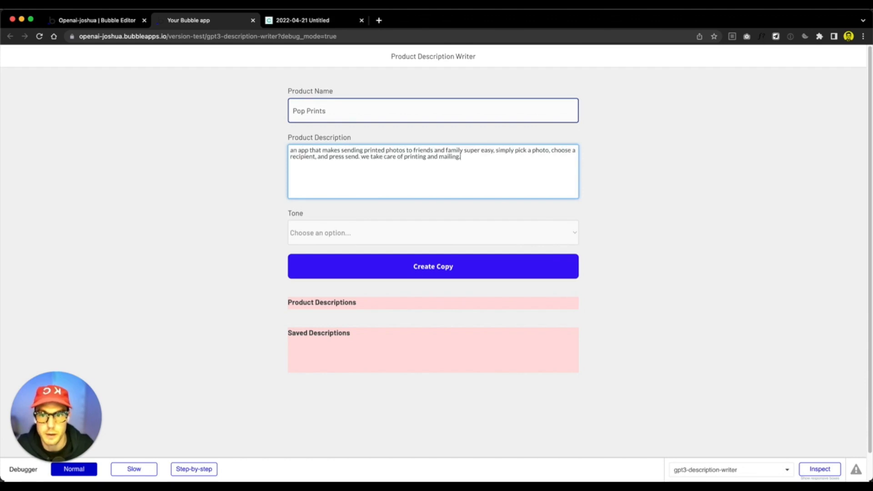
Choose the Happy tone in the preview form and generate the product descriptions with Create Copy
click(399, 233)
click(383, 245)
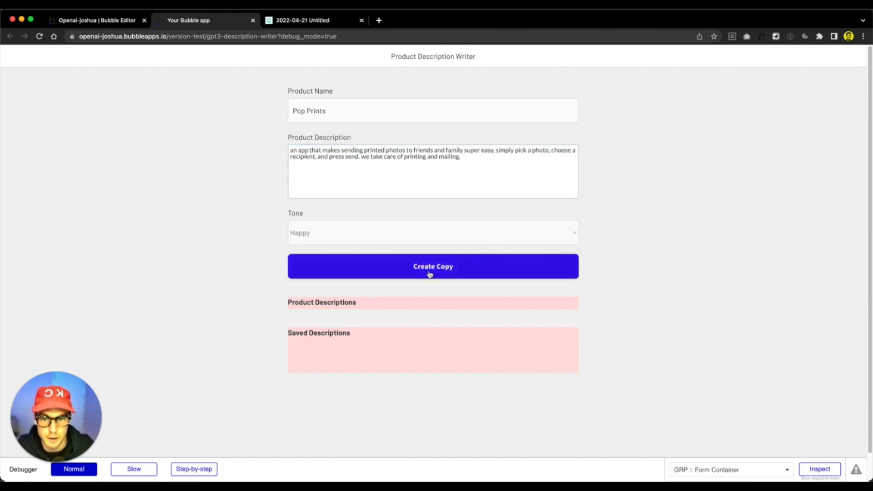
click(429, 271)
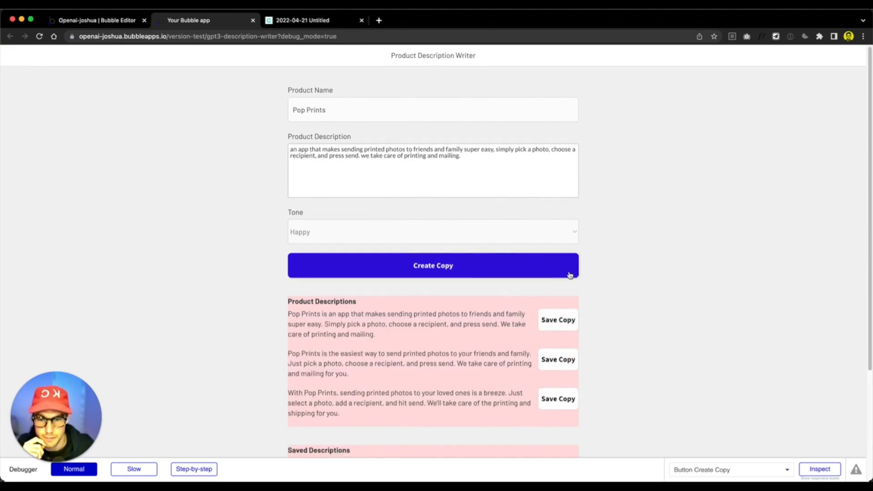
Save the second generated Pop Prints description in the preview and check its entry under Saved Descriptions
scroll(568, 276, down, 1)
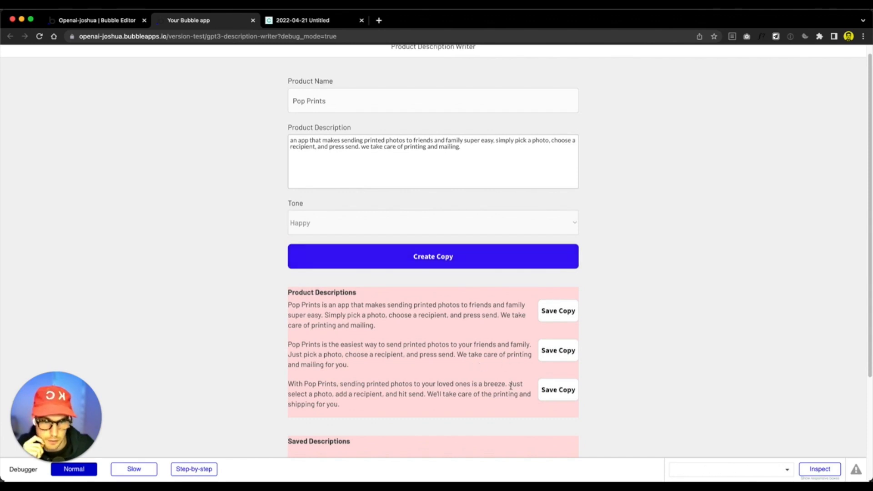
scroll(363, 359, down, 2)
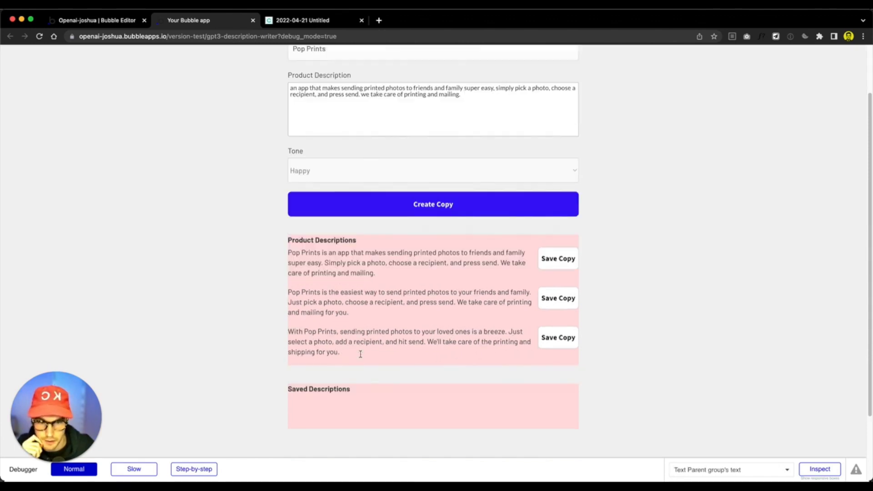
scroll(407, 359, up, 2)
click(553, 353)
scroll(602, 352, down, 5)
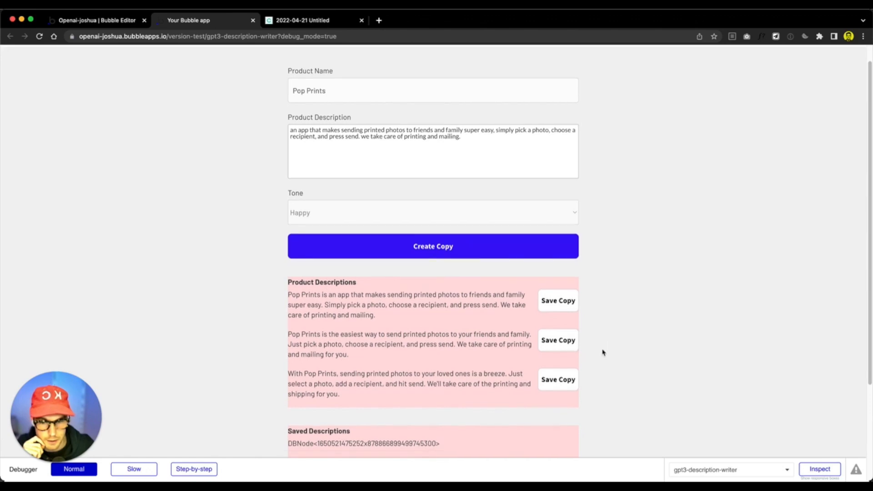
triple_click(407, 317)
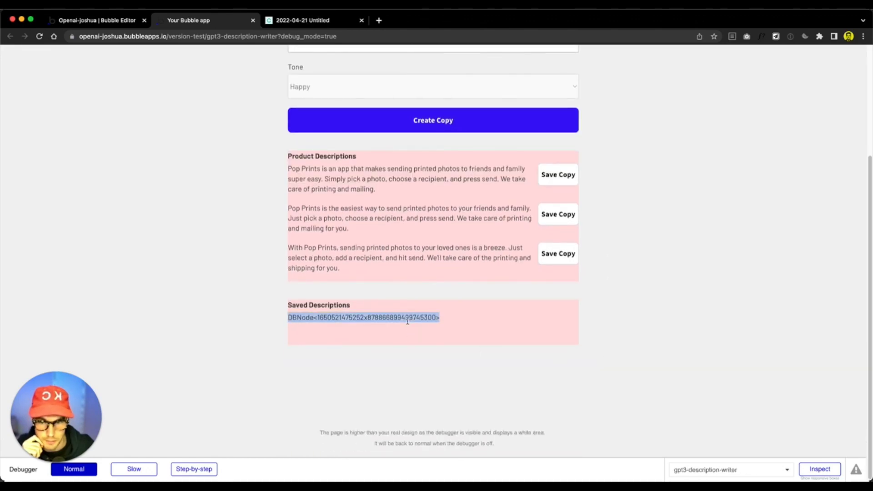
click(423, 315)
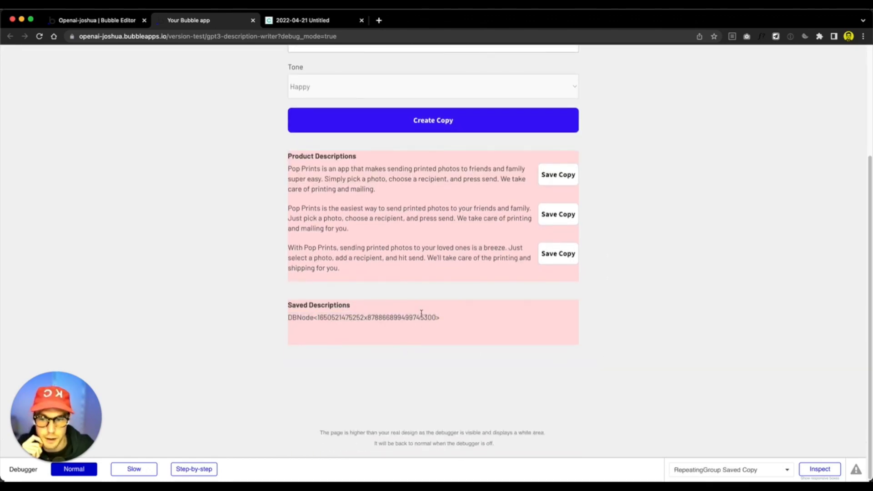
In the Bubble editor, change the content type of the group inside RepeatingGroup Saved Copy to SavedCopy, matching its Current cell's SavedCopy data source
click(112, 18)
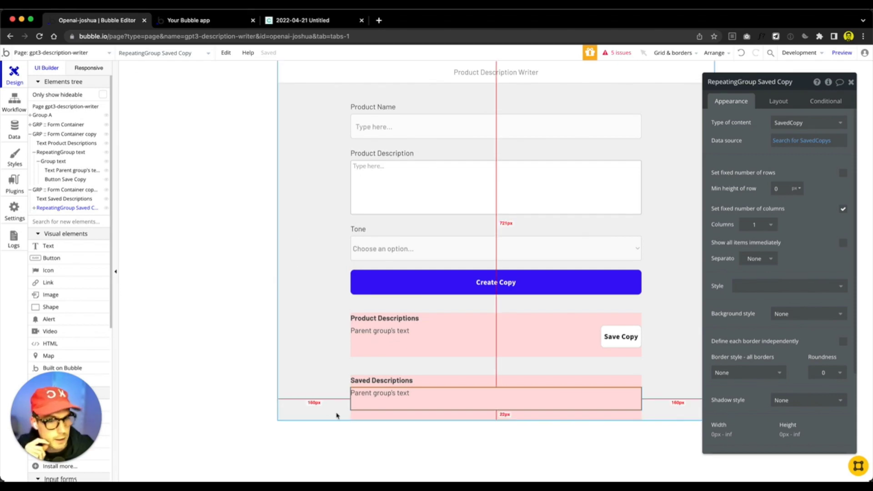
click(394, 390)
click(386, 404)
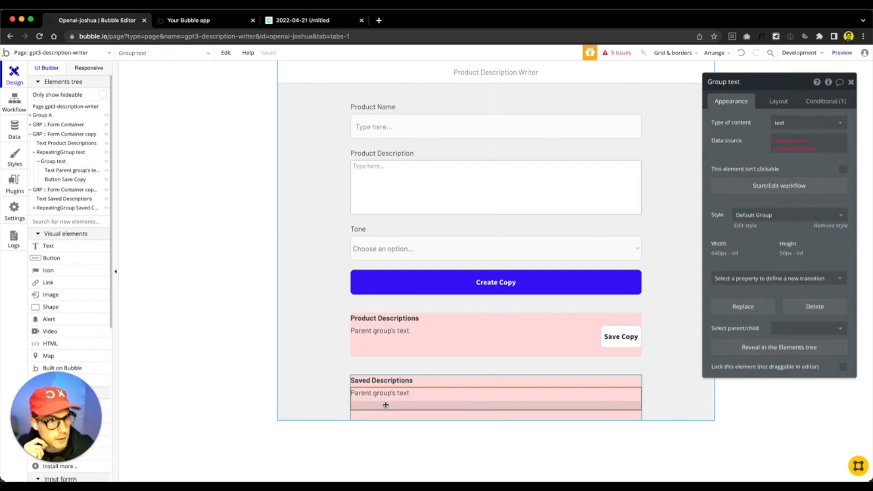
mouse_move(385, 405)
mouse_down()
mouse_move(382, 347)
mouse_move(373, 400)
mouse_up()
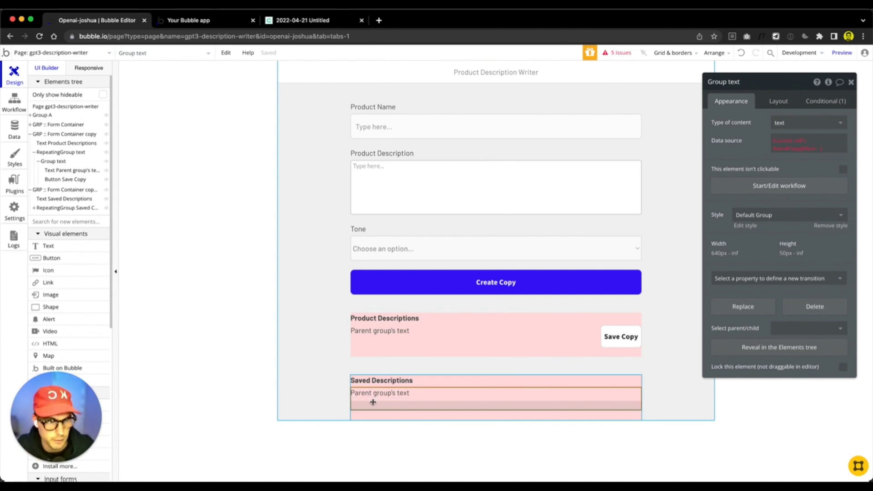
drag(373, 402, 373, 402)
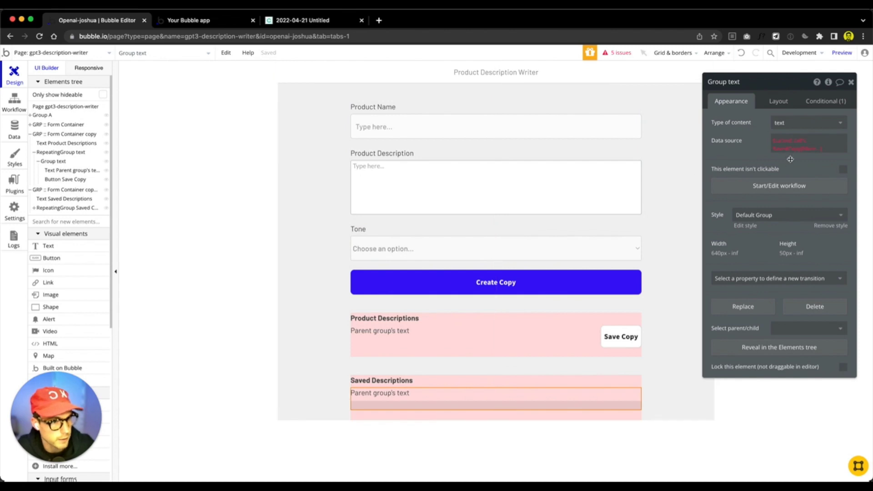
click(812, 149)
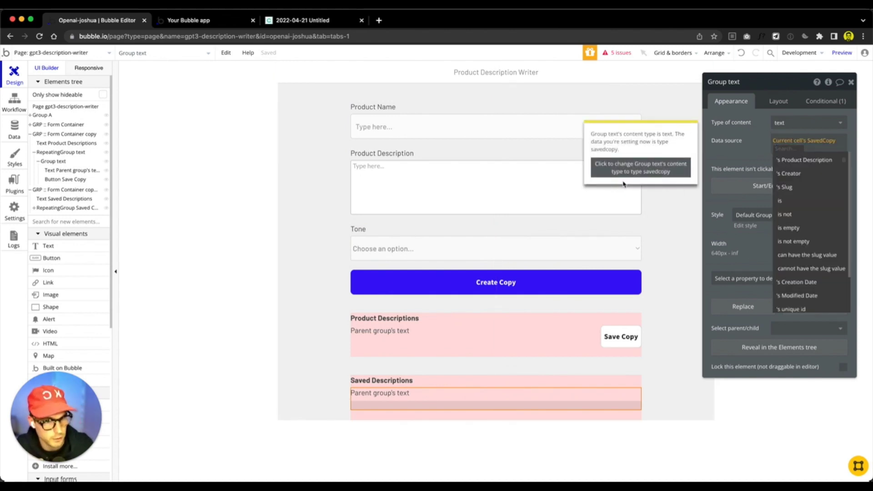
click(644, 167)
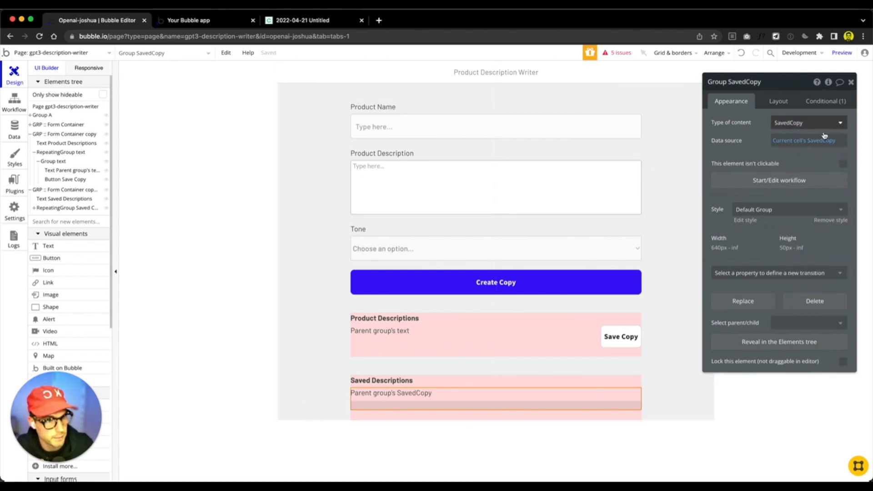
Make the text element under Saved Descriptions display Parent group's SavedCopy's Product Description
click(405, 393)
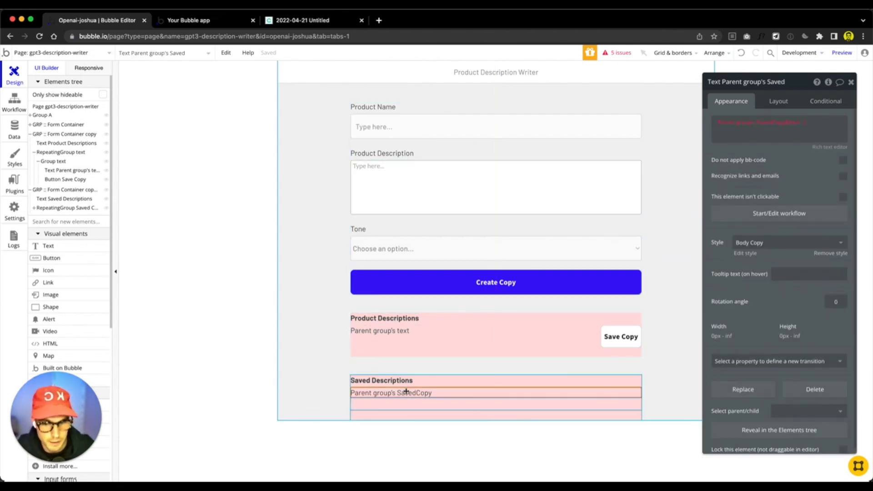
click(793, 123)
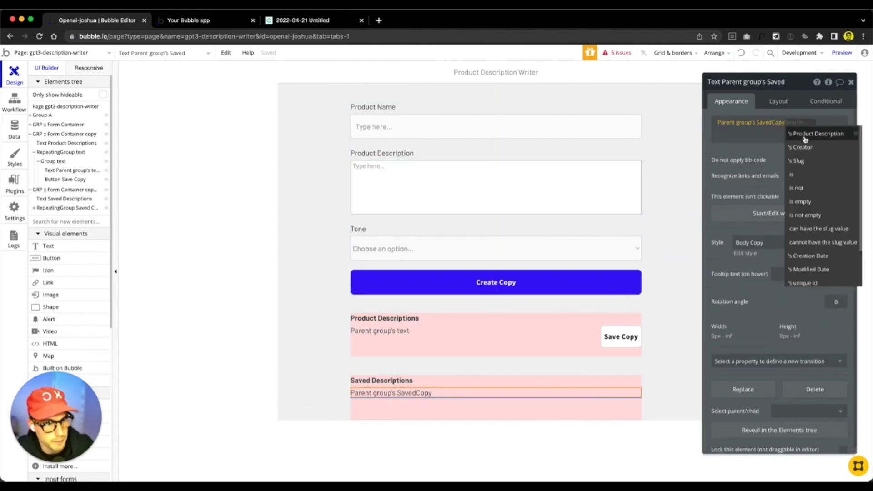
click(806, 136)
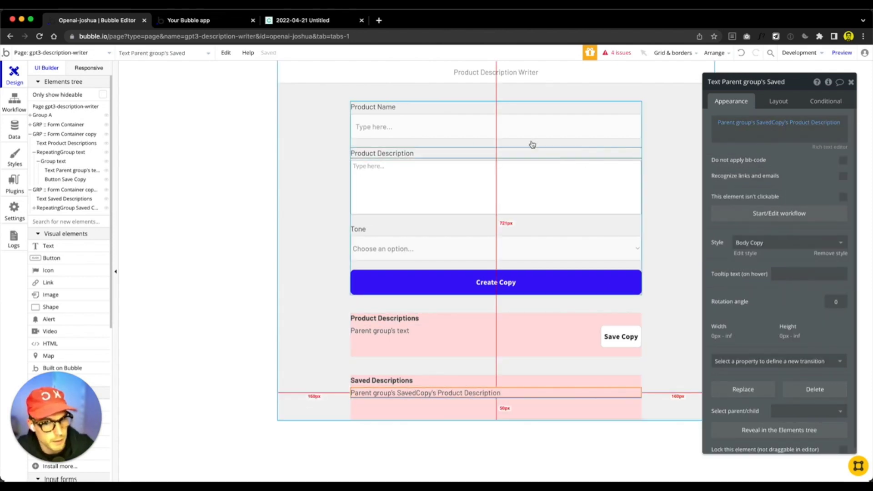
Switch to the app preview, reload it, and enter the product name Vocion
click(181, 21)
key(super+r)
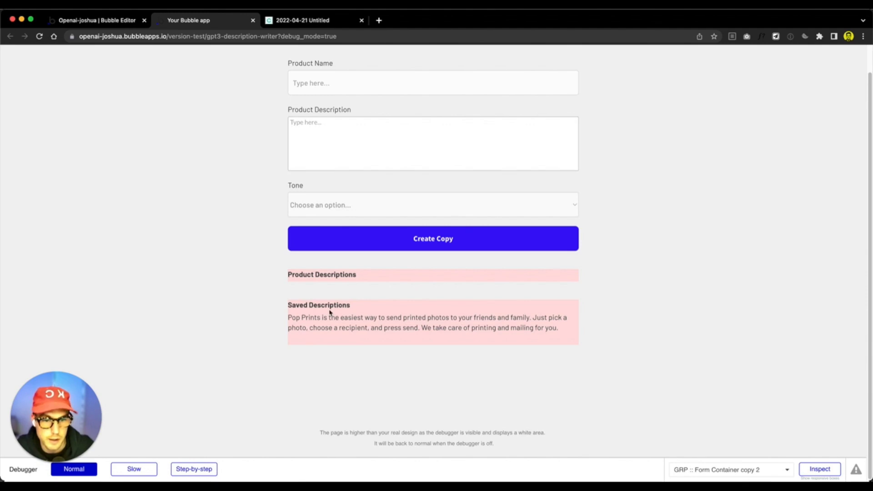
click(302, 89)
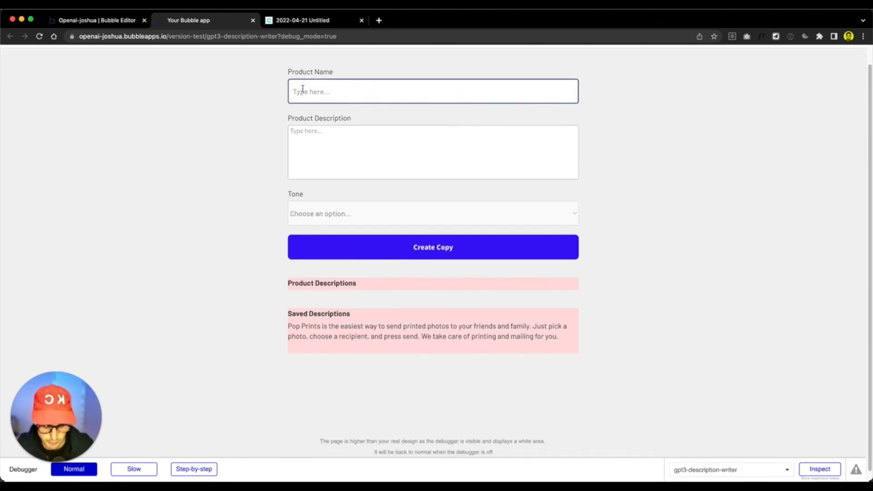
text(Vocion)
Enter the product description 'Voice to text for content creators. It makes idea generation super simple. it syncs with all your favorite note taking tools'
click(291, 131)
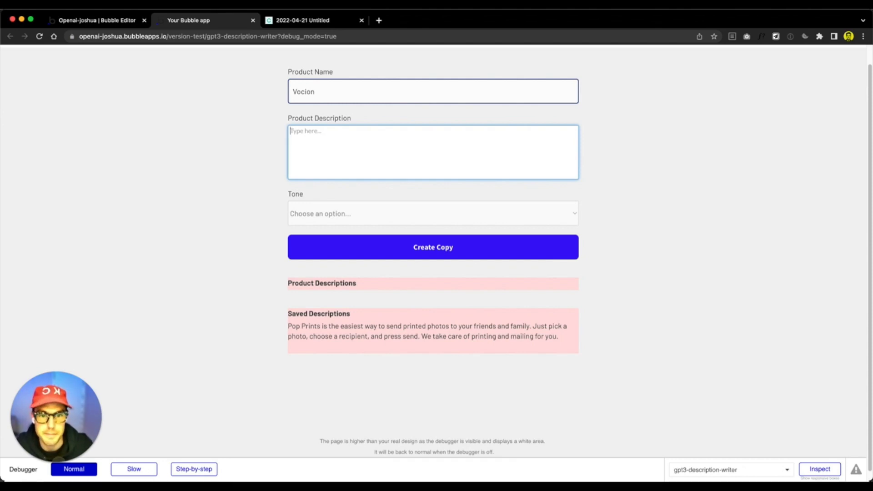
text(Voice to)
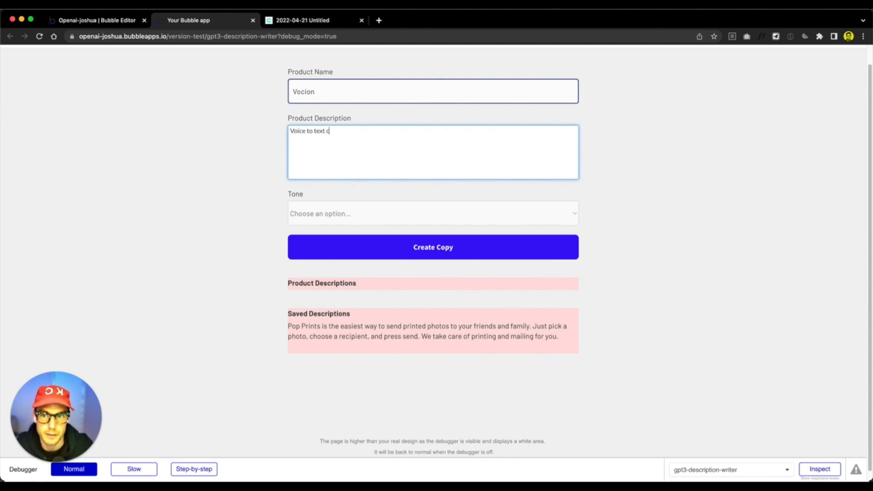
text( text for content ccre)
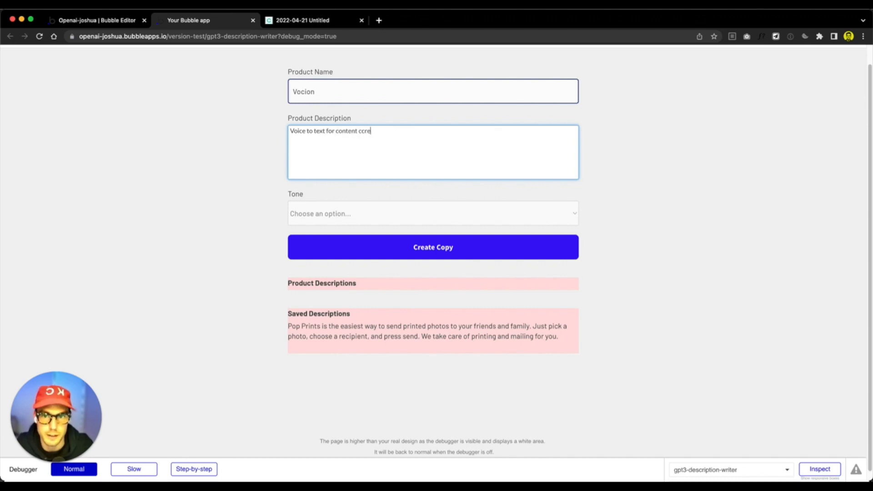
key(BackSpace)
key(BackSpace)
key(BackSpace)
text(reators. It)
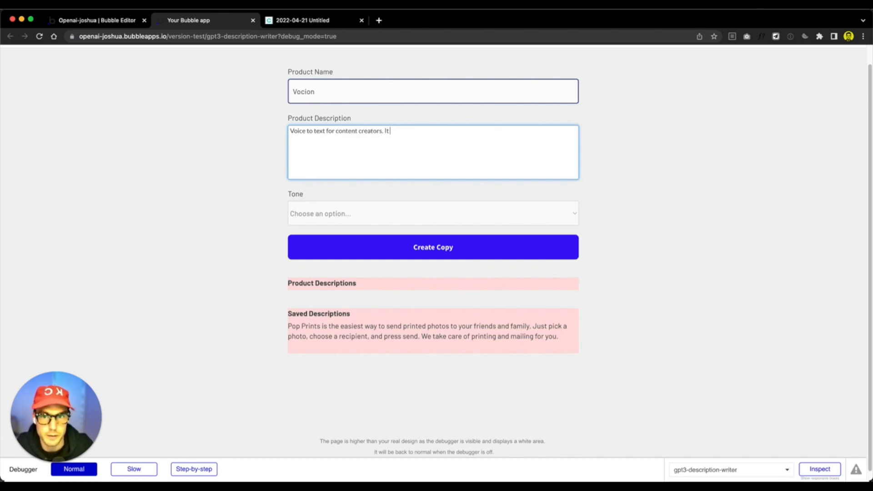
text( makes idea generation super simple.)
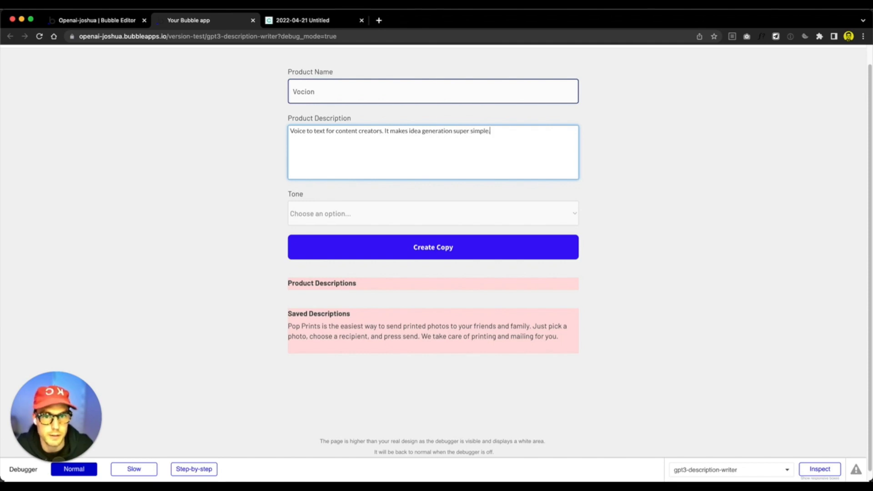
text( it syncs with all yo)
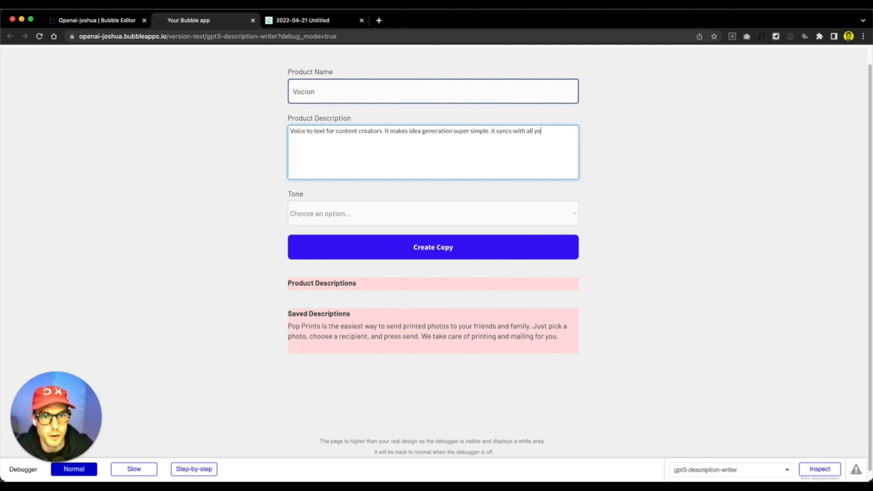
text(ur favorite note taking tools)
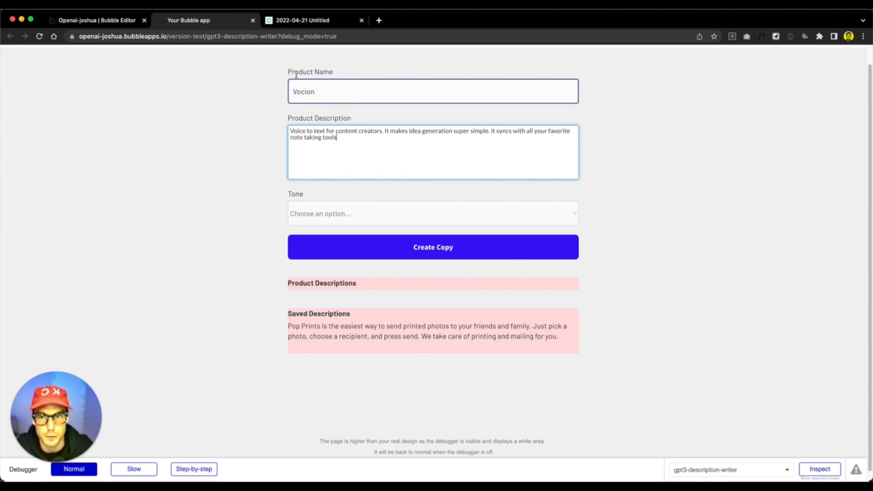
Choose the Happy tone for Vocion and generate its product descriptions with Create Copy
click(335, 213)
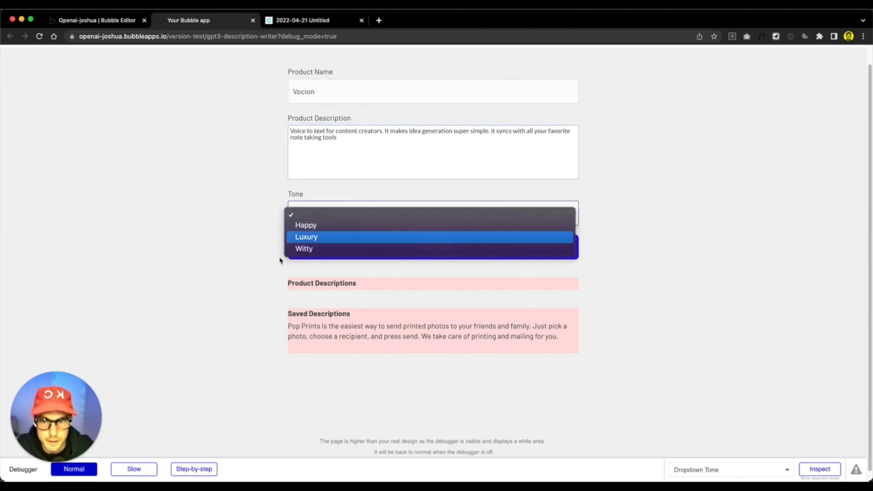
click(307, 225)
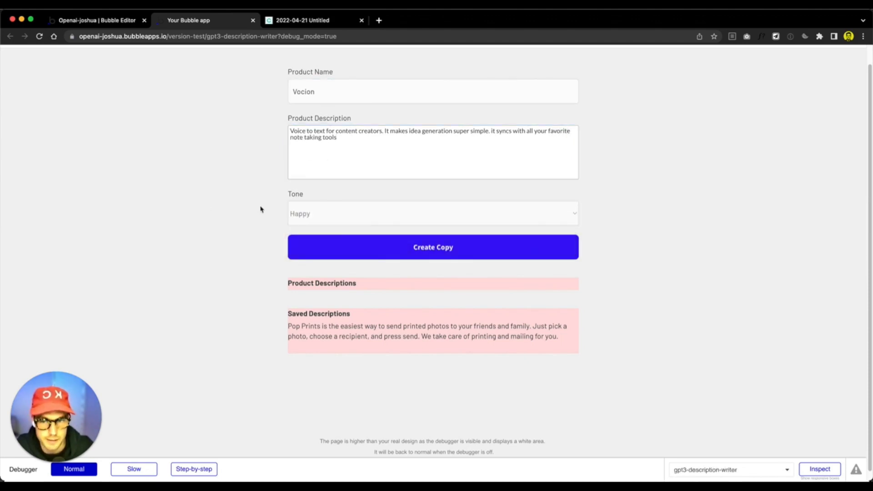
click(432, 250)
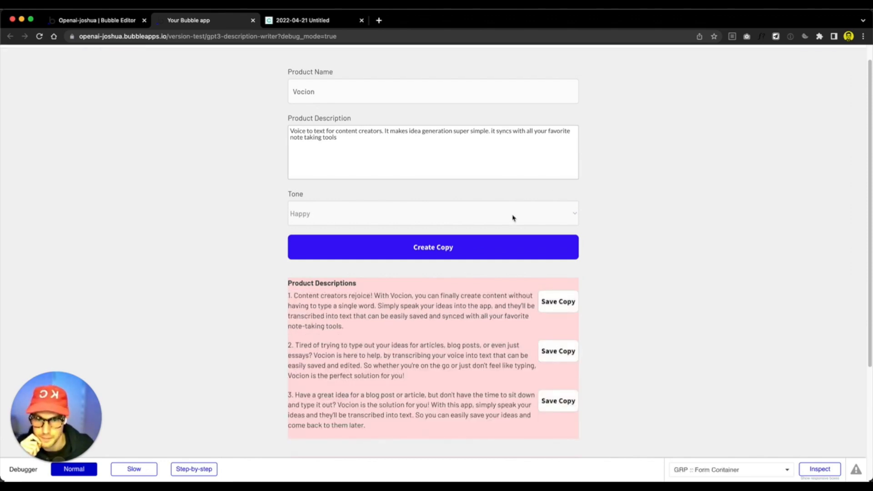
Save the first generated Vocion description to the Saved Descriptions list
scroll(495, 214, down, 4)
click(359, 237)
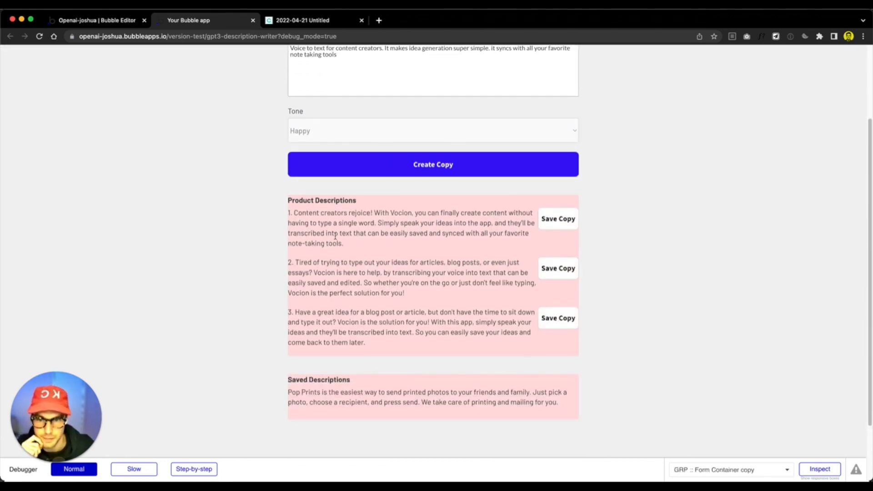
click(545, 219)
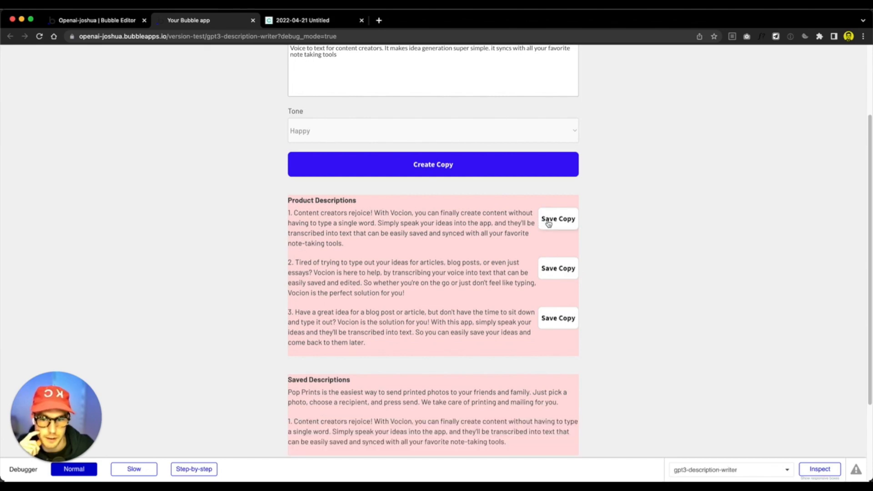
Review the Saved Descriptions list alongside the generated product descriptions and the form above them
scroll(654, 198, down, 5)
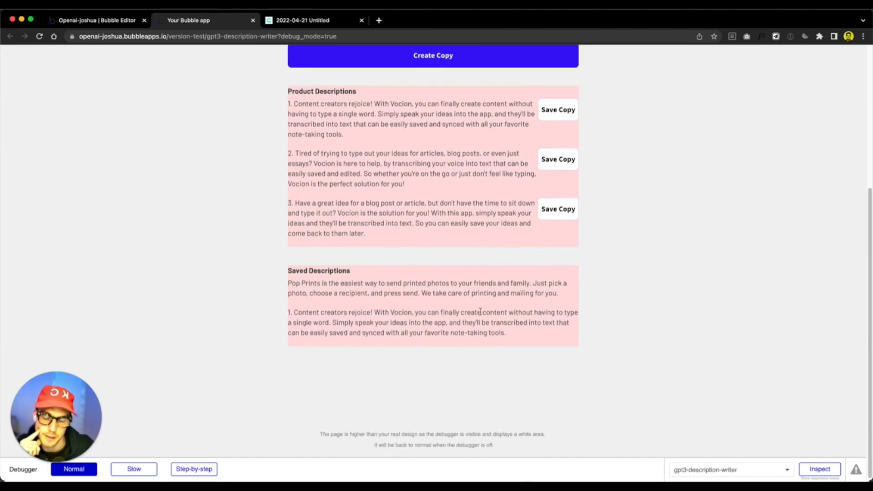
scroll(408, 279, up, 1)
scroll(408, 279, up, 6)
scroll(413, 275, down, 6)
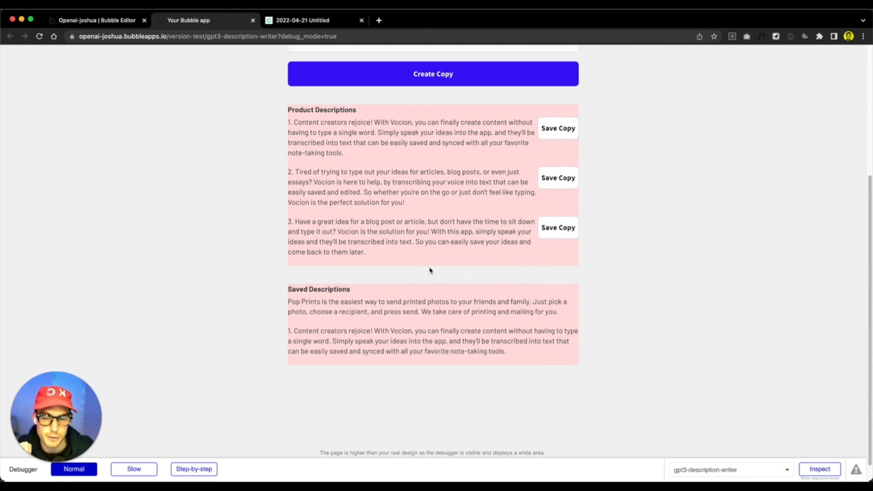
scroll(427, 265, up, 1)
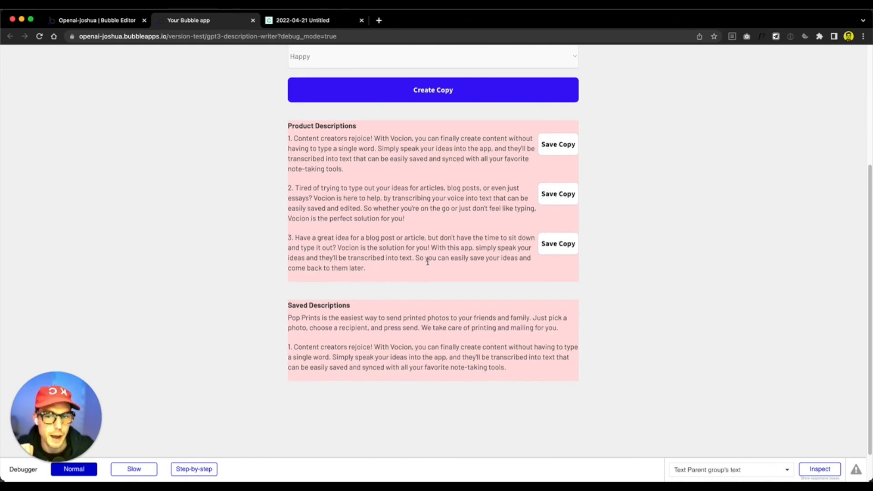
scroll(426, 263, up, 6)
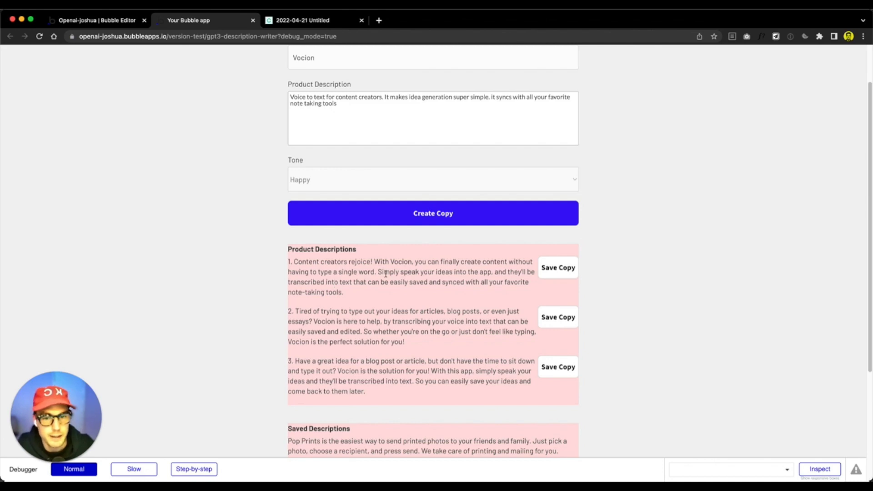
scroll(387, 275, down, 5)
scroll(390, 277, up, 3)
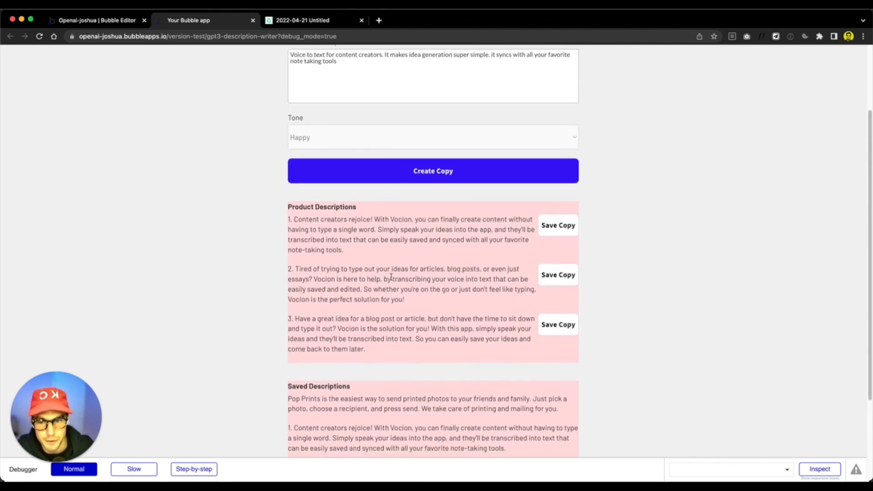